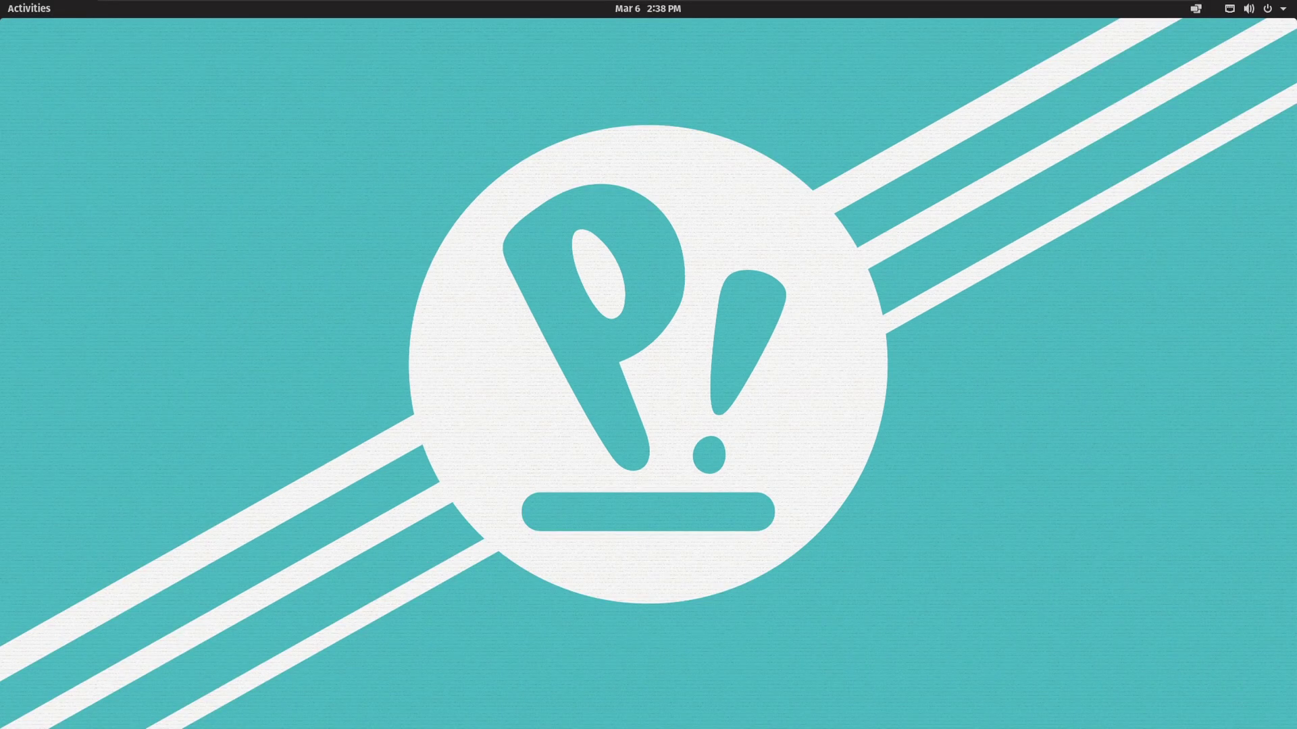
Launch Firefox from the desktop's activities overview
click(29, 9)
click(29, 269)
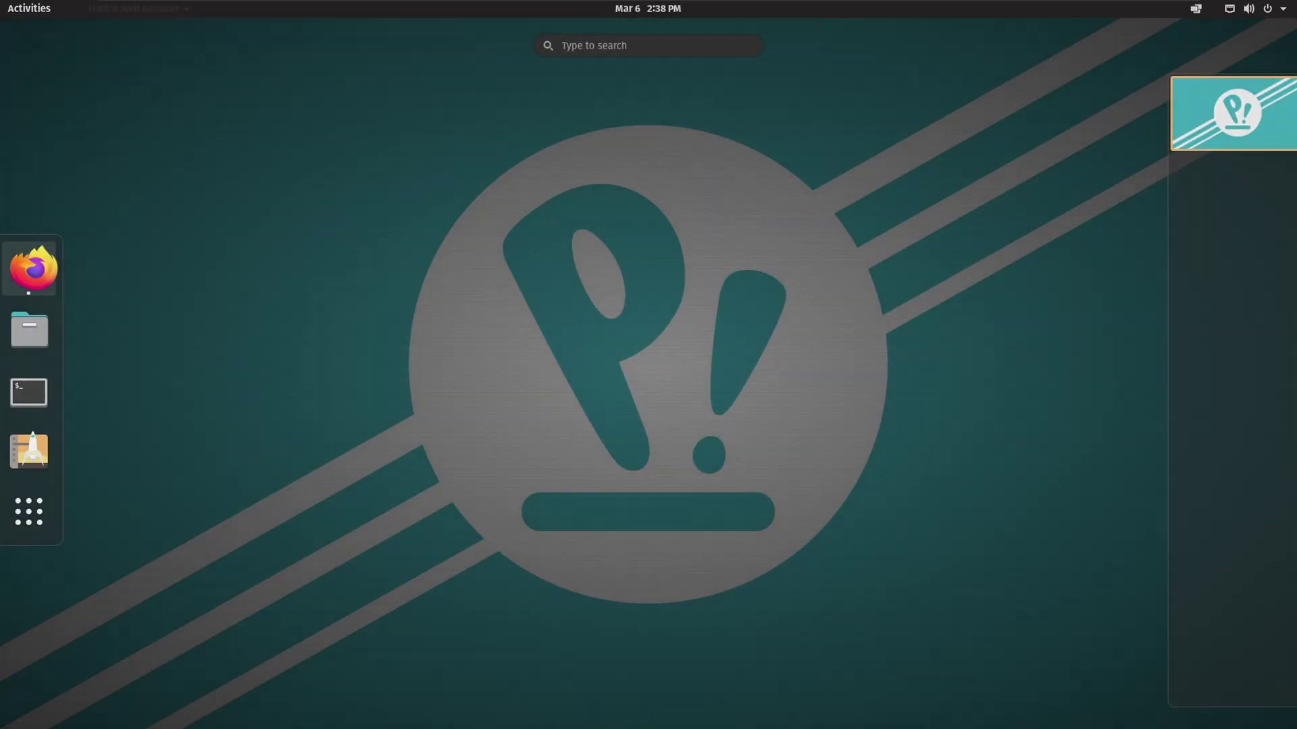
key(super)
key(super)
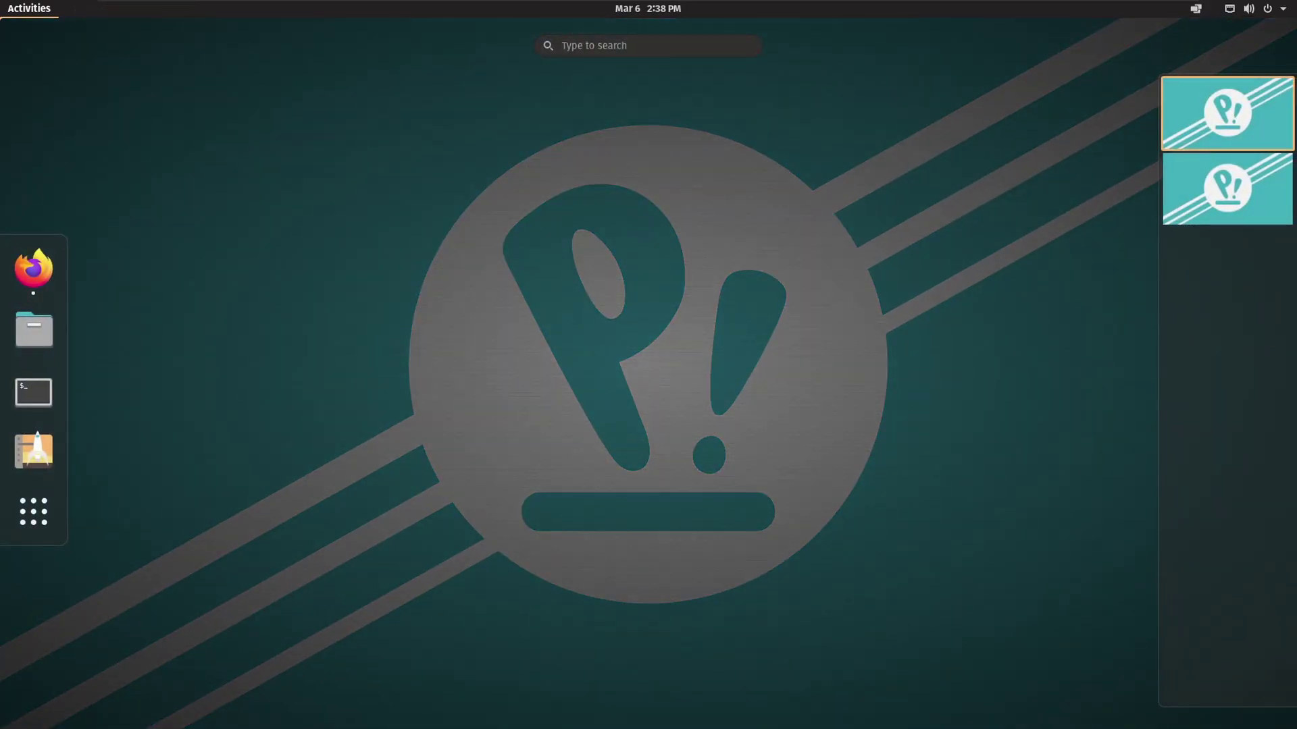
key(super)
key(super)
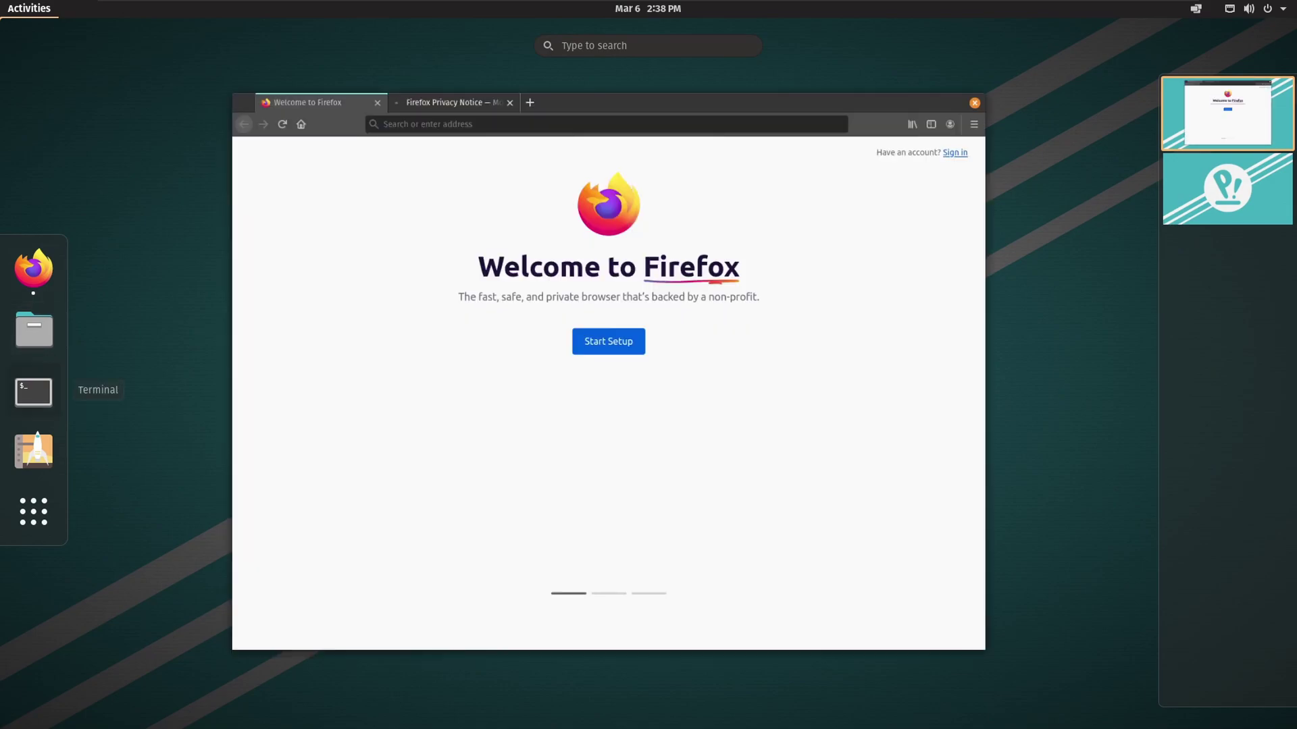
Install gnome-tweak-tool with apt in a terminal, supplying the sudo password and accepting the installation, and close the terminal
click(34, 392)
text(sudo apt )
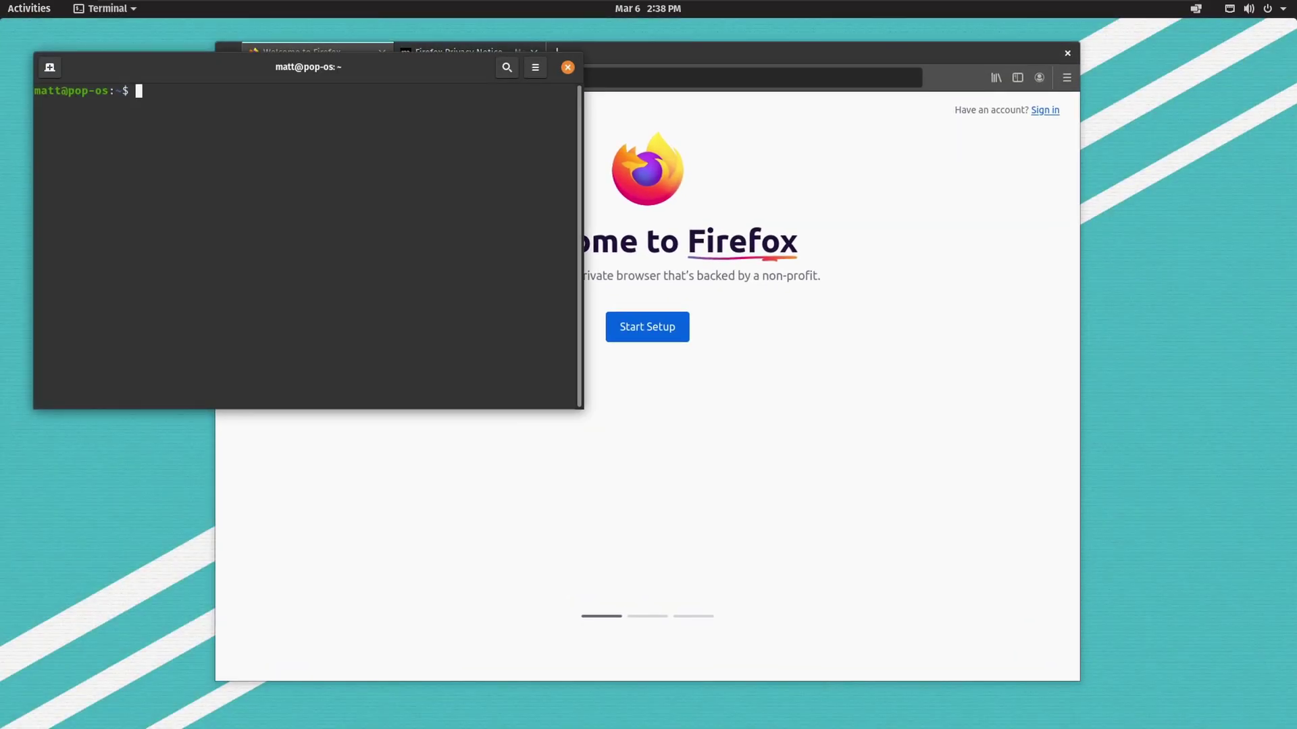
text(install gnome-tew)
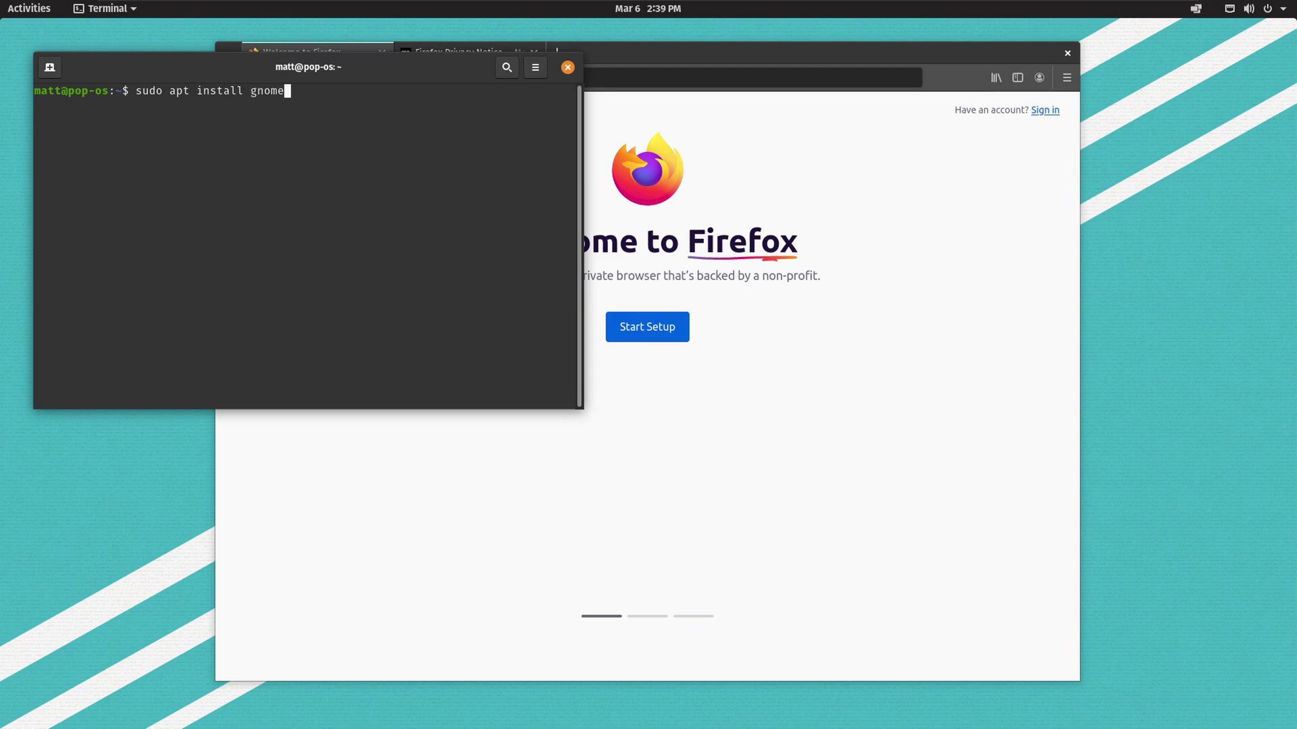
key(BackSpace)
key(BackSpace)
text(weak-tool)
key(Return)
key(Return)
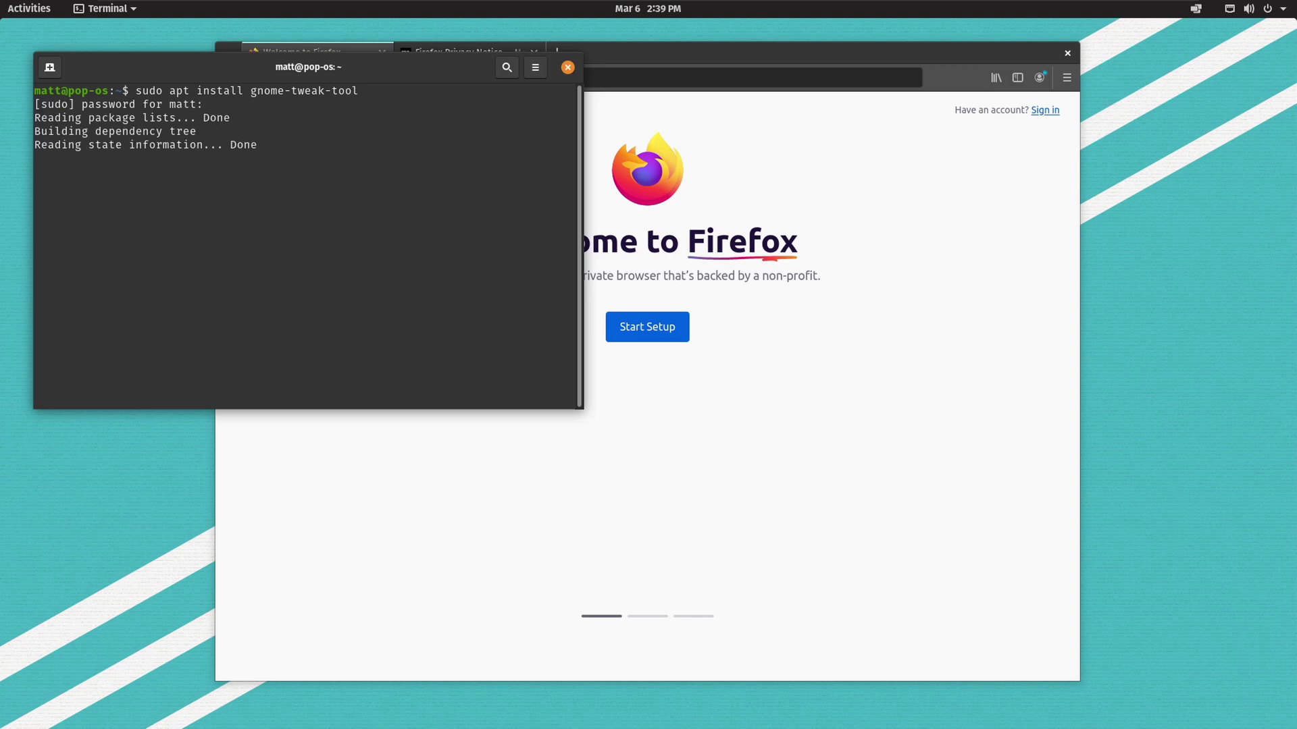
text(y)
key(Return)
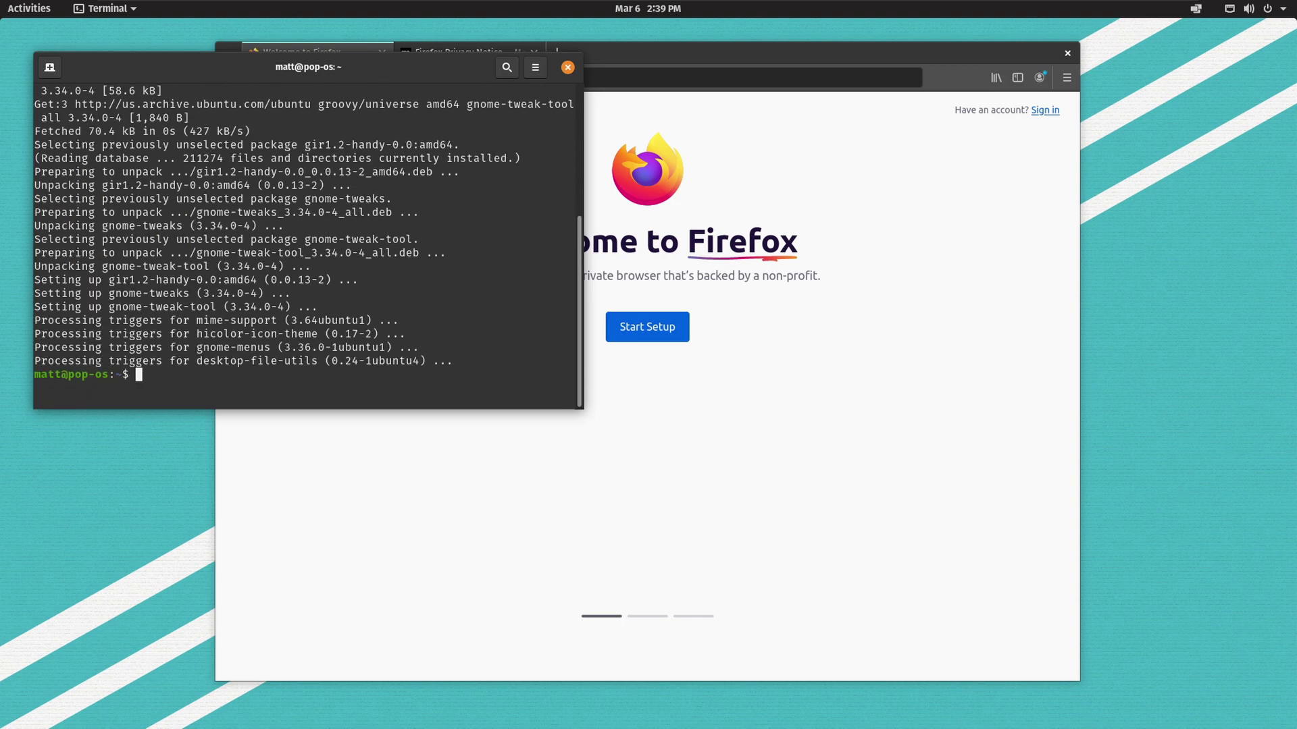
click(568, 67)
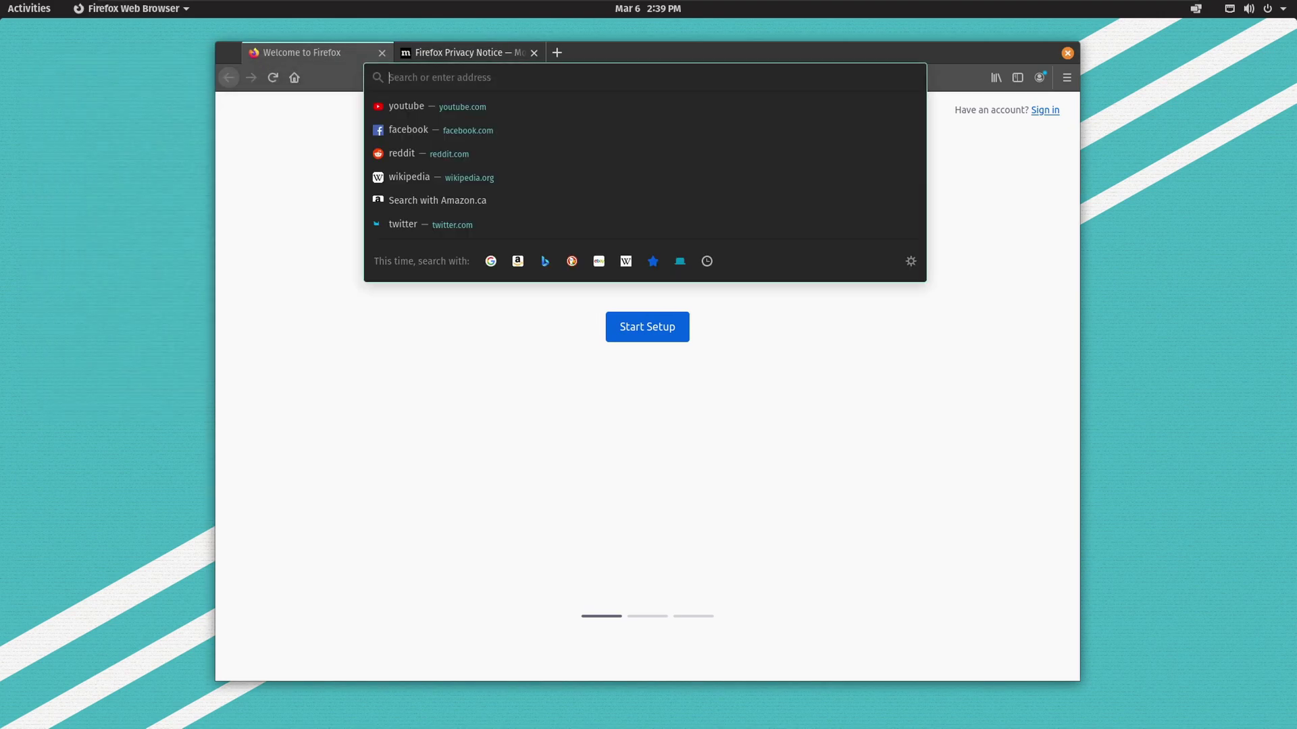
Search the web for "gnome extensions" in a maximized Firefox window and open the GNOME Shell Extensions site
text(gnome ex)
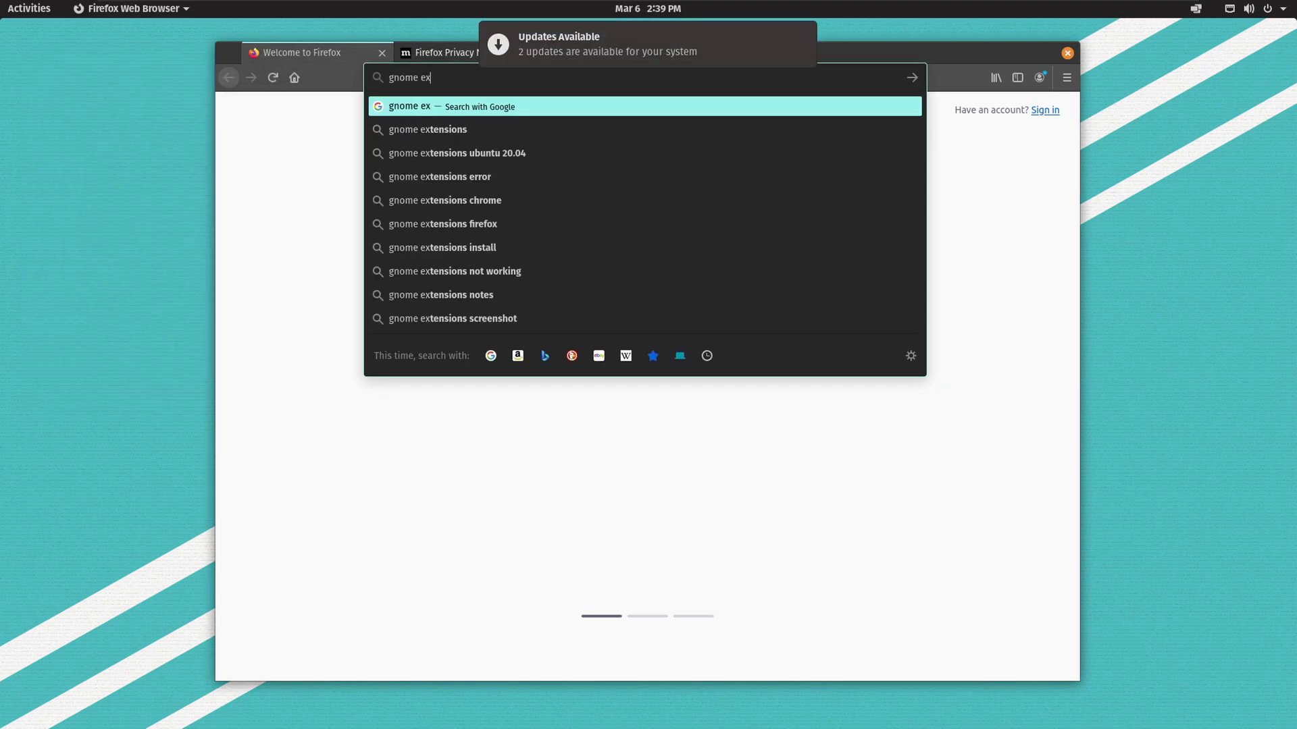
key(Down)
key(Return)
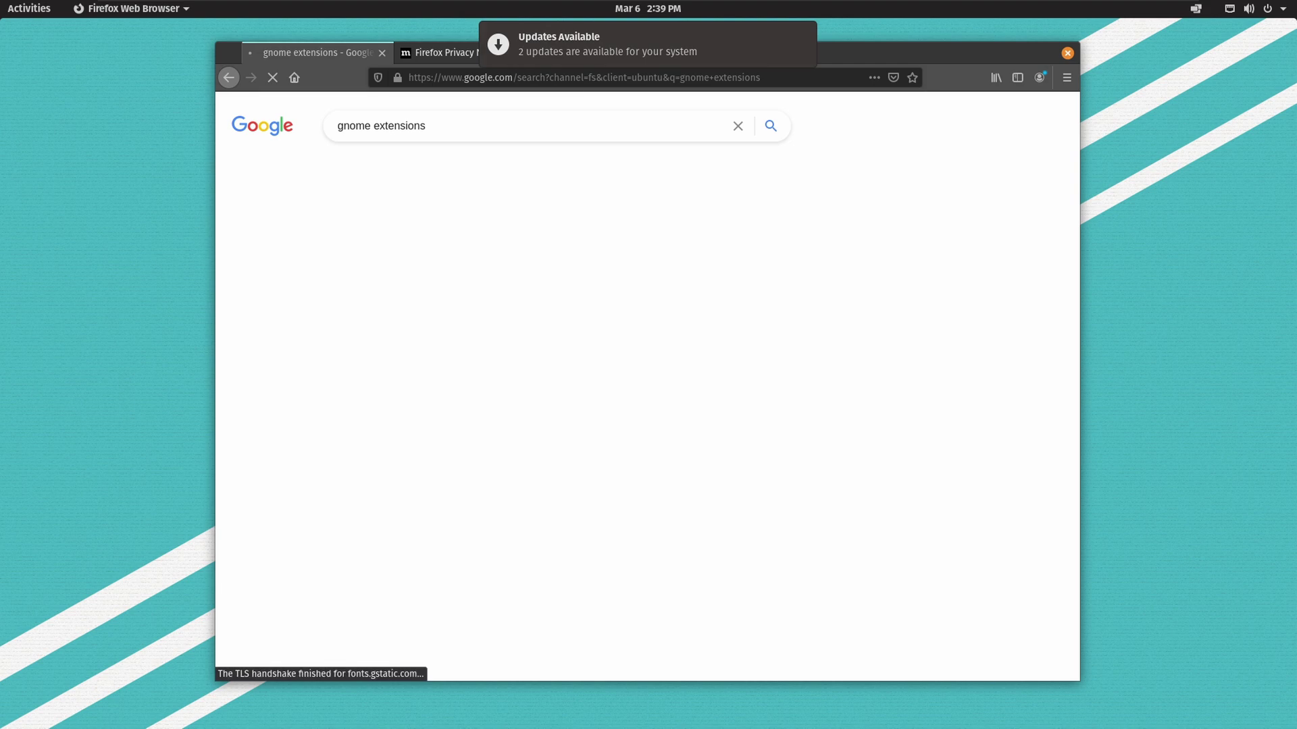
click(801, 37)
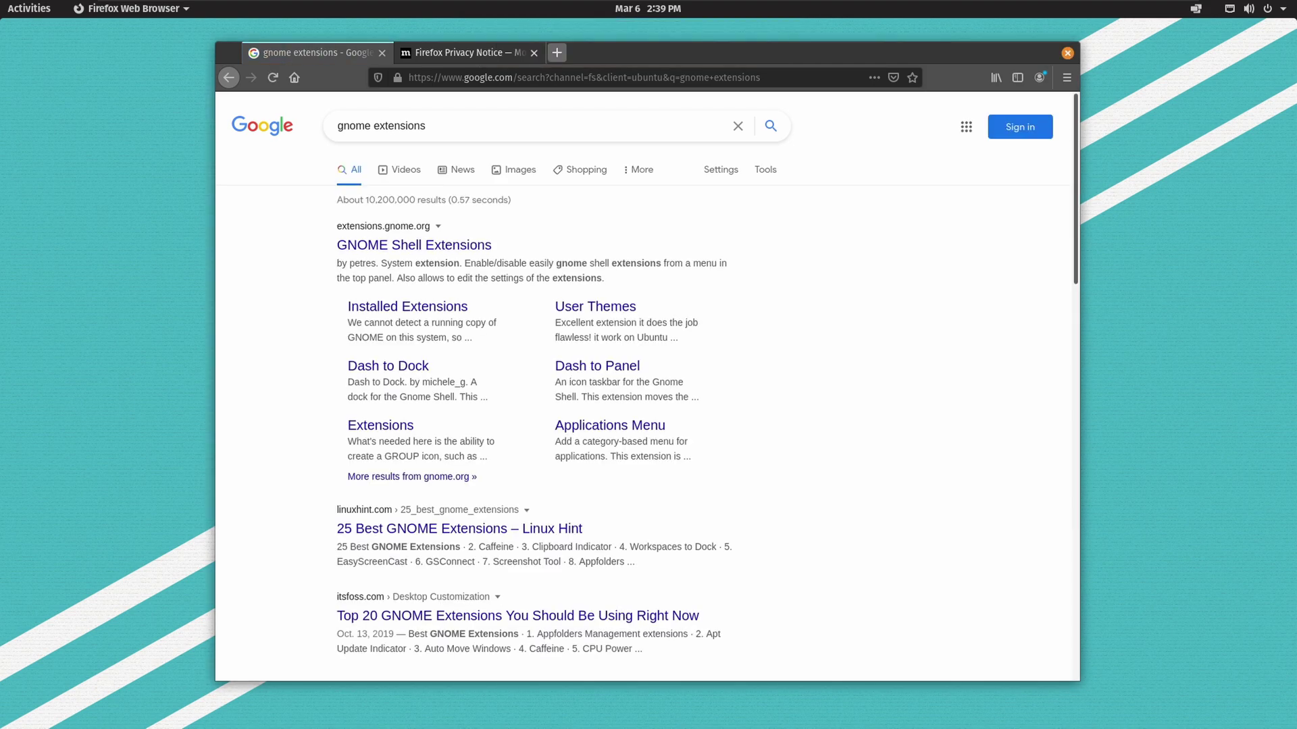
double_click(608, 52)
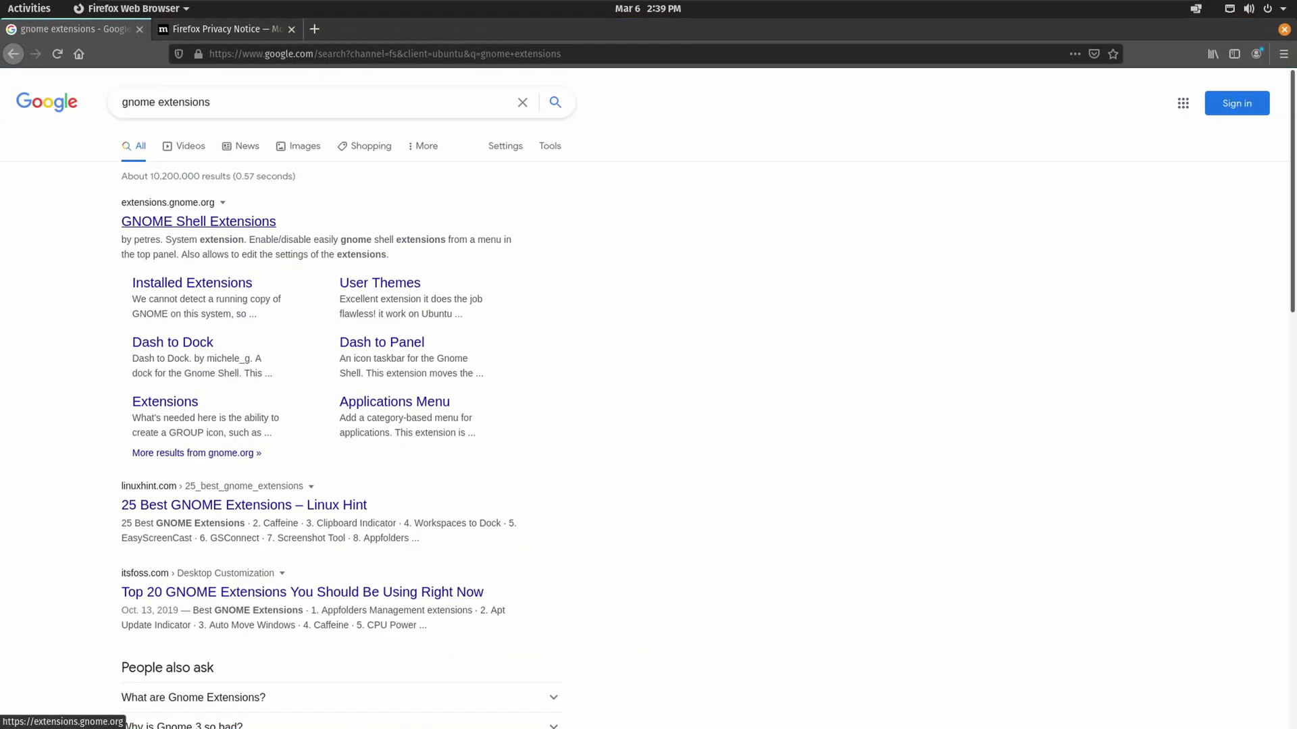
click(198, 221)
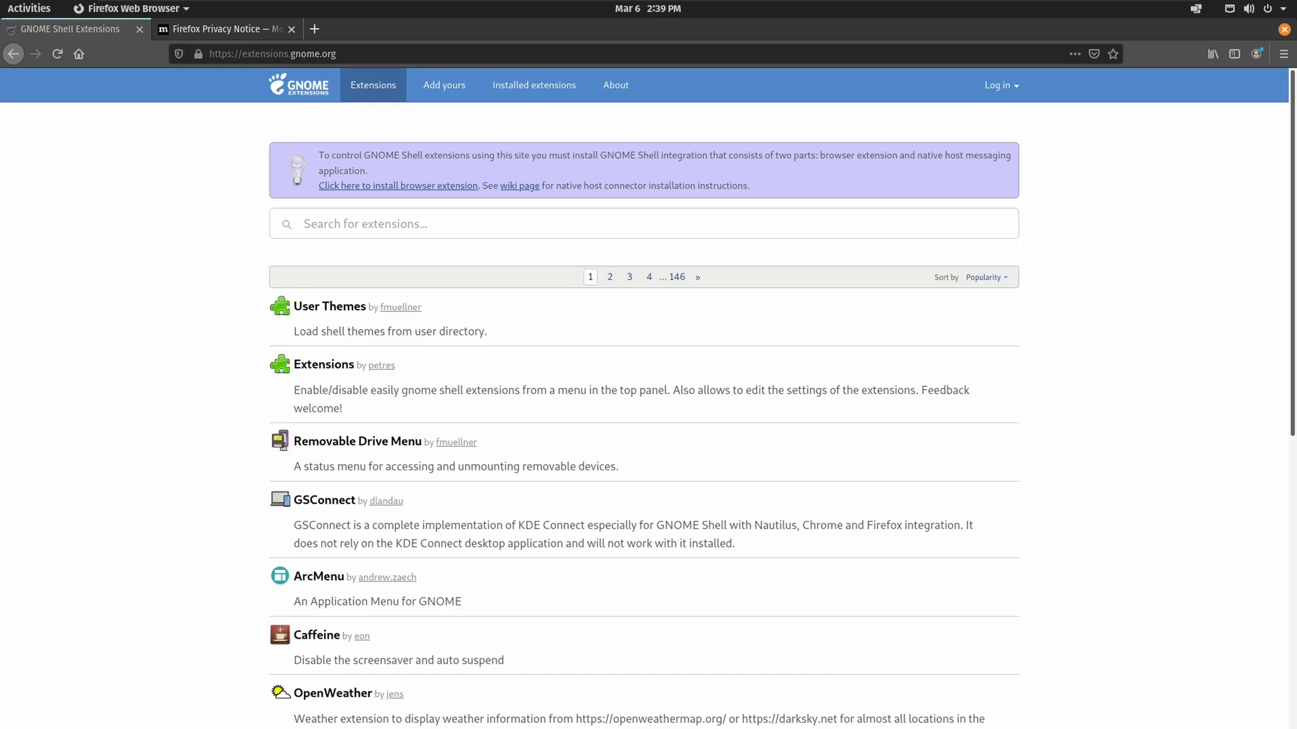
Install the GNOME Shell integration browser extension from the site's notice and reload the page
click(397, 186)
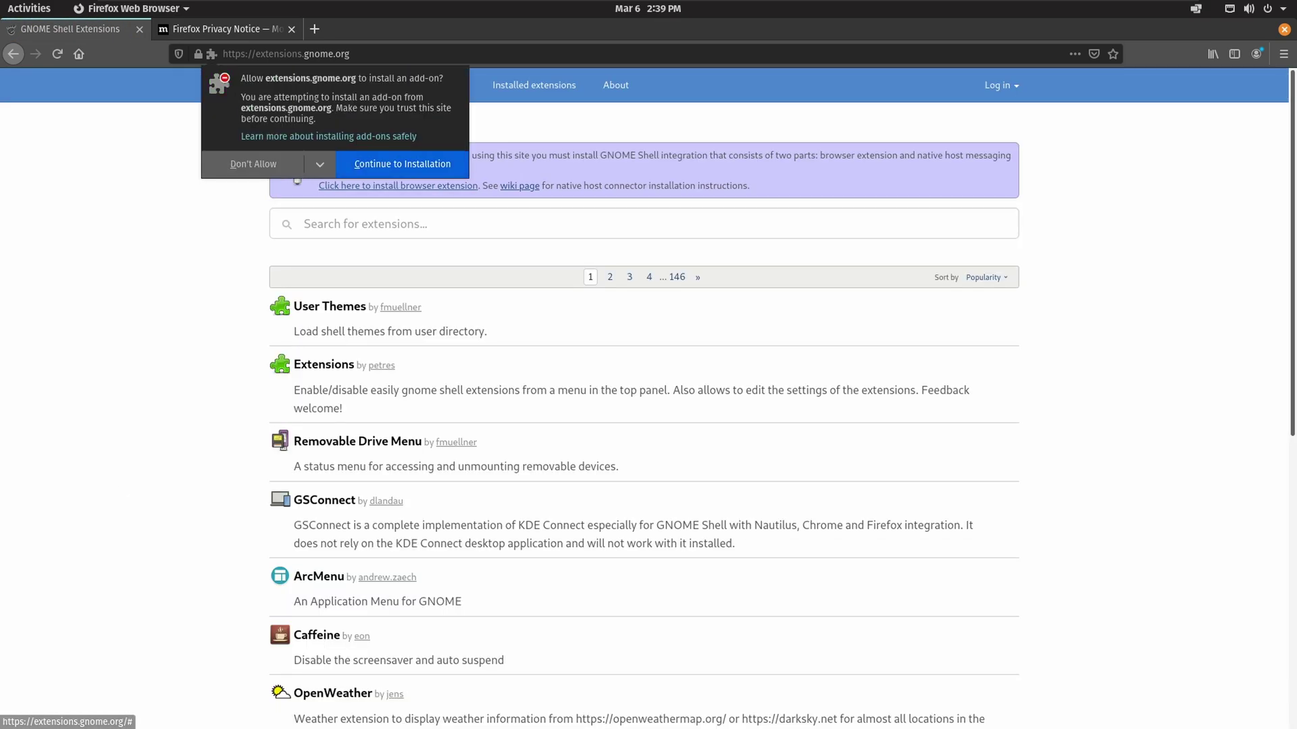
click(402, 164)
click(401, 186)
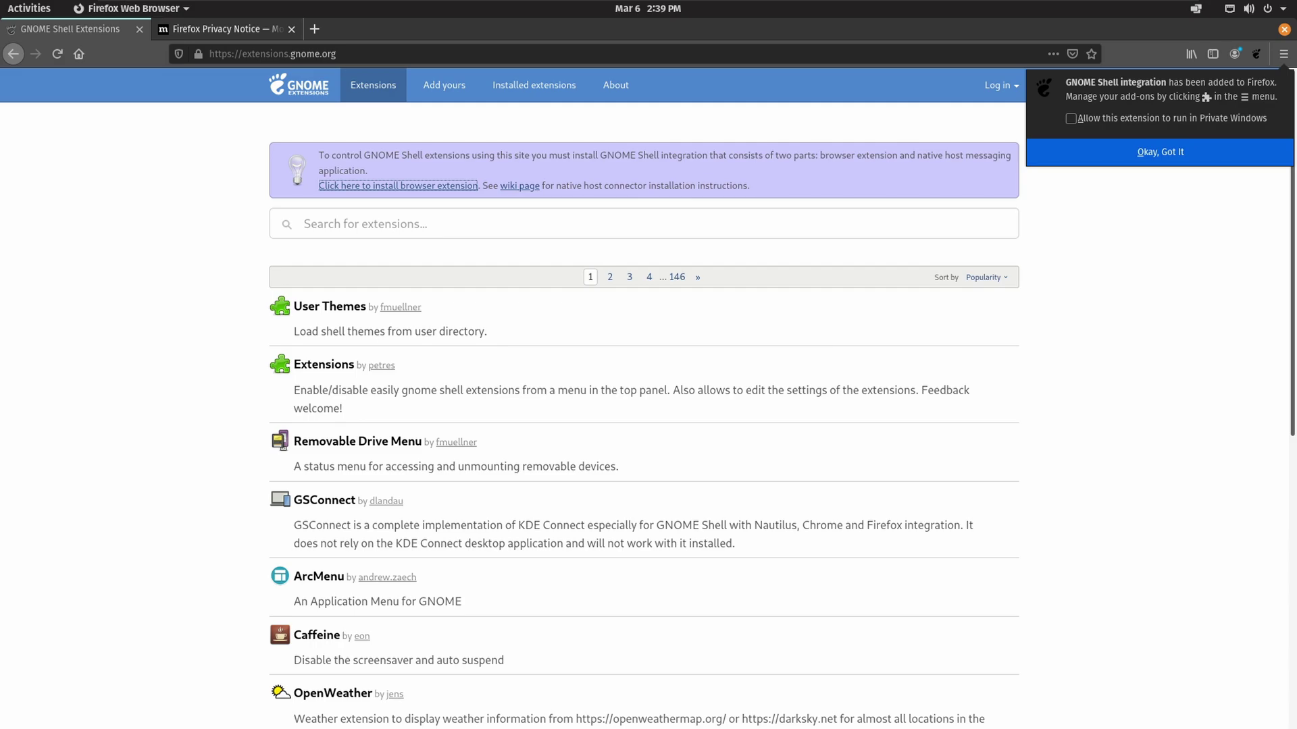
click(1160, 152)
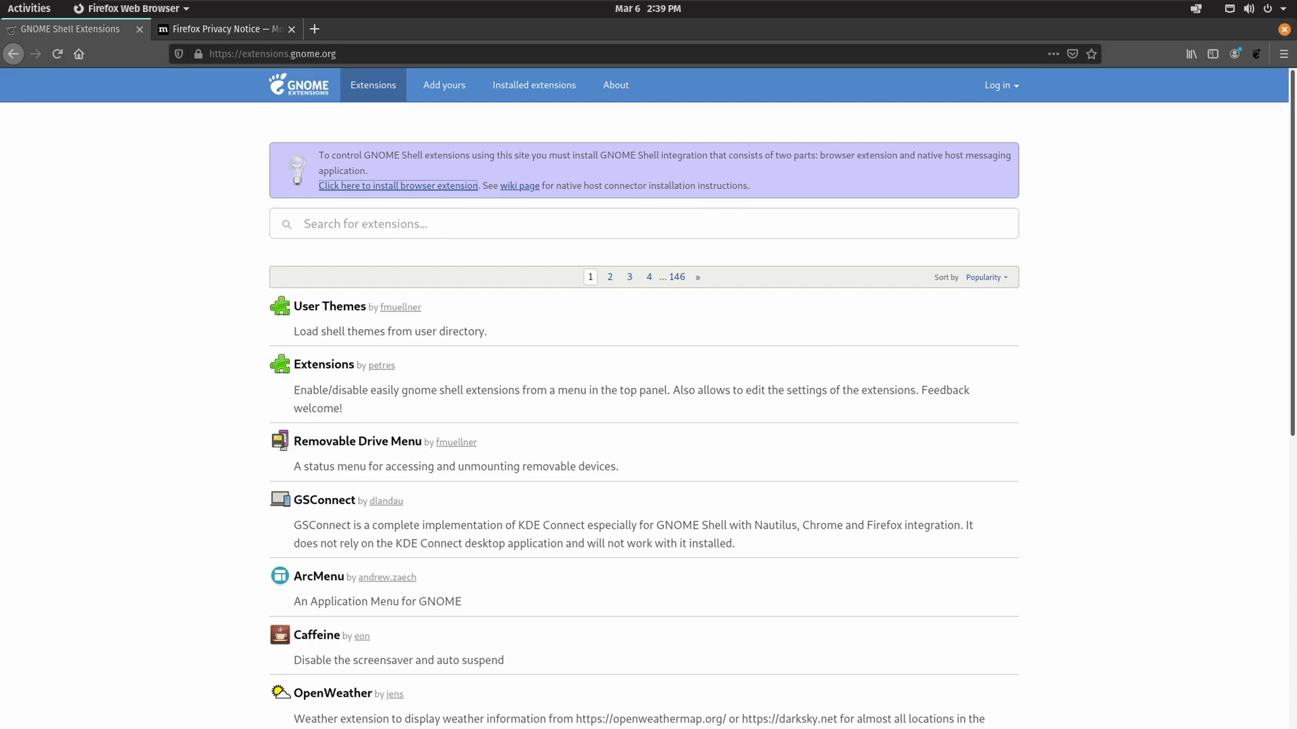
click(58, 54)
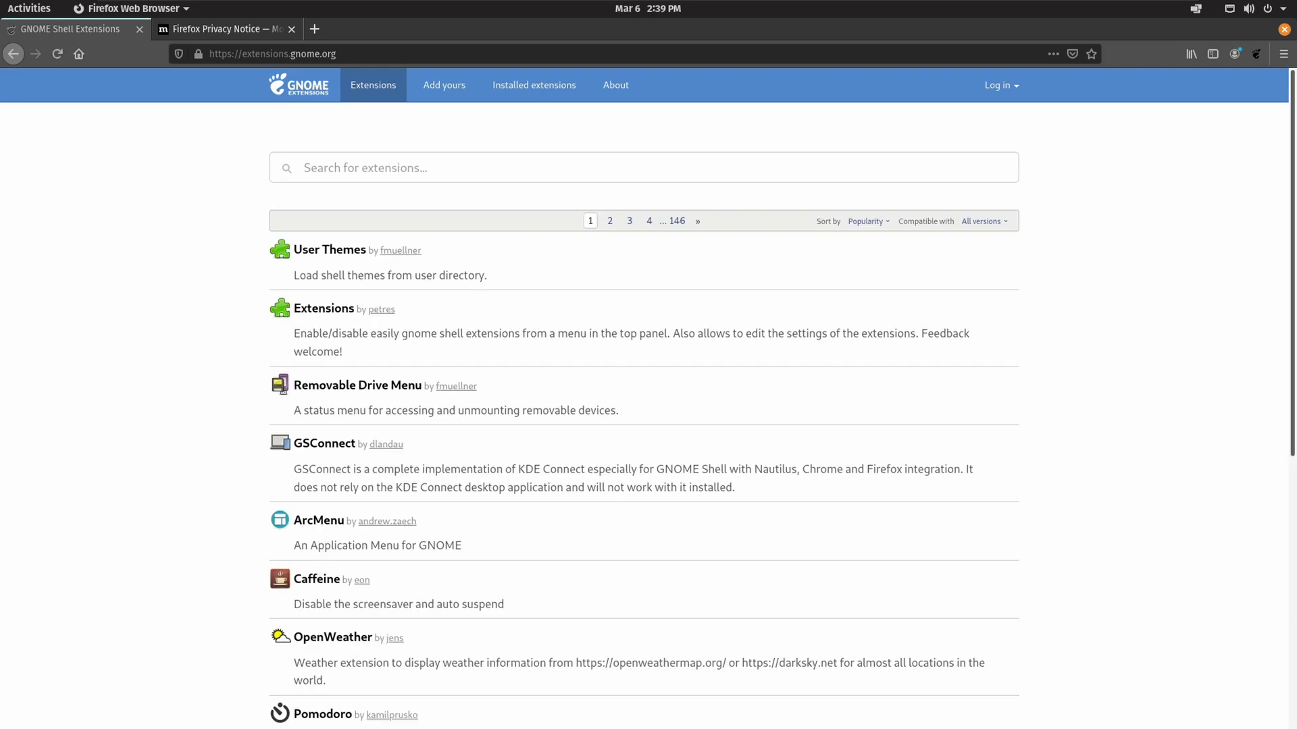
Open the User Themes and ArcMenu extension pages in new tabs
right_click(344, 252)
click(378, 259)
scroll(378, 260, down, 3)
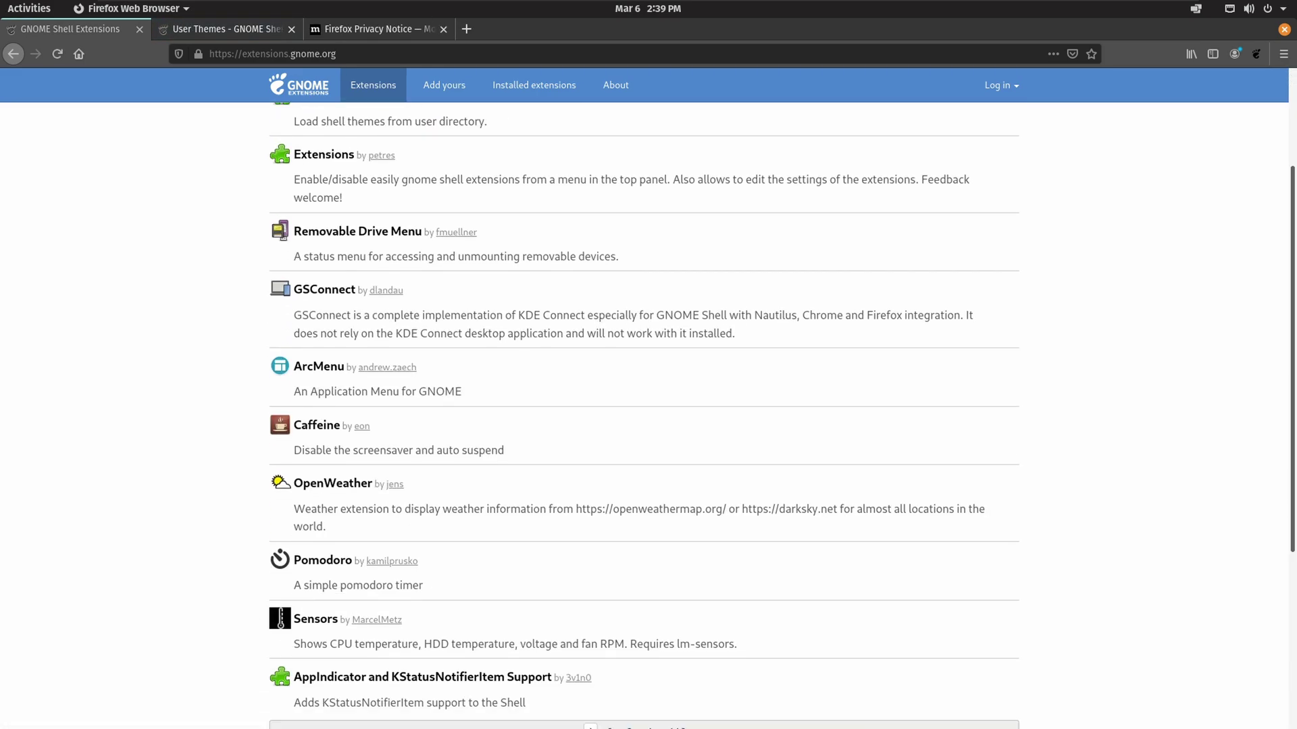
right_click(323, 366)
click(348, 379)
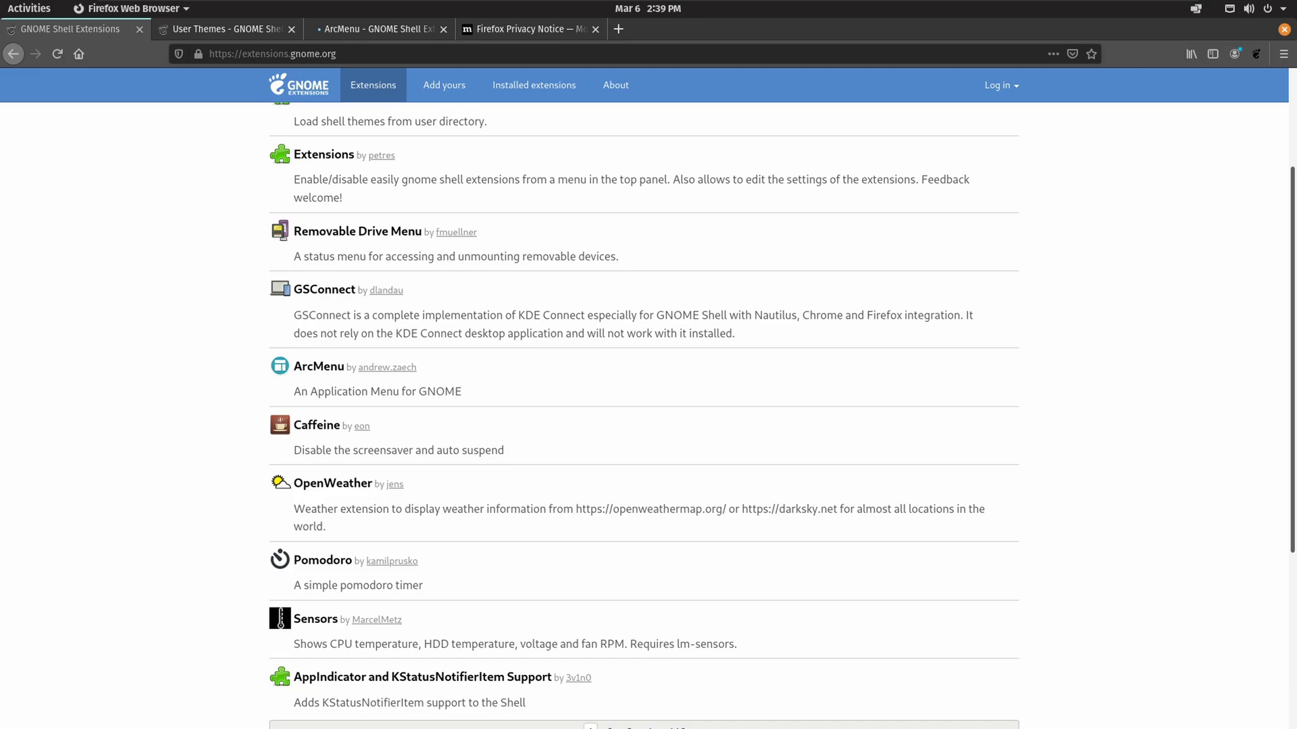
Open the ArcMenu-Dependencies wiki link from the ArcMenu extension's description in a new tab
click(371, 29)
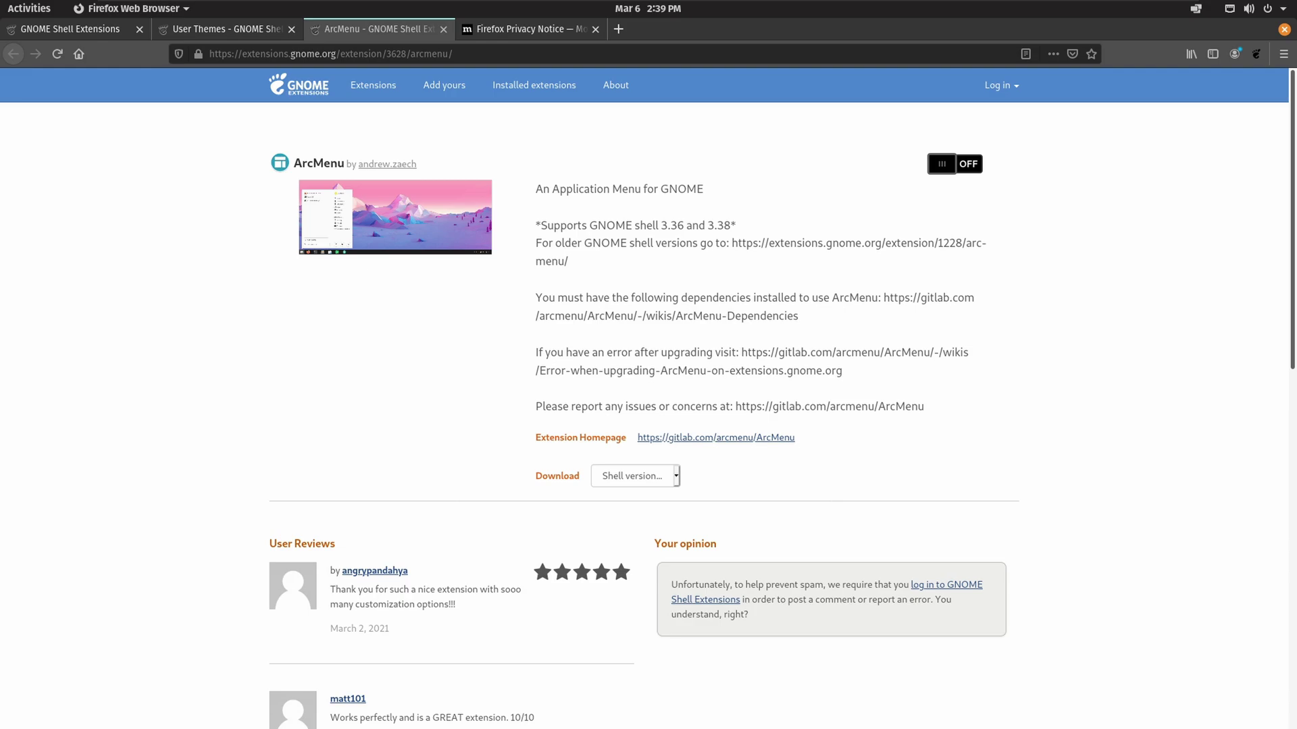
drag(883, 298, 798, 316)
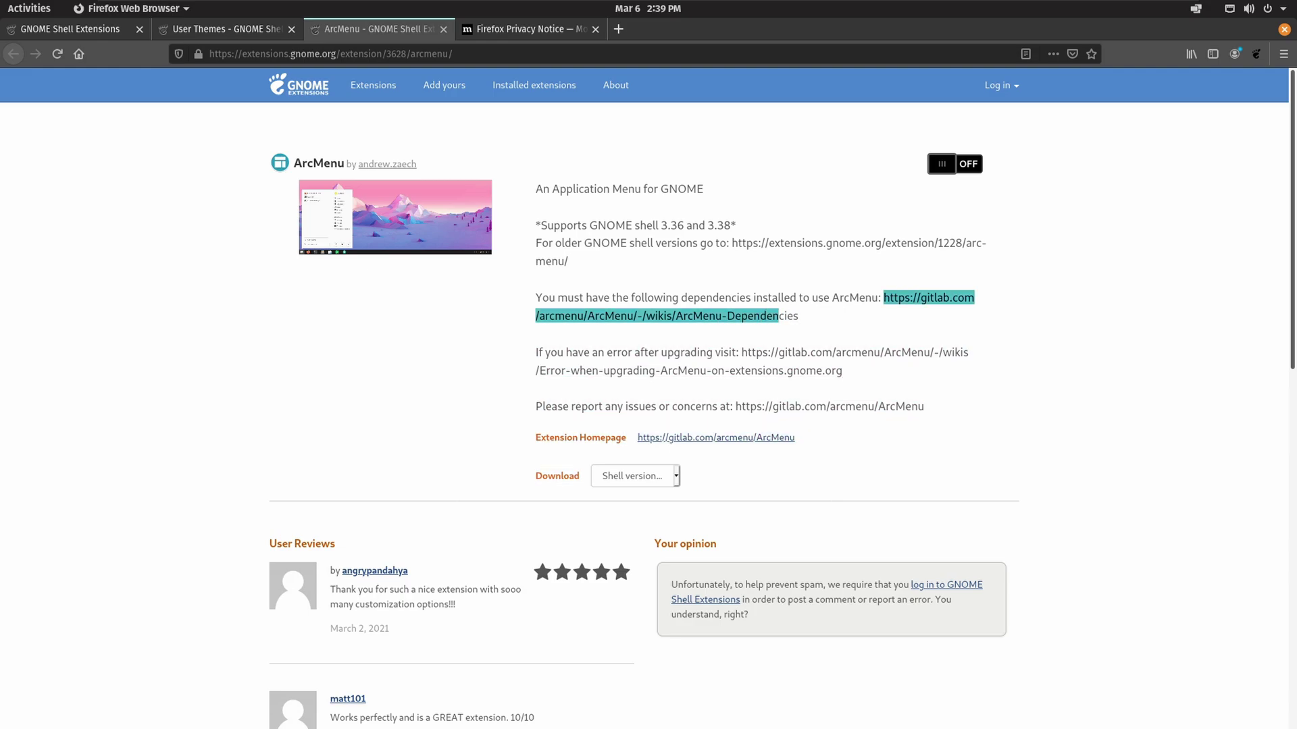
right_click(783, 318)
click(846, 344)
key(ctrl+Tab)
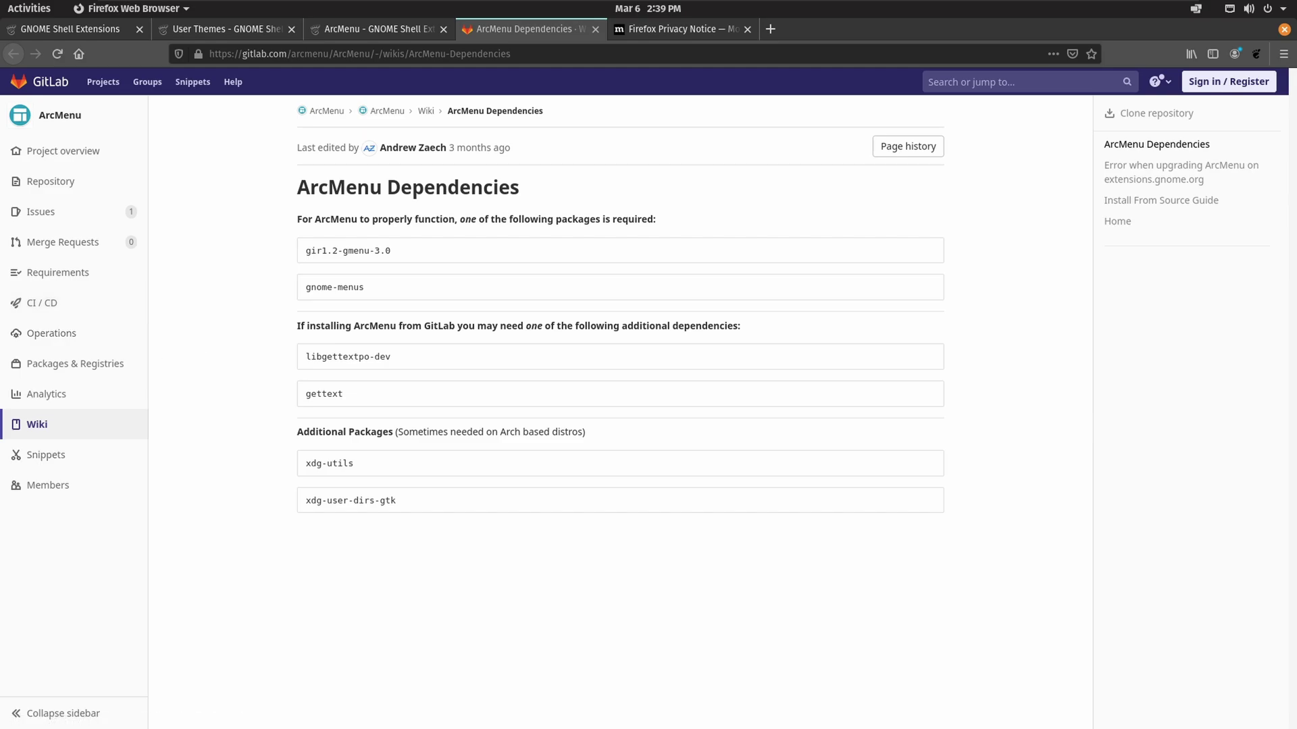
Switch to a new terminal, prepare the command "sudo apt install" without a package name, and tile the windows side by side
key(super)
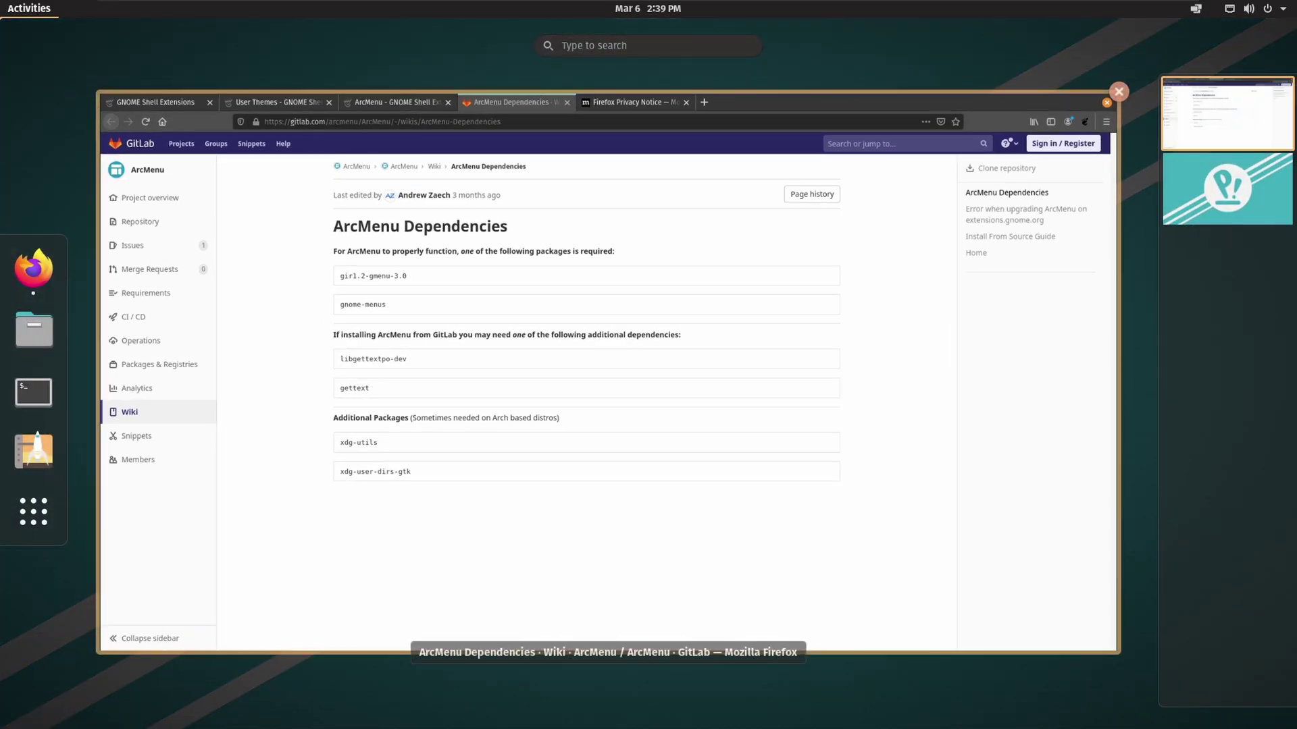
click(32, 391)
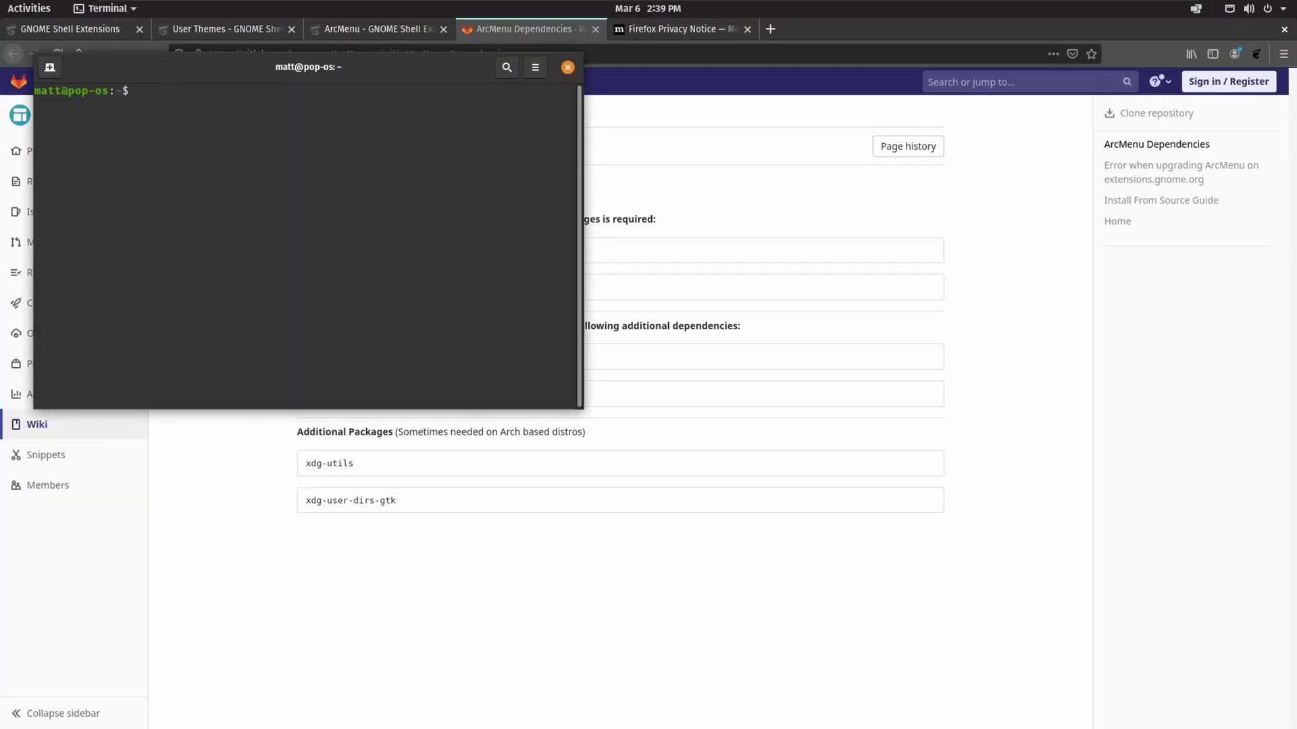
mouse_move(304, 104)
mouse_down()
mouse_move(304, 172)
mouse_move(304, 105)
mouse_up()
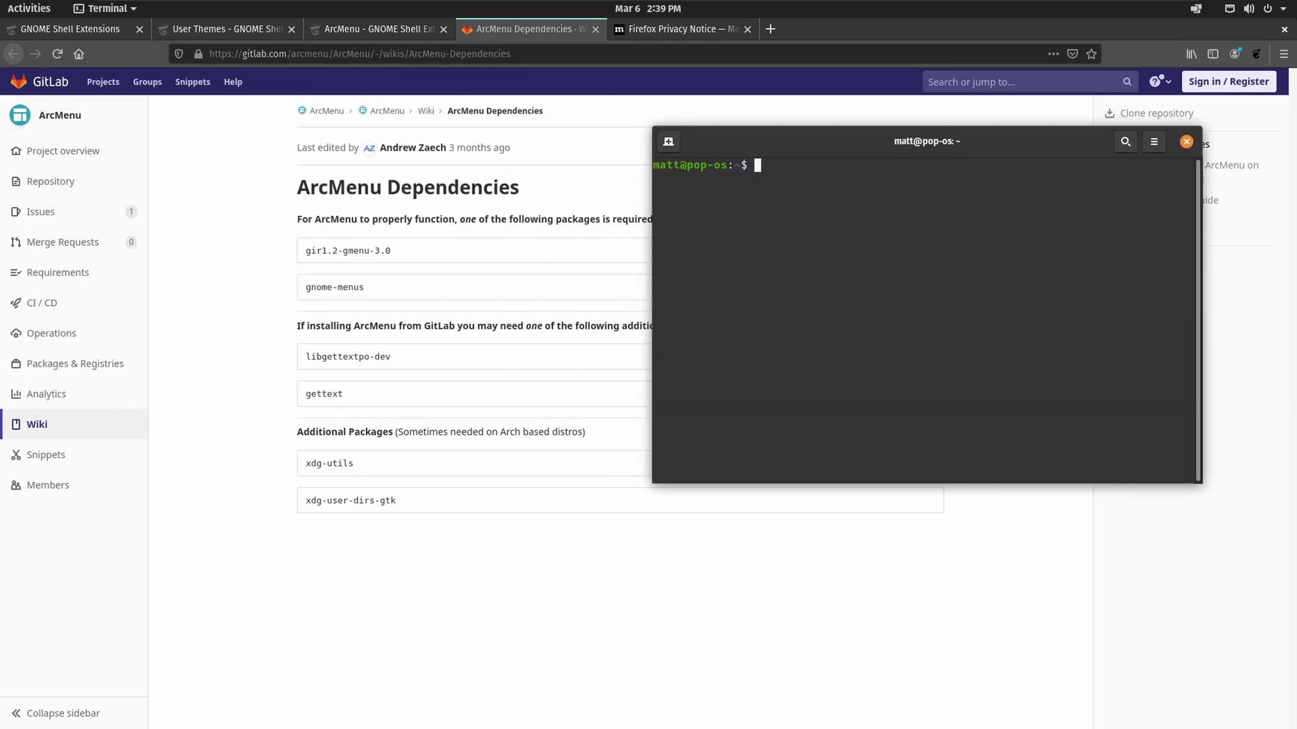
text(sudo apt install gnome-tweak-tool)
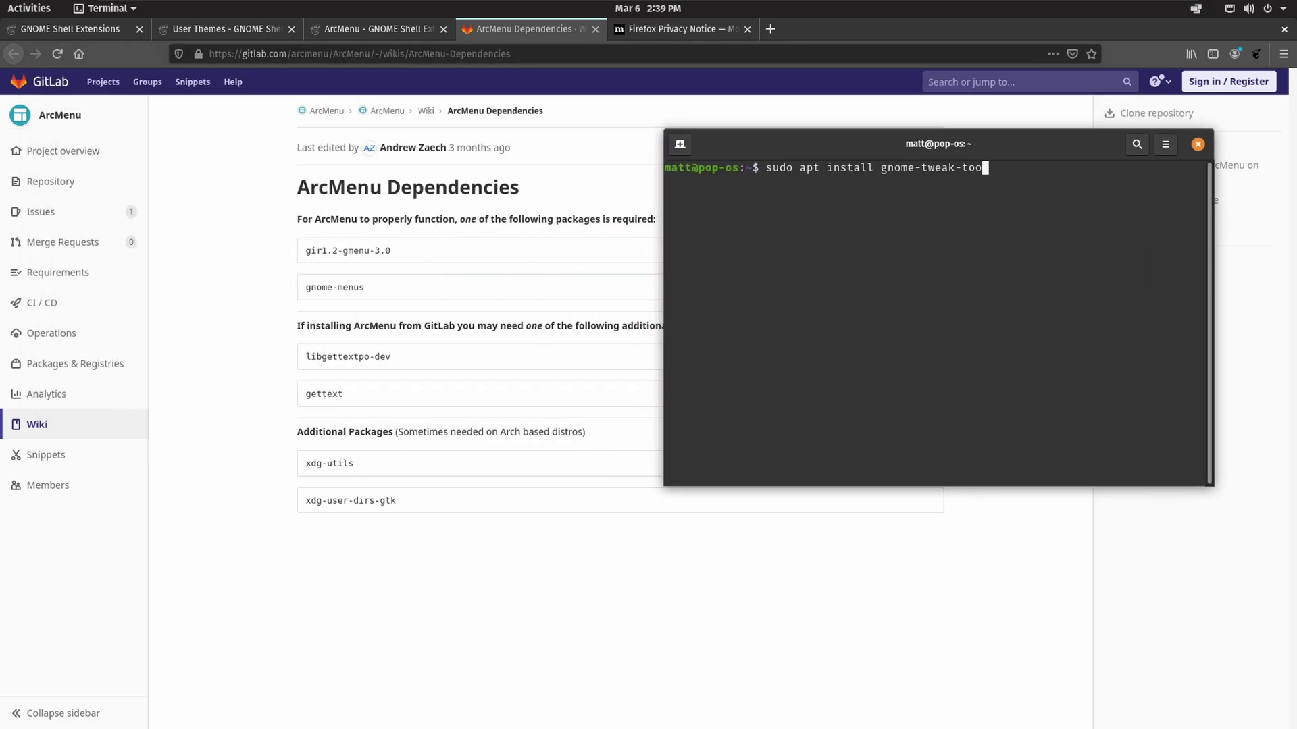
key(BackSpace)
key(BackSpace)
key(BackSpace)
key(BackSpace)
key(BackSpace)
key(BackSpace)
key(BackSpace)
key(BackSpace)
key(BackSpace)
key(BackSpace)
key(BackSpace)
key(BackSpace)
key(BackSpace)
key(BackSpace)
key(BackSpace)
click(1195, 9)
click(1253, 51)
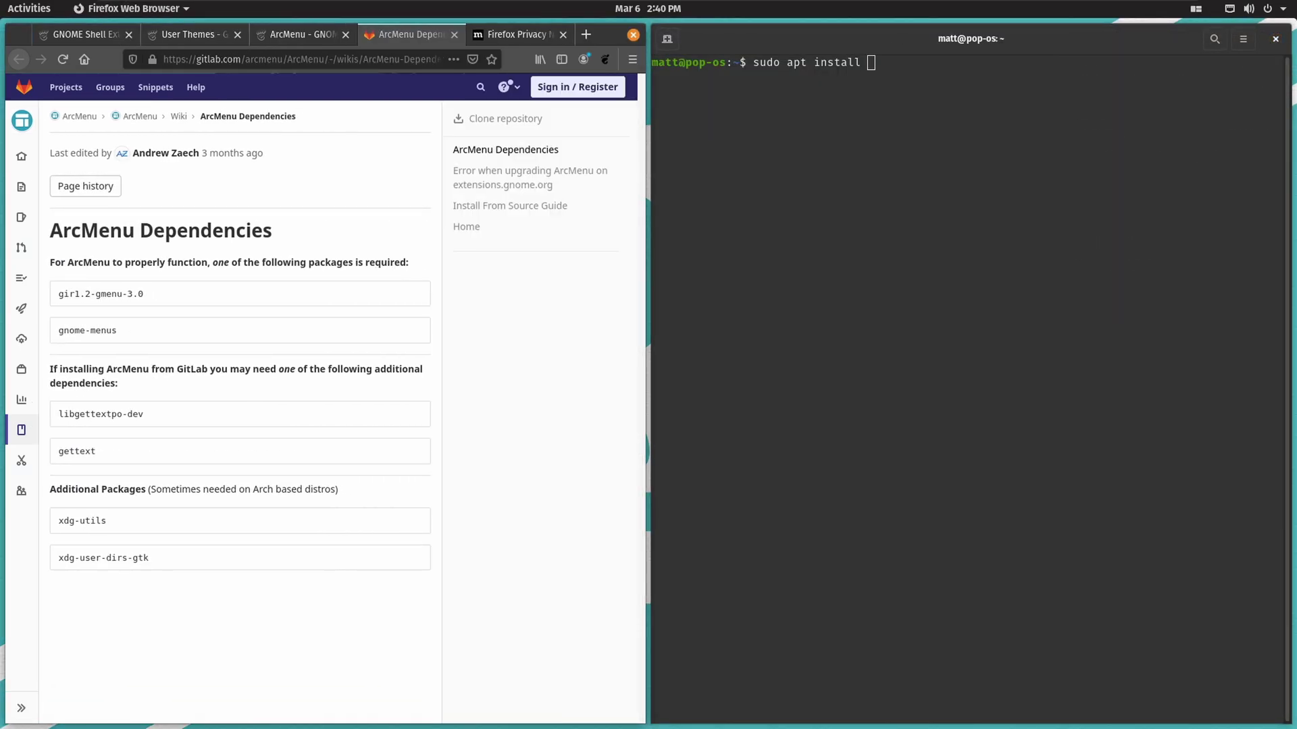
Copy the package name gir1.2-gmenu-3.0 from the dependencies page into the terminal's install command
drag(143, 294, 58, 293)
key(ctrl+c)
right_click(74, 295)
click(95, 302)
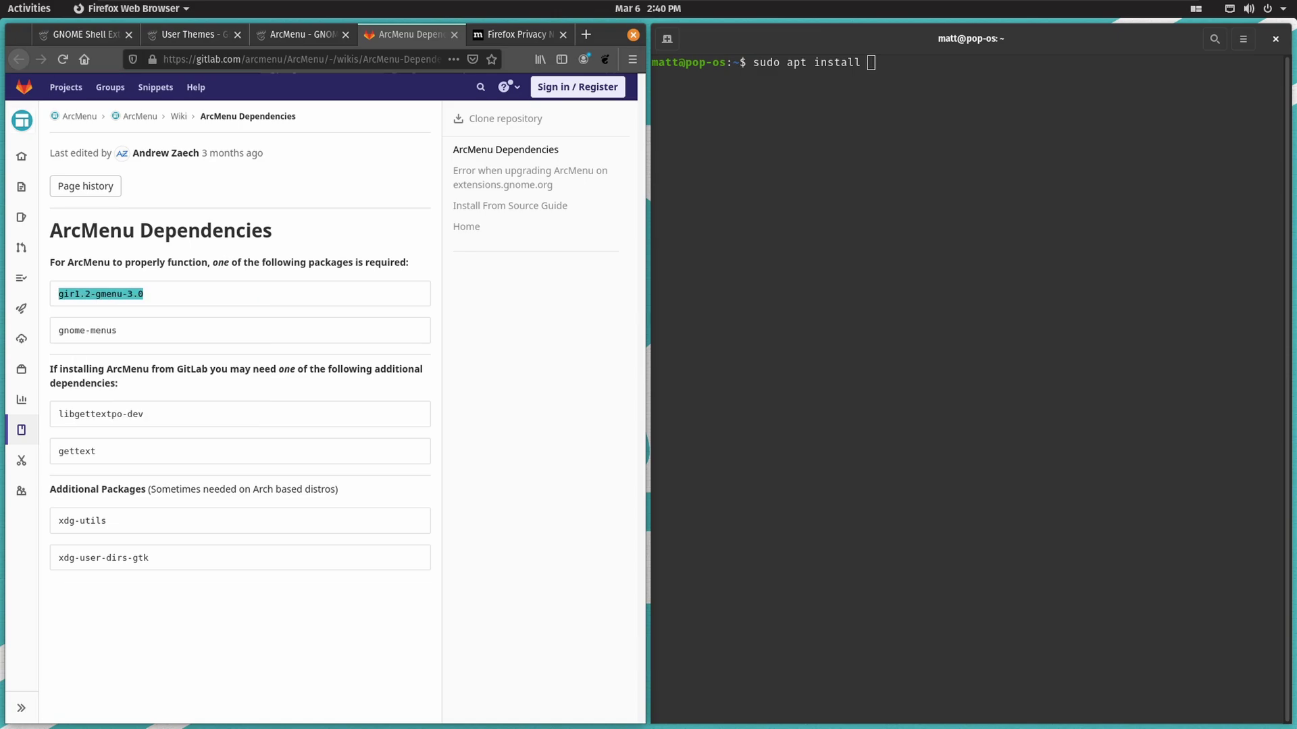
right_click(897, 208)
click(946, 252)
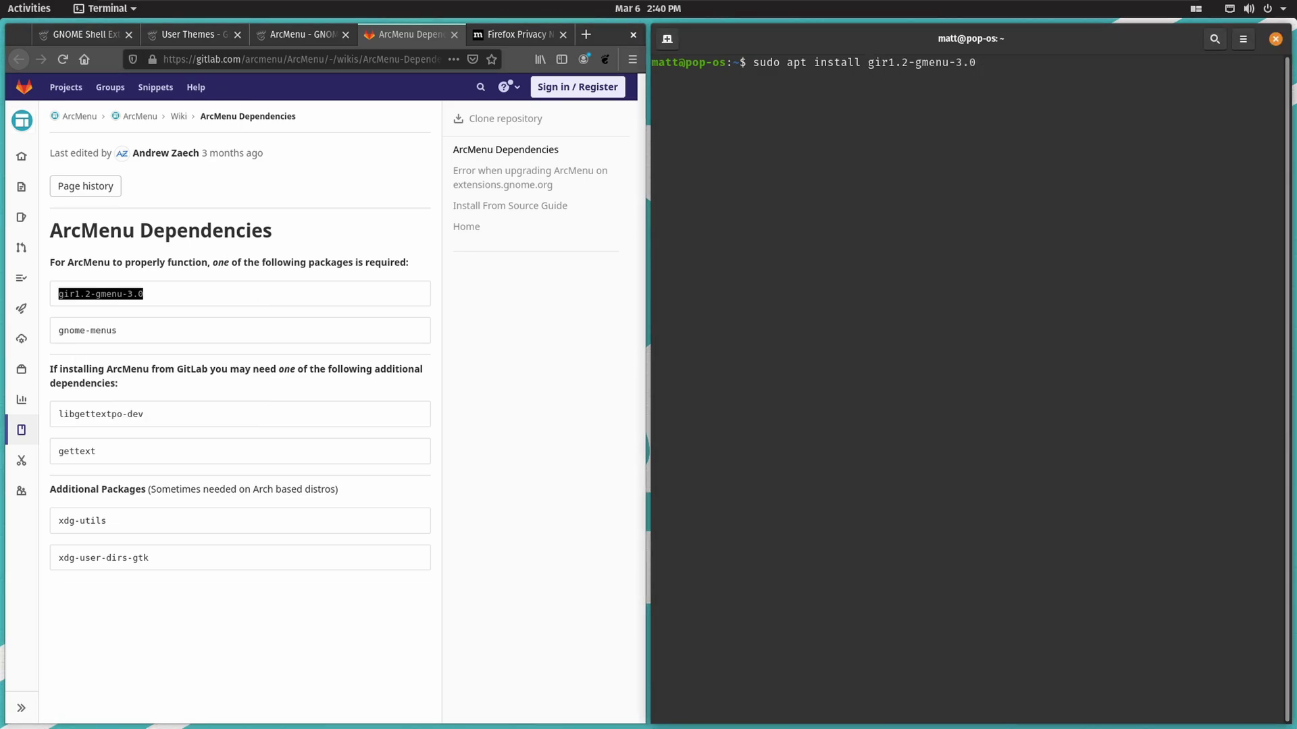
Add the package name gnome-menus from the dependencies page to the install command
drag(117, 330, 58, 330)
right_click(67, 333)
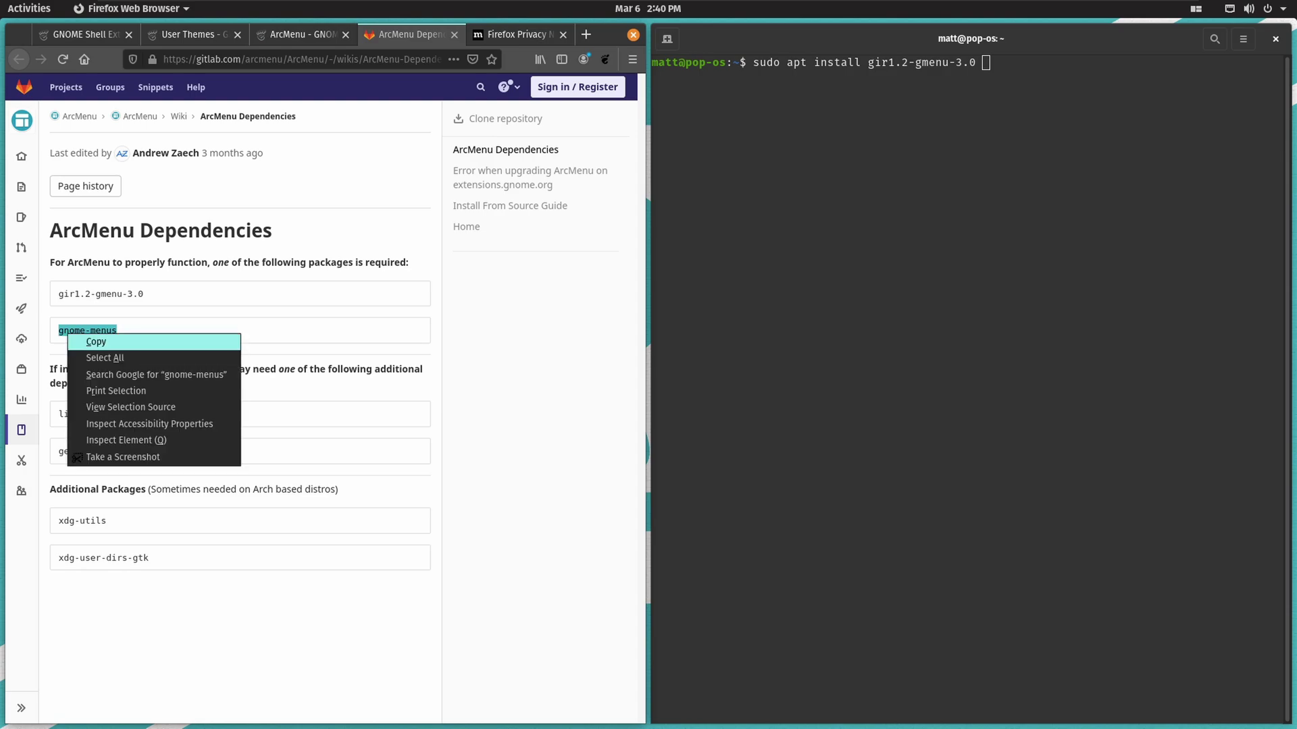
click(95, 341)
right_click(1009, 221)
click(1040, 264)
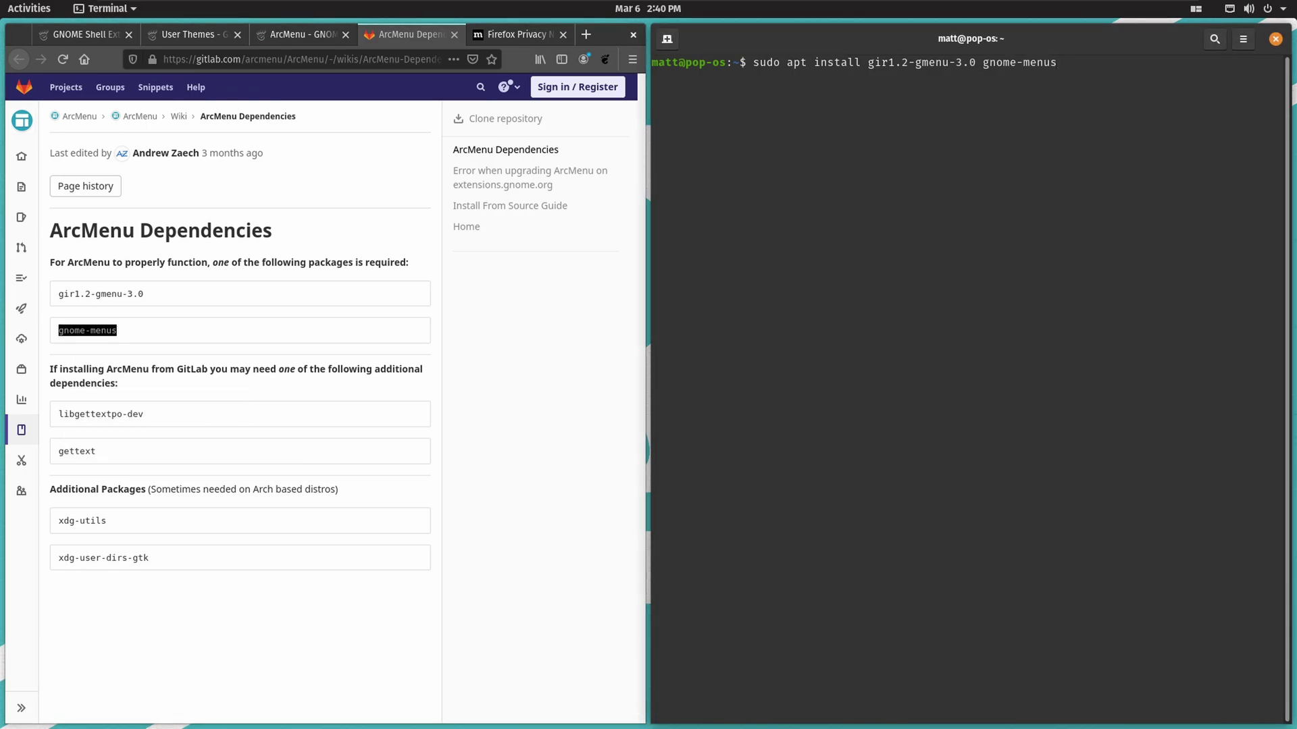
Append libgettextpo-dev, copied from the additional dependencies for GitLab installs, to the terminal command
drag(144, 414, 58, 414)
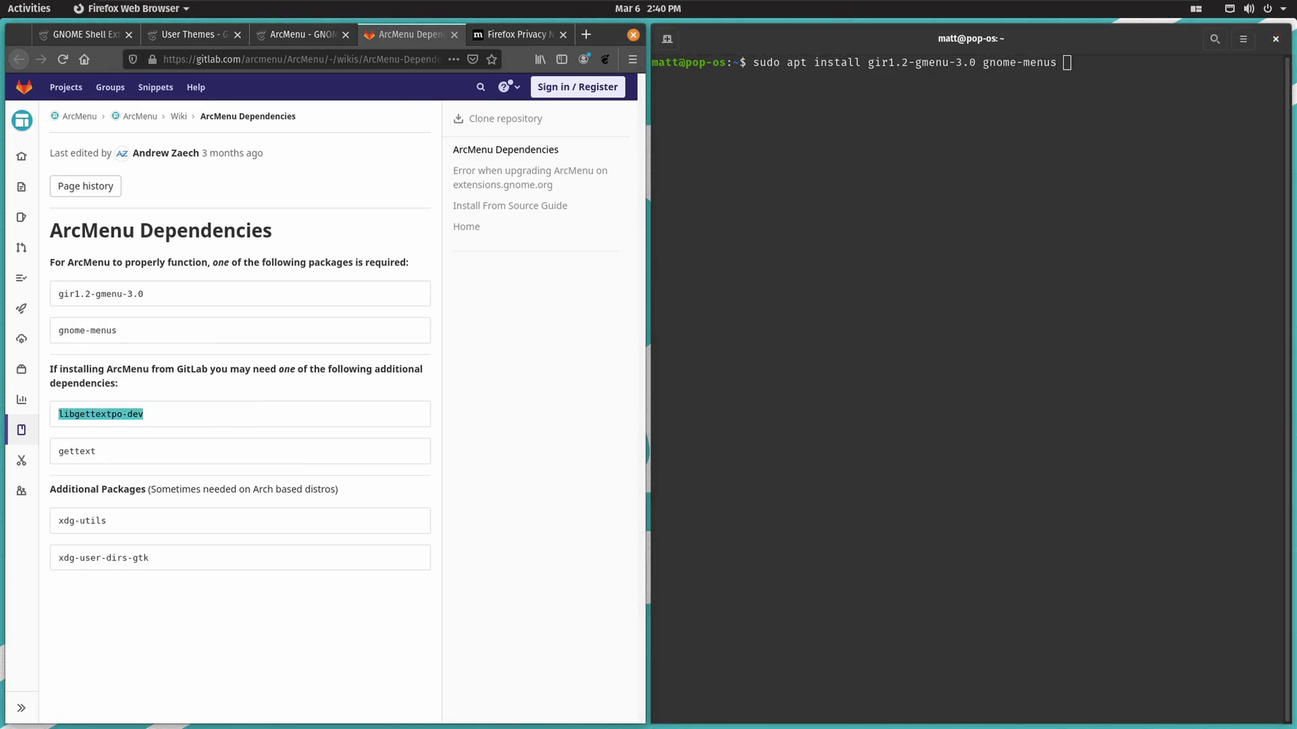
right_click(84, 413)
click(111, 423)
right_click(1073, 285)
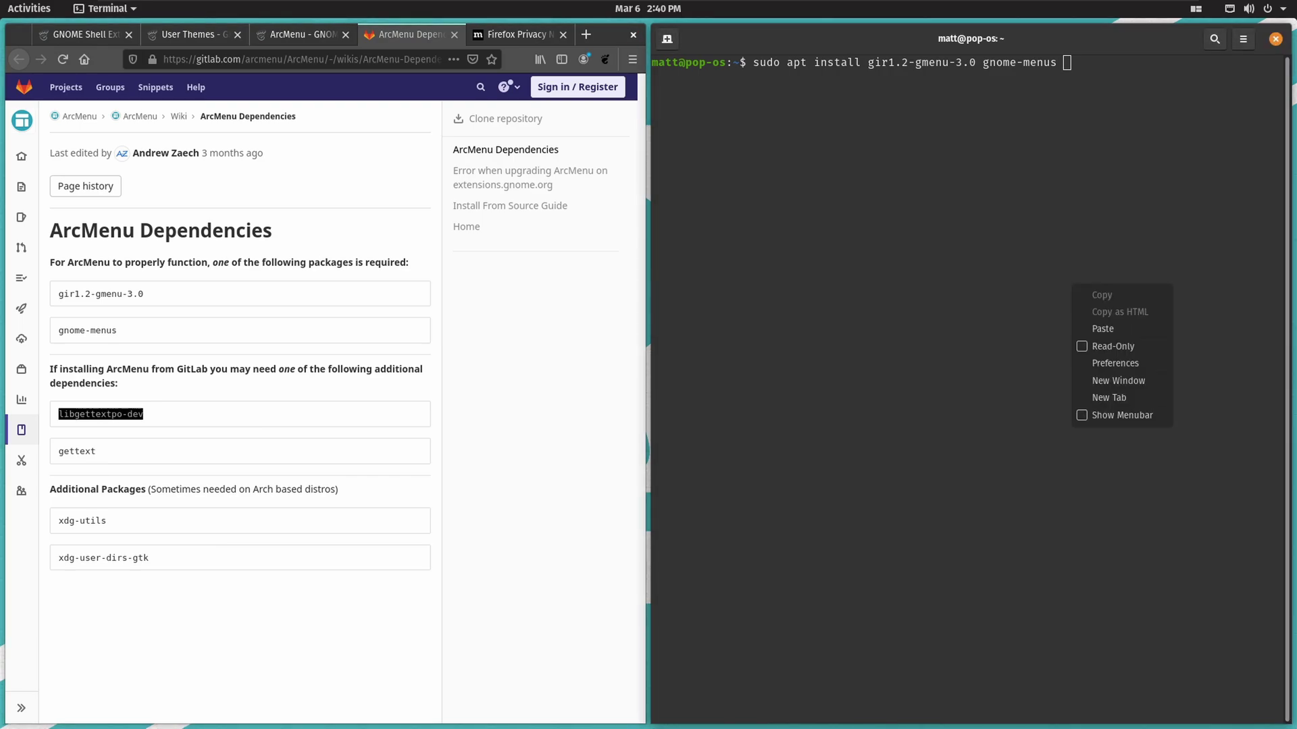
click(1089, 329)
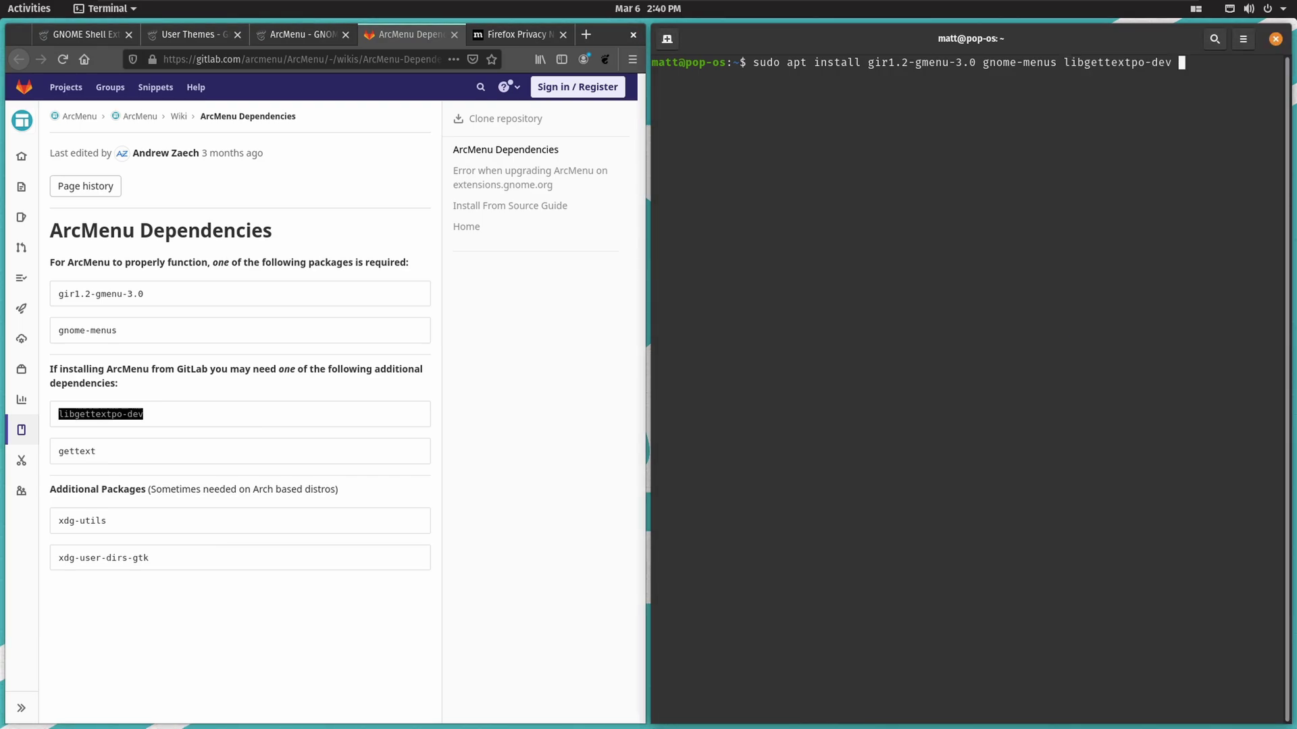
Append gettext, copied from the GitLab dependencies on the ArcMenu page, to the terminal's install command
double_click(77, 450)
right_click(79, 450)
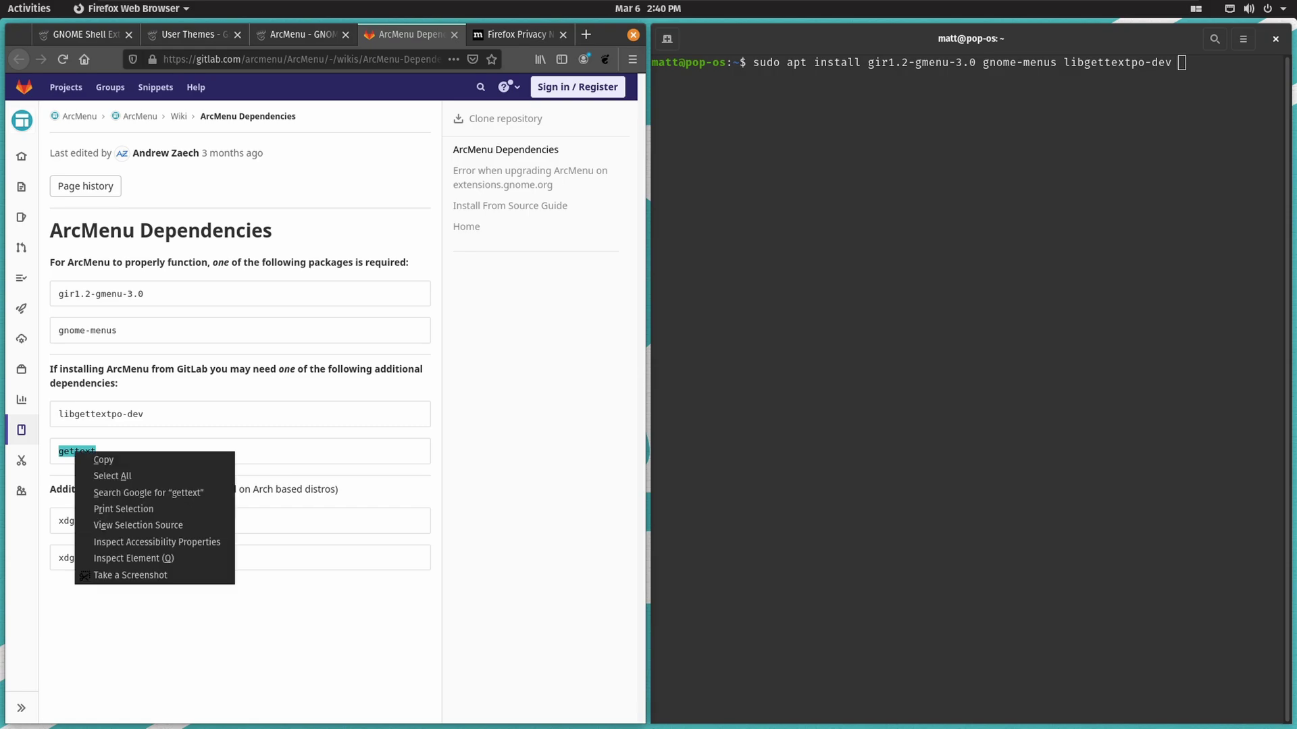
click(94, 460)
right_click(1031, 363)
click(1060, 404)
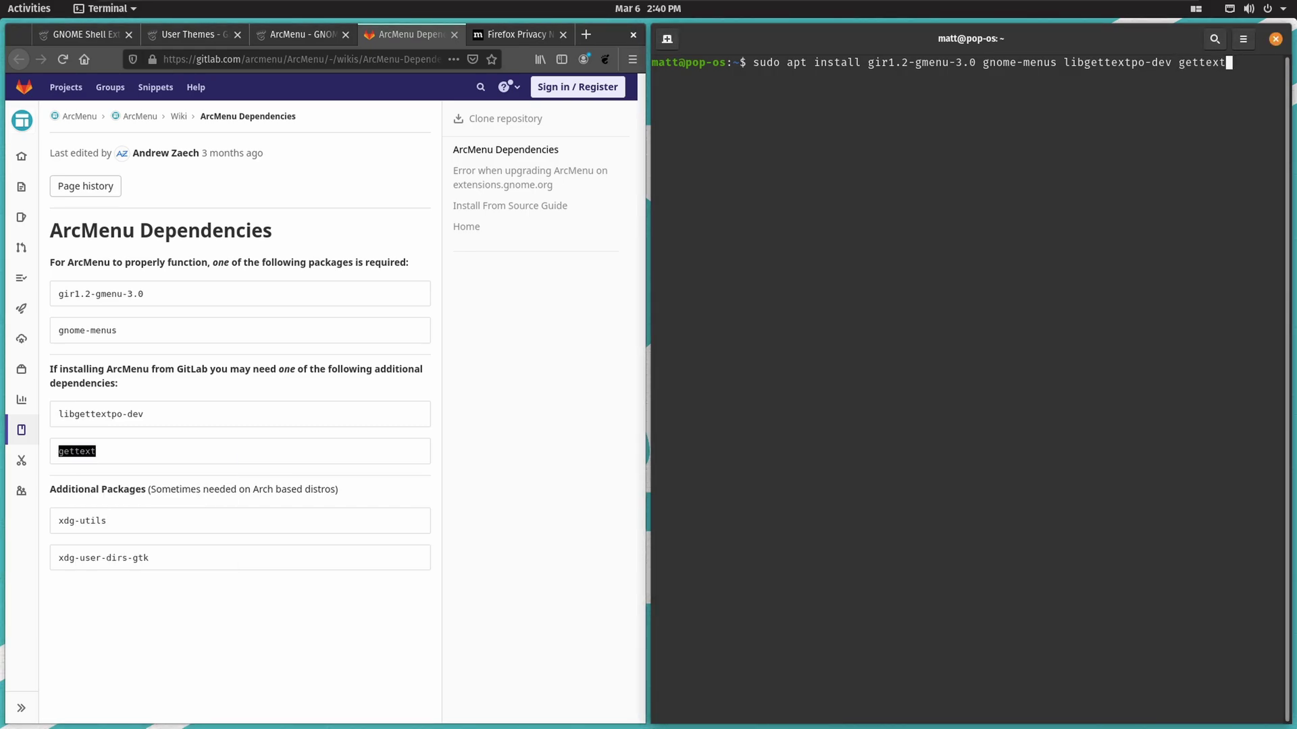
Add xdg-utils from the Additional Packages section to the terminal's install command
drag(106, 521, 58, 521)
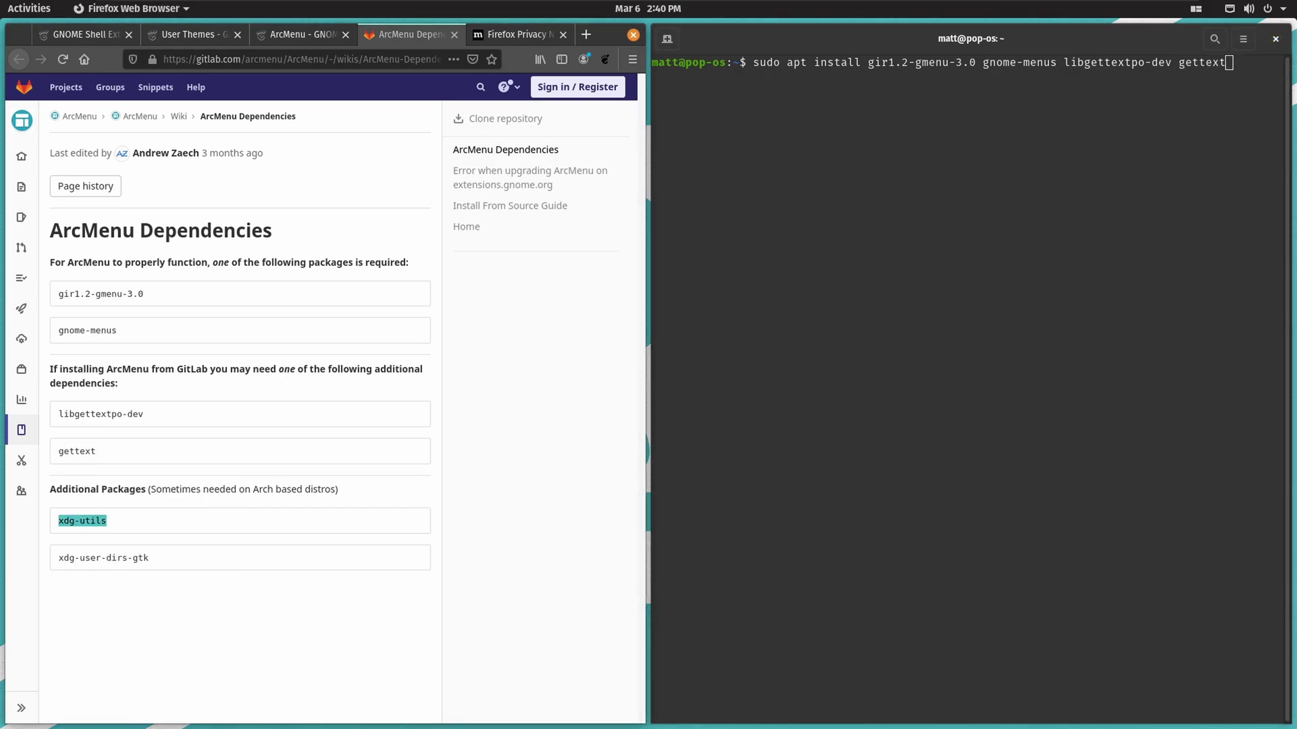
right_click(79, 523)
click(101, 529)
click(964, 401)
right_click(964, 400)
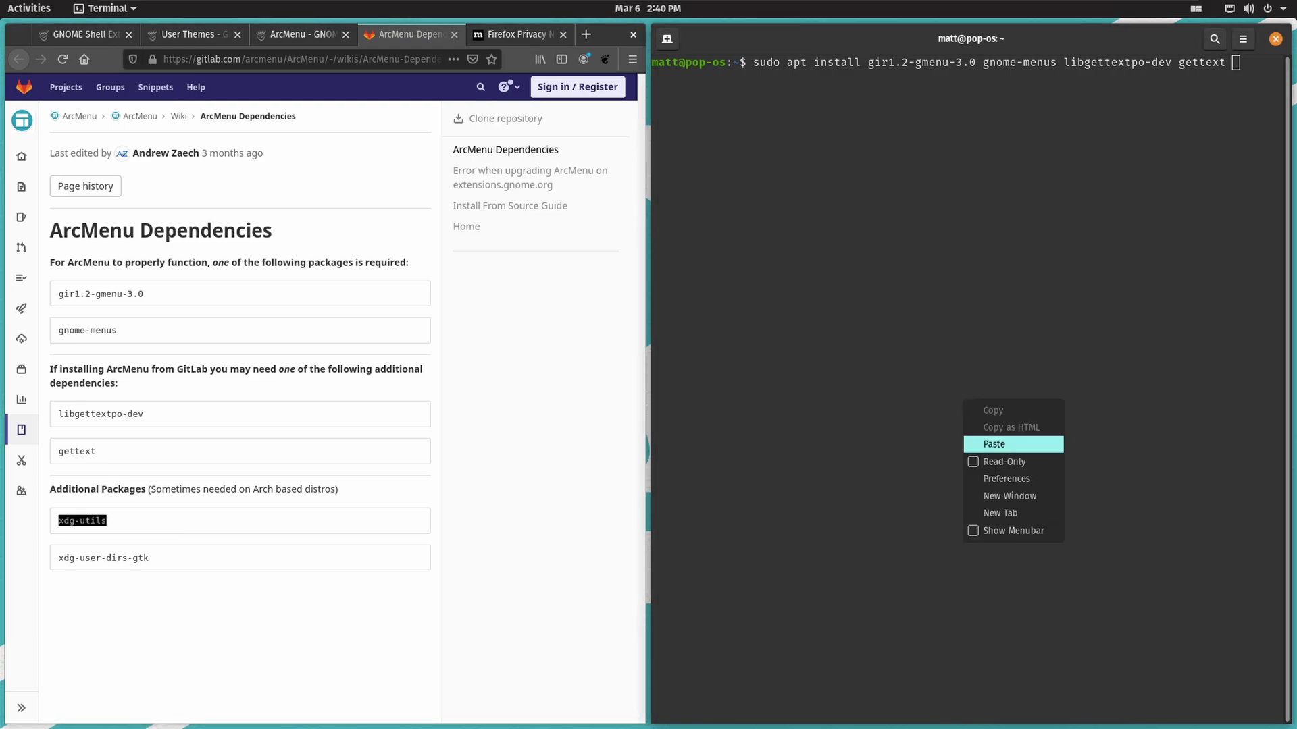
click(994, 444)
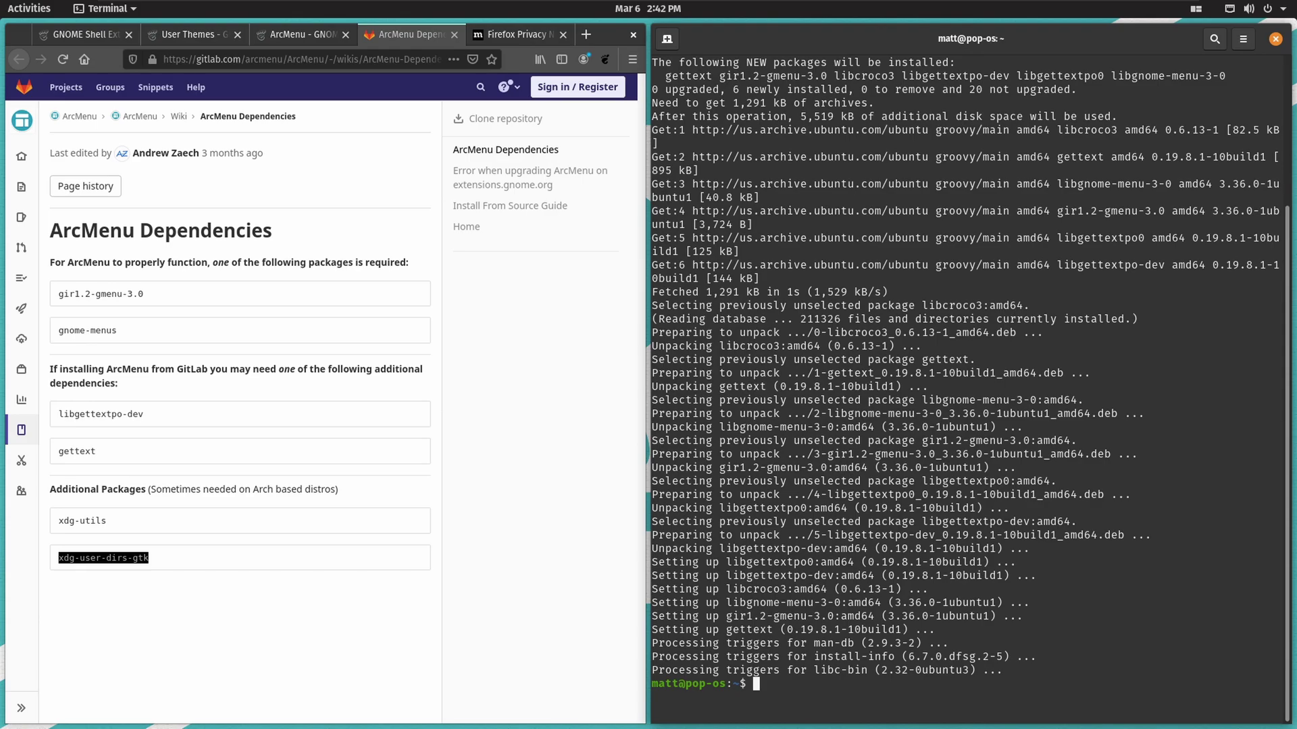
Close the ArcMenu Dependencies page and the Firefox Privacy Notice page
click(454, 35)
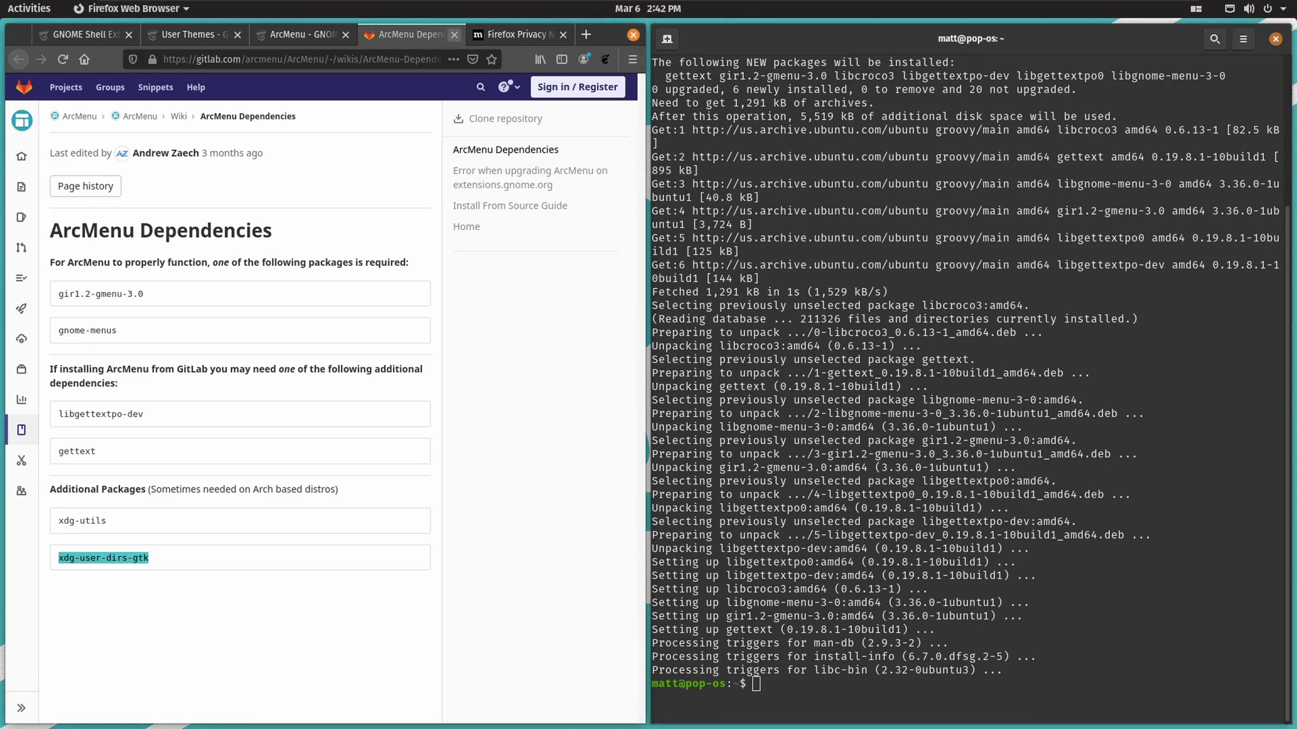
click(454, 35)
click(432, 213)
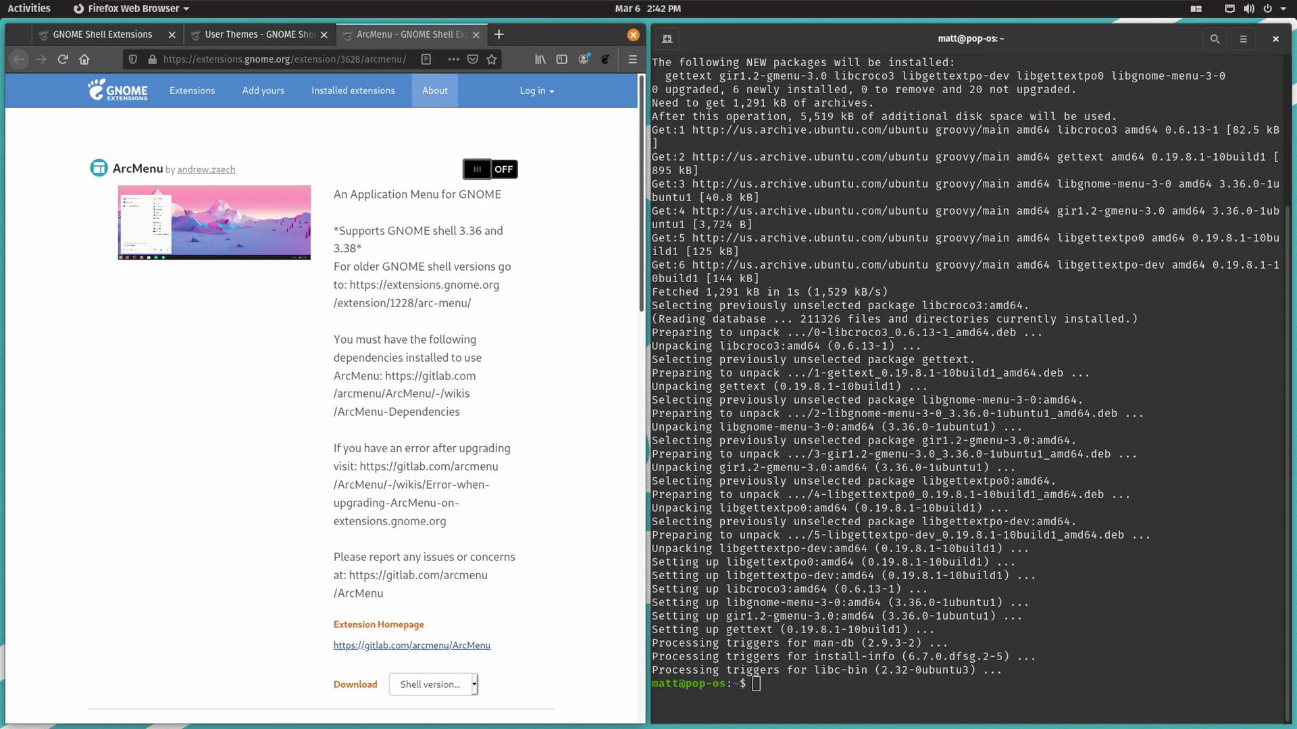
Return to the GNOME Shell Extensions list and open the Caffeine extension in a new tab
click(108, 35)
scroll(322, 406, down, 1)
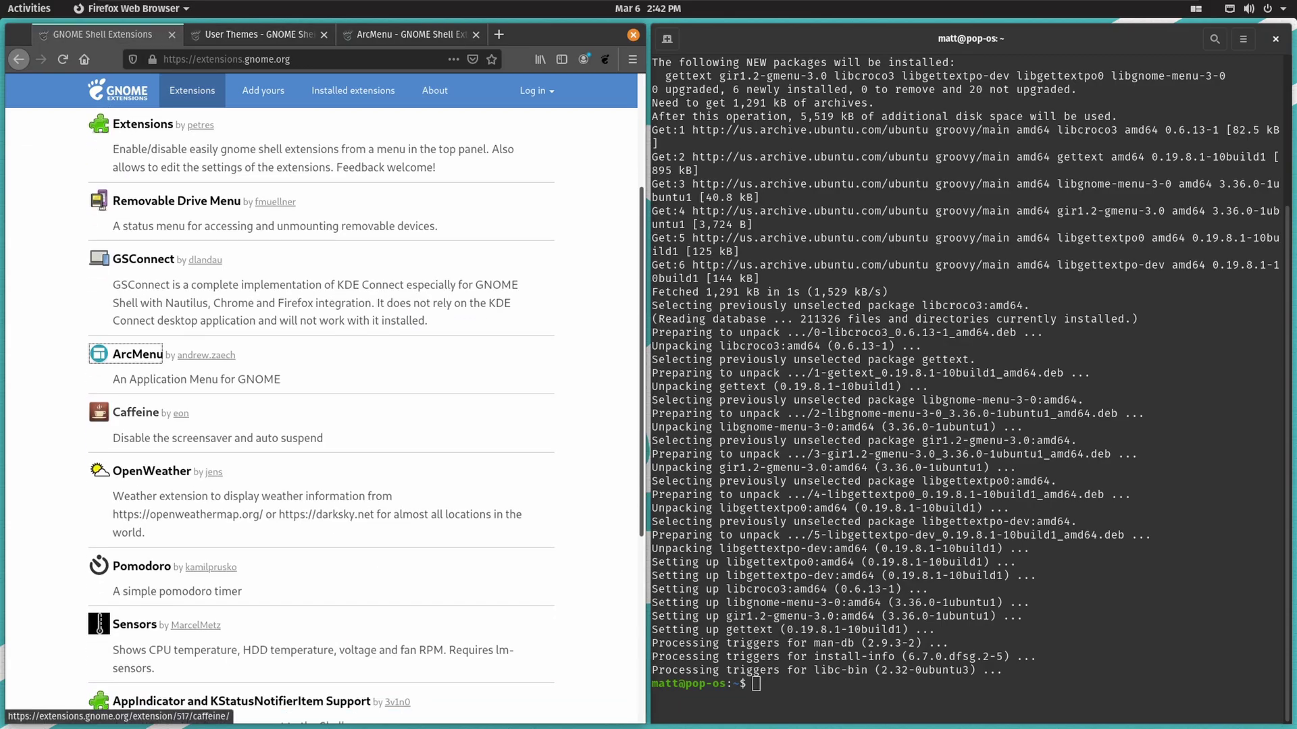
right_click(150, 413)
click(176, 427)
Search the extensions for "floating" and open the Floating Dock that is a custom Dash to Dock fork in a new tab
scroll(175, 428, down, 3)
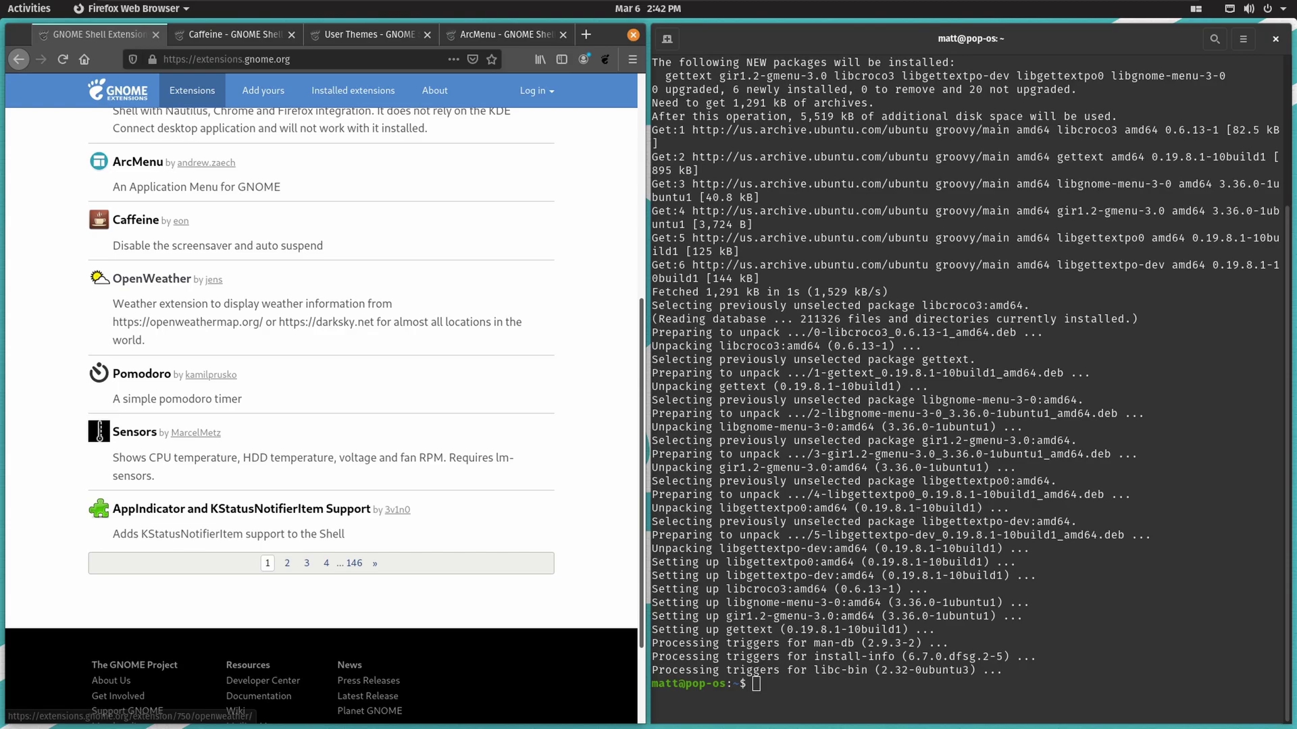
scroll(324, 405, up, 5)
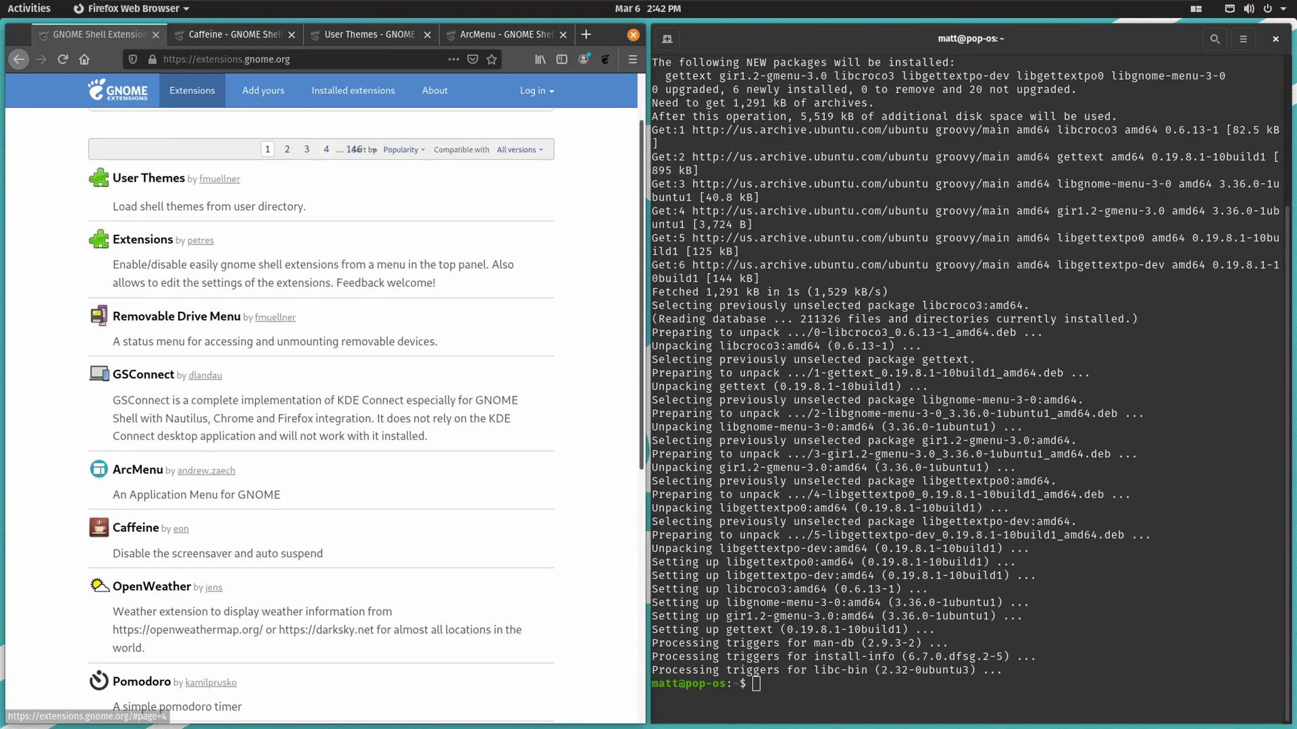
scroll(324, 405, up, 2)
text(floating)
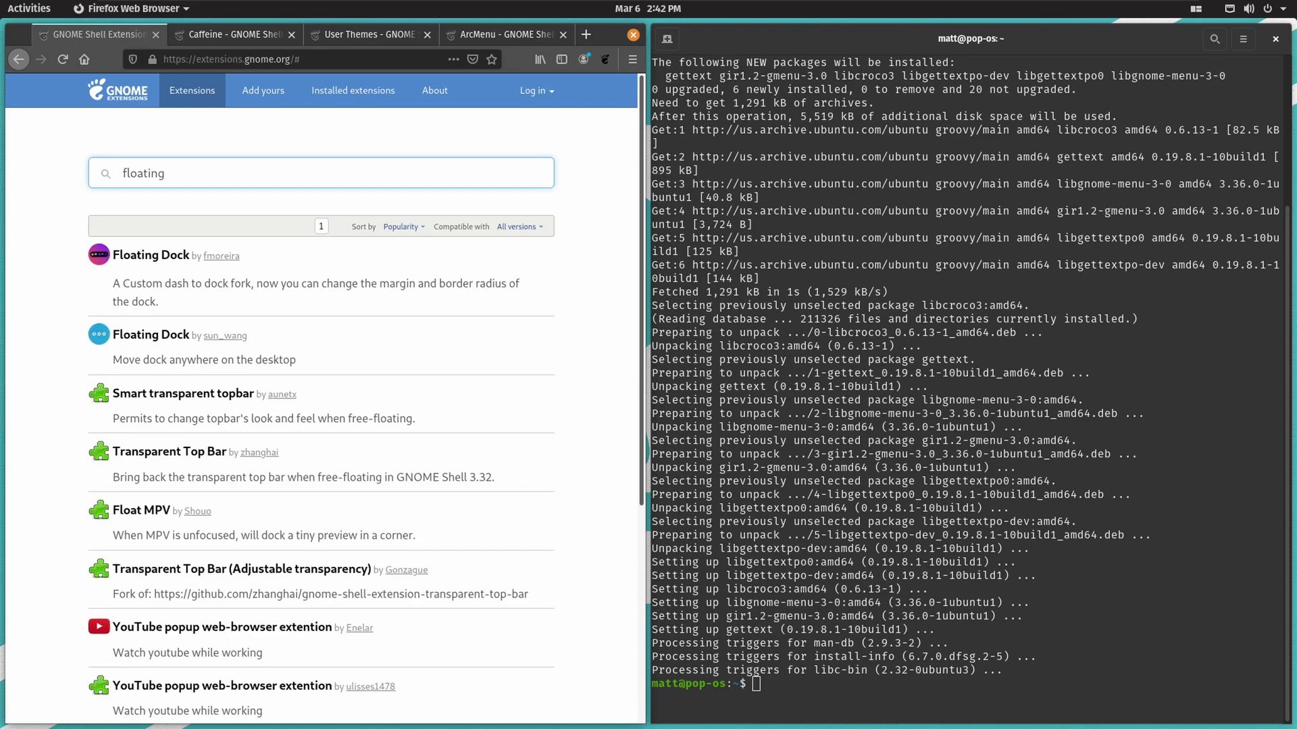
right_click(172, 257)
click(203, 266)
Search the extensions for "remove arr" and open Remove Dropdown Arrows in a new tab
double_click(145, 174)
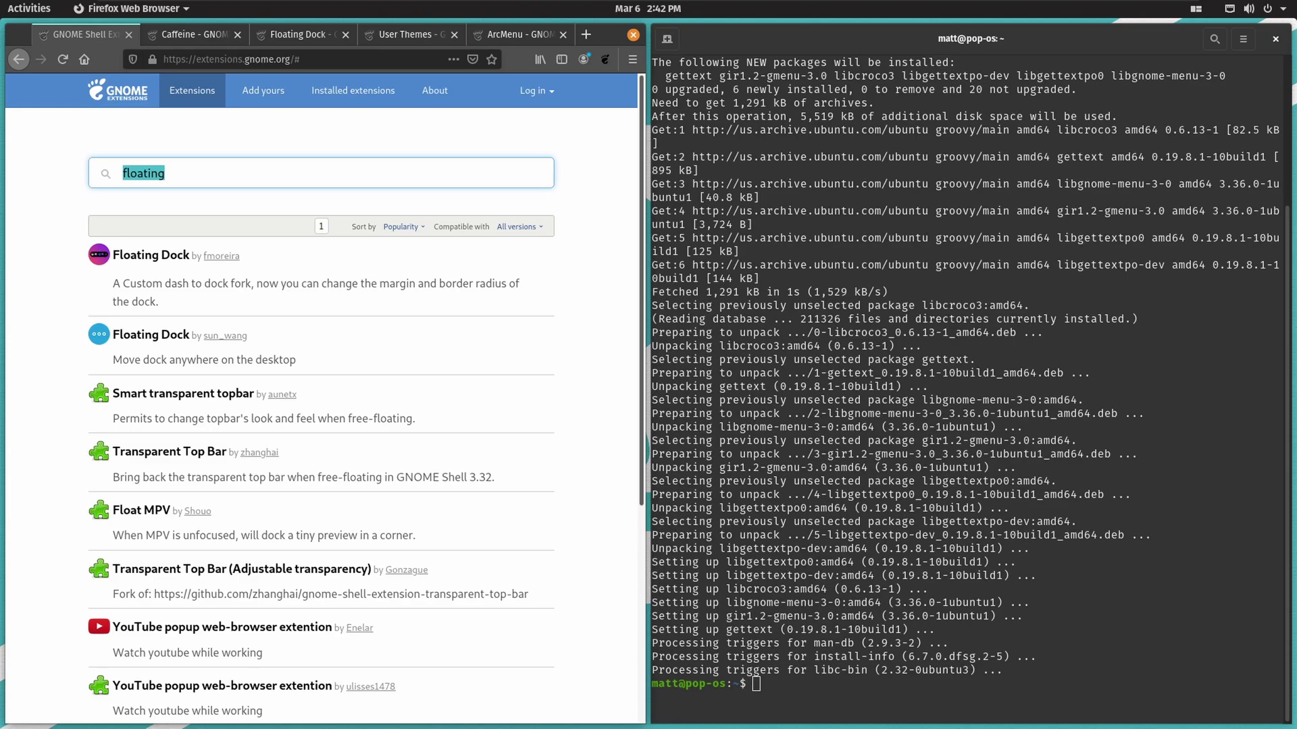
key(BackSpace)
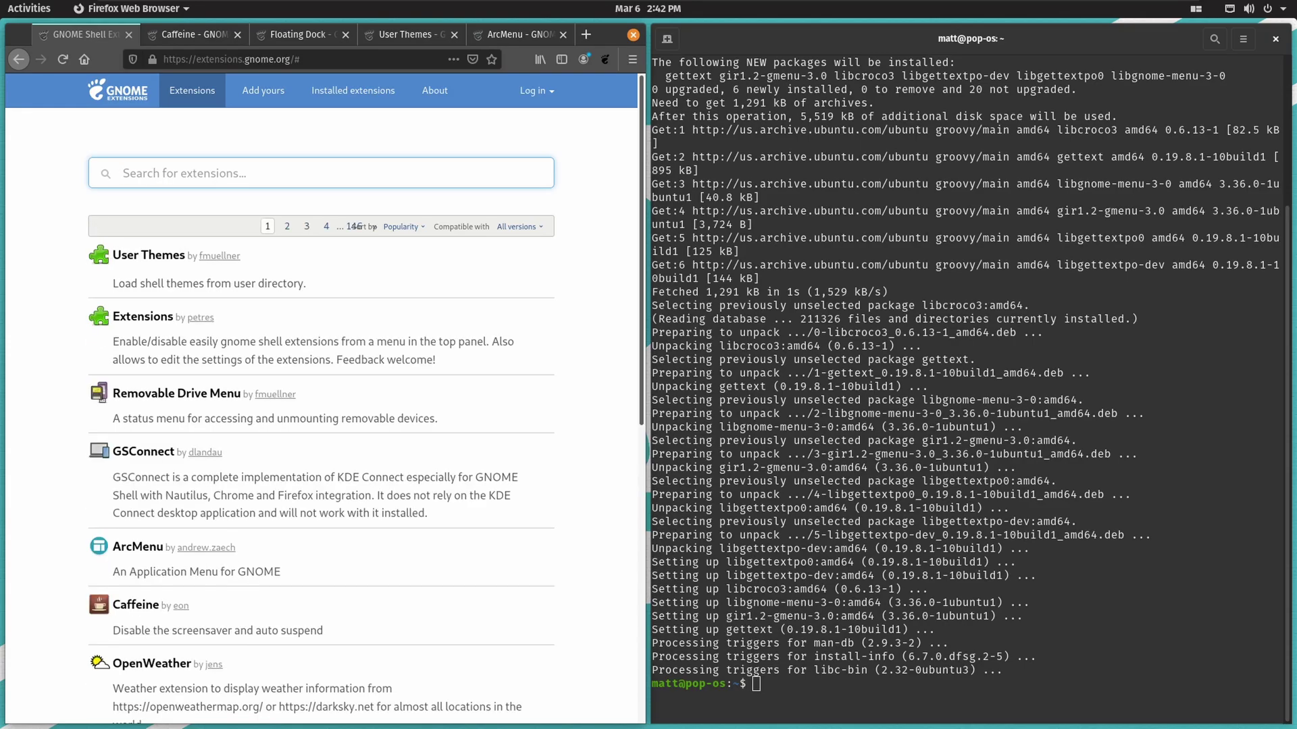
text(remove)
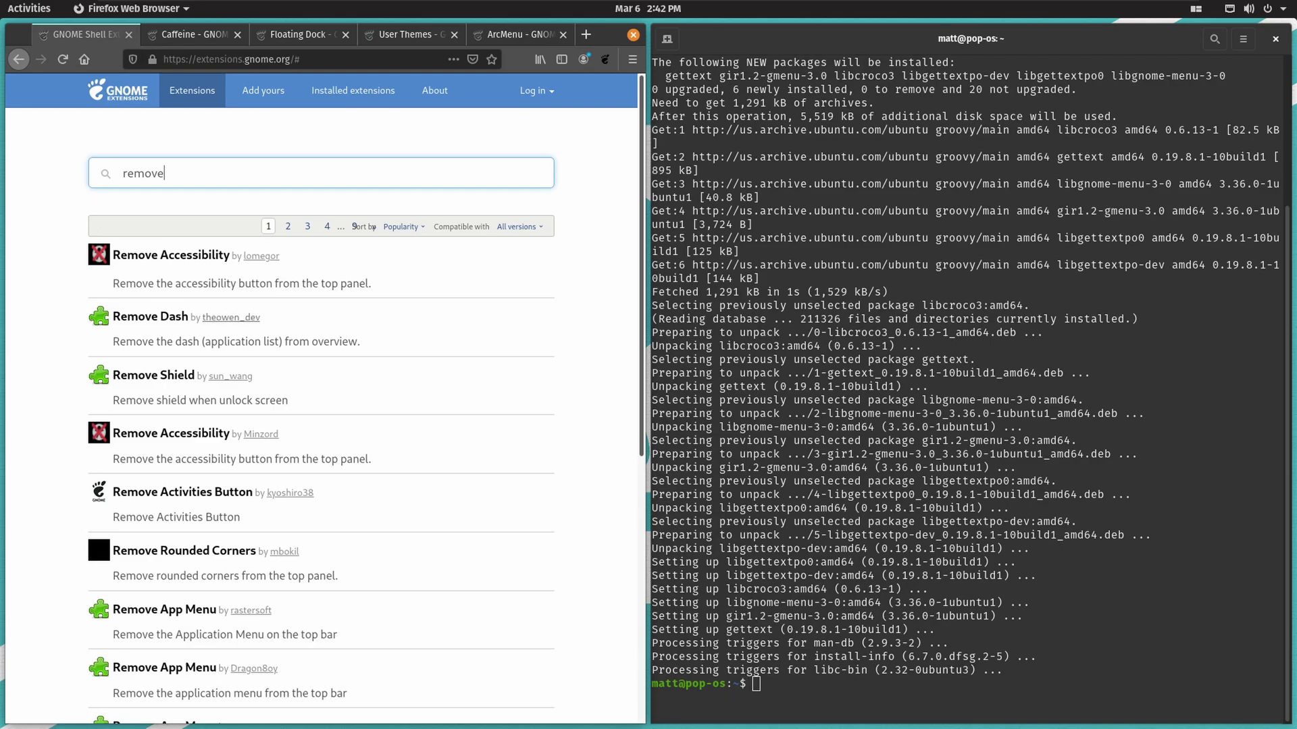
text( arr)
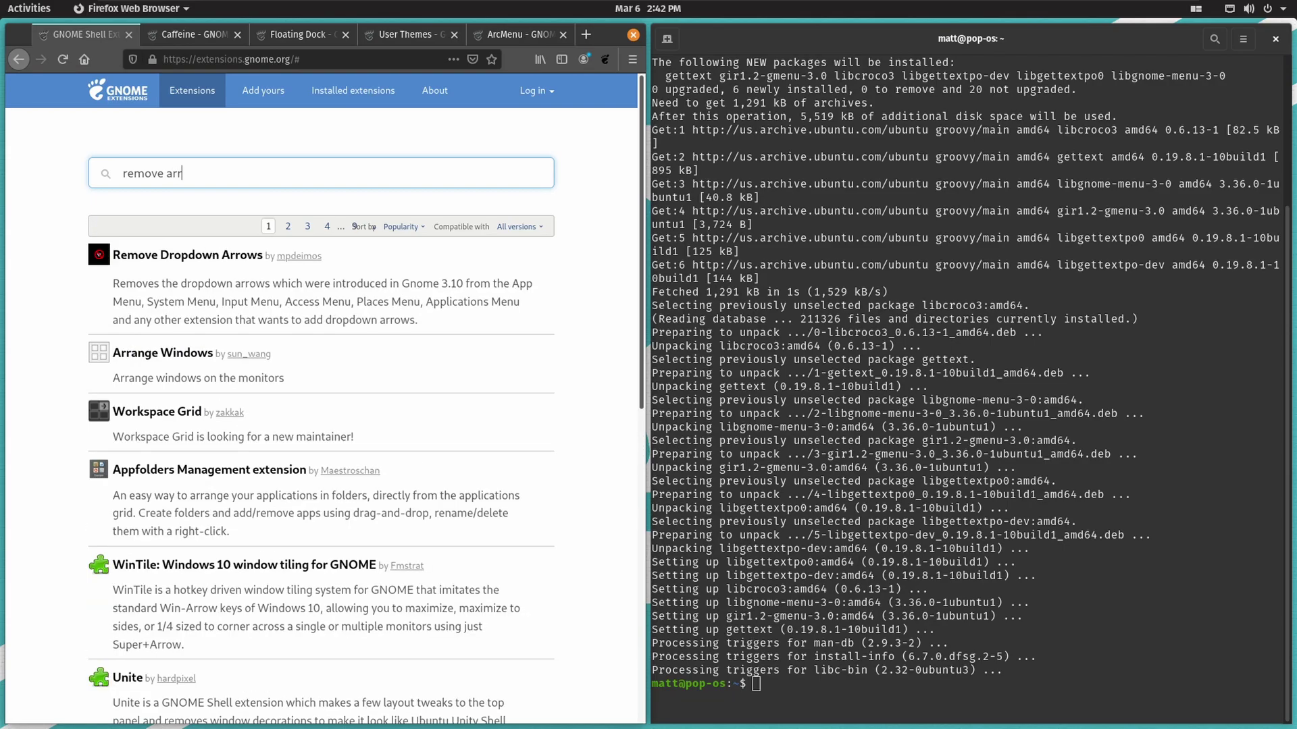
middle_click(187, 255)
Replace the search term with "just" and open the Just Perfection extension in a new tab
drag(156, 174, 195, 174)
click(196, 174)
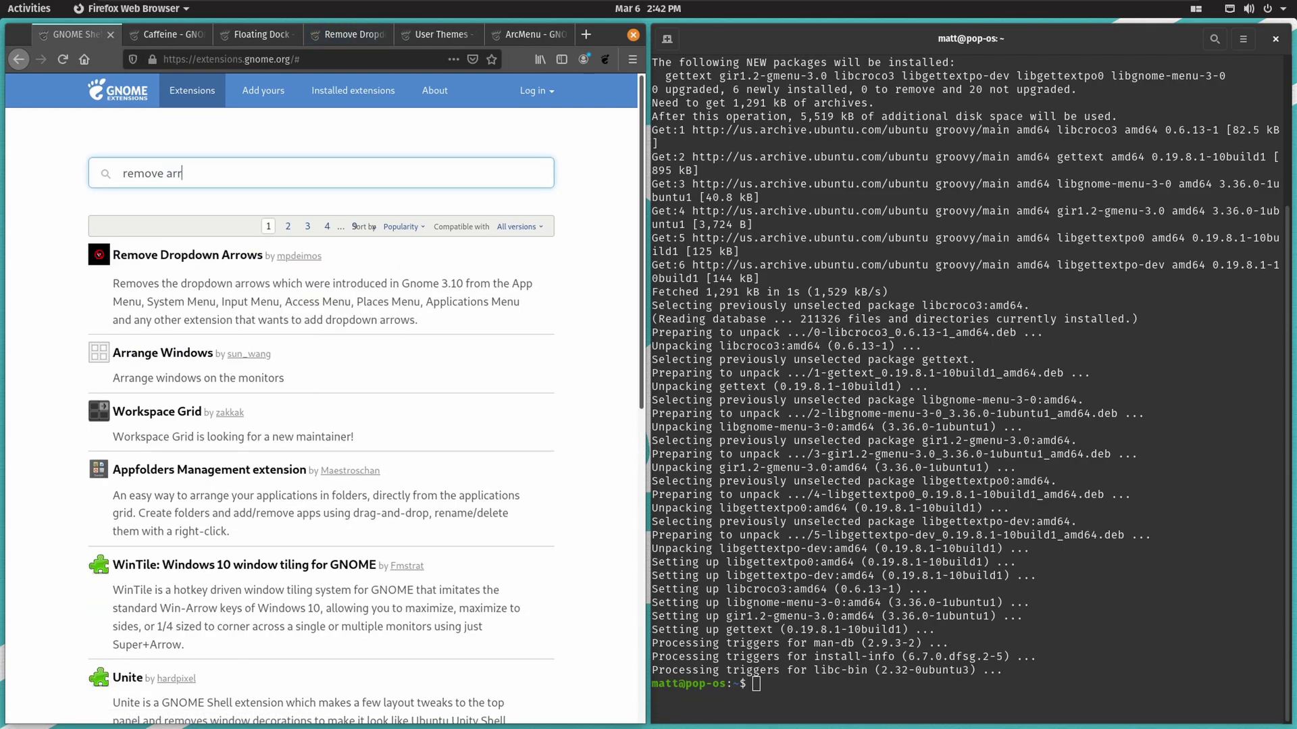
key(BackSpace)
key(BackSpace)
key(BackSpace)
key(BackSpace)
key(BackSpace)
key(BackSpace)
key(BackSpace)
key(BackSpace)
key(BackSpace)
key(BackSpace)
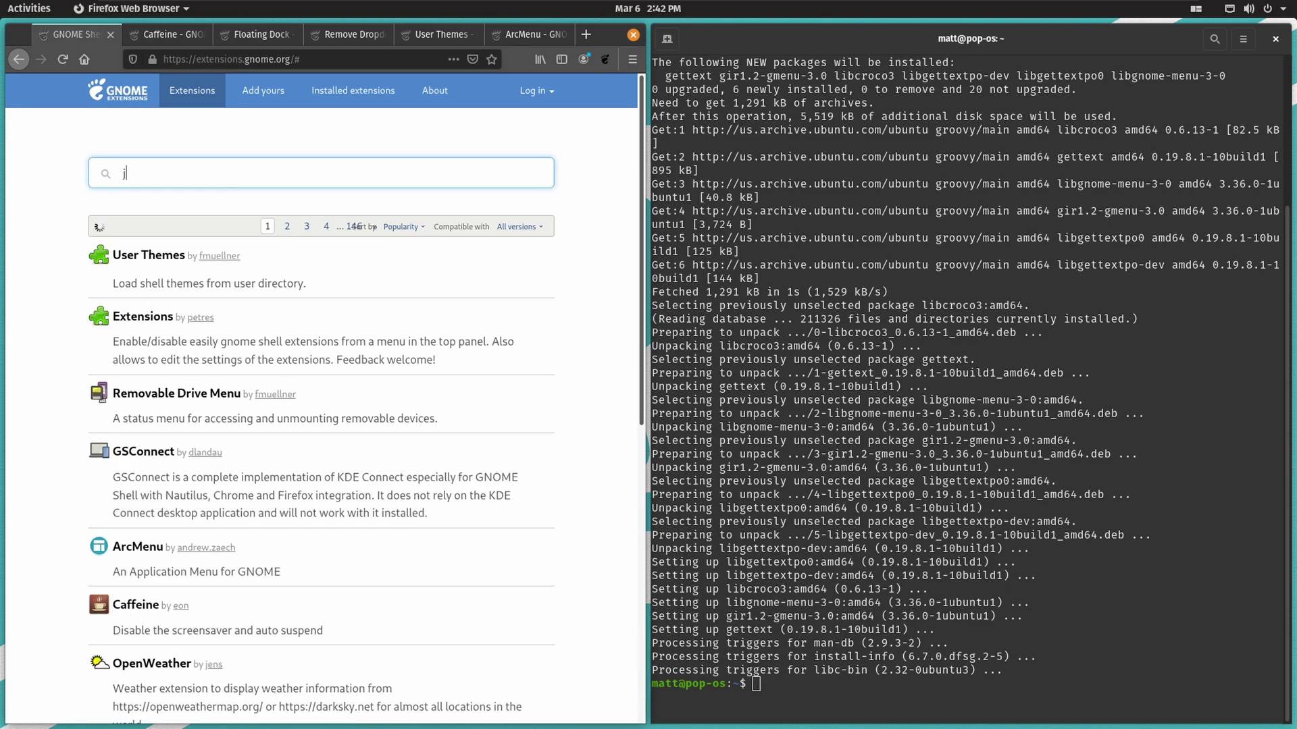
text(just)
right_click(142, 253)
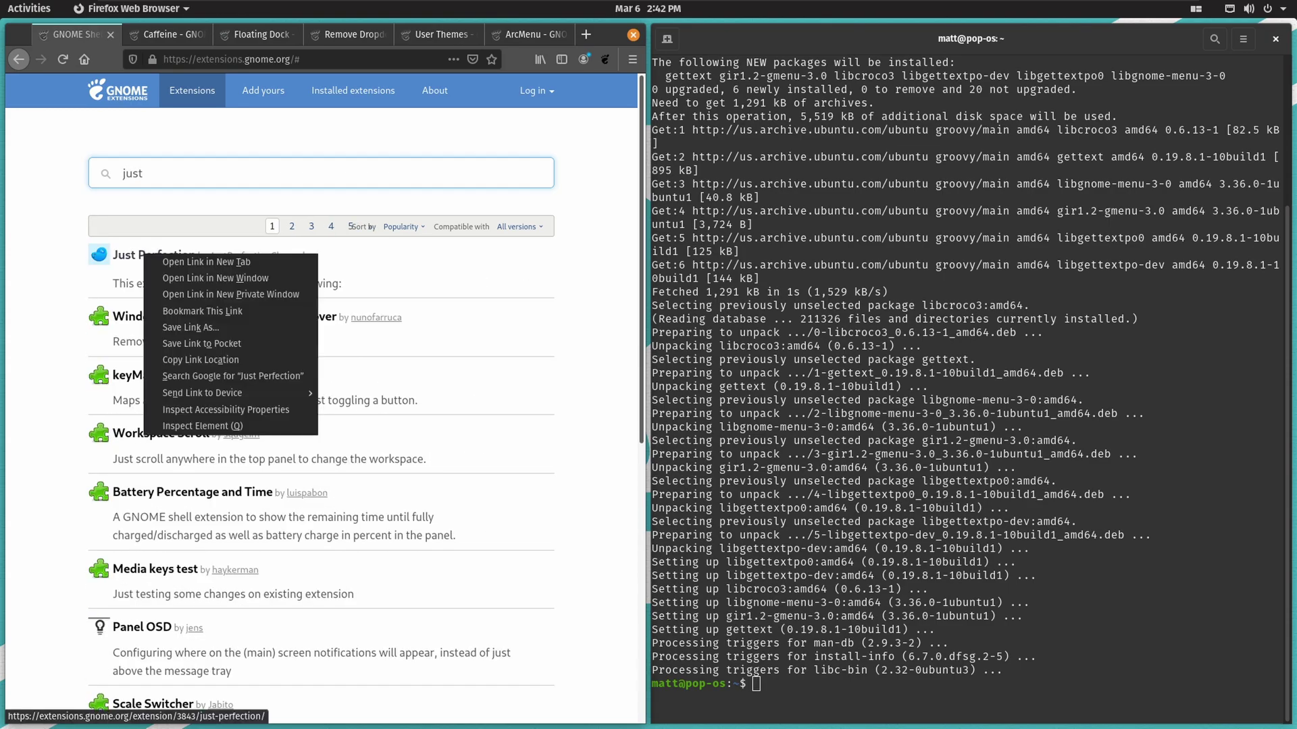
click(169, 263)
Search the extensions for "fripp" and open Frippery Move Clock in a new tab
double_click(133, 173)
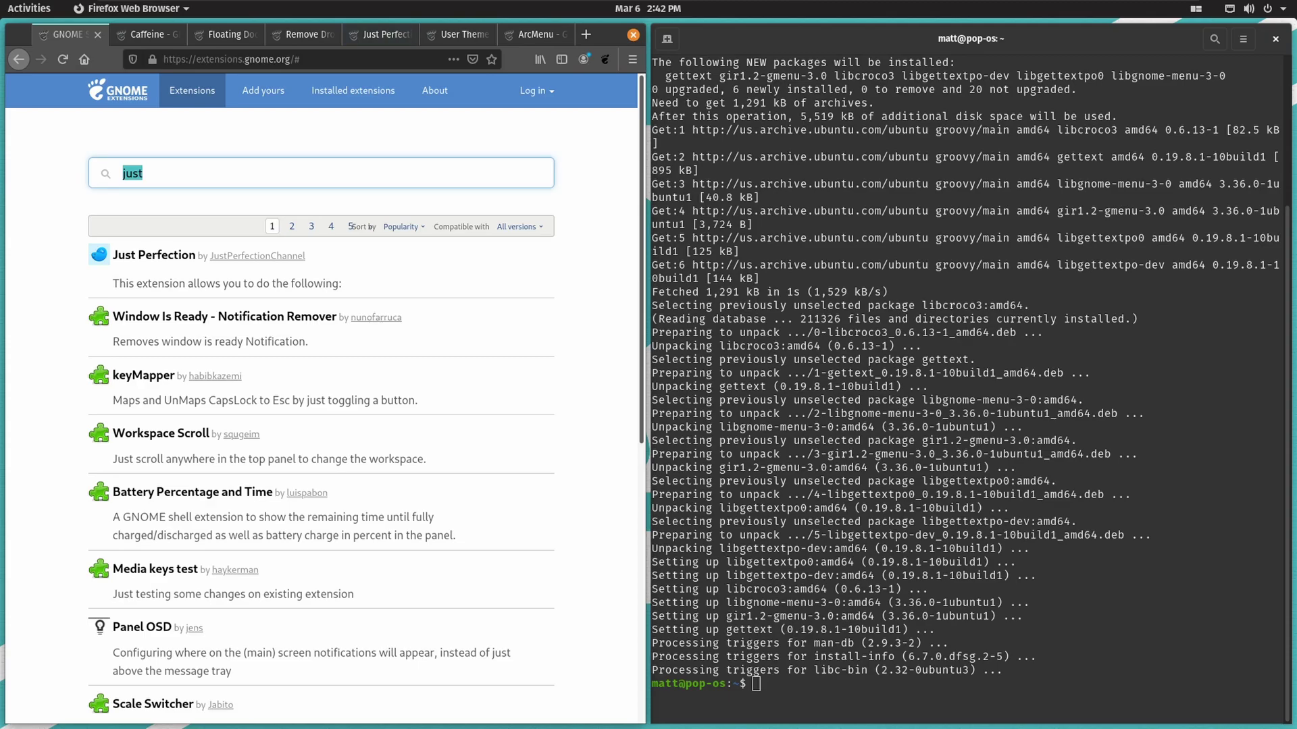
text(flipp)
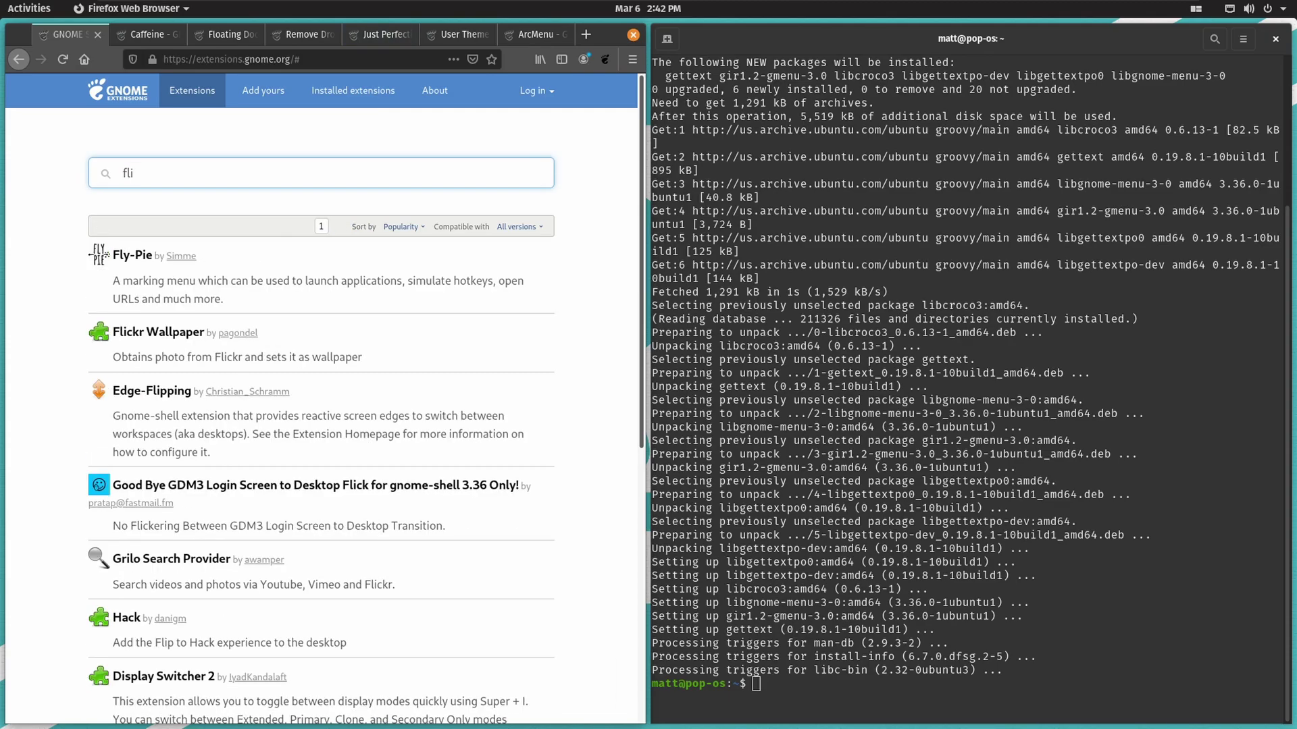
key(BackSpace)
key(BackSpace)
key(BackSpace)
key(BackSpace)
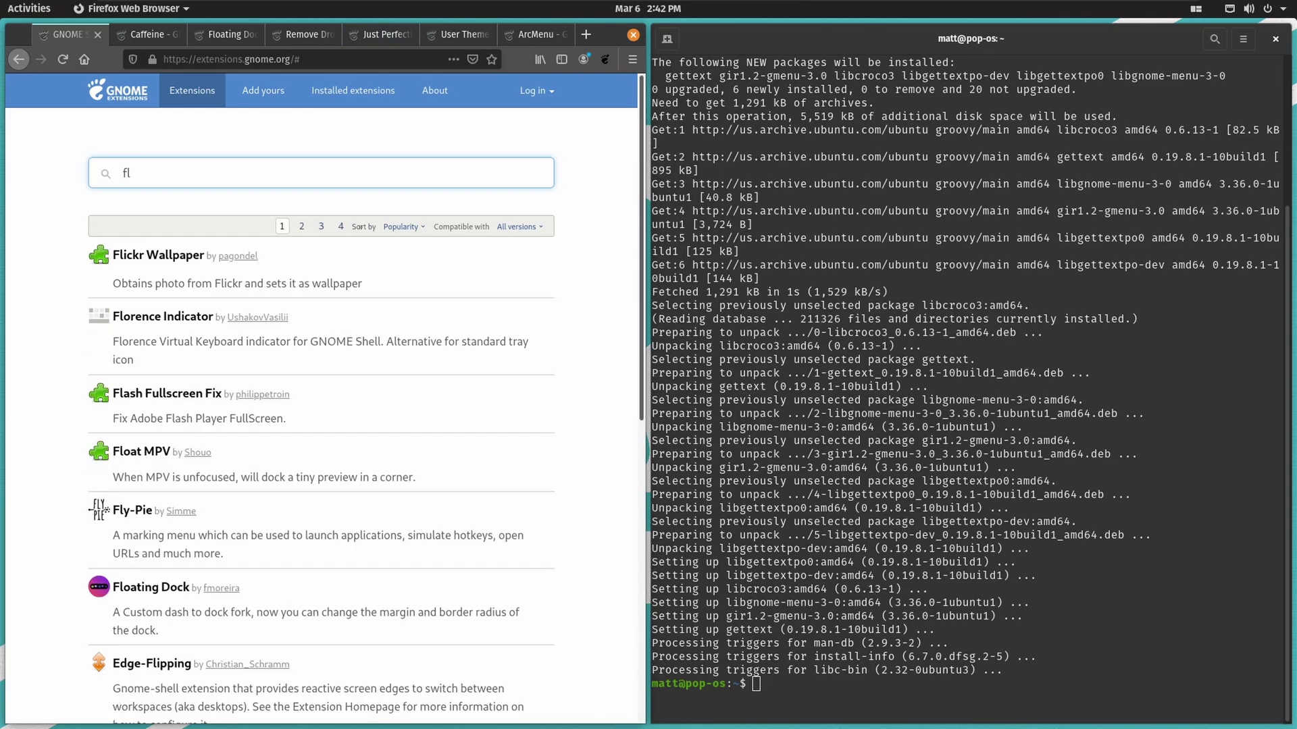
text(ripp)
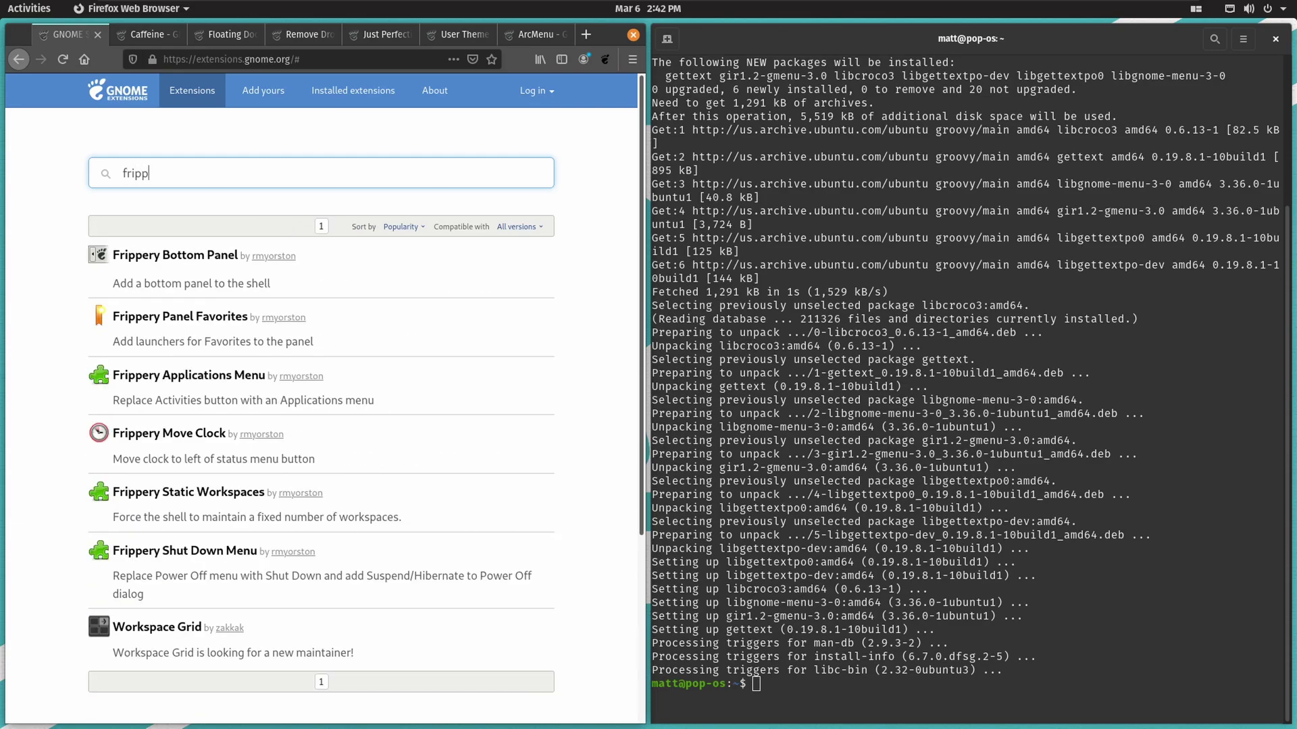
right_click(184, 436)
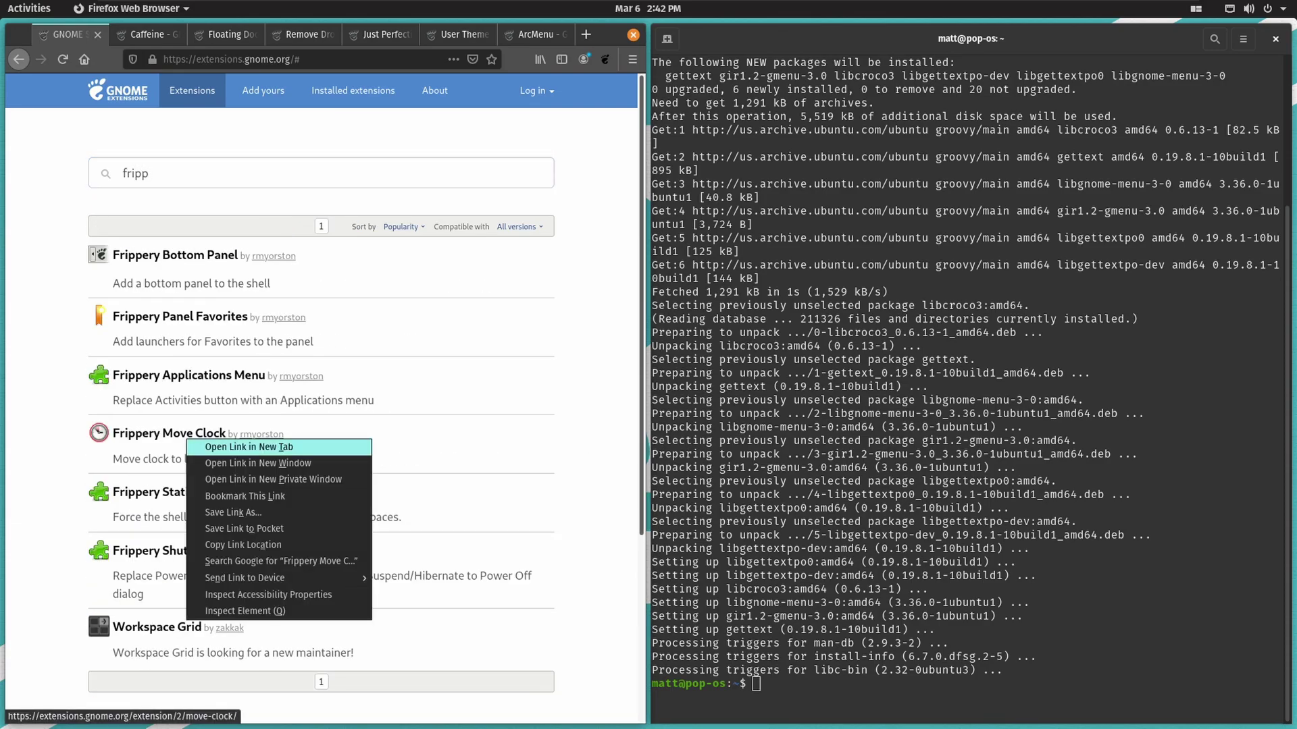
click(223, 447)
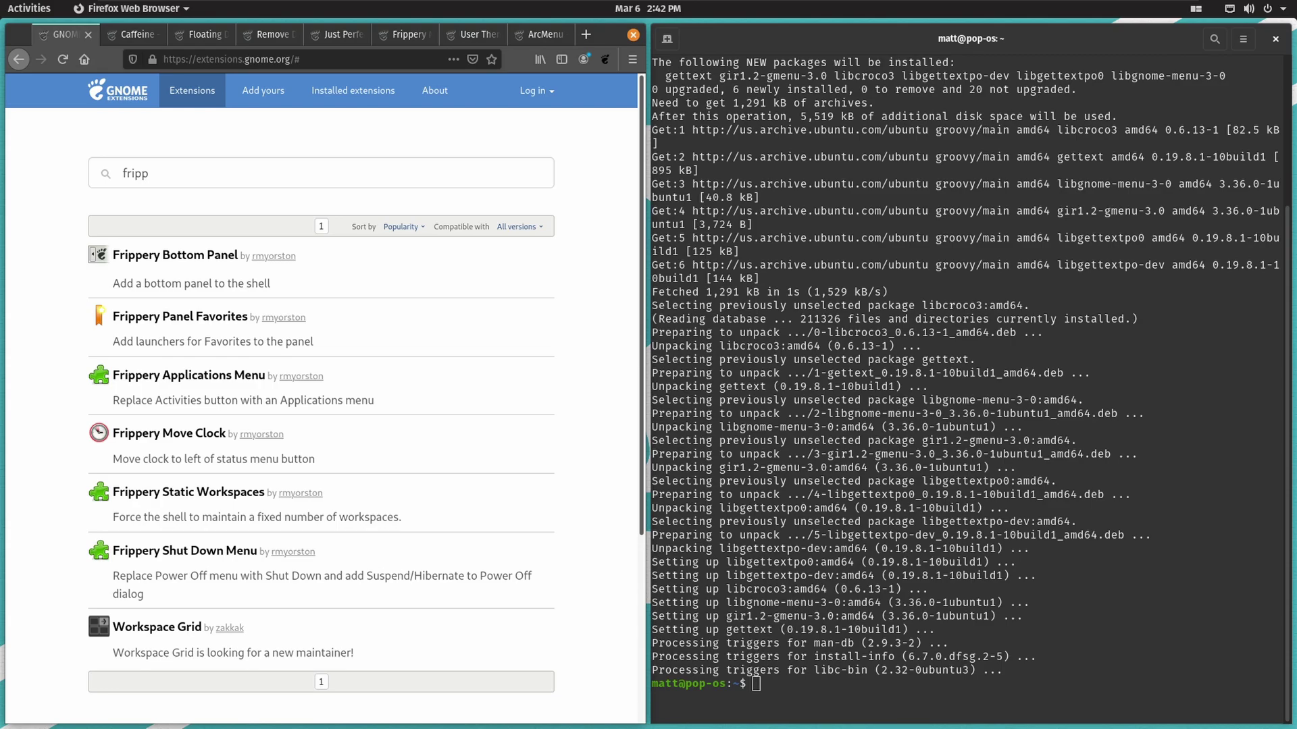
Search the extensions for "sound", open Sound Input & Output Device Chooser in a new tab, and switch to its page
double_click(135, 174)
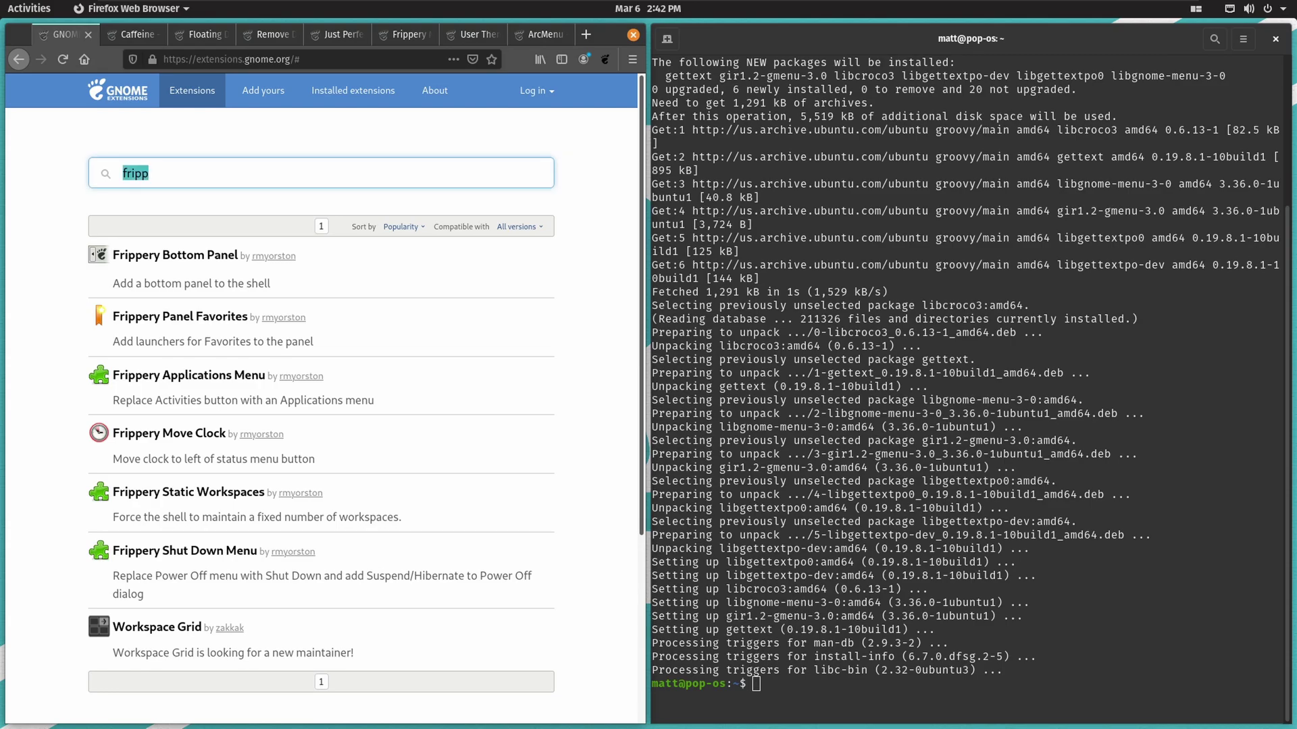
text(sound)
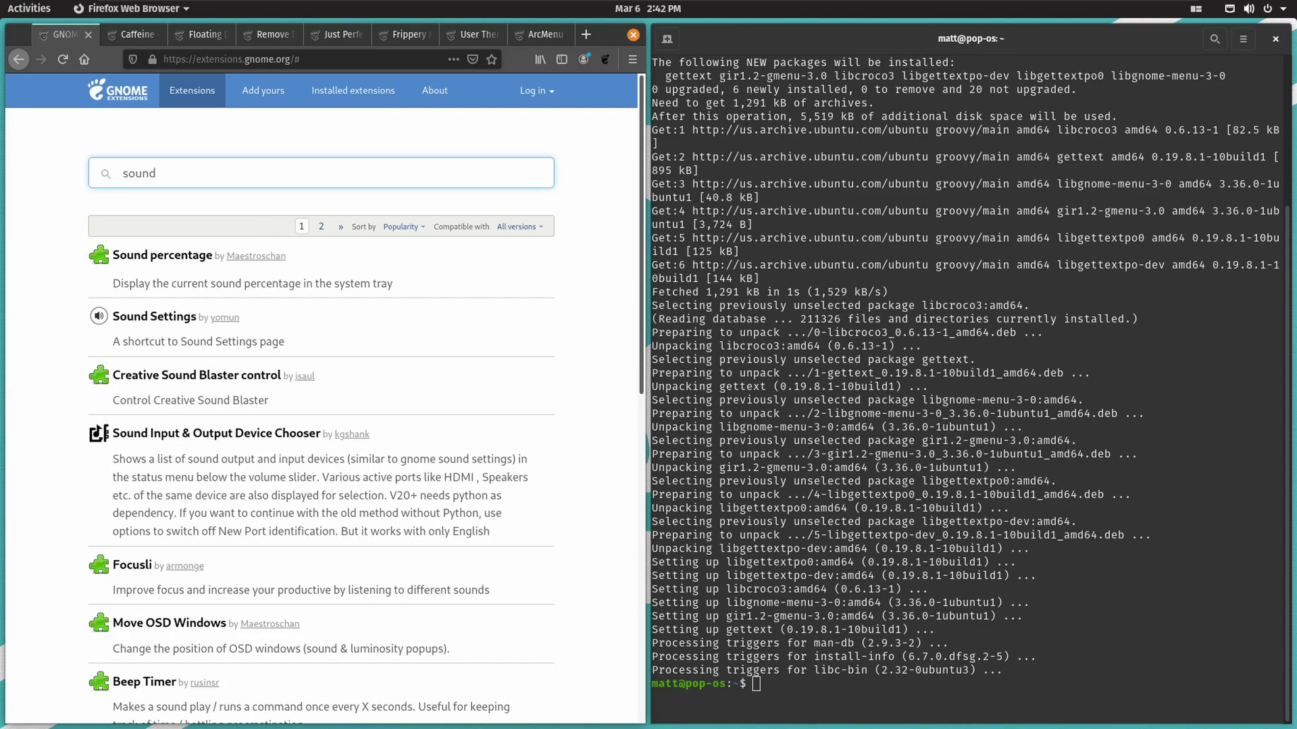
click(1249, 8)
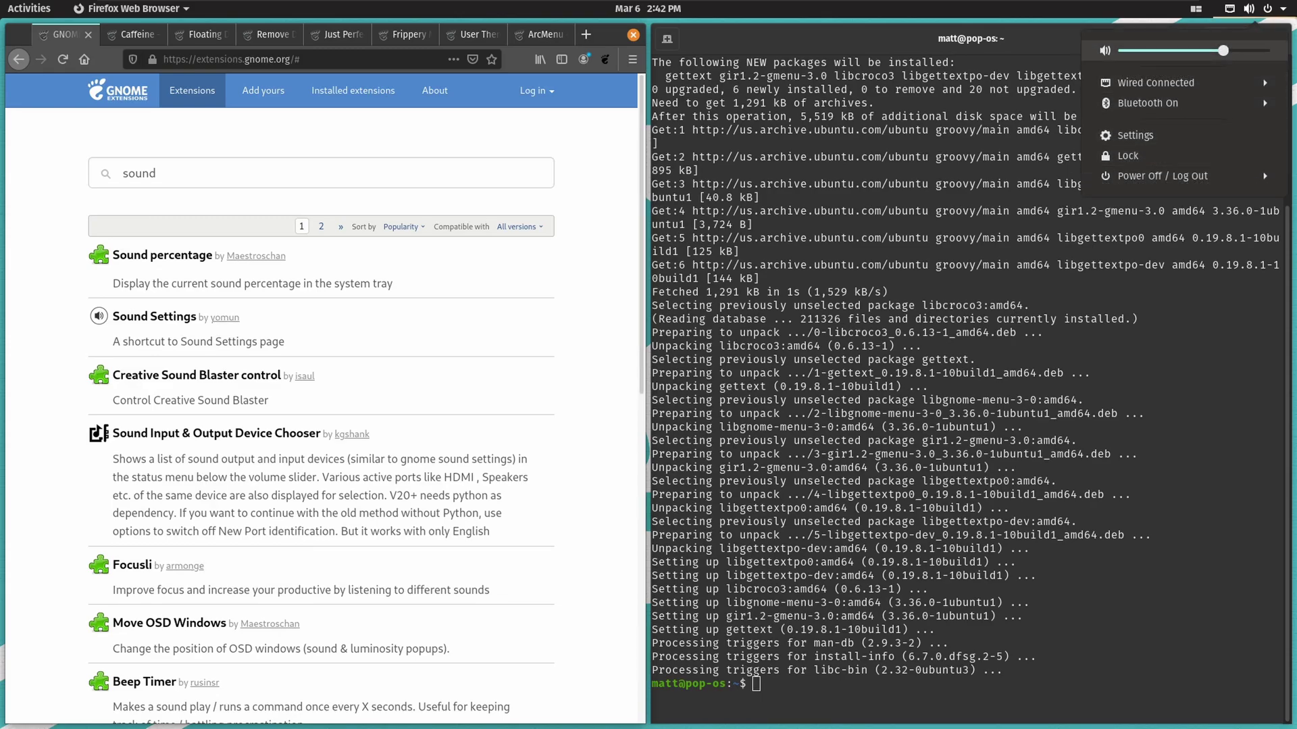
key(Escape)
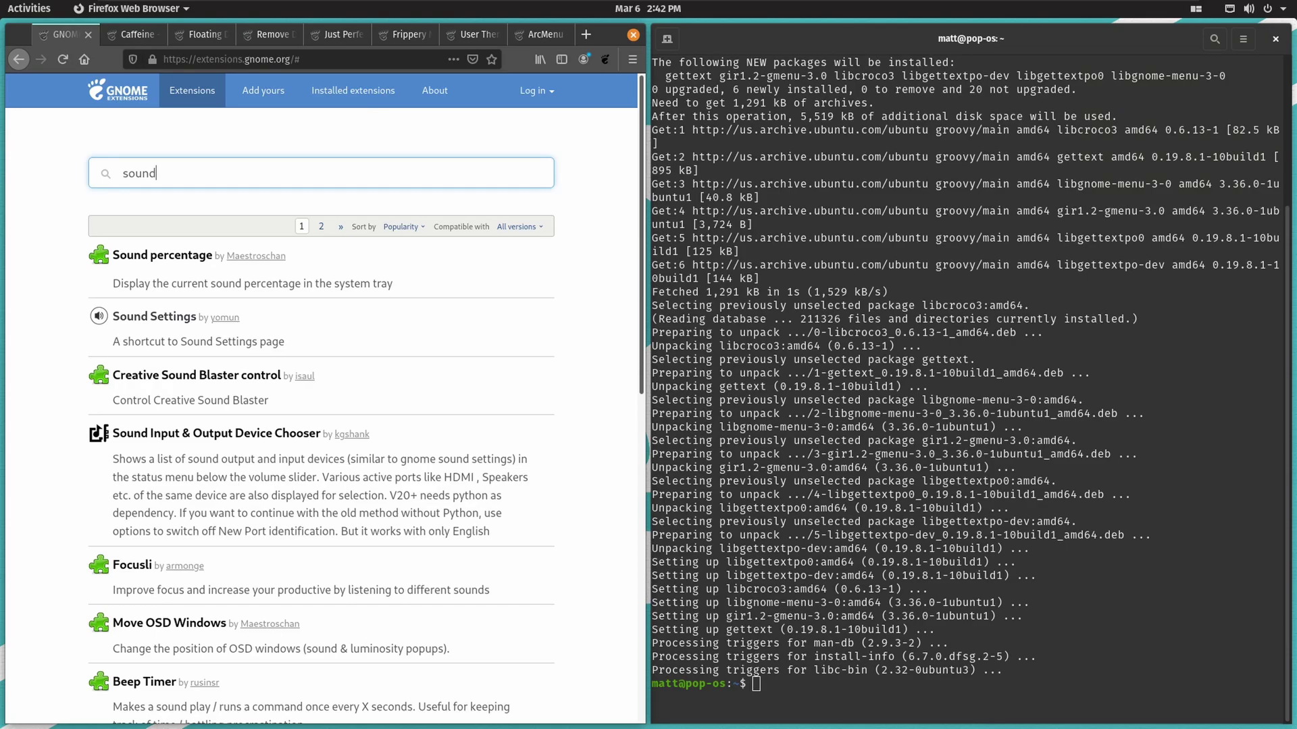
right_click(213, 434)
click(250, 442)
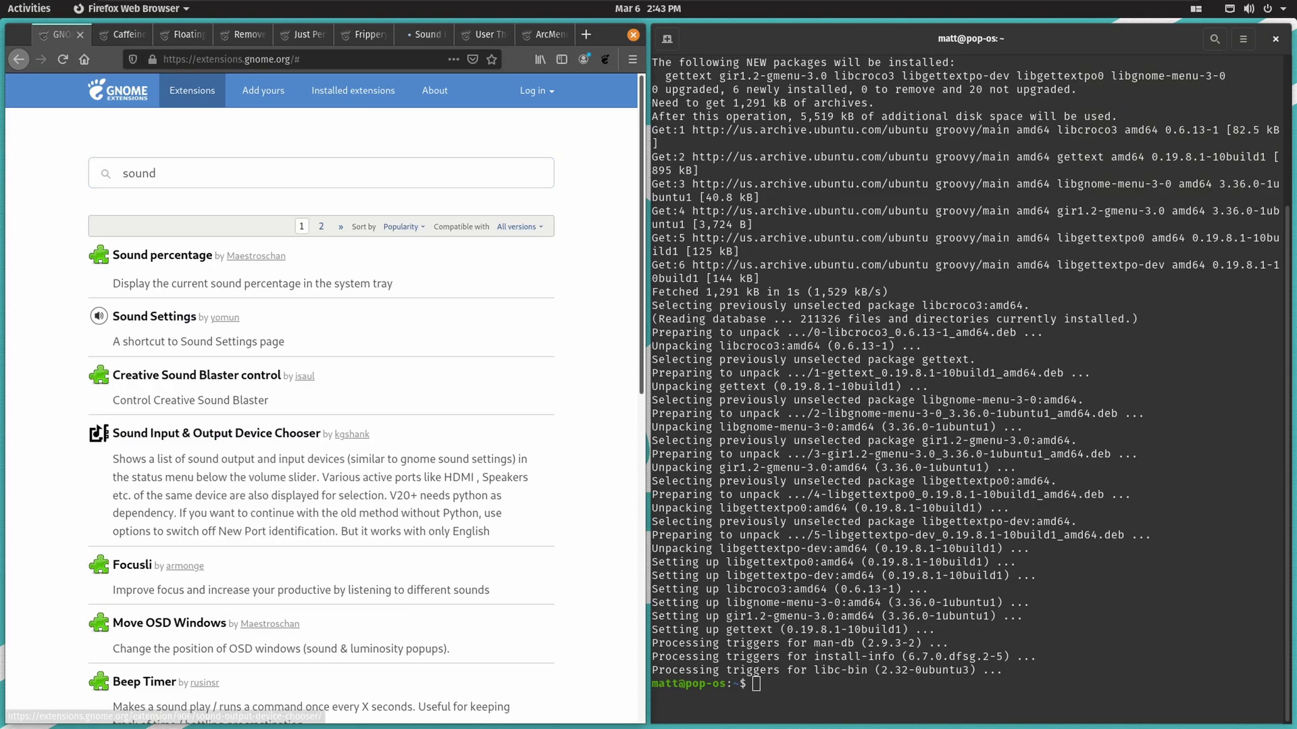
click(420, 34)
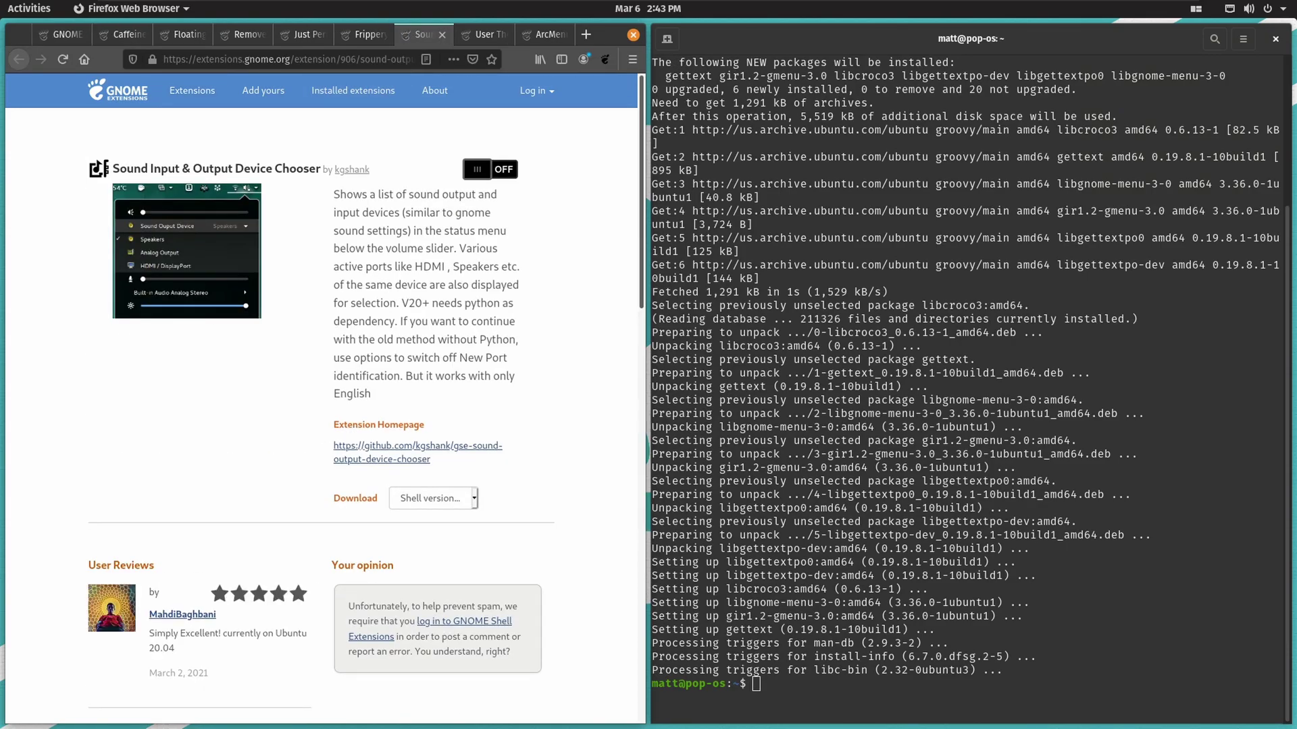
Return to the extension search, look for "blur my she", and open Blur my Shell in a new tab
click(60, 34)
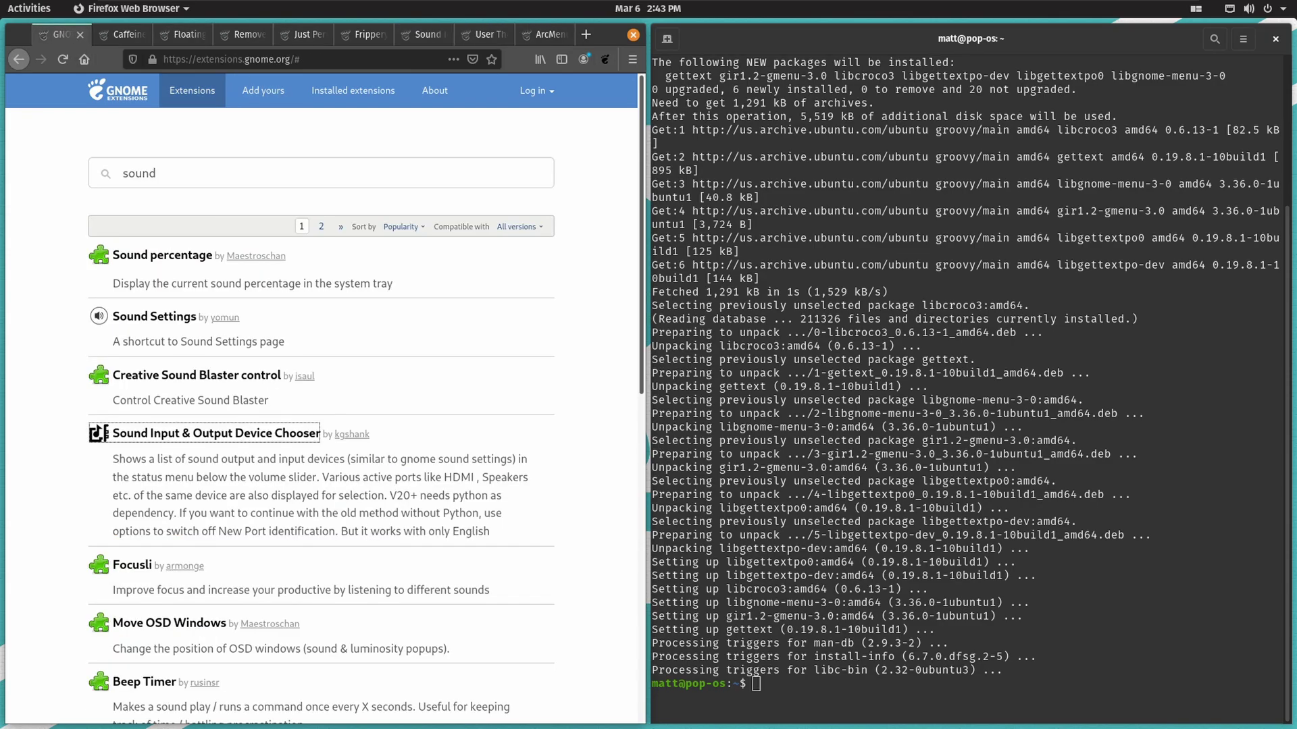
click(156, 173)
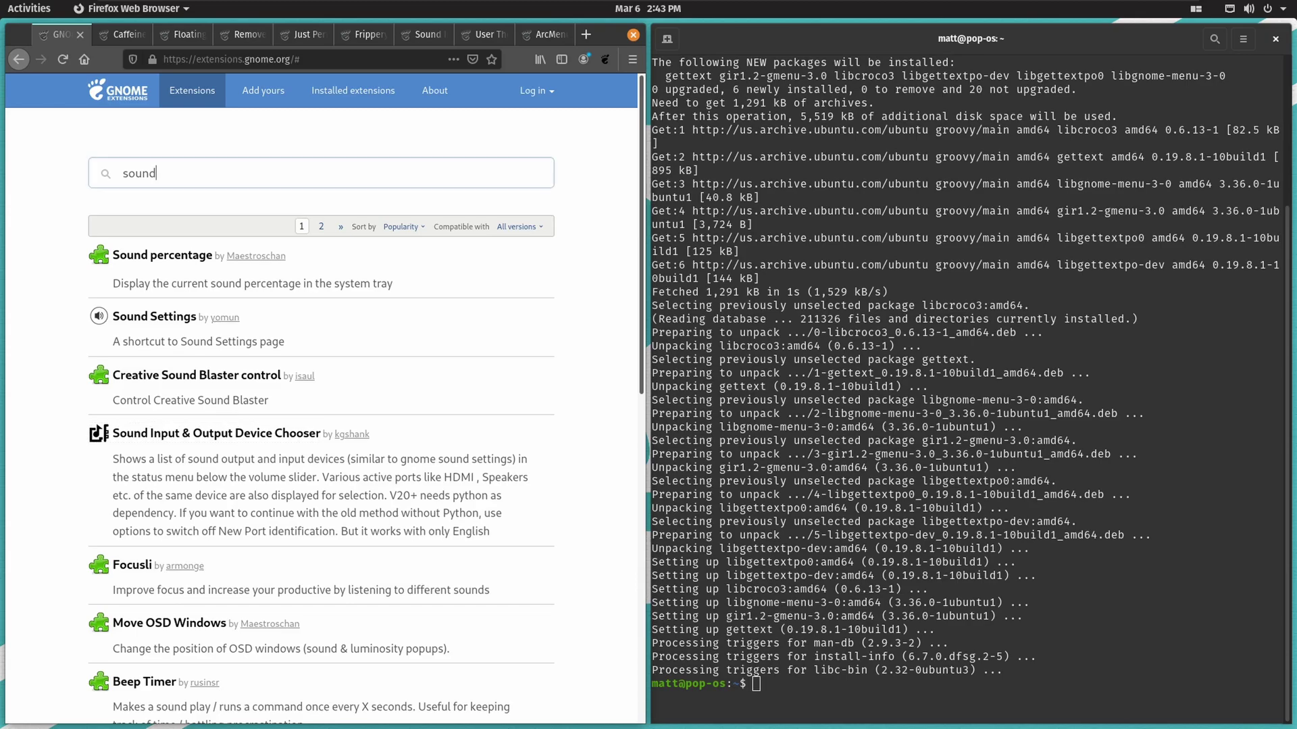
key(ctrl+a)
text(blu)
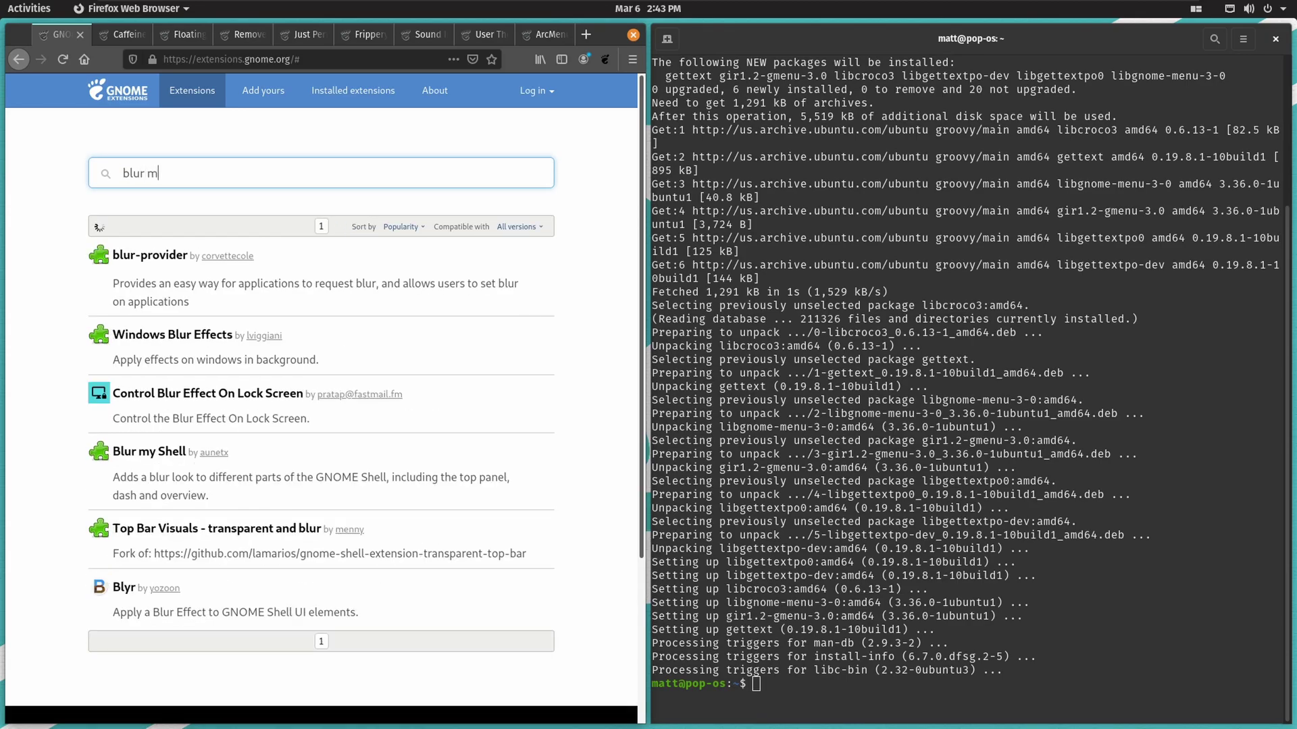
text(y she)
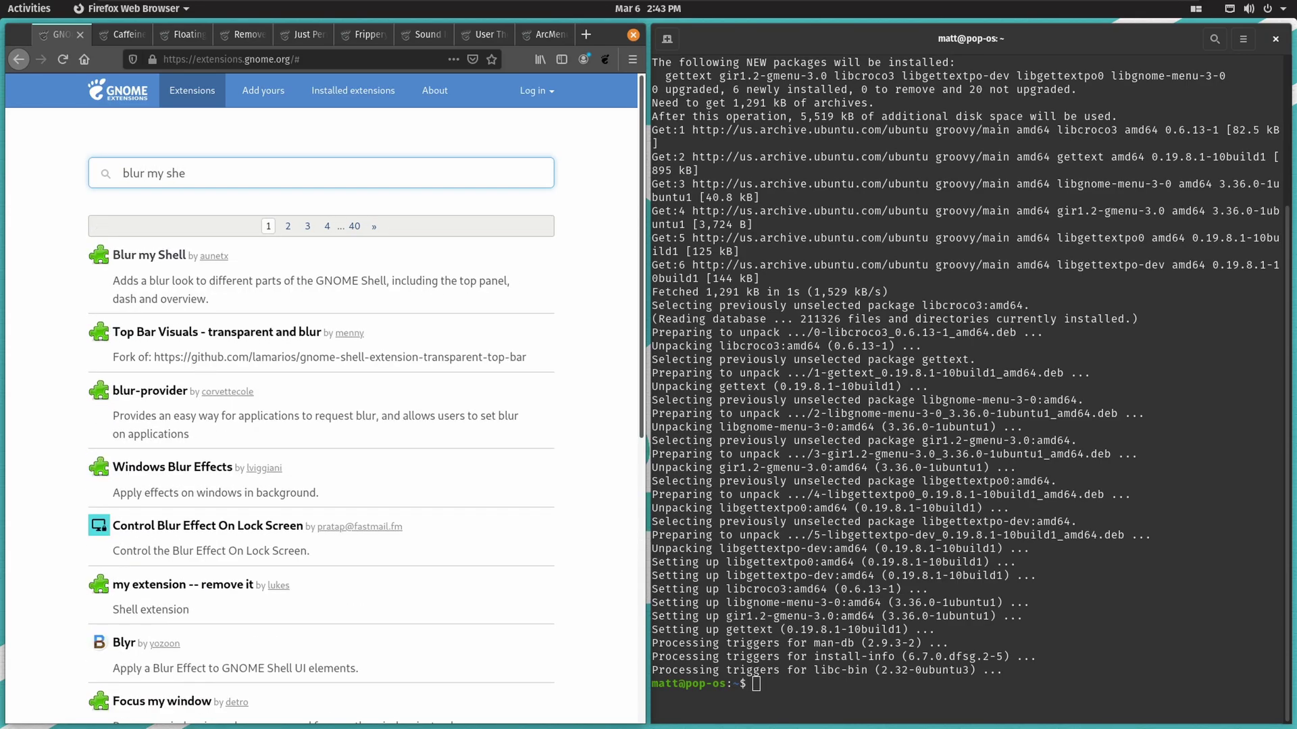
right_click(150, 258)
click(203, 268)
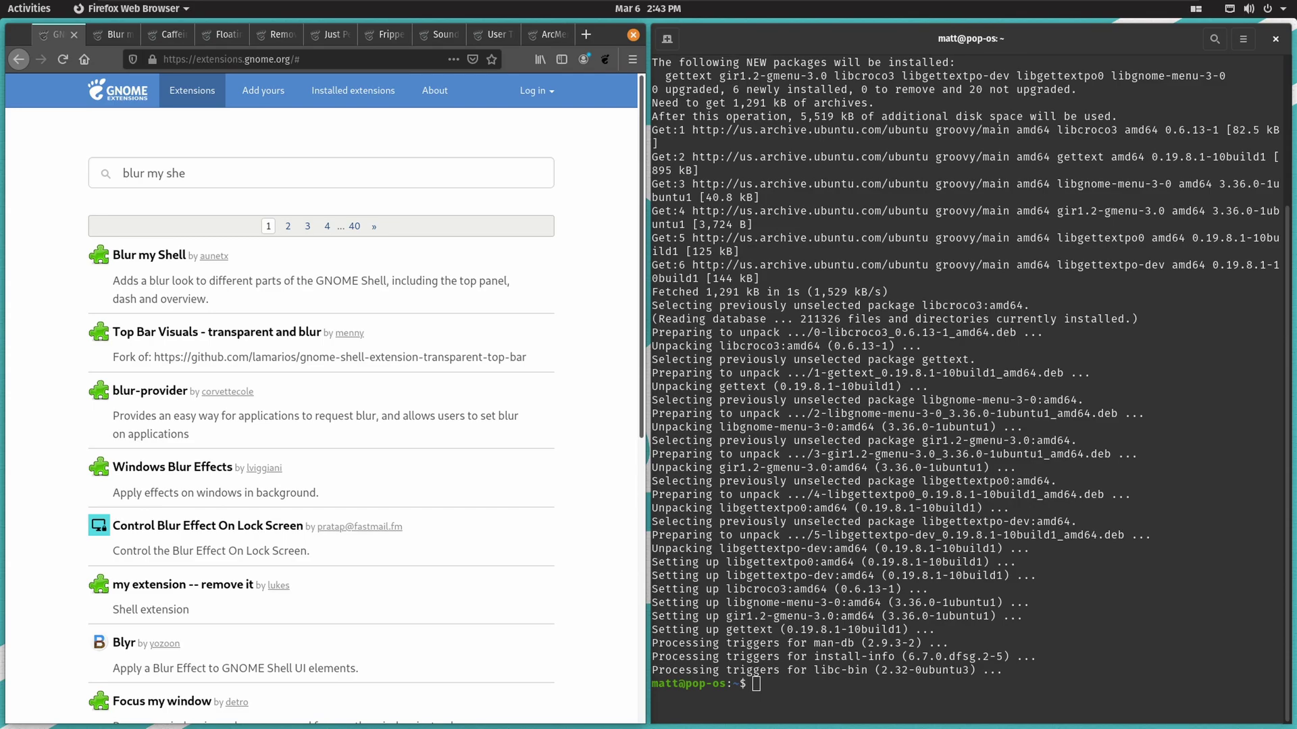
Close the terminal window, switch to the Caffeine extension page, and install Caffeine
click(1275, 39)
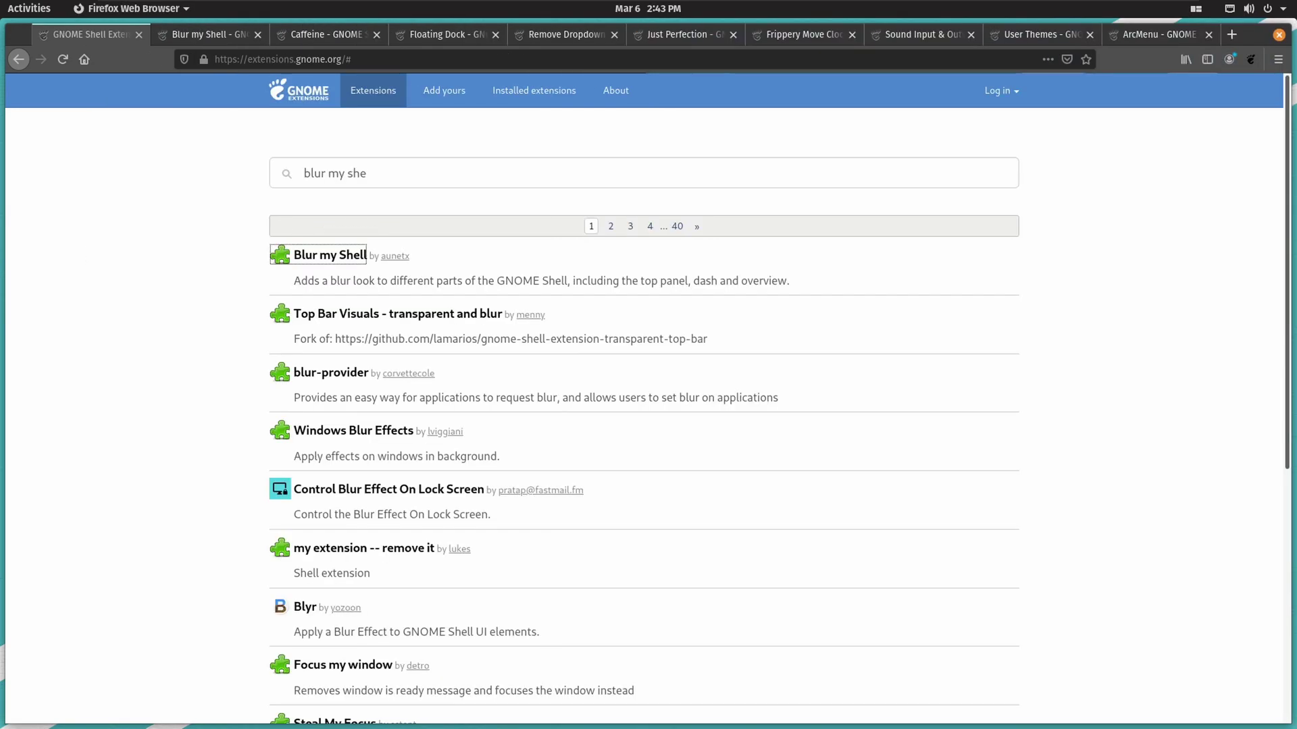
click(329, 34)
click(955, 168)
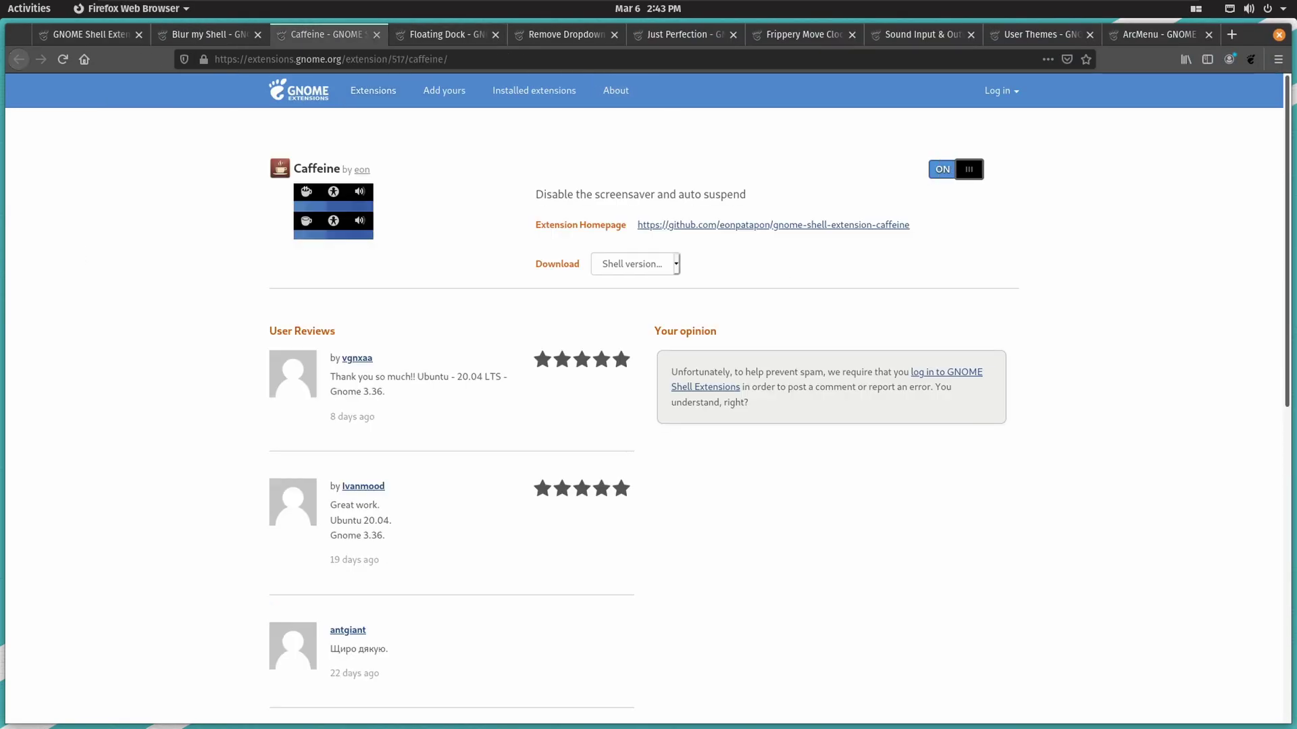
click(730, 408)
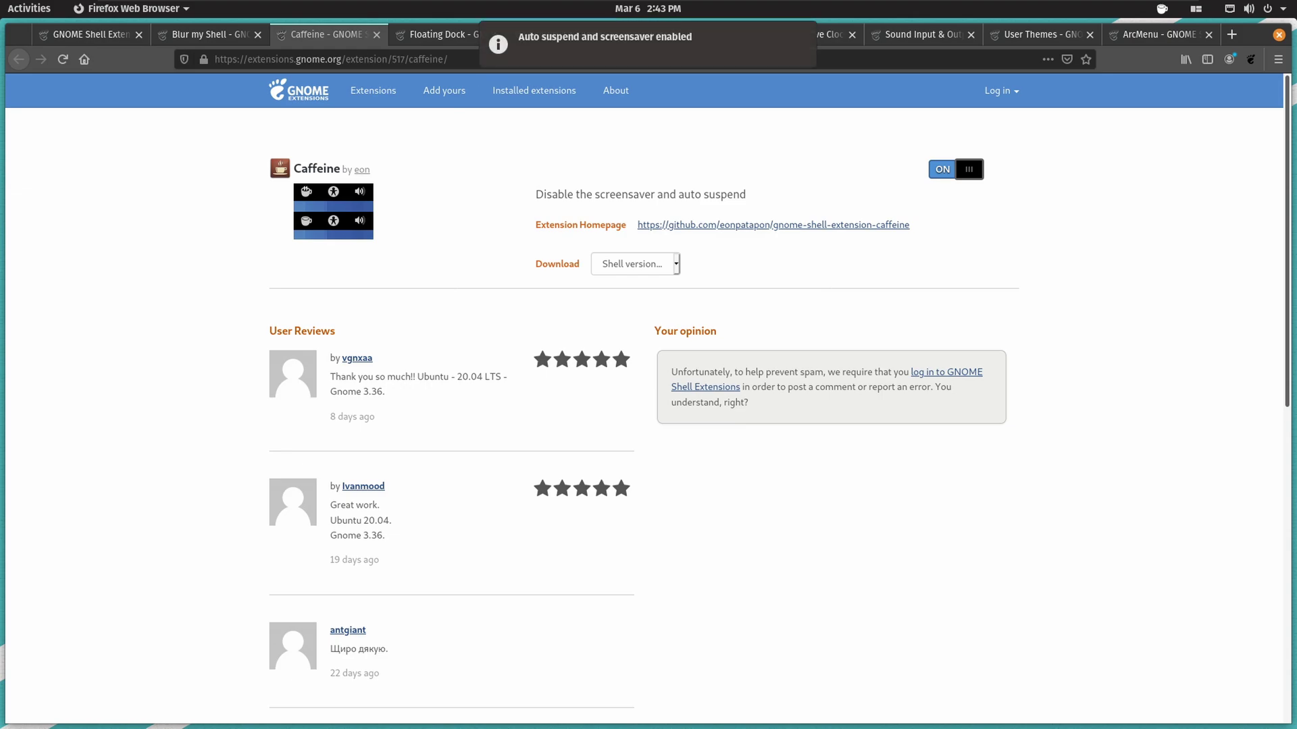
Install the Floating Dock and Remove Dropdown Arrows extensions from their open pages
click(436, 34)
click(956, 169)
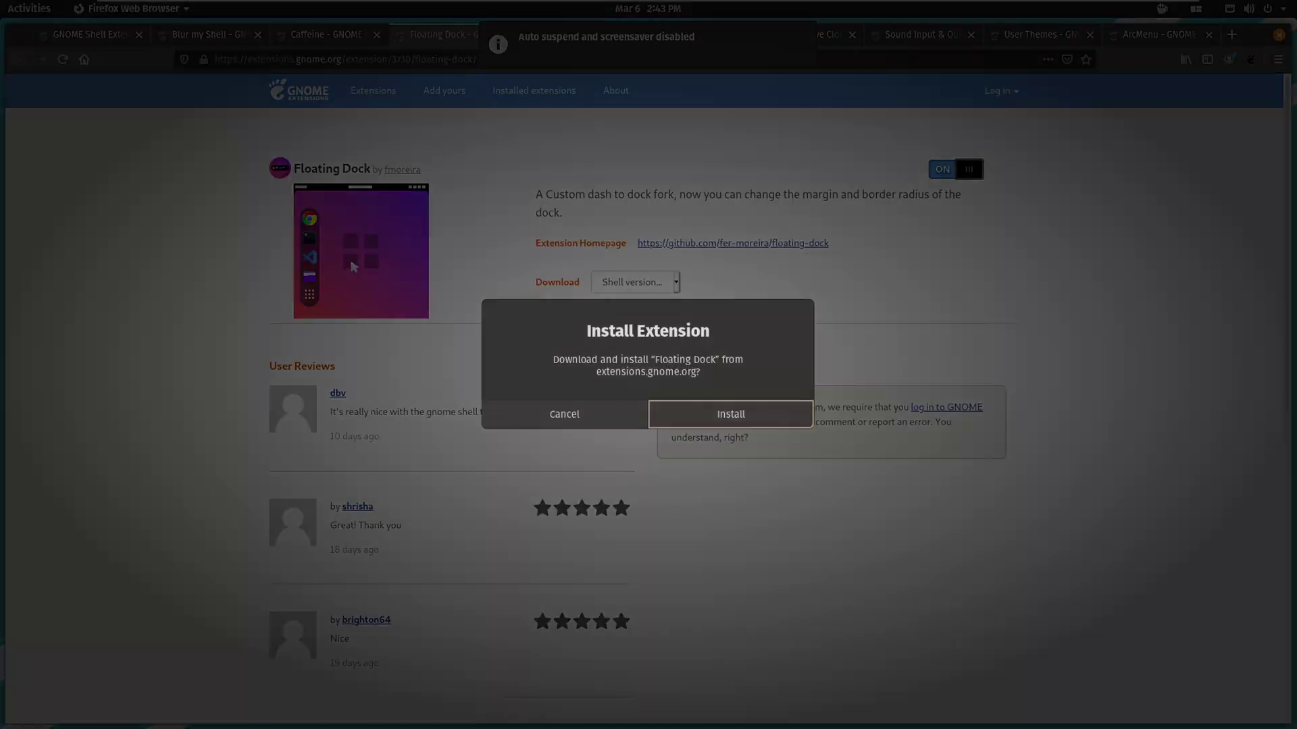
key(Return)
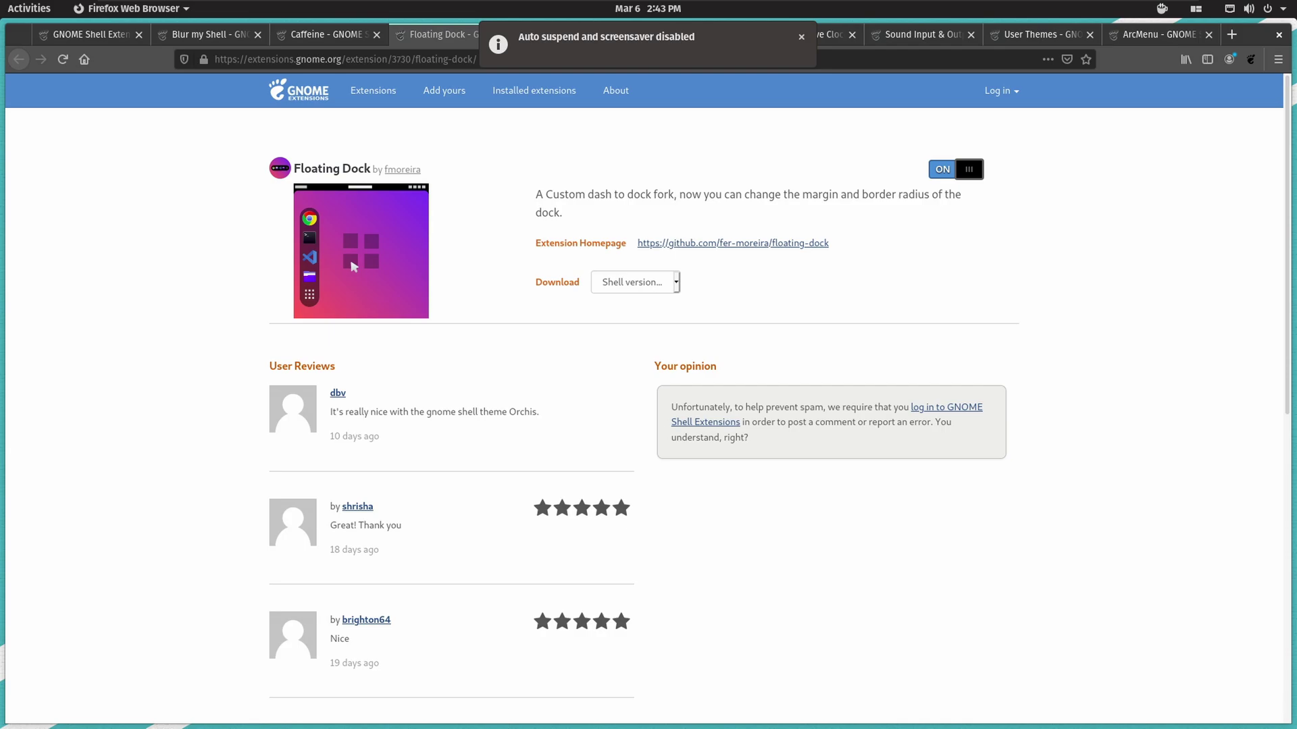
key(ctrl+Tab)
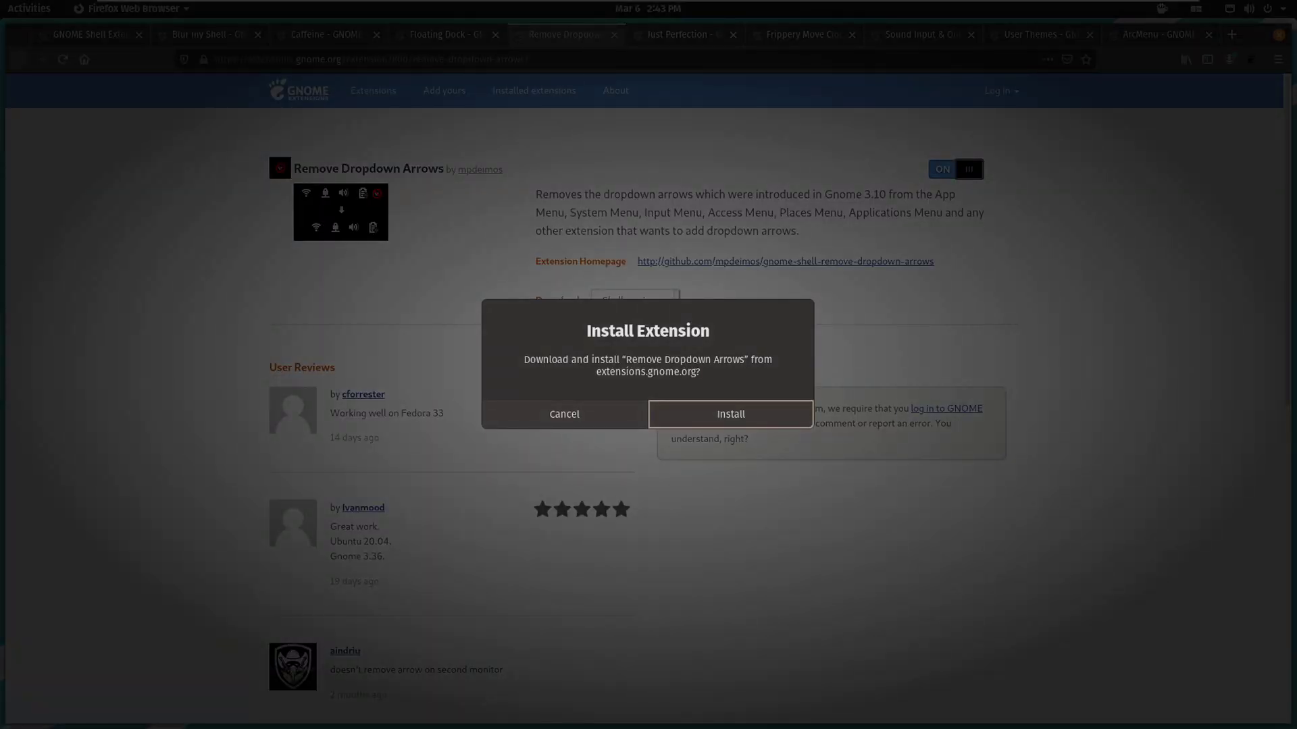
key(Return)
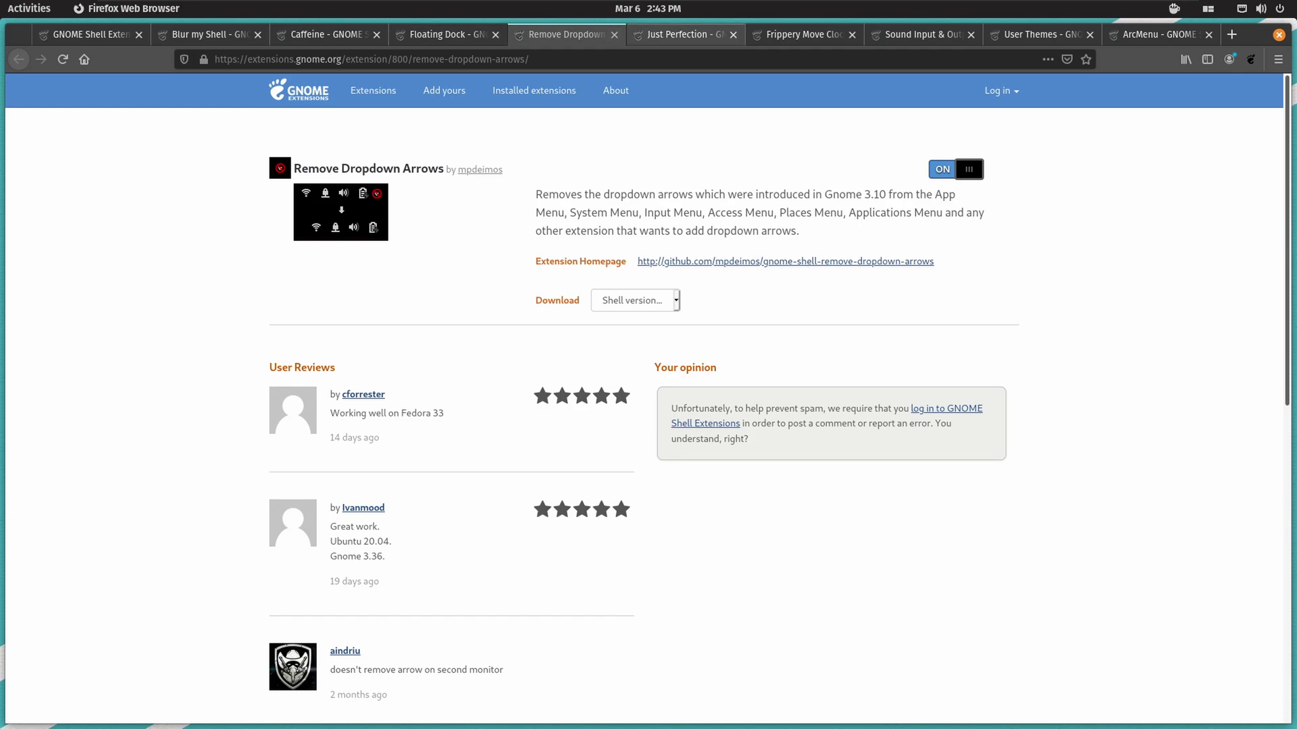
Install the Just Perfection and Frippery Move Clock extensions from their open pages
key(ctrl+Tab)
key(Return)
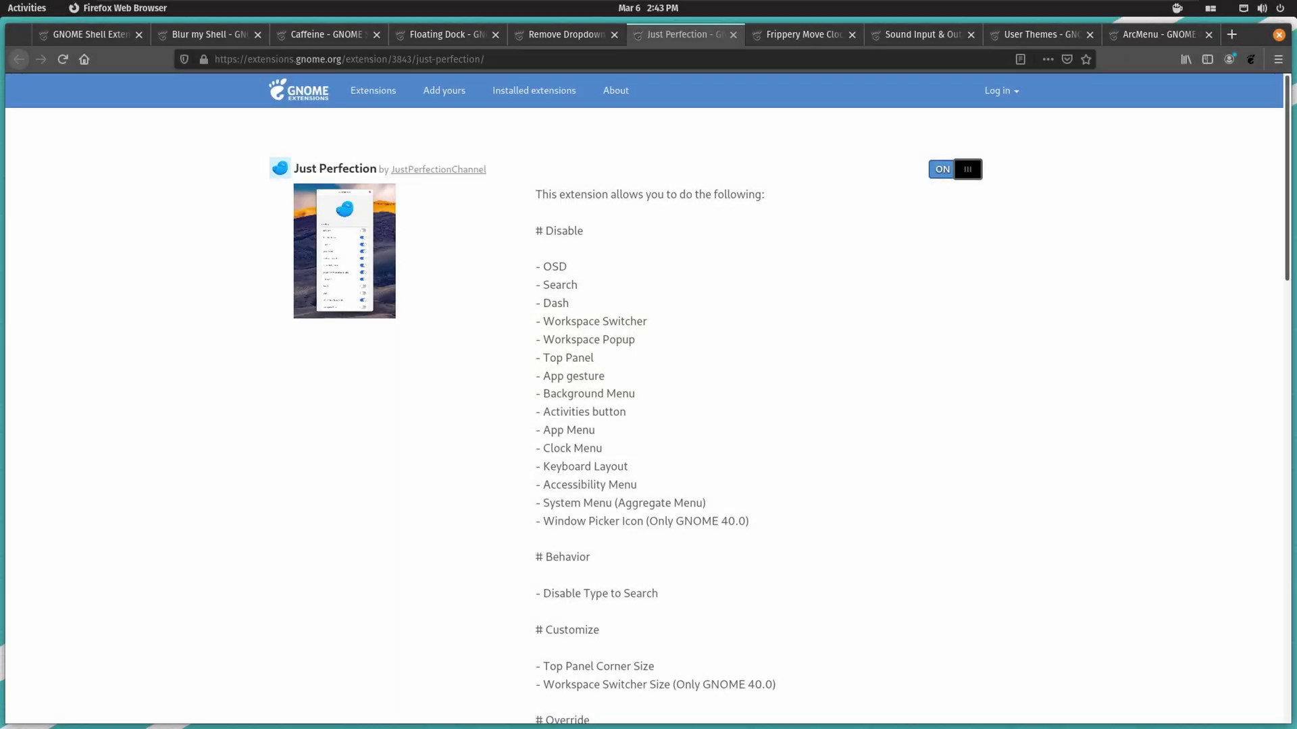
key(ctrl+Tab)
key(Return)
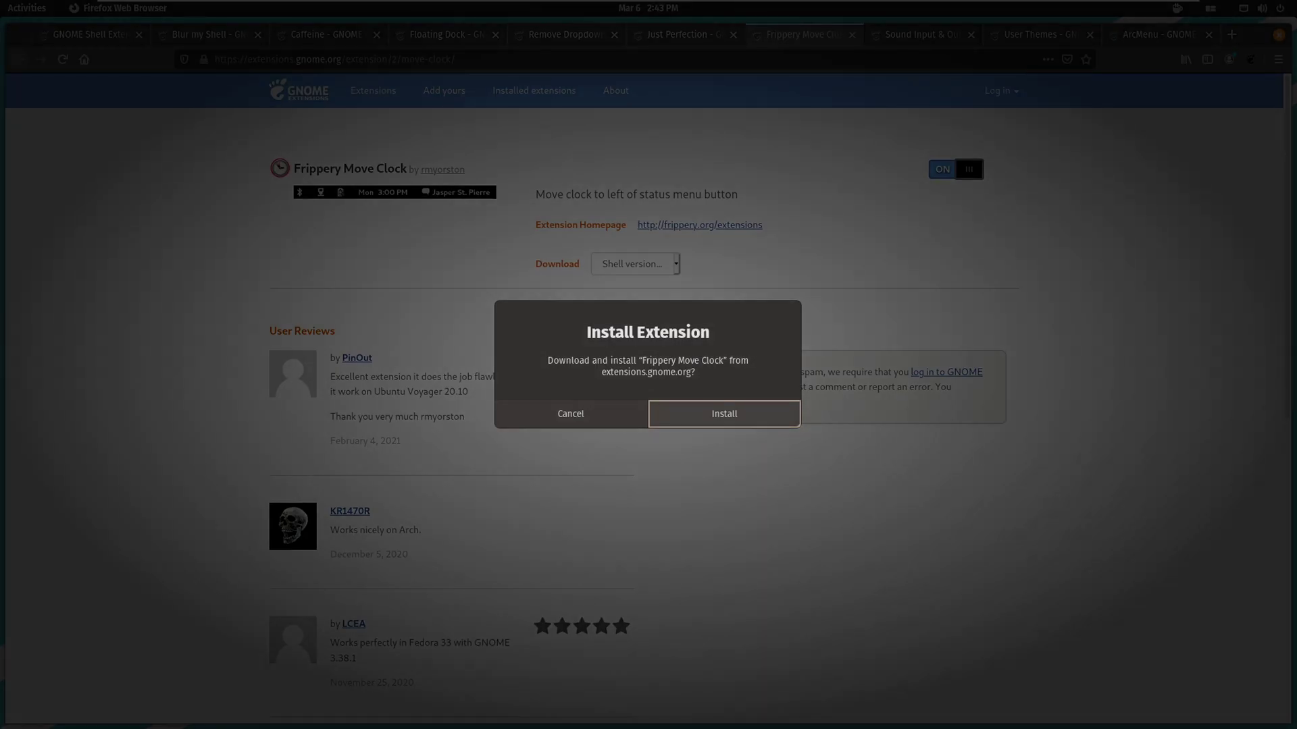
Install the Sound Input & Output Device Chooser extension and check the system sound menu
key(ctrl+Tab)
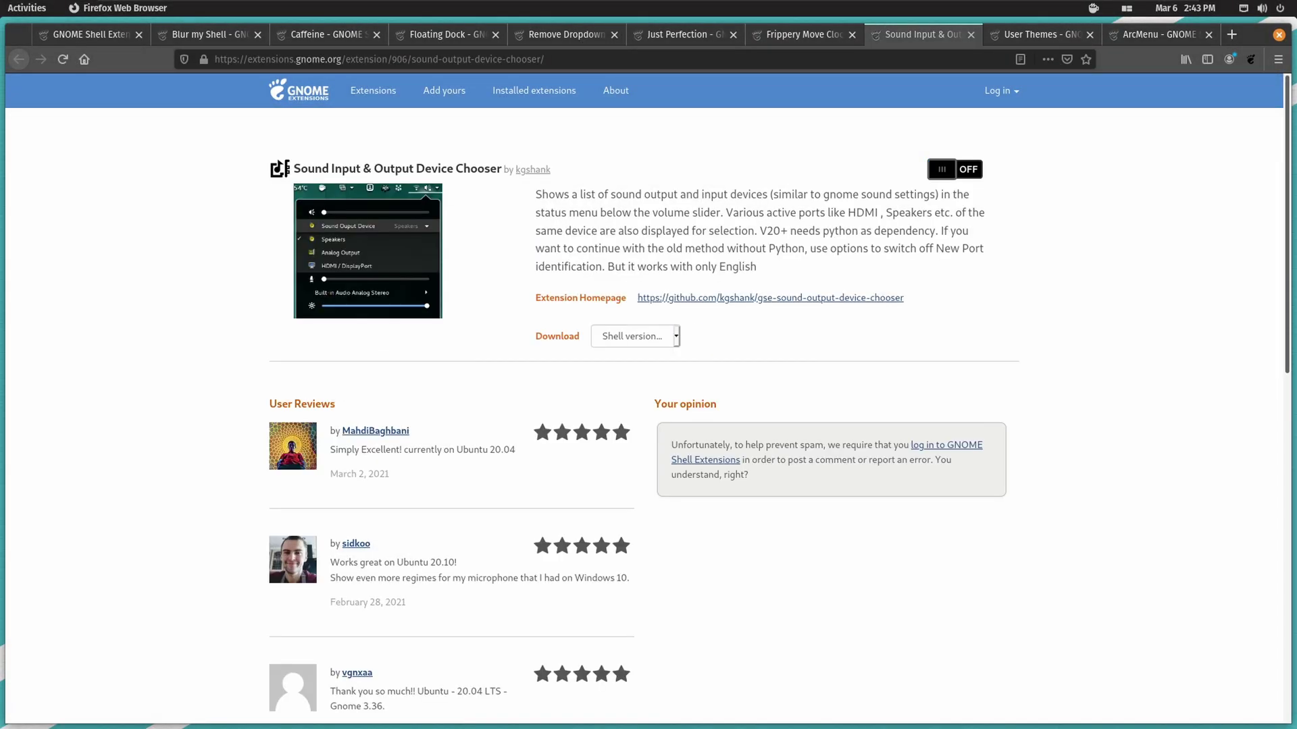
click(955, 169)
click(571, 414)
click(1262, 8)
key(Escape)
key(space)
key(Return)
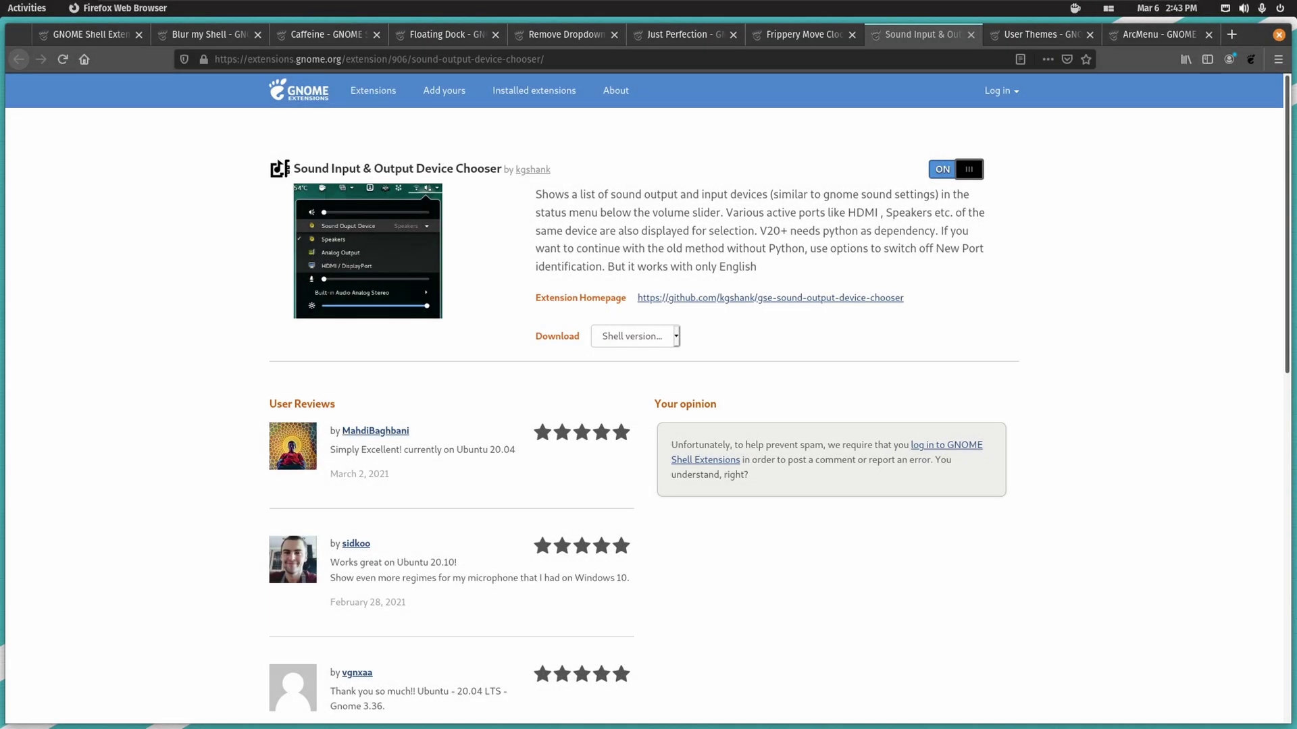
click(1244, 8)
key(Escape)
Install the User Themes and ArcMenu extensions from their open pages
key(ctrl+Tab)
key(space)
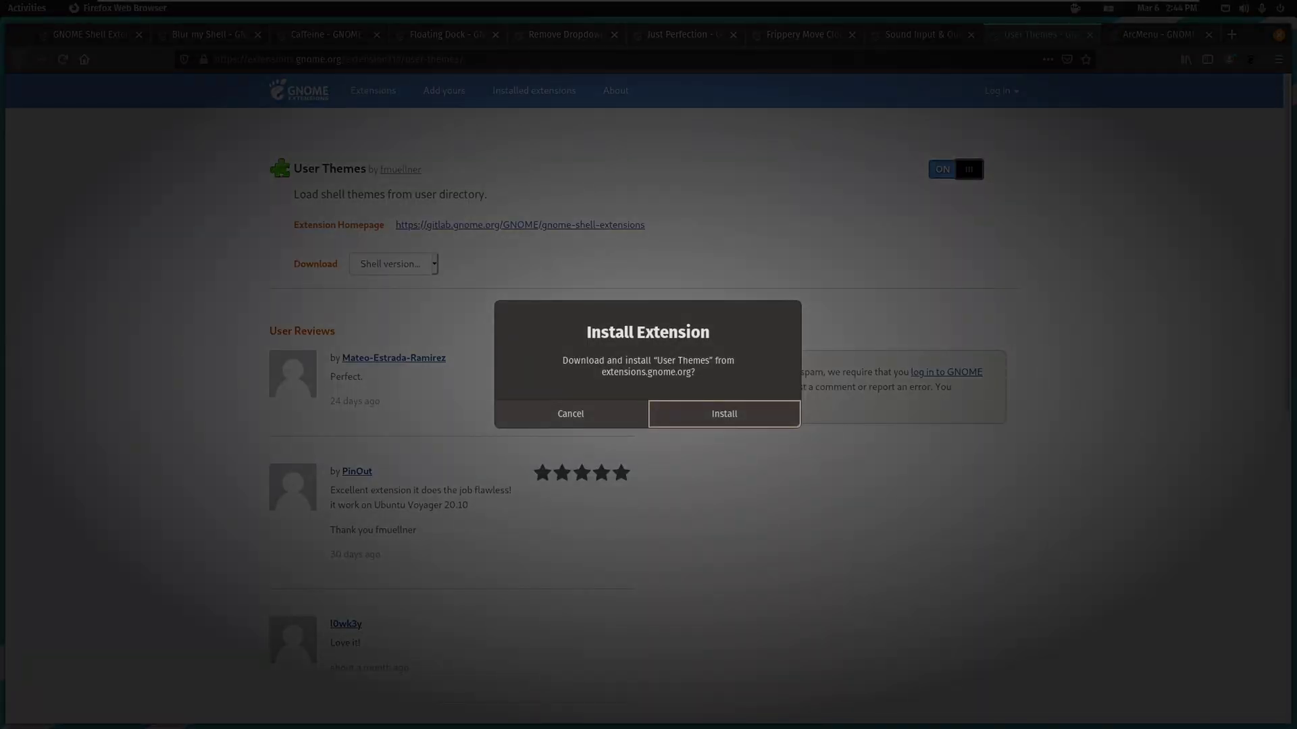
key(Return)
key(ctrl+Tab)
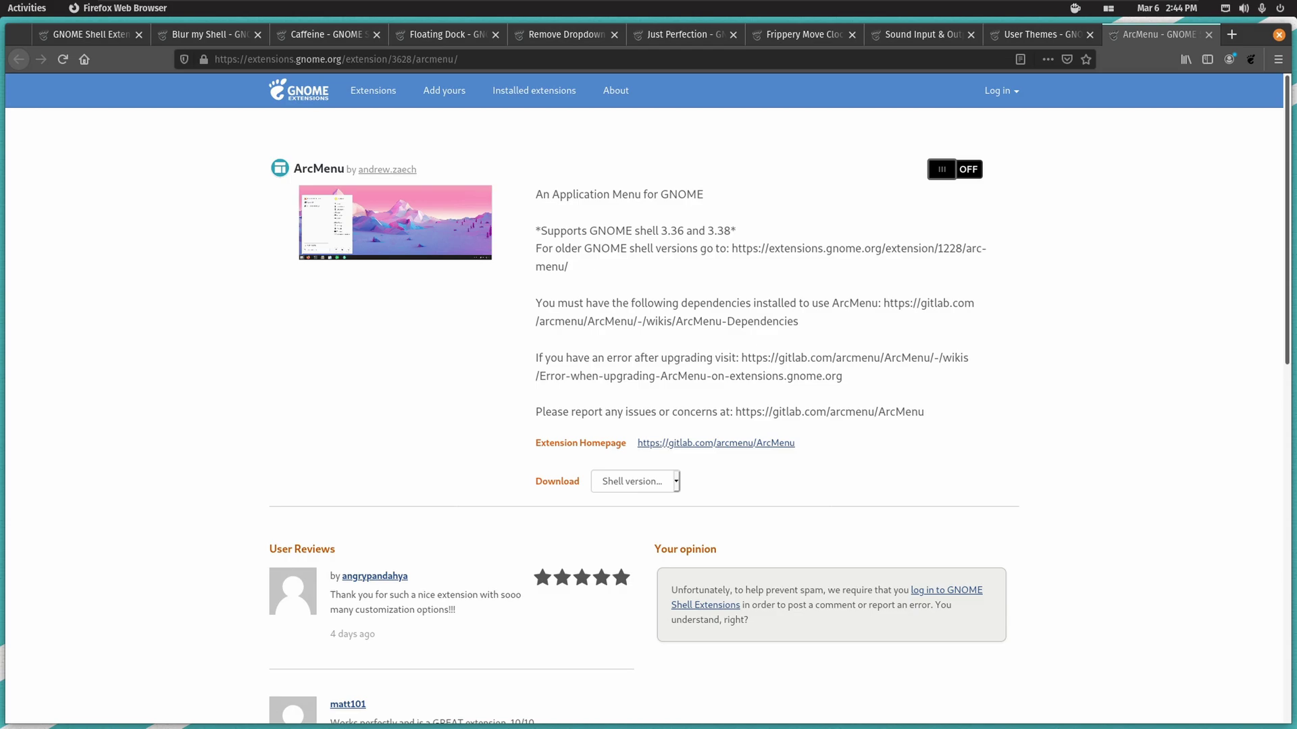
key(space)
key(Return)
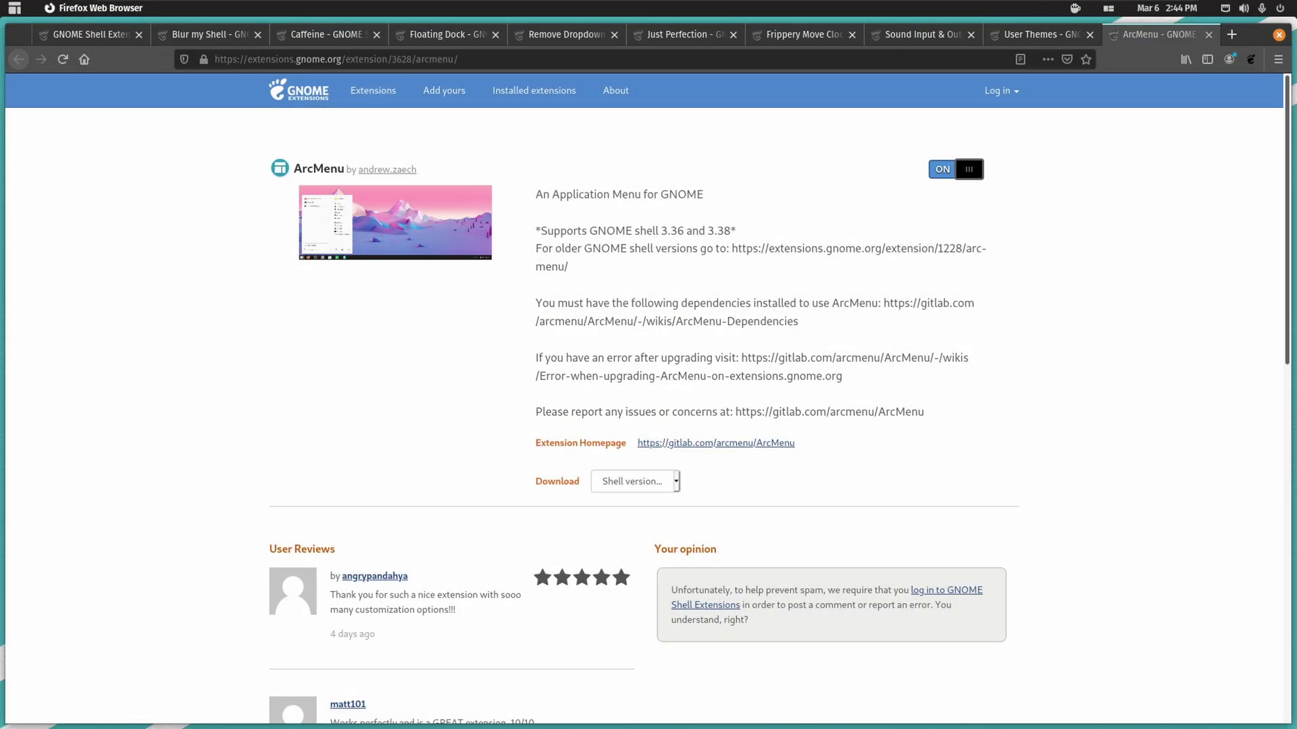
In the ArcMenu button appearance settings, change the menu icon to the Pop!_OS logo from the distro icons
right_click(14, 8)
click(63, 47)
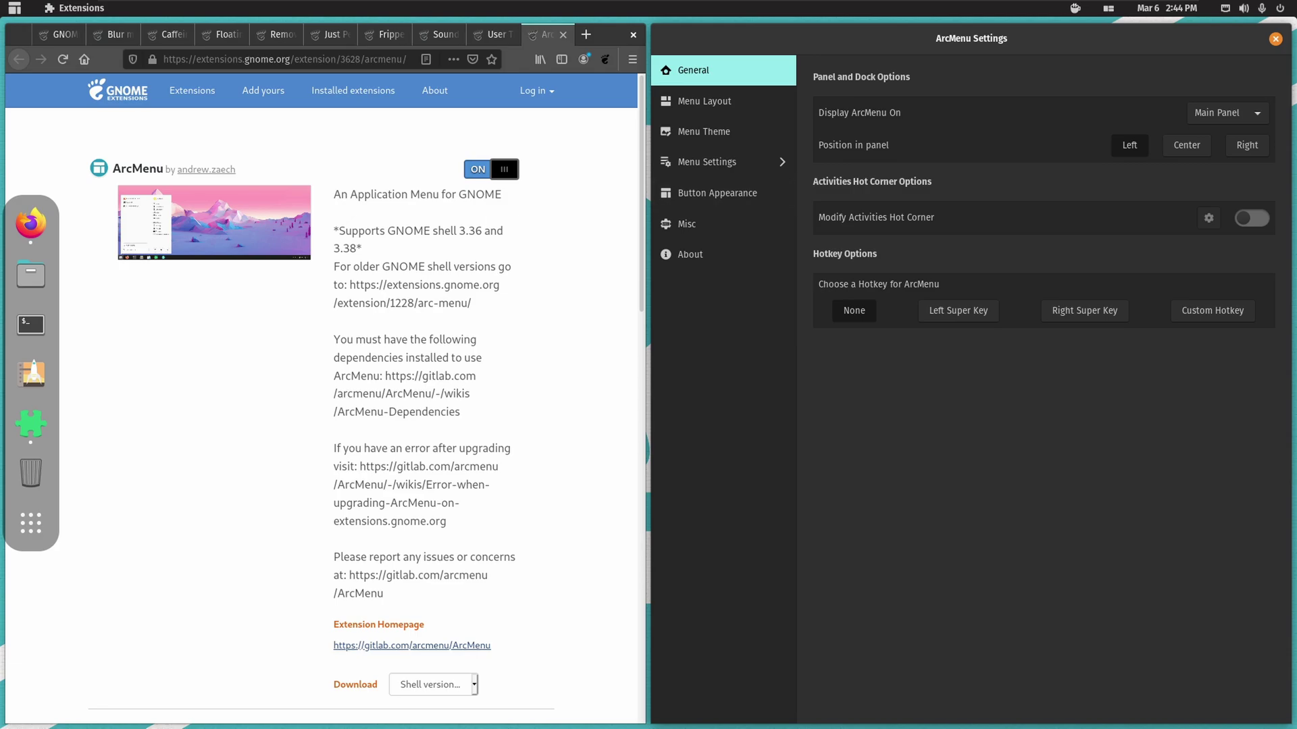
key(Down)
key(Down)
key(Down)
key(Down)
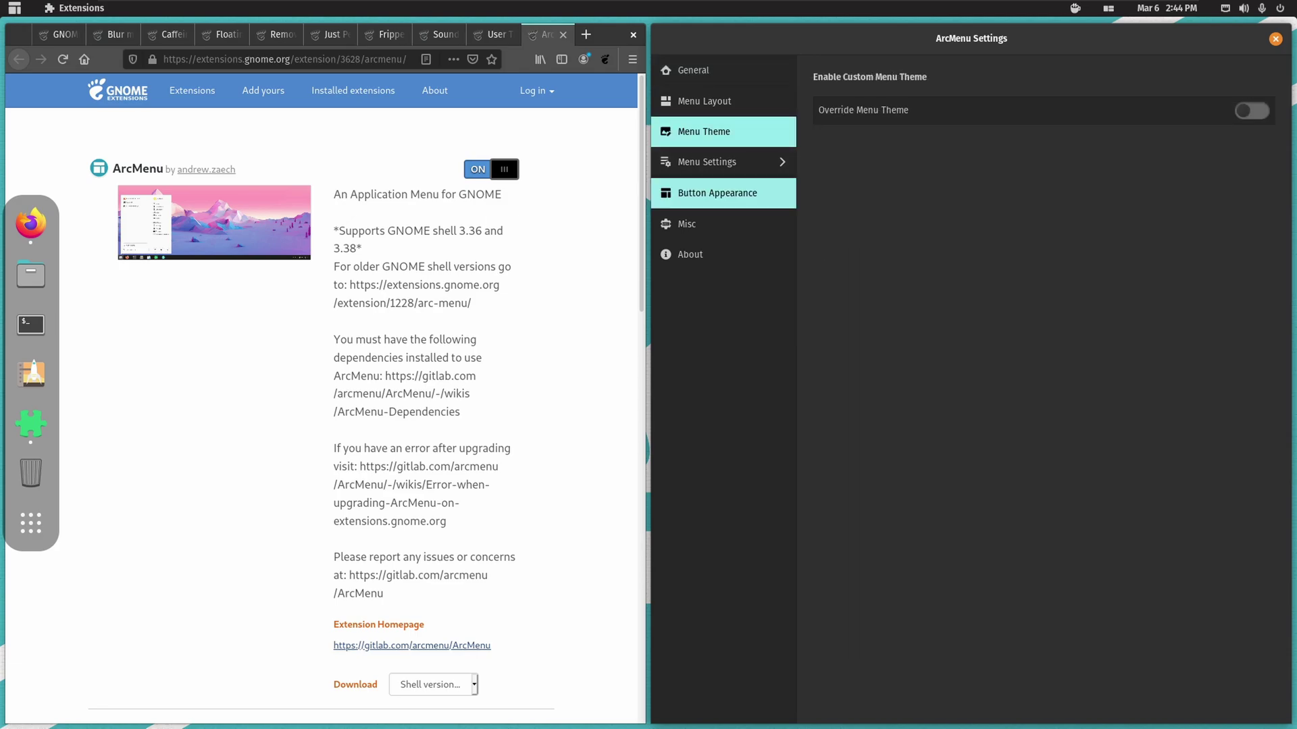
click(1226, 252)
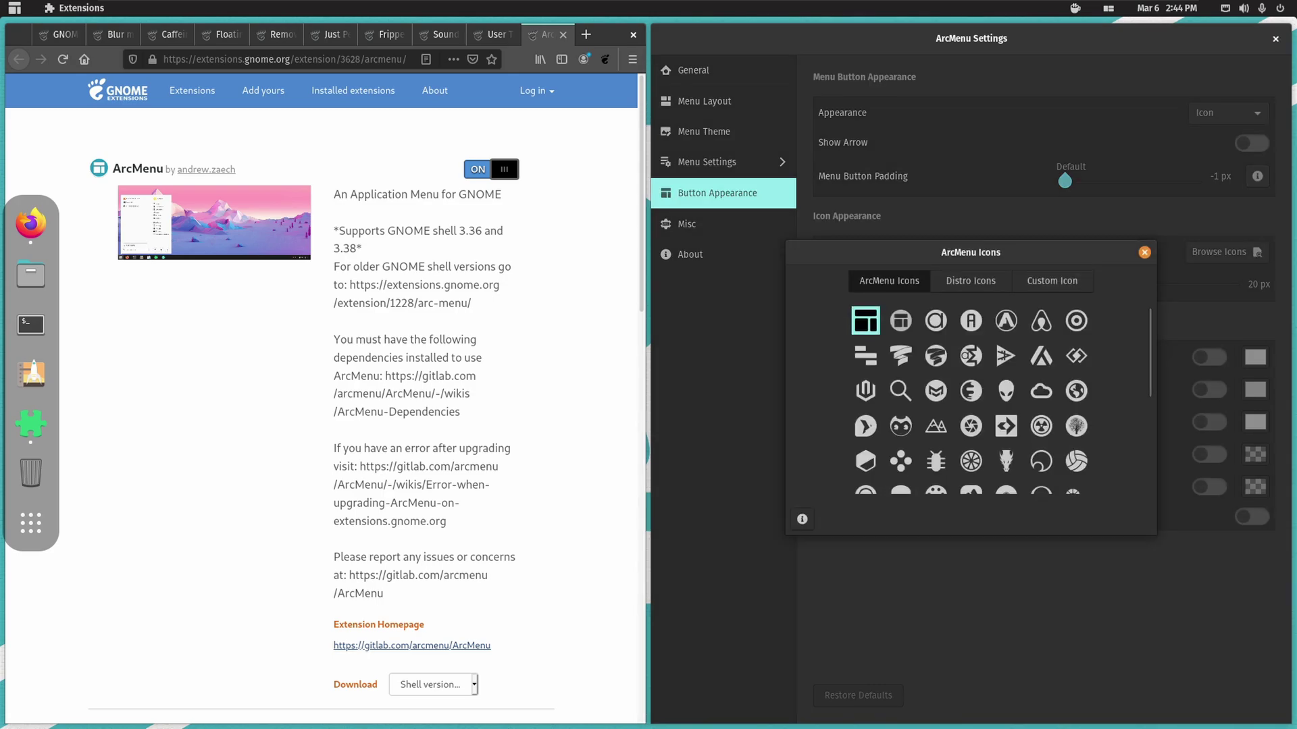
click(970, 281)
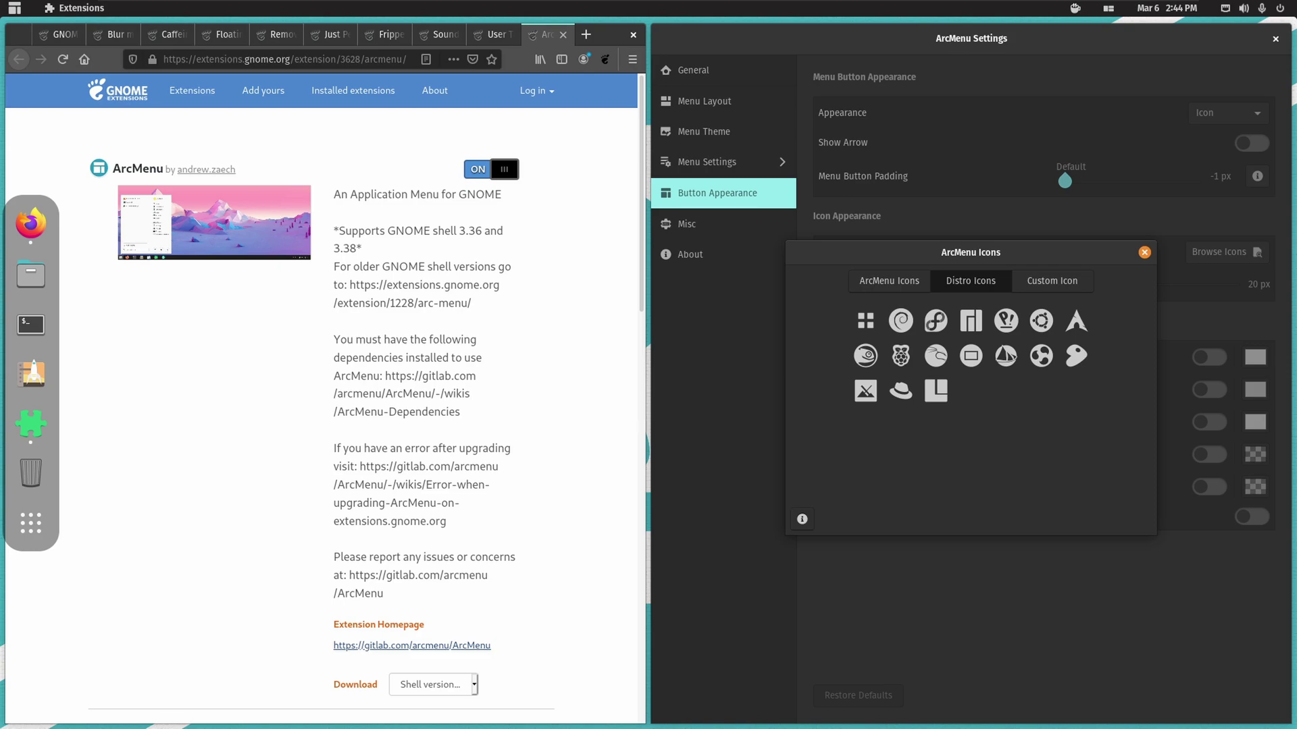
click(1006, 320)
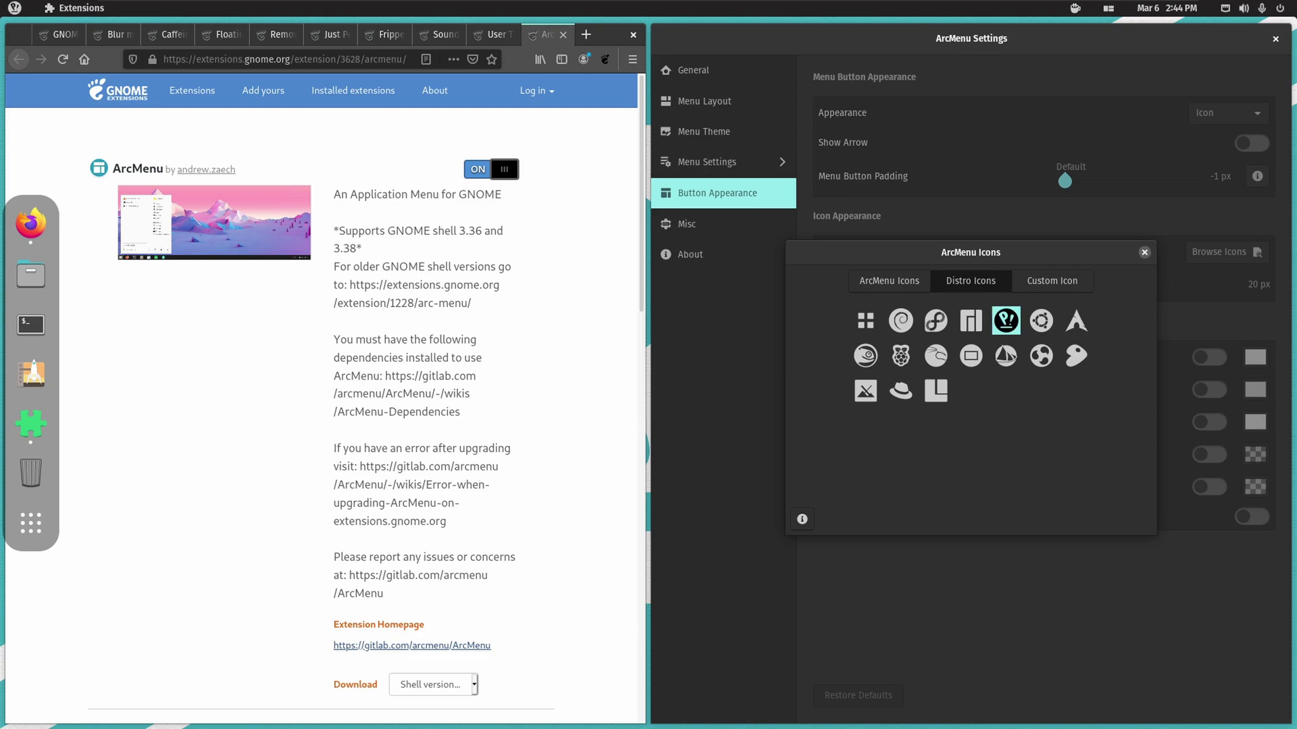
click(1144, 252)
Preview the ArcMenu application menu and close the ArcMenu settings window
click(15, 8)
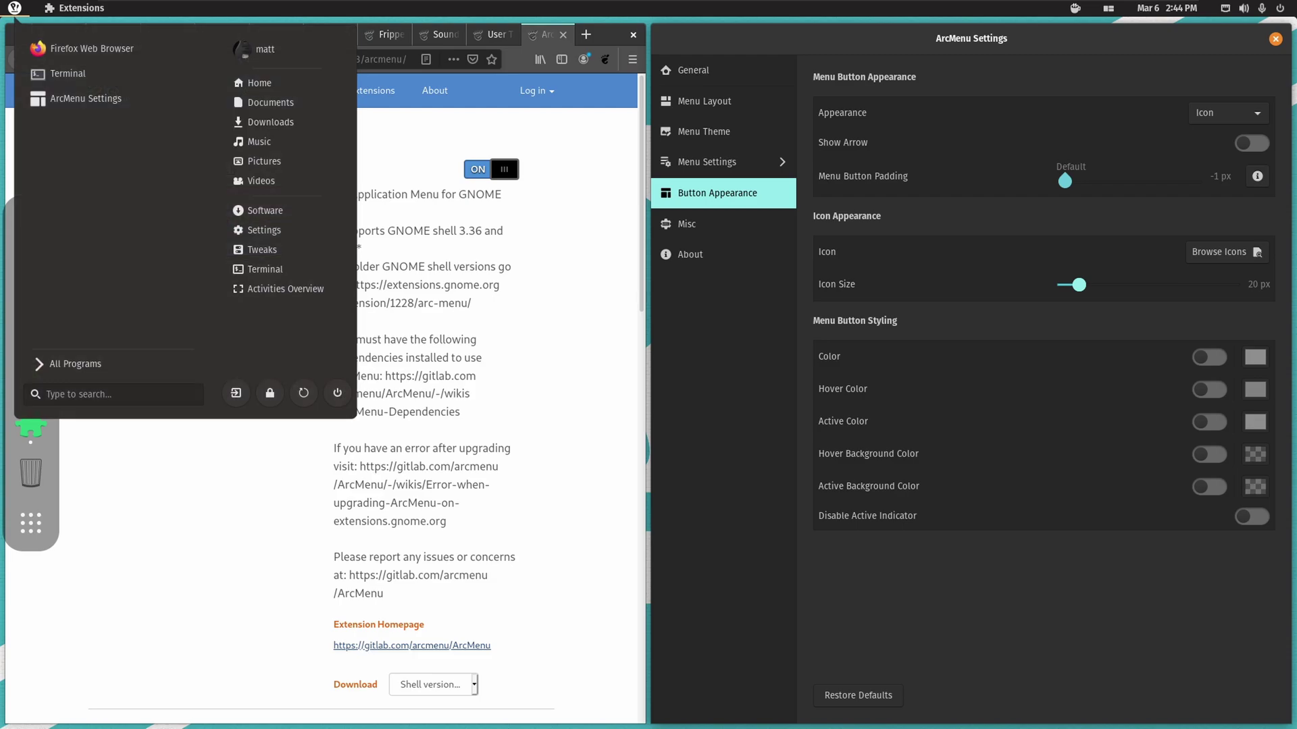
click(15, 8)
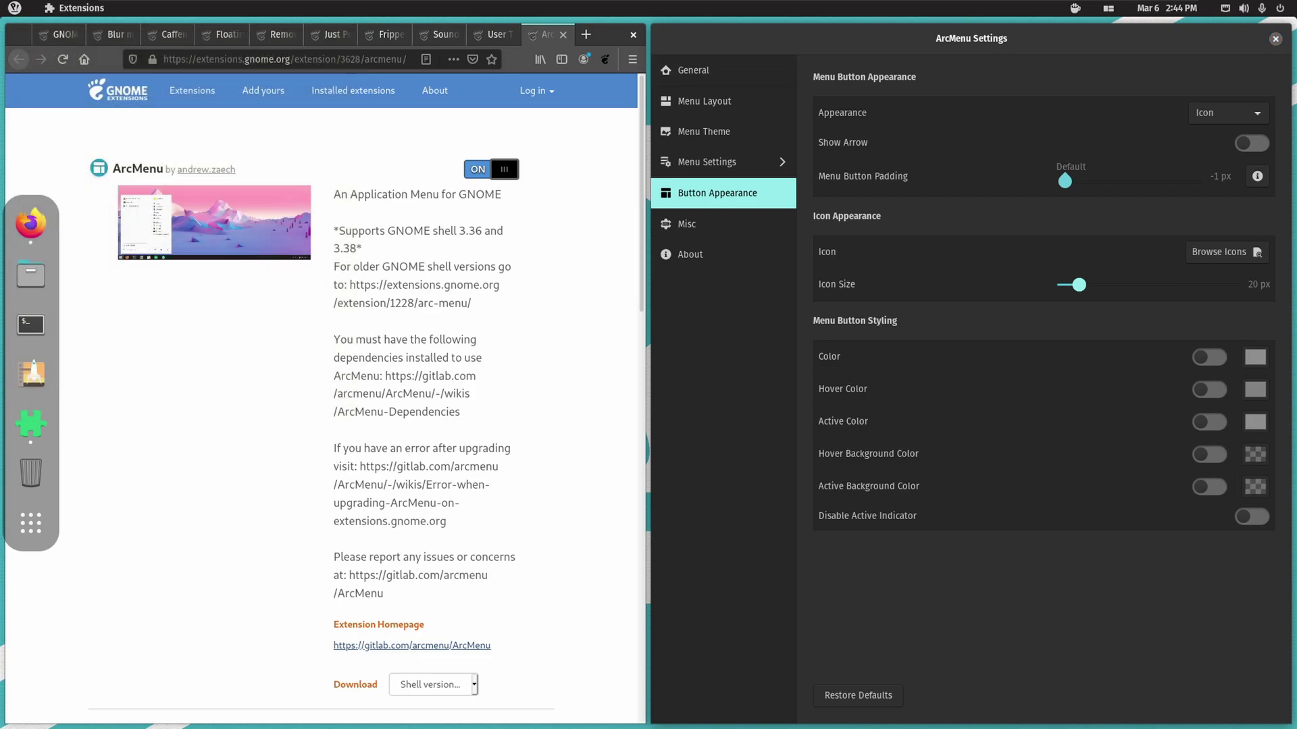
click(1275, 39)
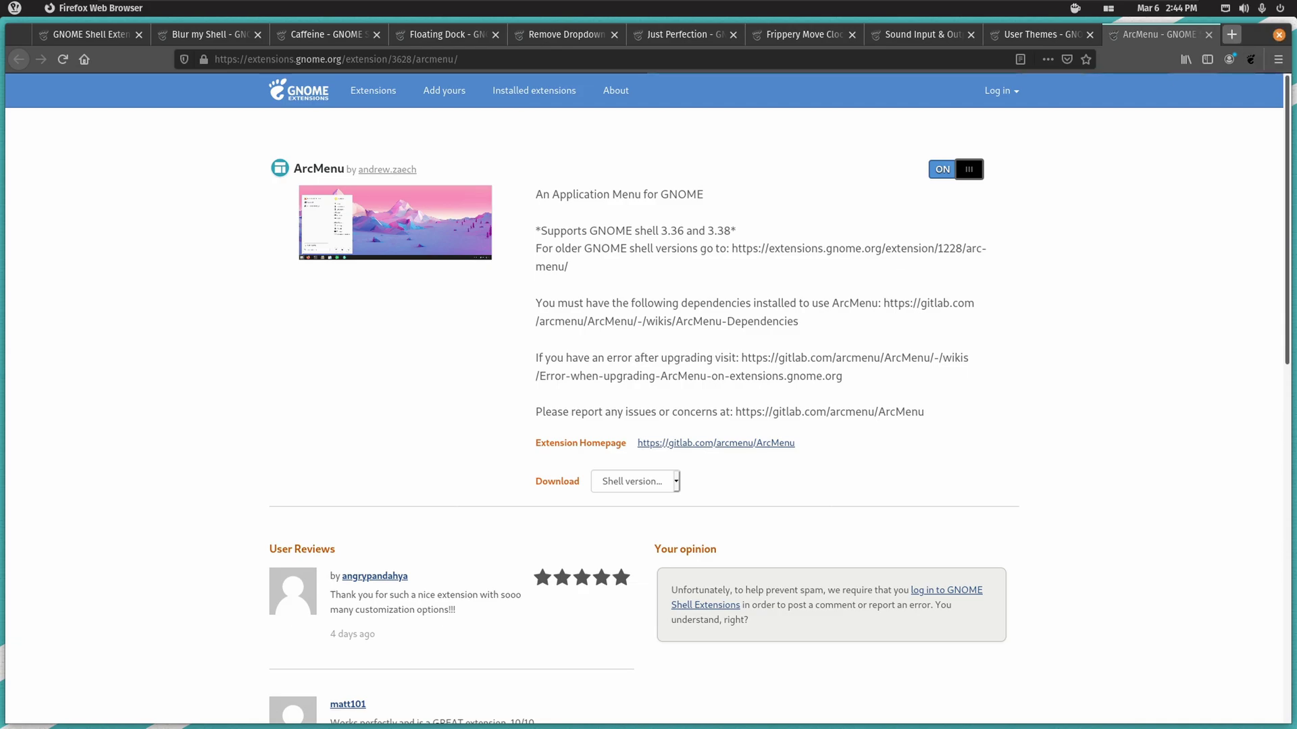
Search the extensions for "gnome trans" and open Transparent GNOME panel in a new tab
key(ctrl+t)
click(84, 35)
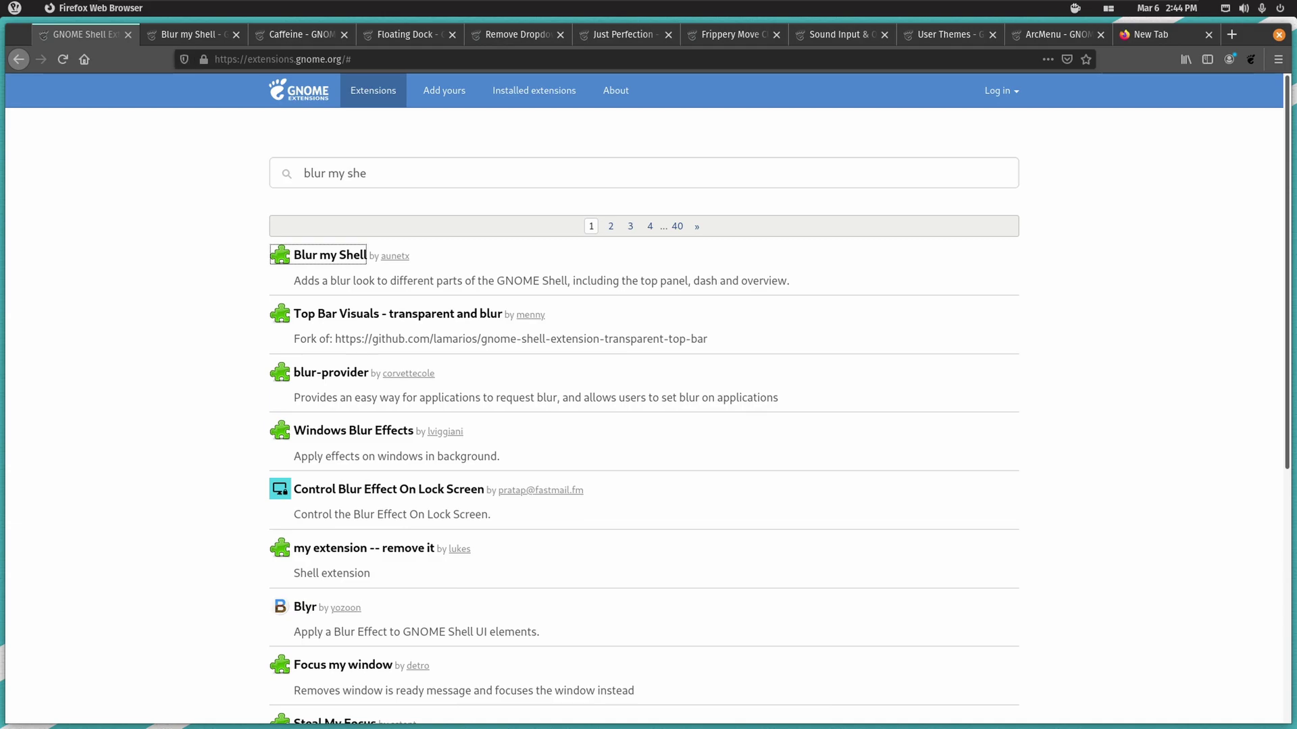
triple_click(336, 174)
text(gnome trans)
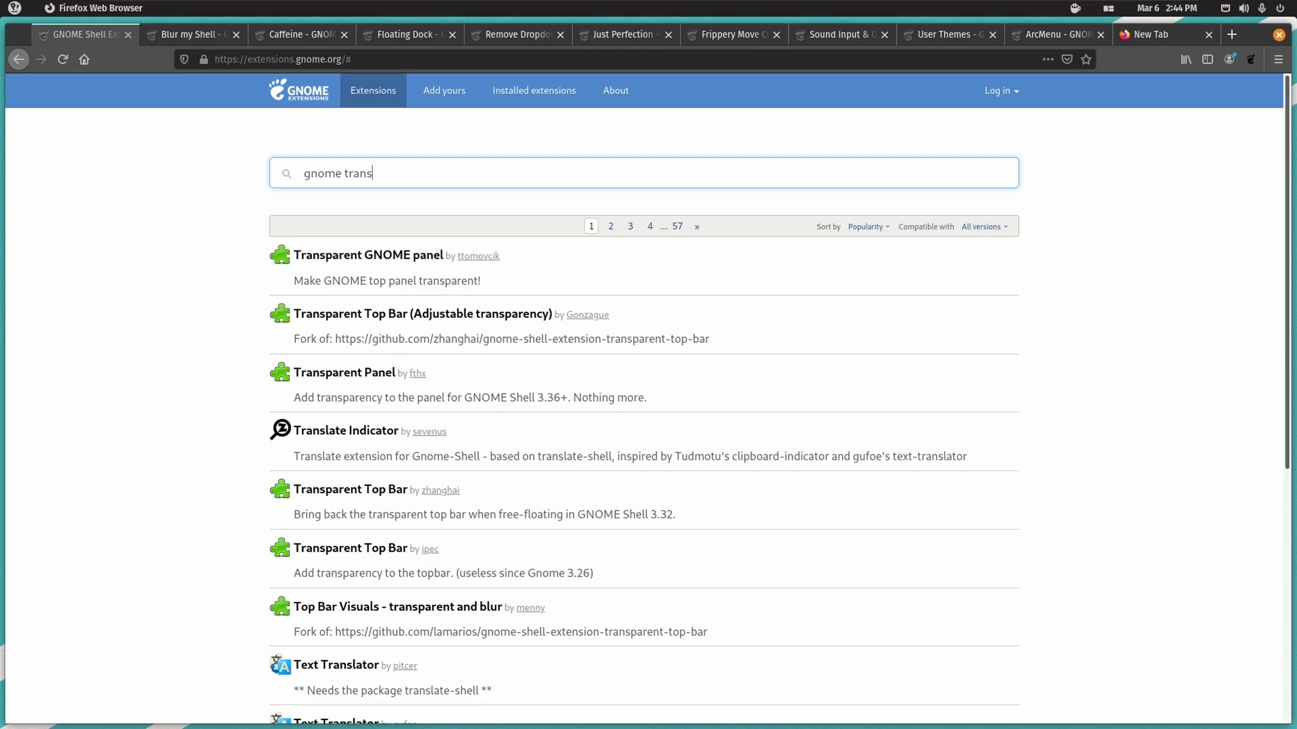
right_click(347, 252)
click(378, 258)
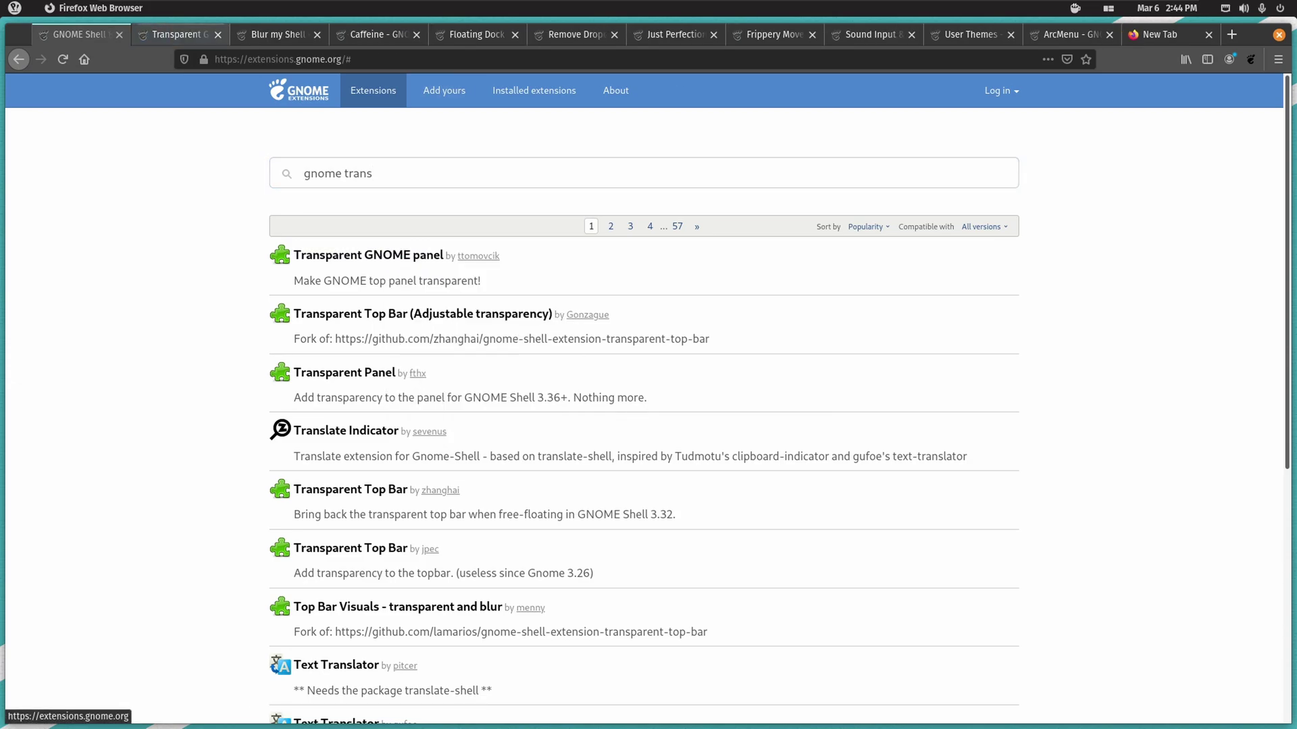
Switch to the Transparent GNOME panel page and install the extension
click(179, 34)
click(959, 169)
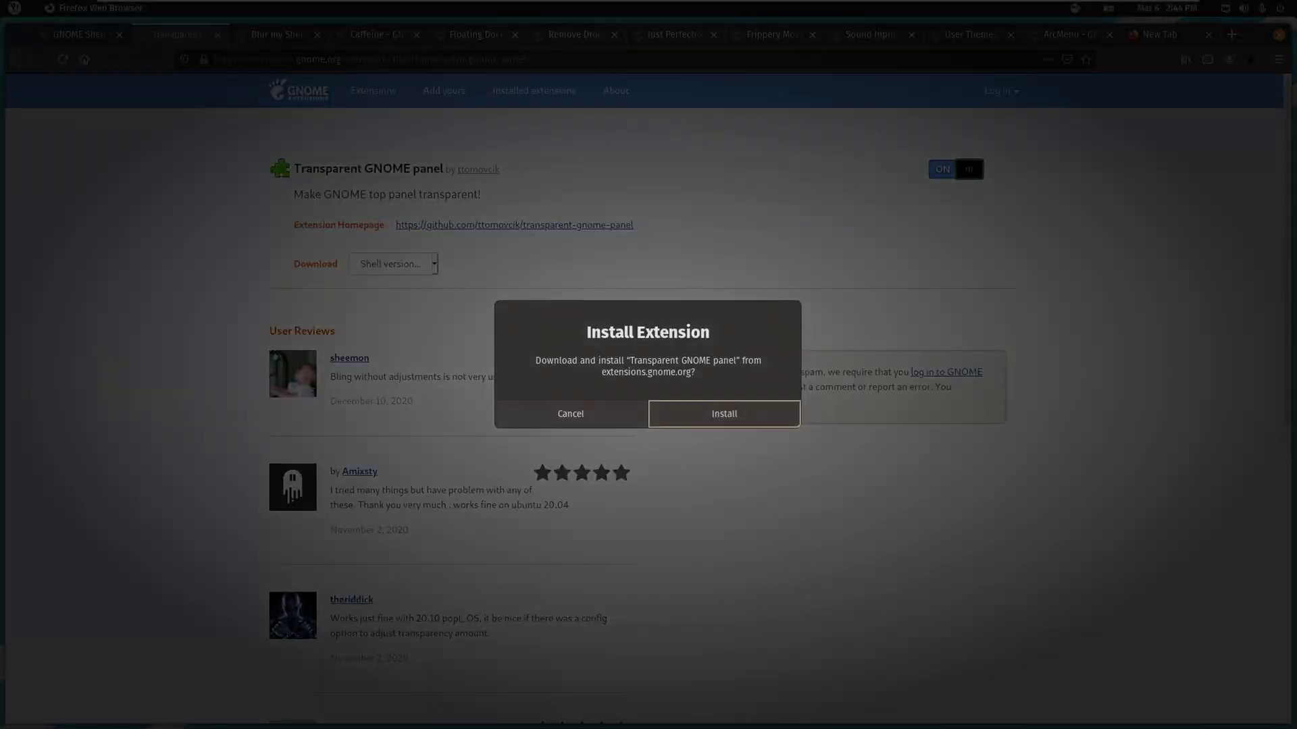
key(Return)
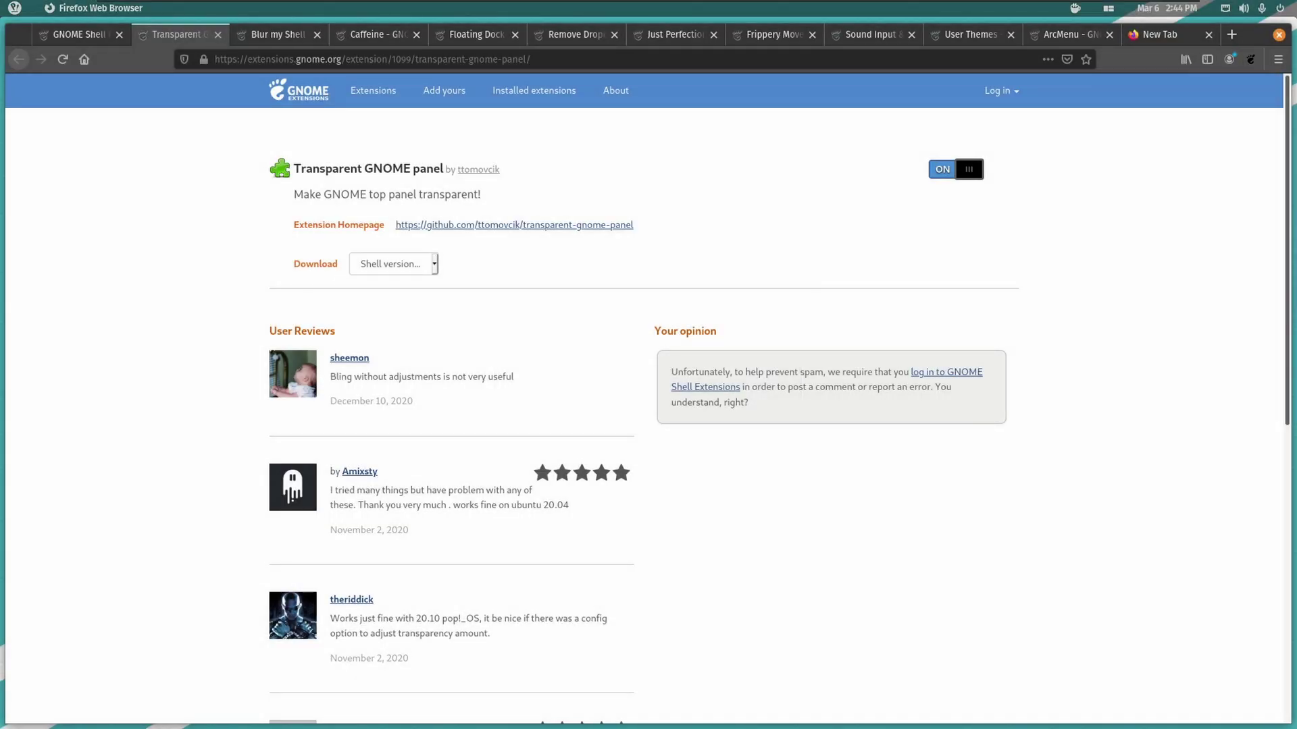
Close the browser with all its tabs and launch Tweaks by searching the application menu for "twe"
click(1278, 34)
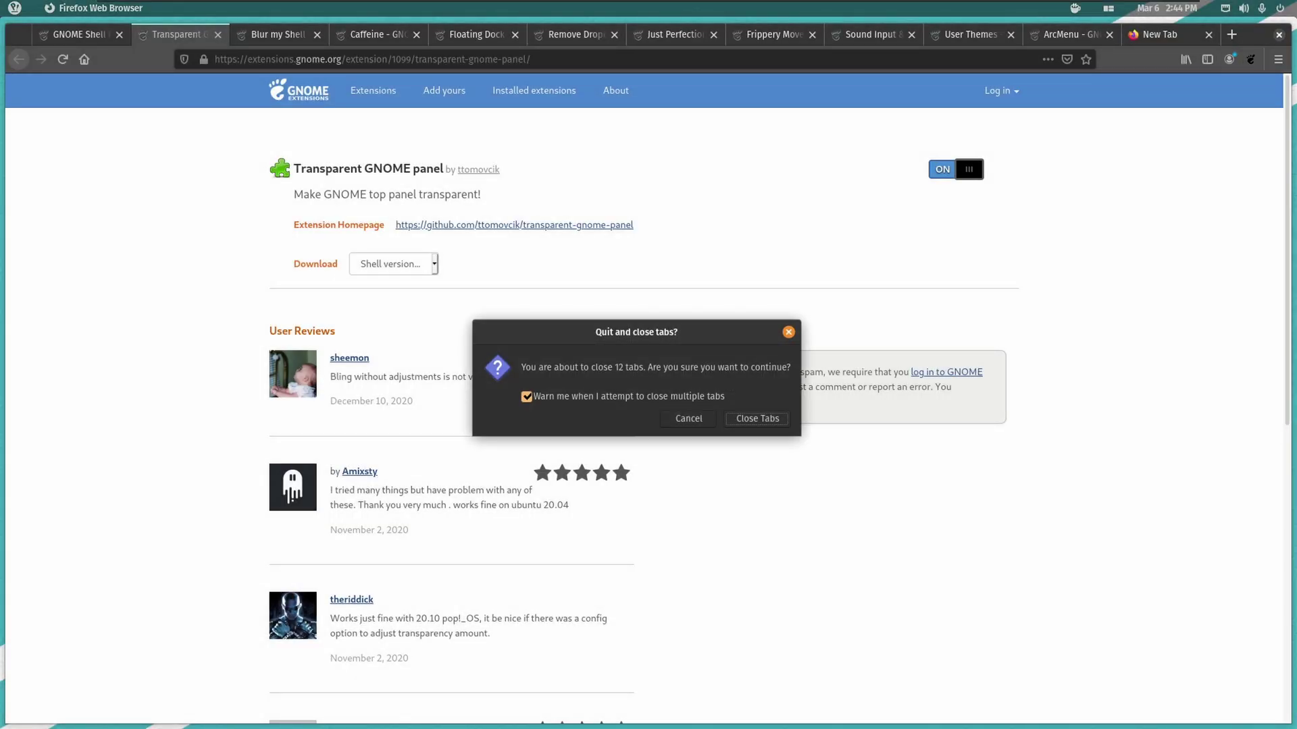
key(Return)
click(14, 7)
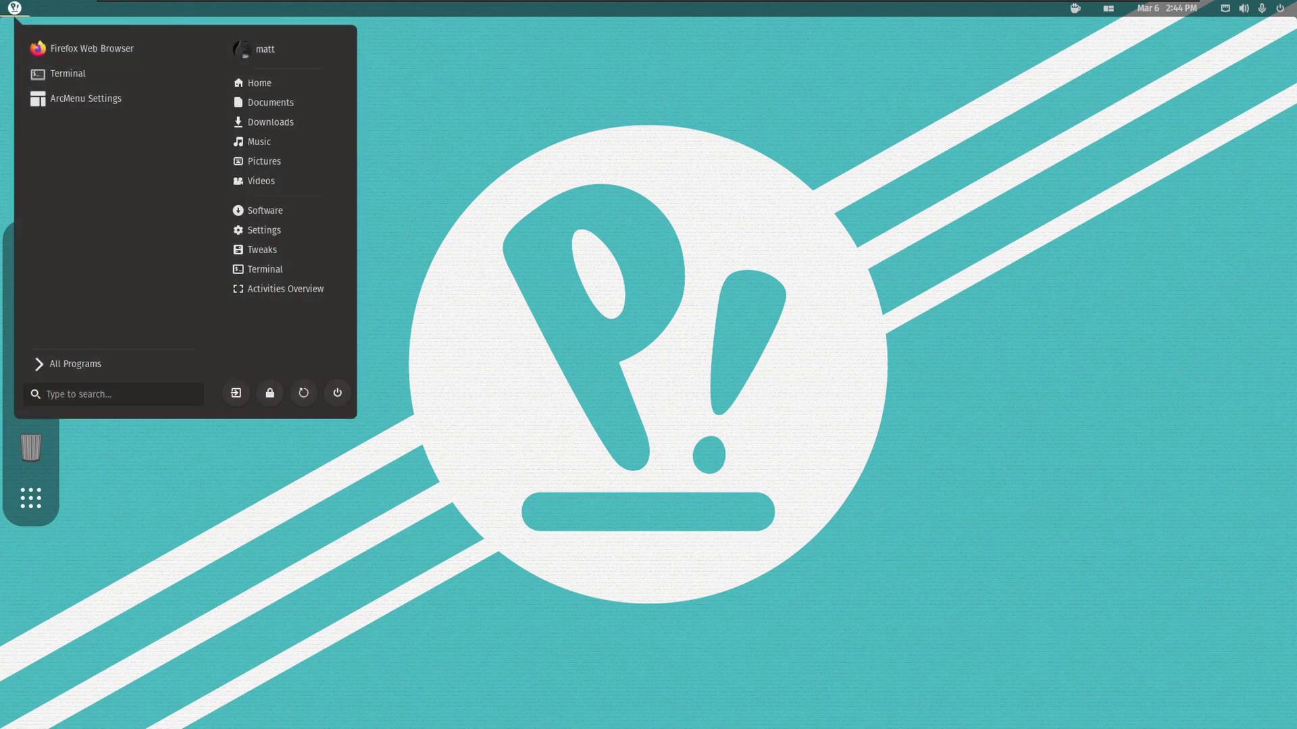
text(twe)
key(Return)
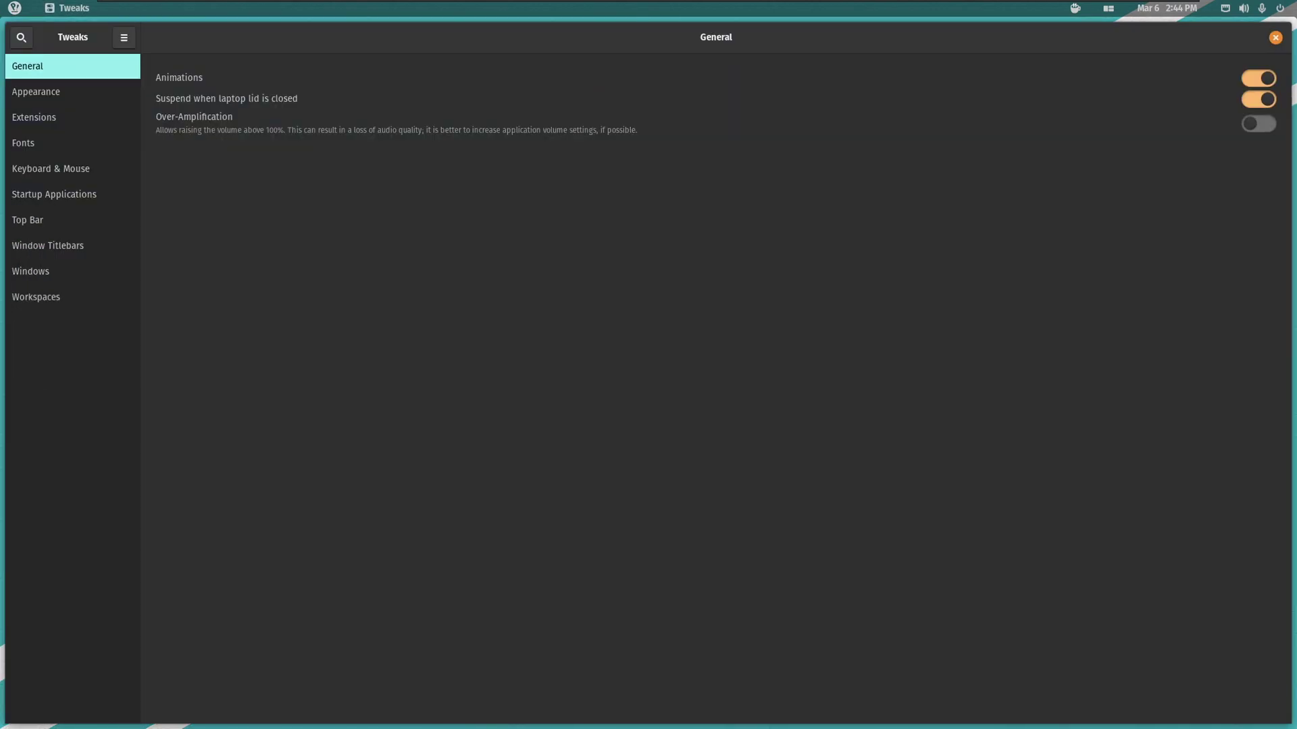
Turn off automatic window tiling and reposition the floating Tweaks window on the desktop
drag(432, 38, 615, 68)
click(1108, 8)
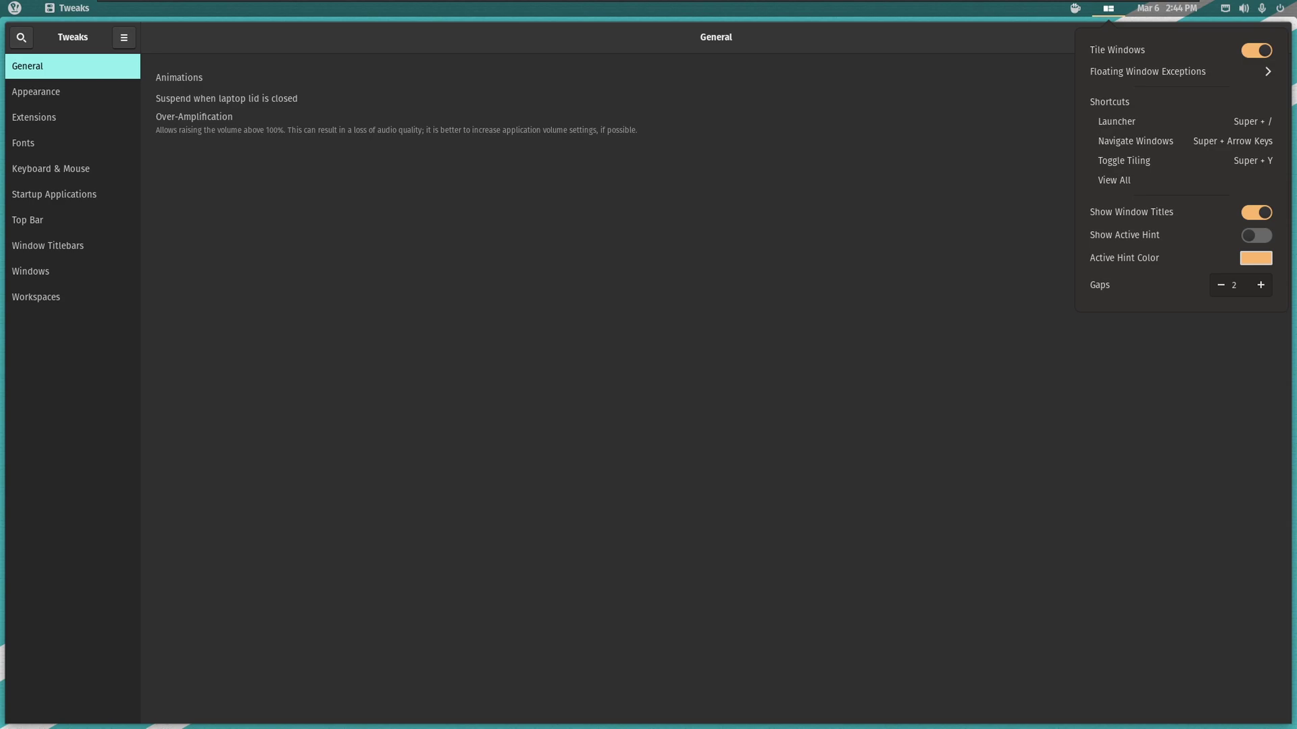
click(1257, 50)
drag(743, 167, 631, 113)
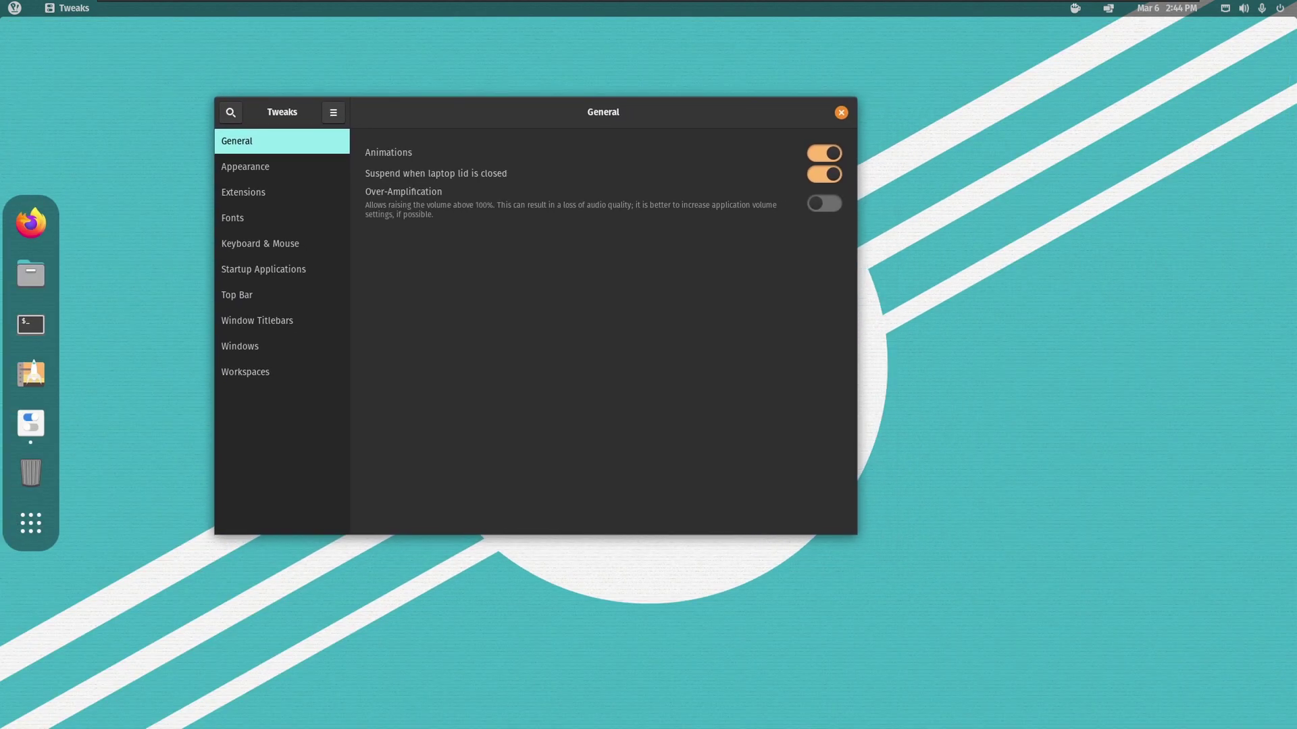
Open the Floating Dock settings from the Tweaks extension list and set the dock's position on screen to Bottom
click(282, 192)
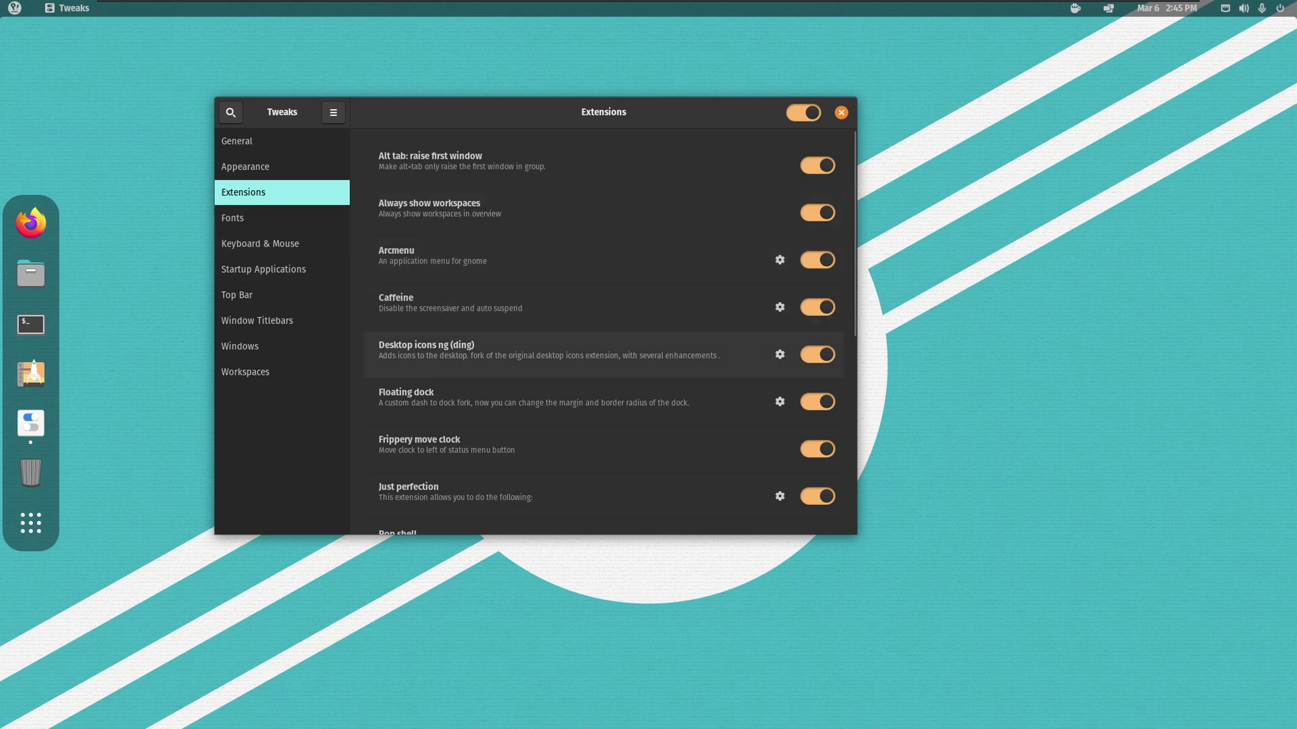
scroll(603, 331, down, 4)
click(779, 257)
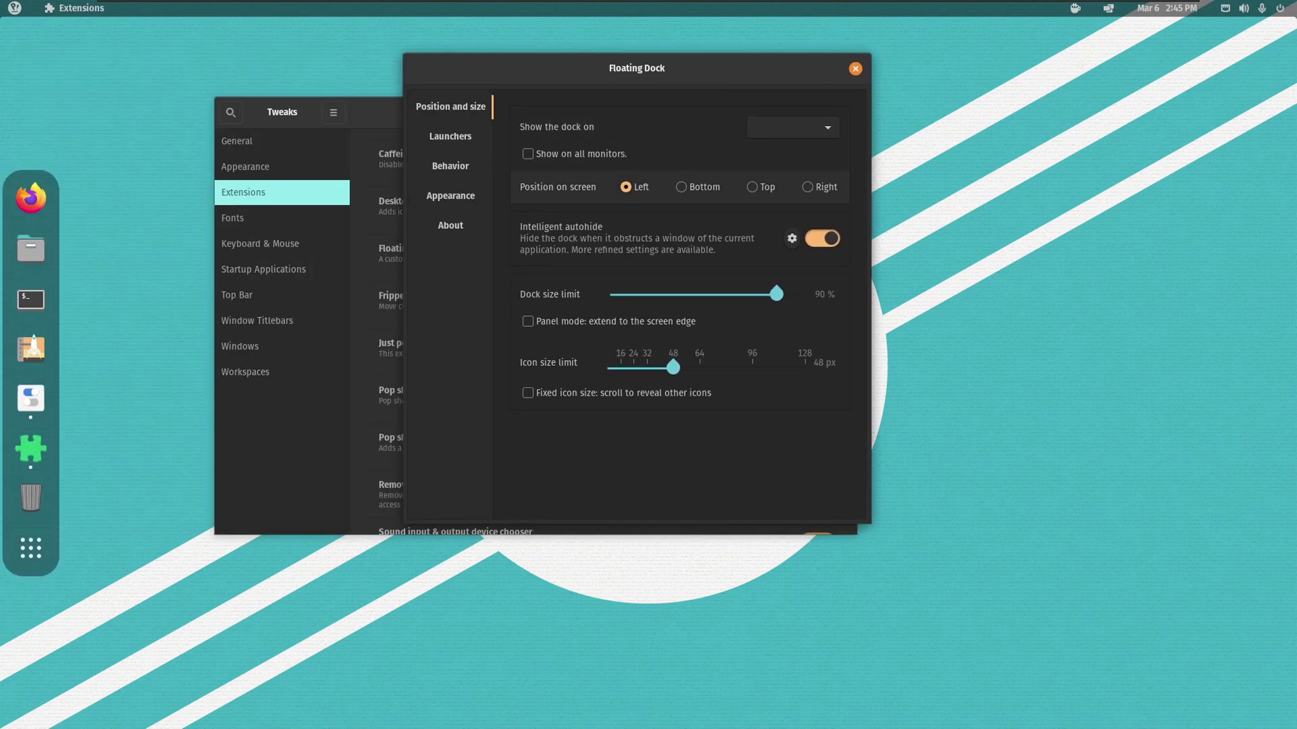
click(681, 187)
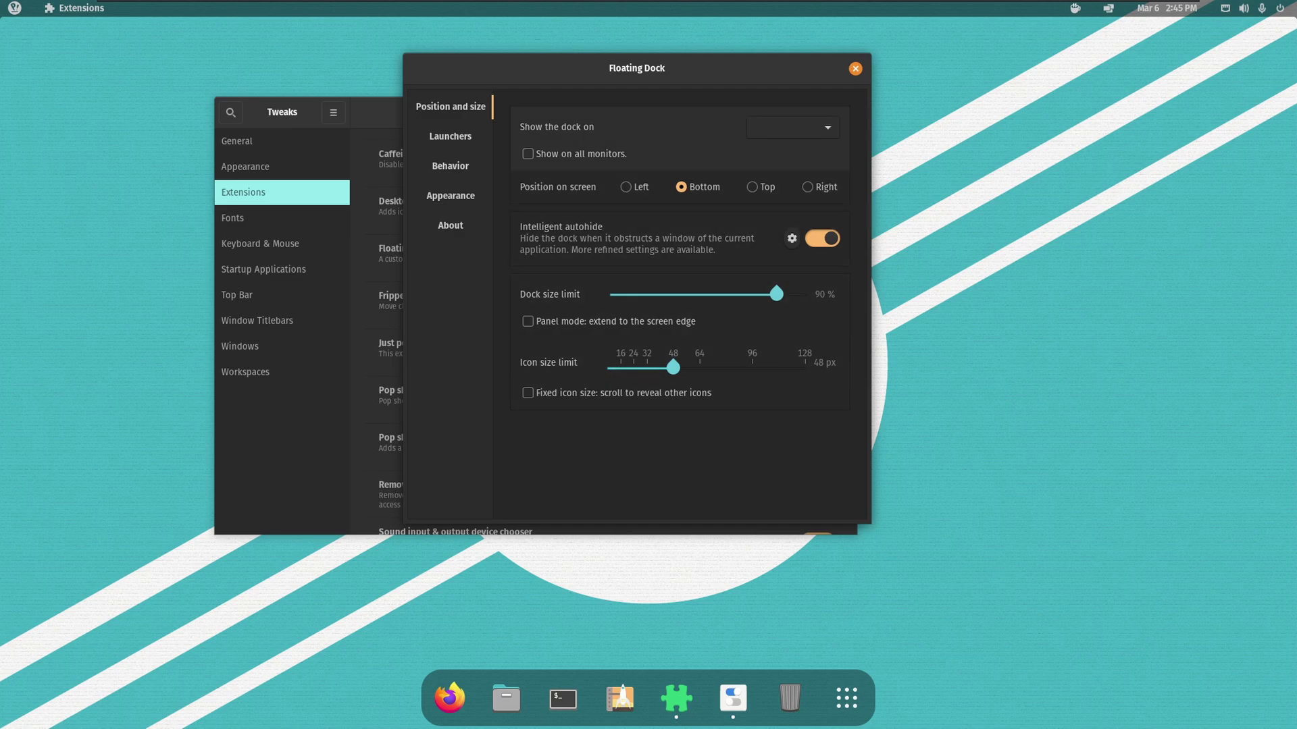
In the dock's appearance settings, remove the padding around the icons container and set roundness to 20 px and floating margin to 3 px
click(450, 196)
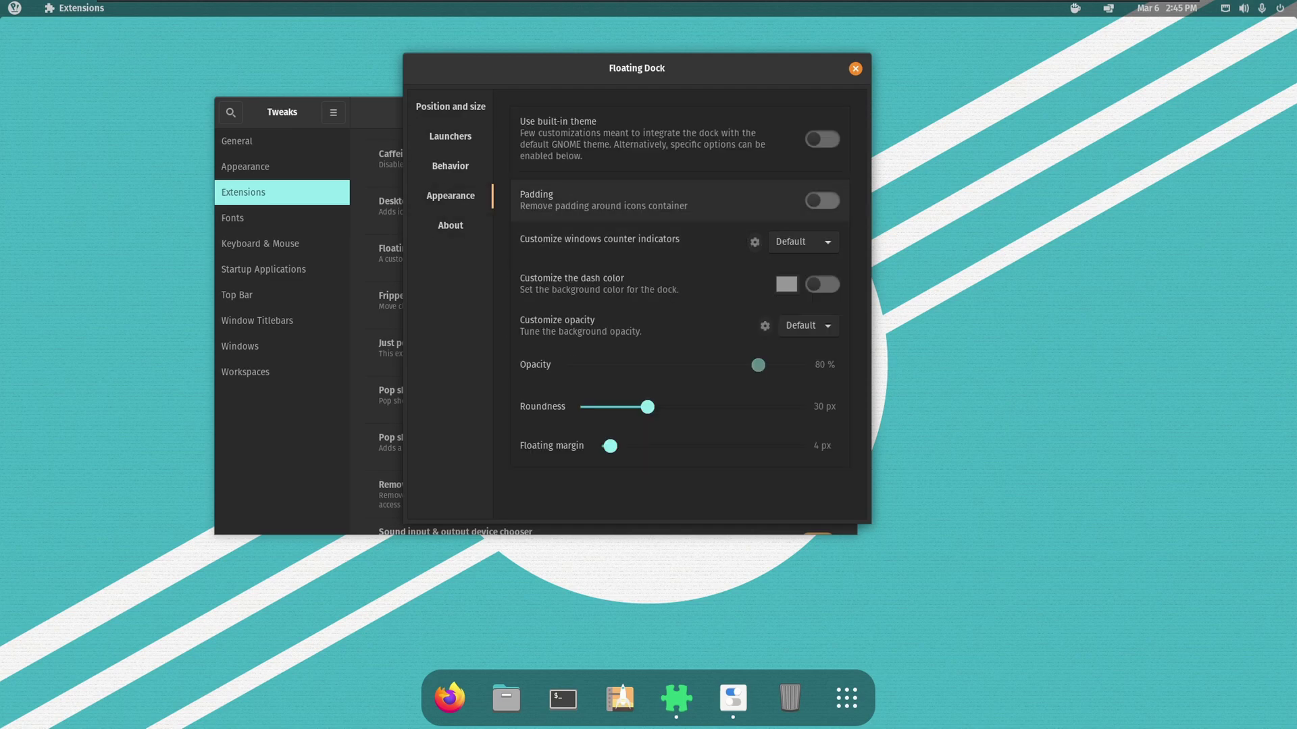
click(821, 200)
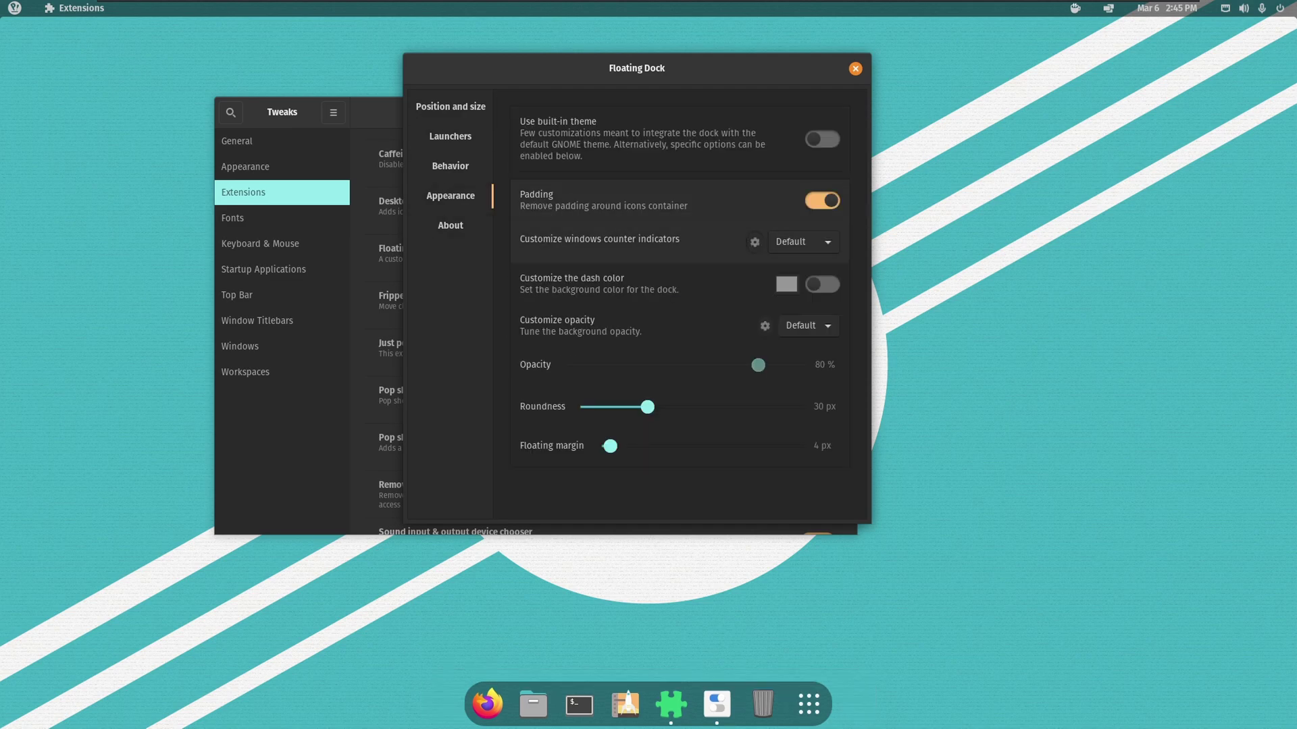
drag(647, 407, 624, 407)
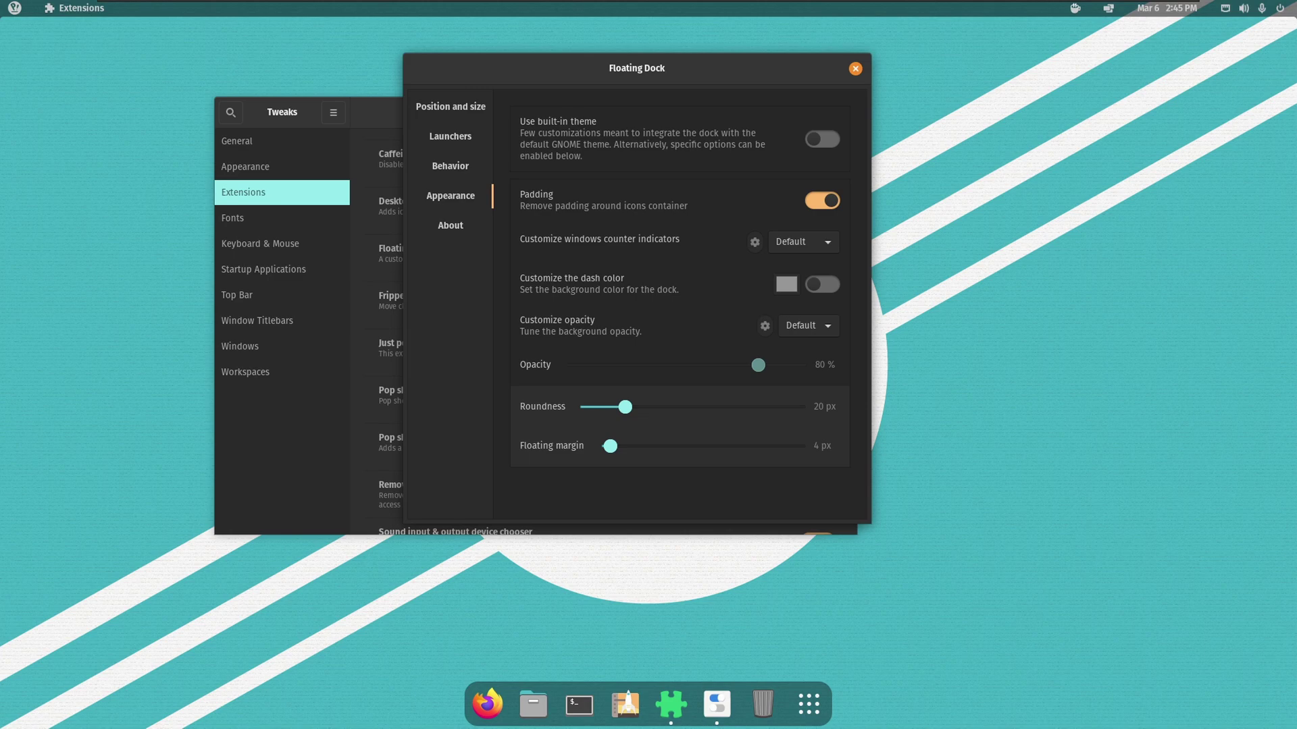
drag(611, 446, 608, 446)
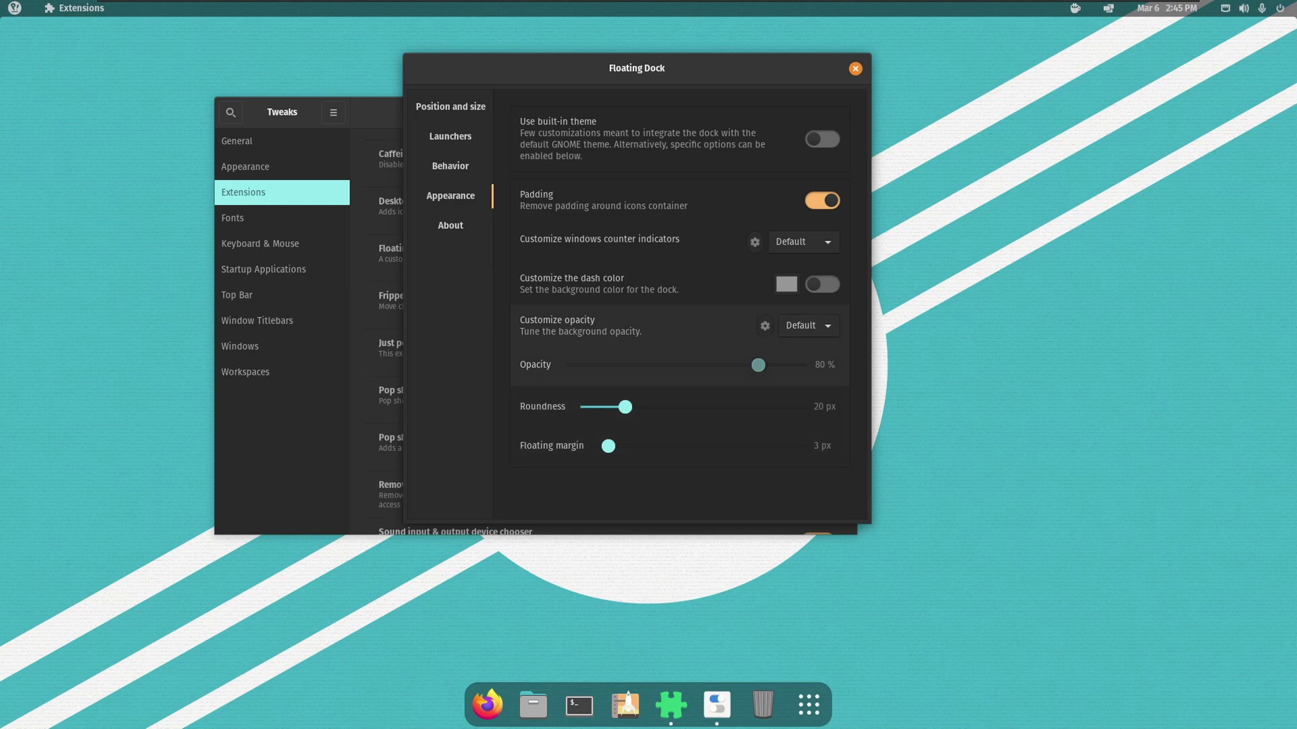
Switch the dock's opacity customization to Fixed and set the opacity to 23 %
click(808, 326)
click(797, 346)
drag(757, 365, 621, 365)
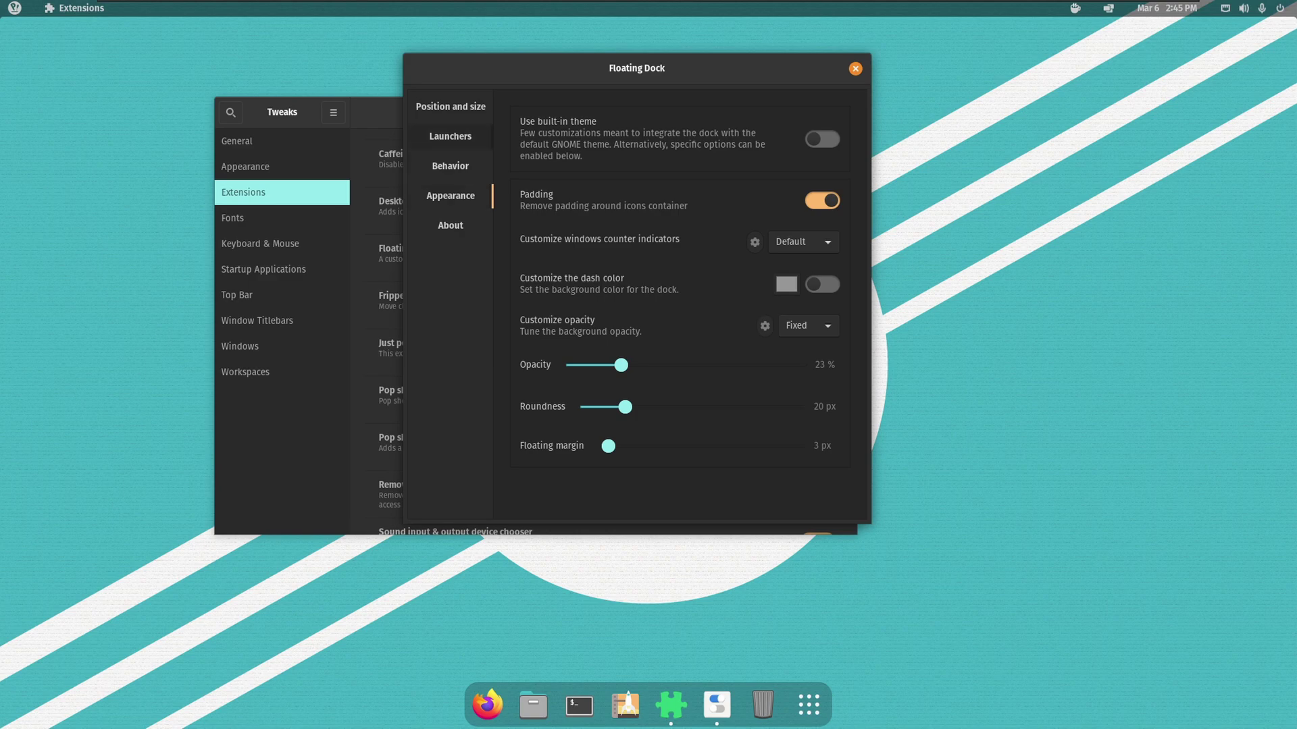
Hide the mounted volumes, trash can and Applications icon from the dock and close the Floating Dock settings
click(451, 166)
click(451, 136)
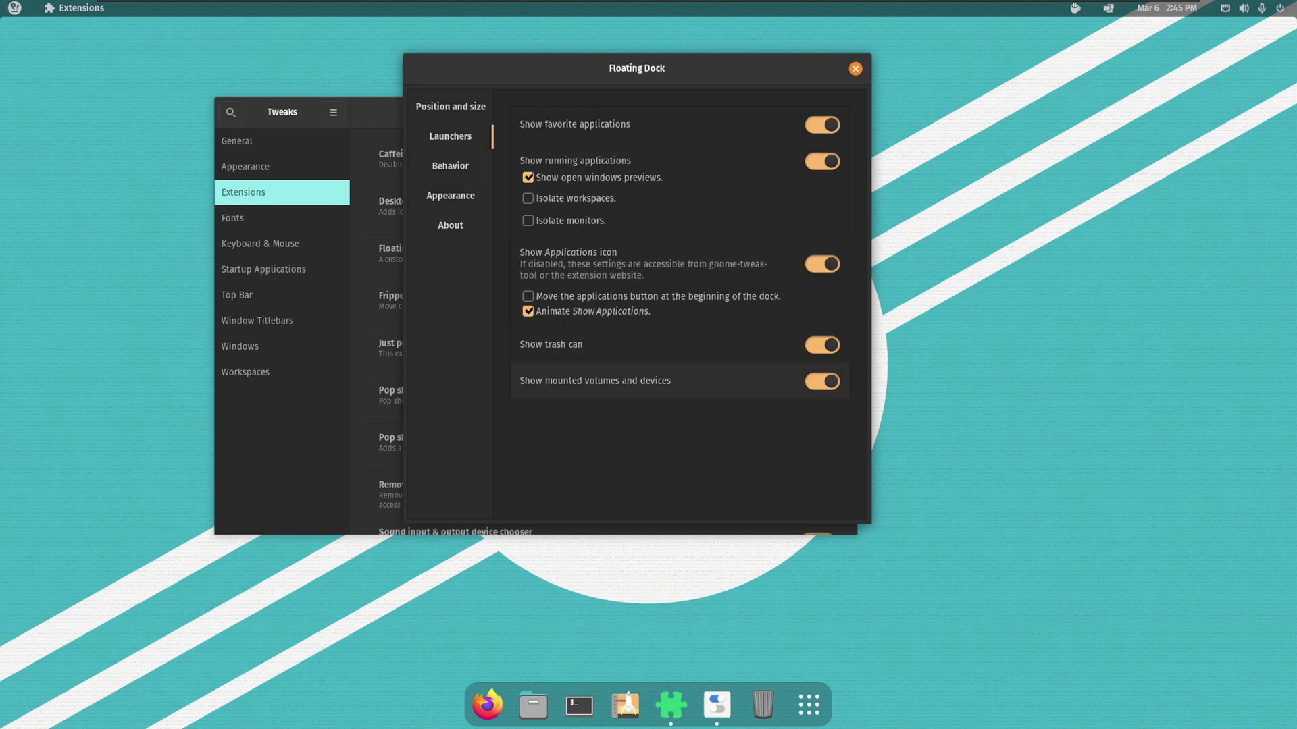
click(821, 381)
click(822, 344)
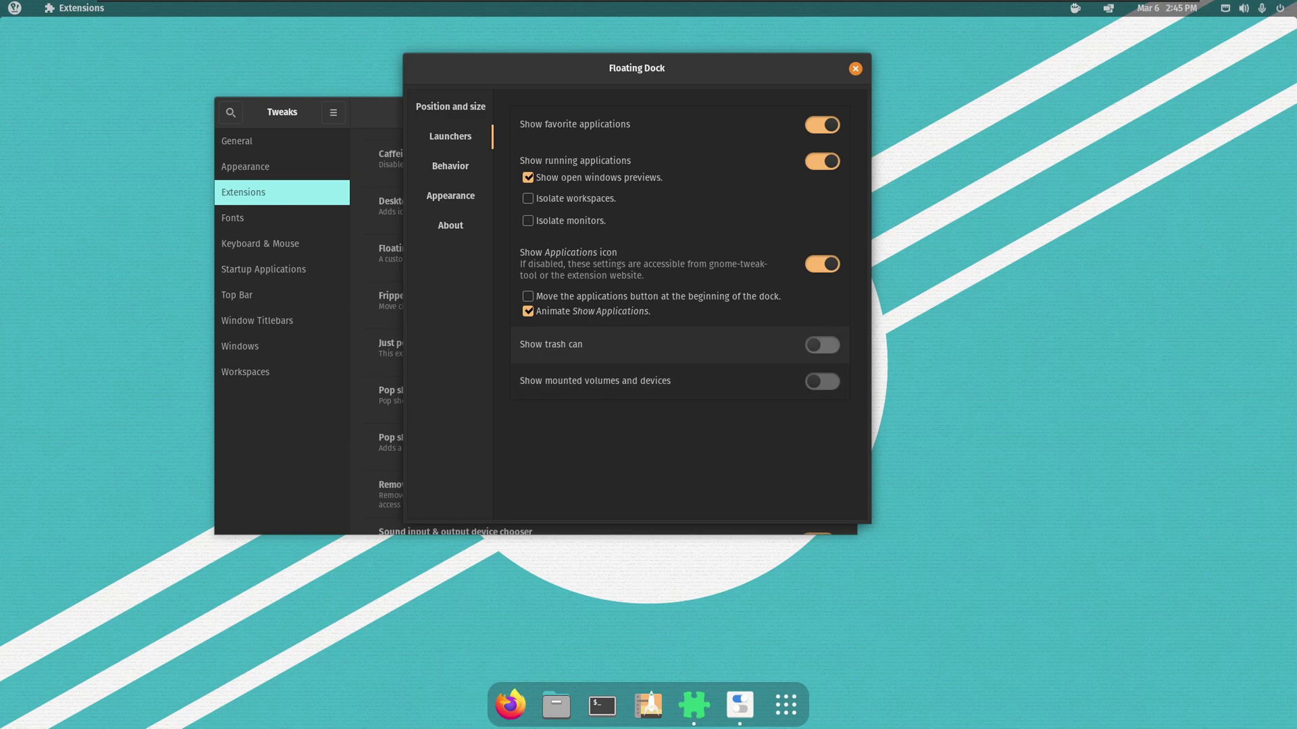
click(822, 264)
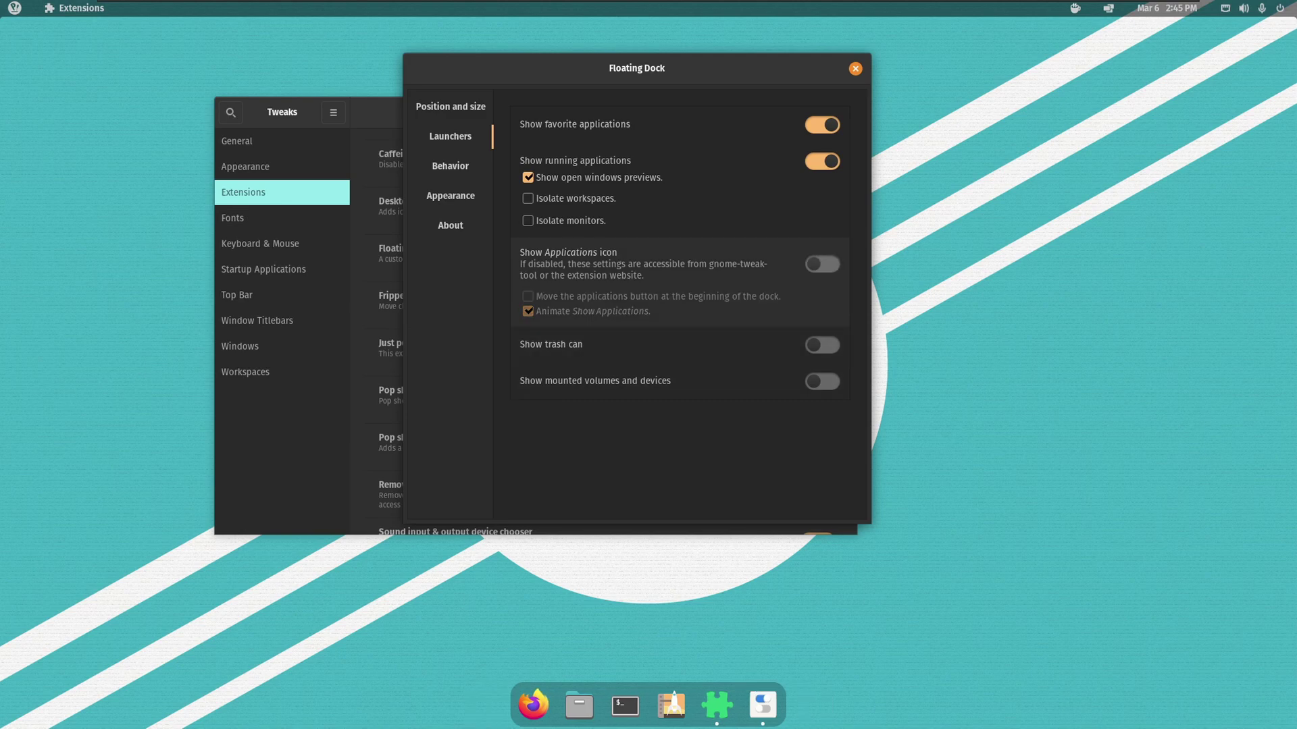
click(15, 9)
click(15, 8)
click(855, 68)
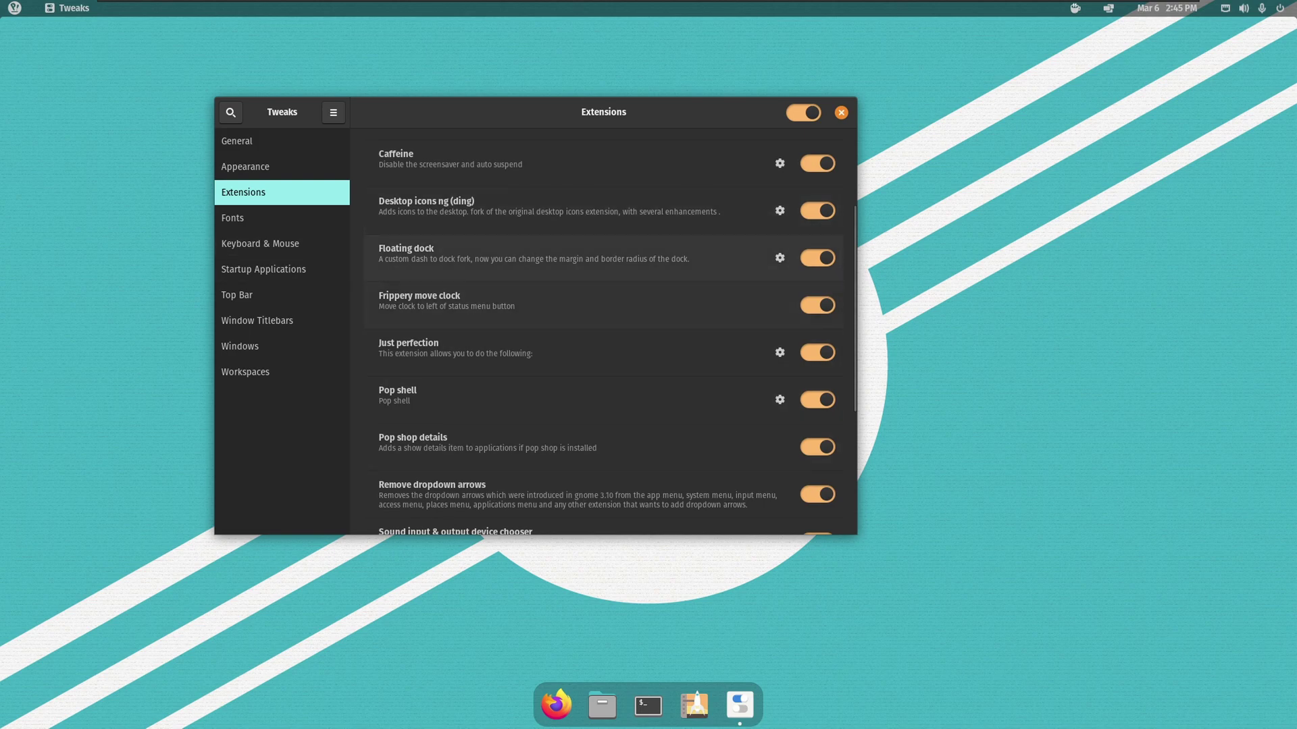
Open the Just Perfection settings and turn off the App Menu and the On Screen Display (OSD)
click(779, 352)
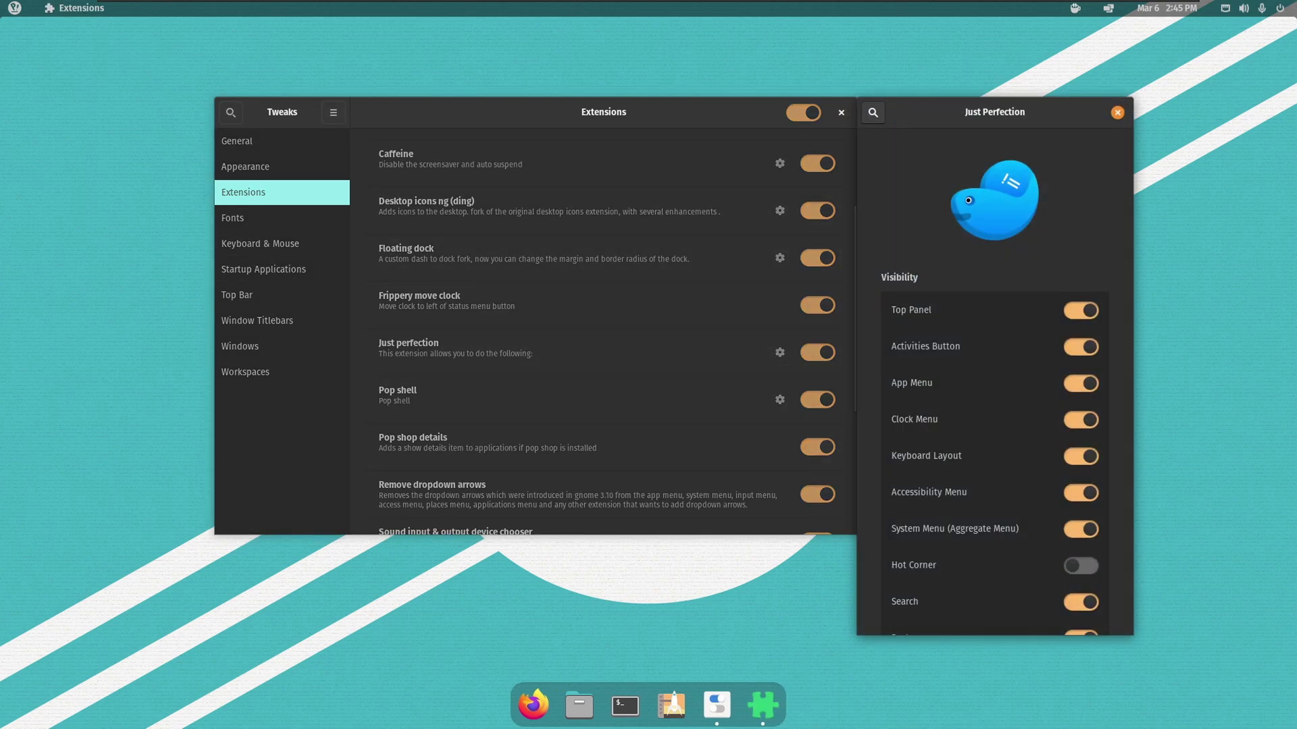
click(74, 8)
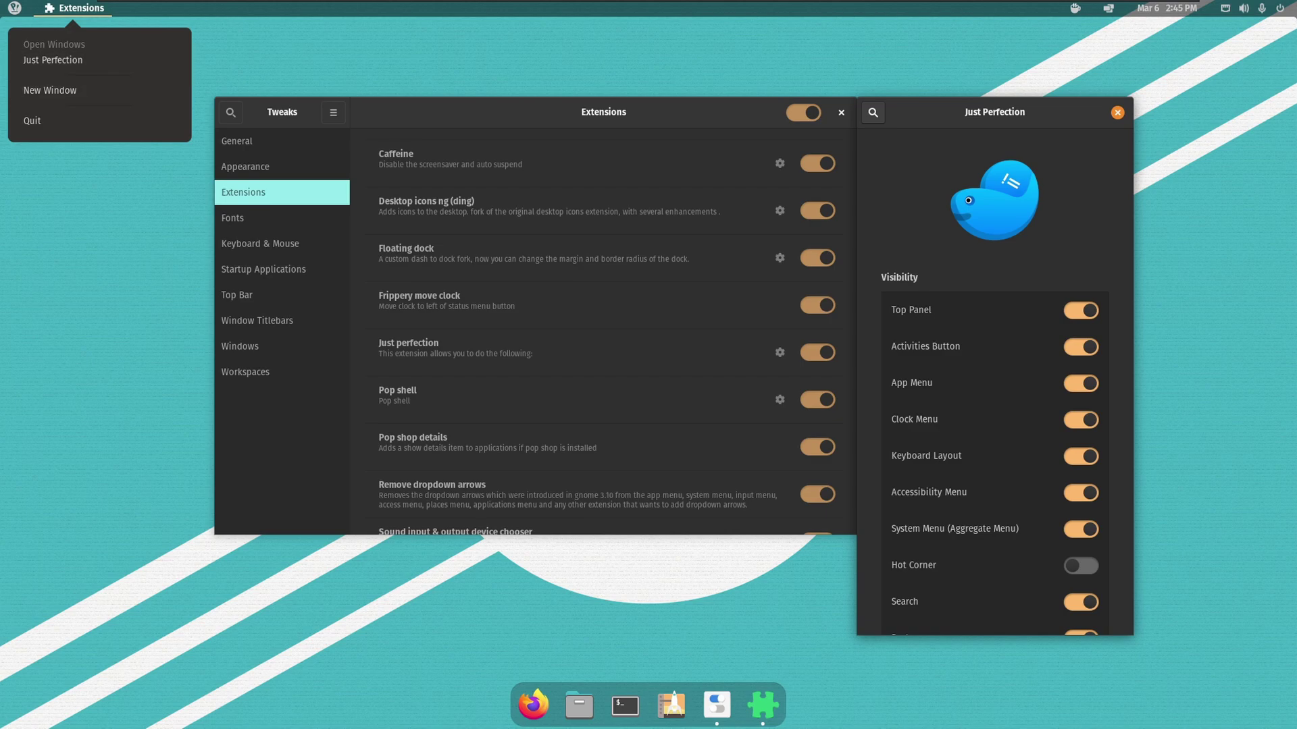
click(74, 8)
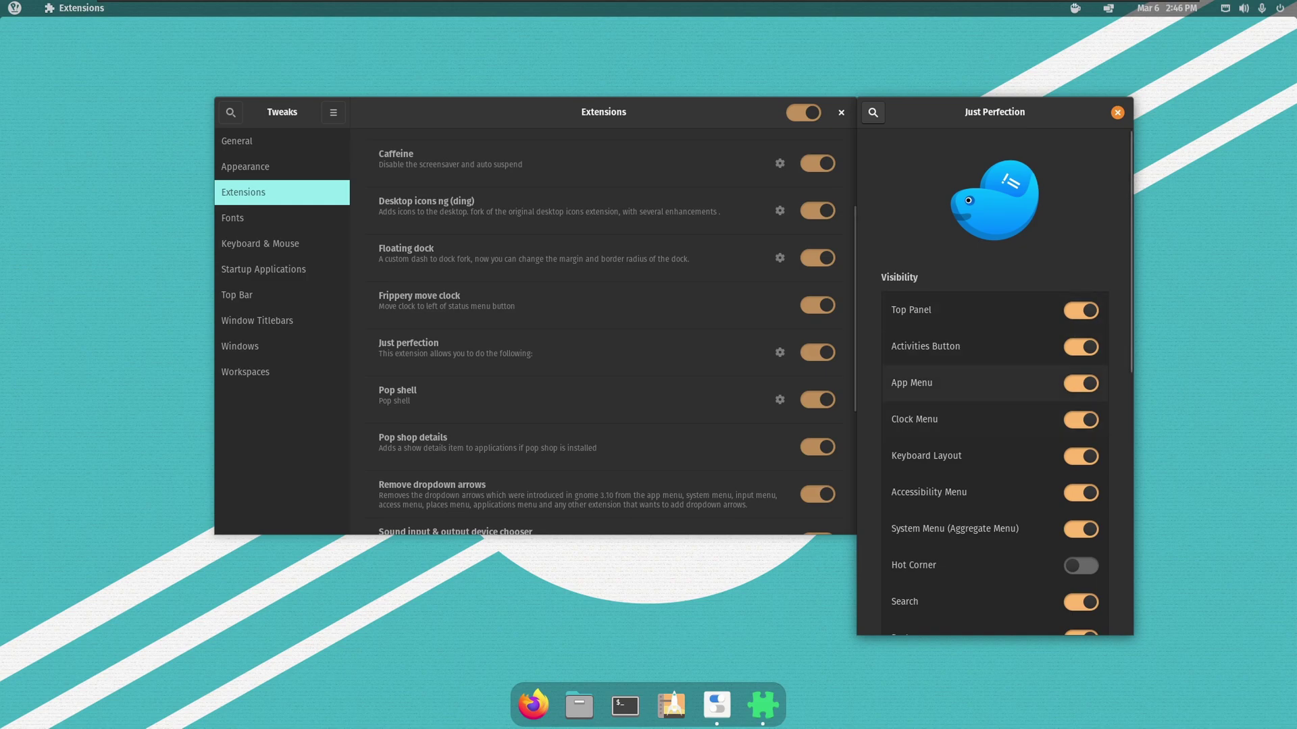
click(1081, 383)
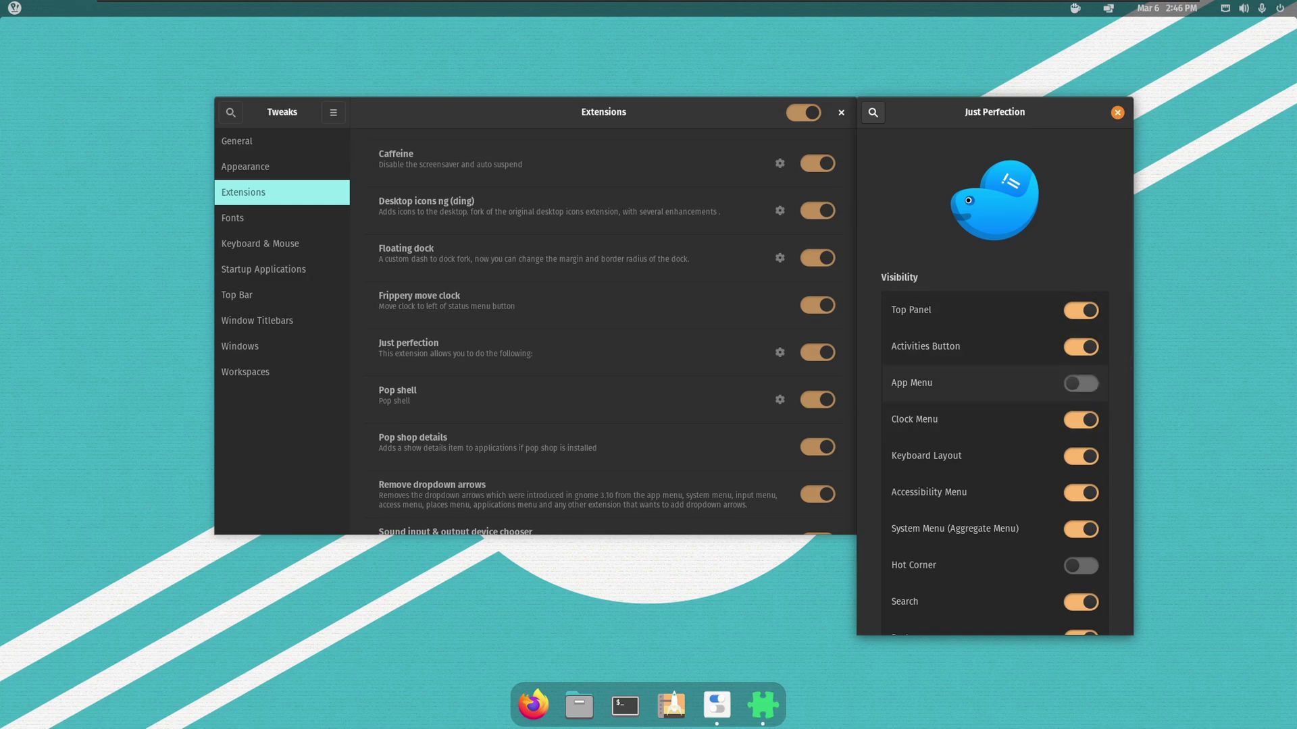
scroll(992, 379, down, 5)
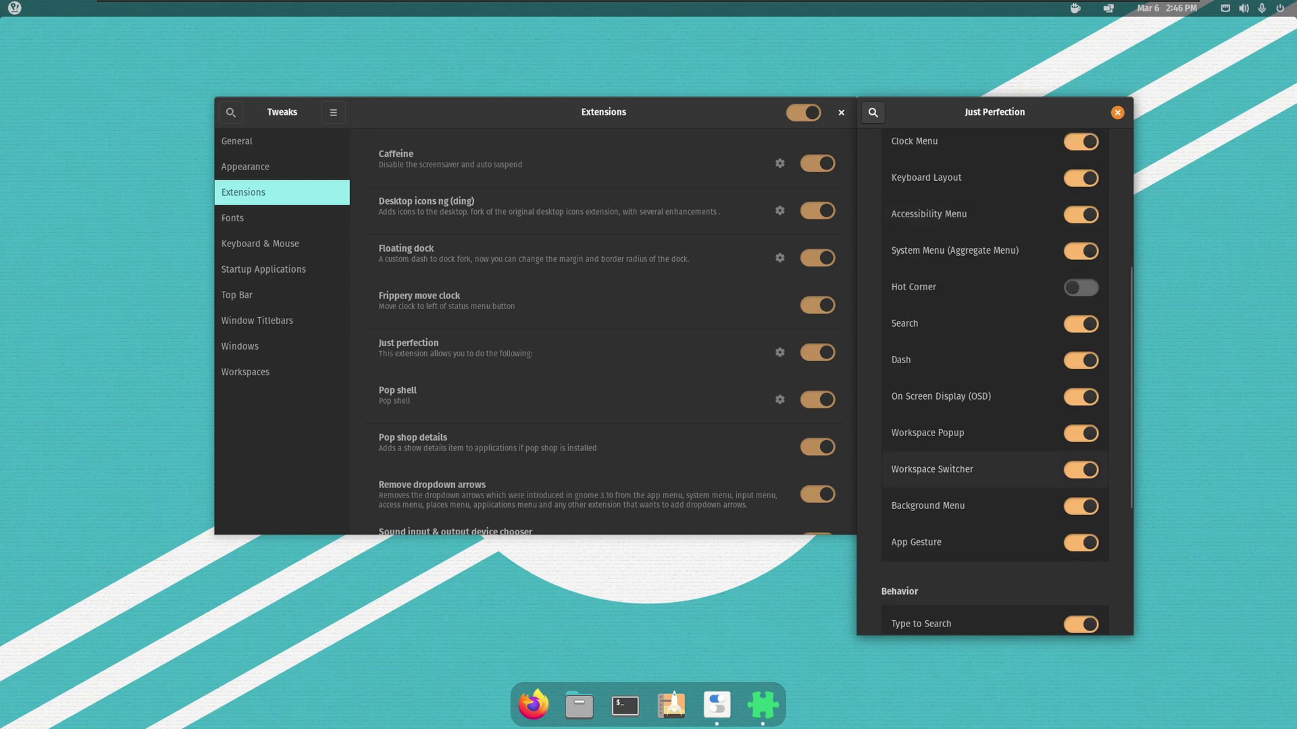
click(1080, 396)
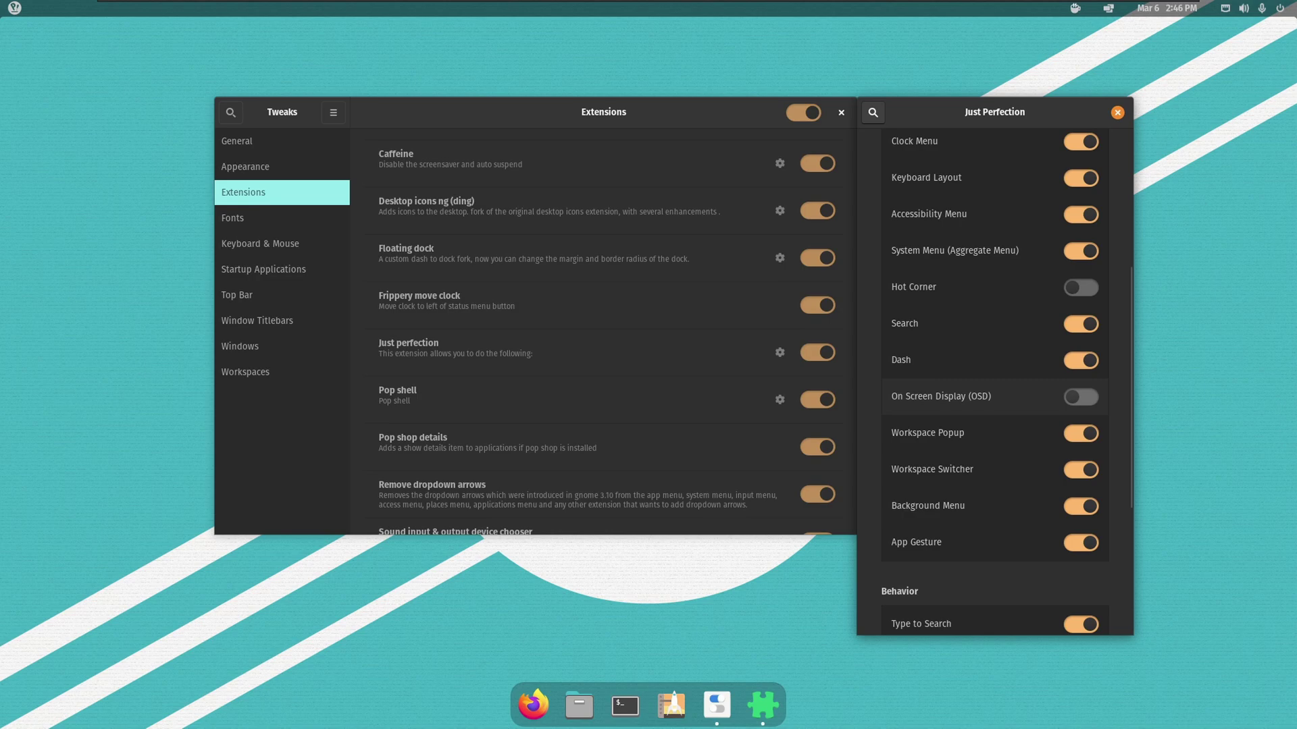
Set the Just Perfection panel corner size to No Corner
scroll(994, 396, down, 5)
scroll(995, 397, down, 2)
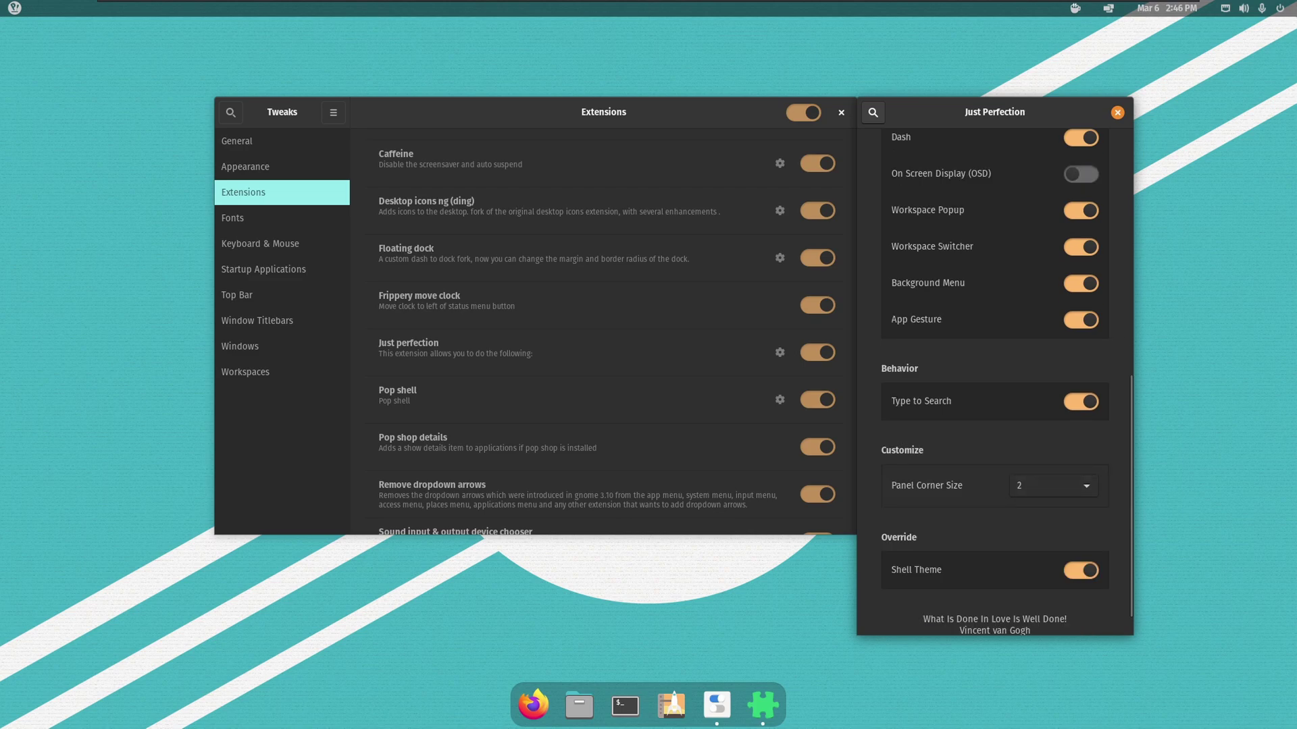
click(1053, 485)
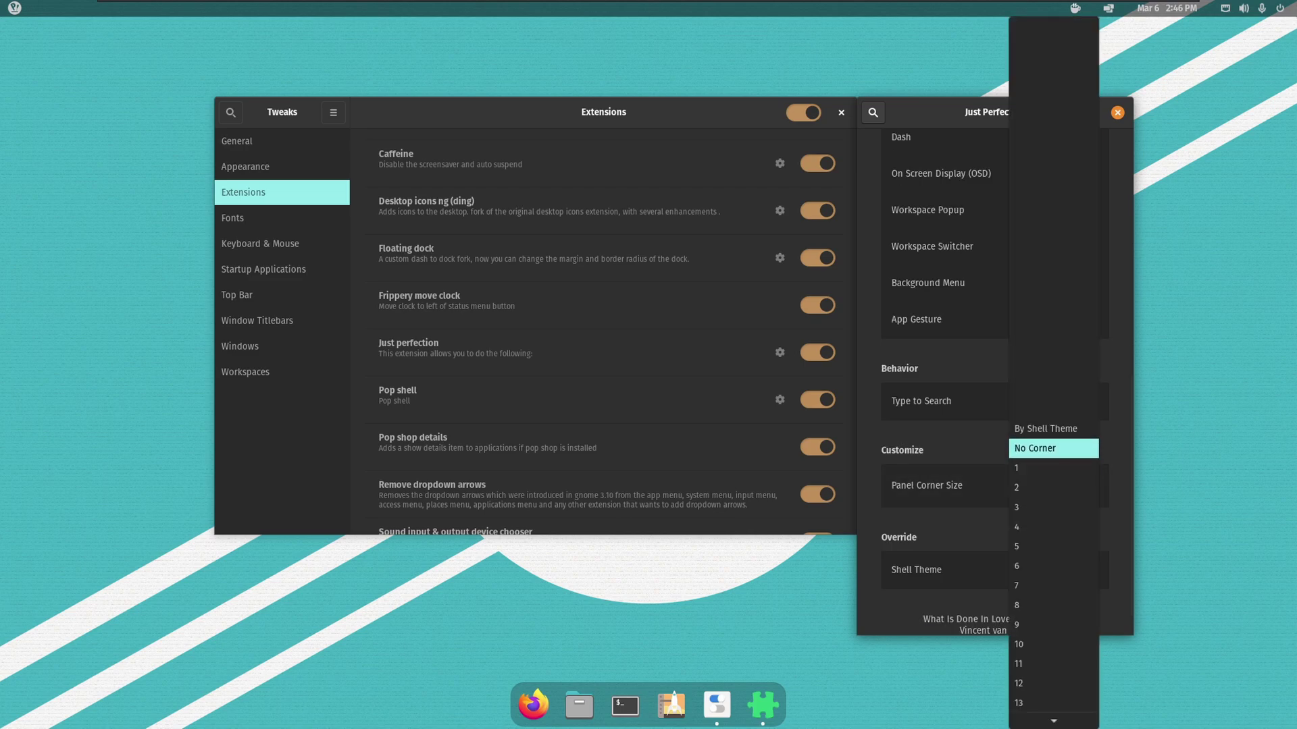
click(1034, 449)
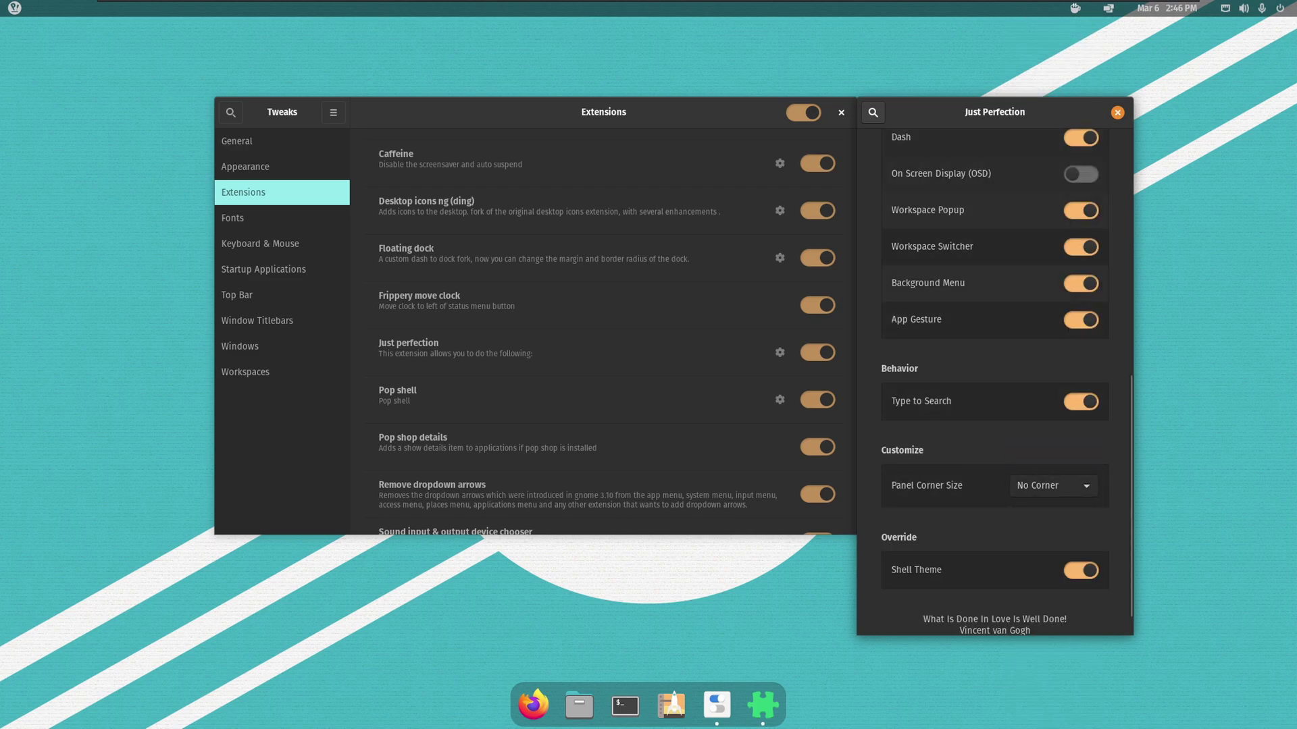
Try a panel corner size of 28 and set it back to No Corner
click(1053, 486)
scroll(1053, 639, down, 15)
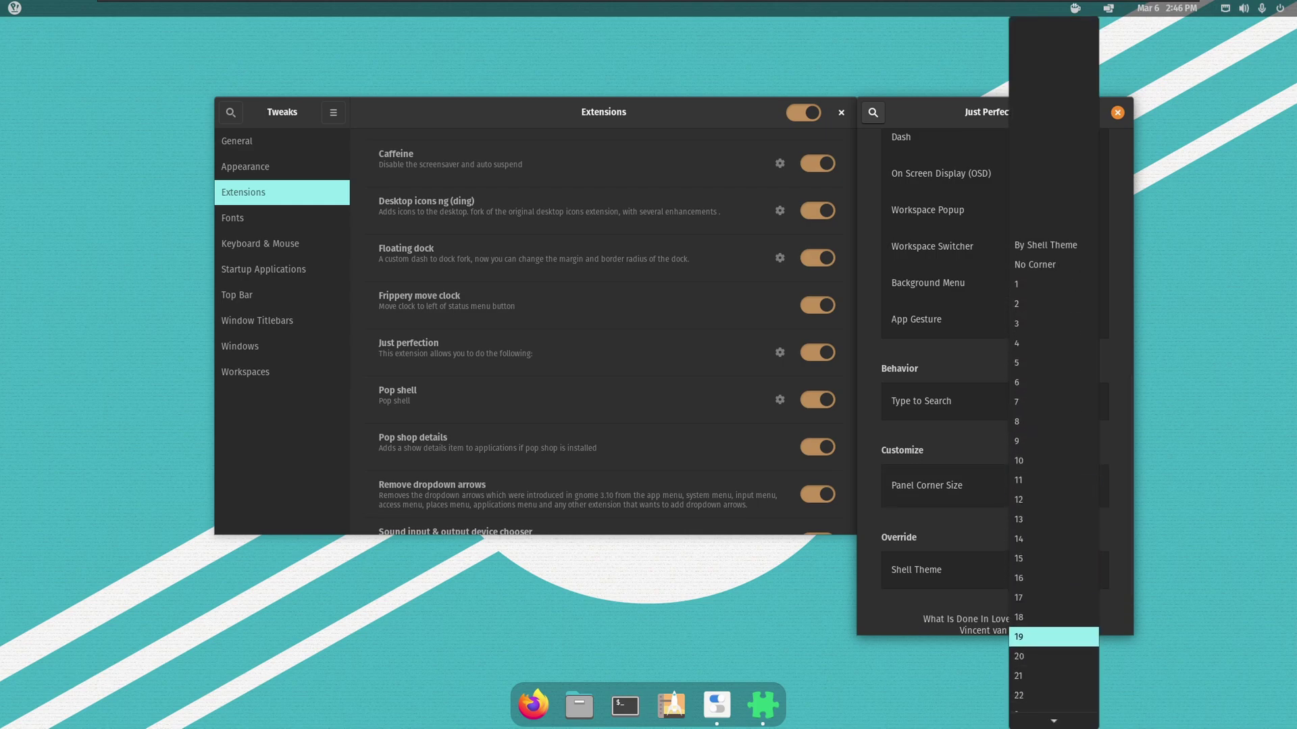
scroll(1054, 641, down, 12)
click(1054, 681)
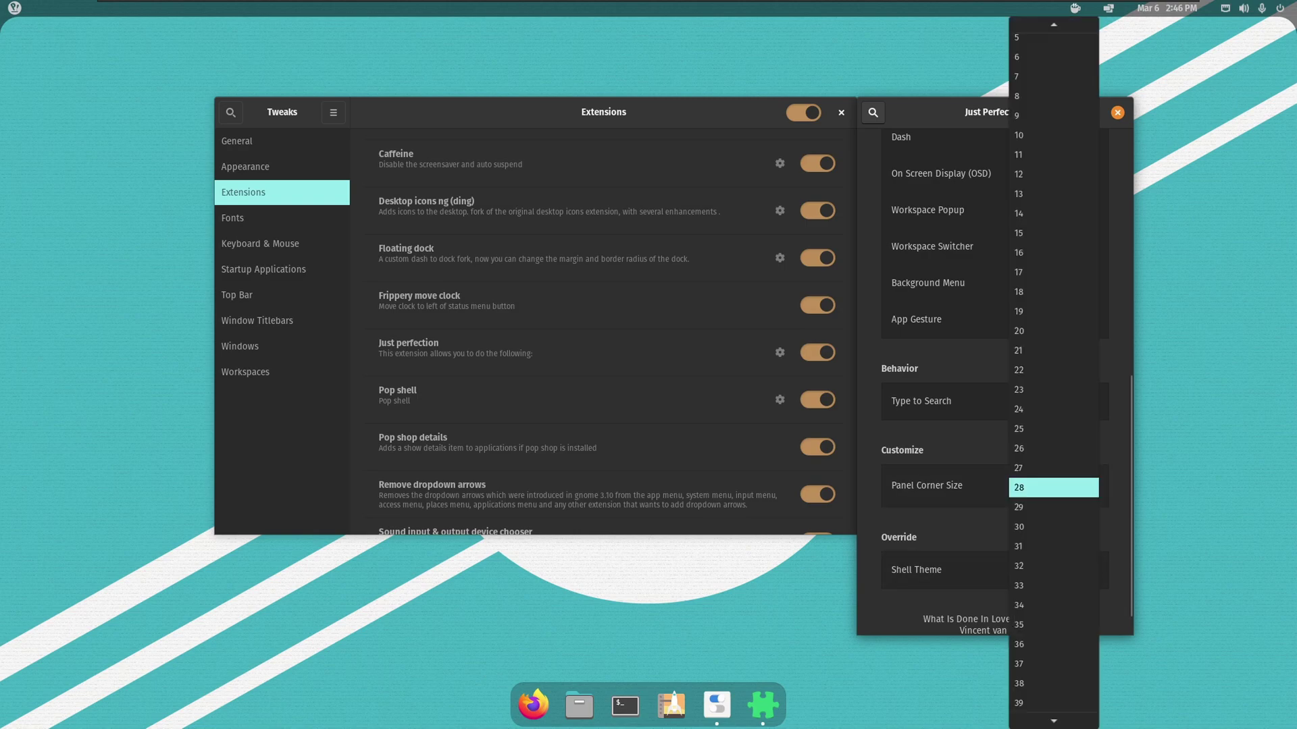
click(1054, 486)
click(1054, 63)
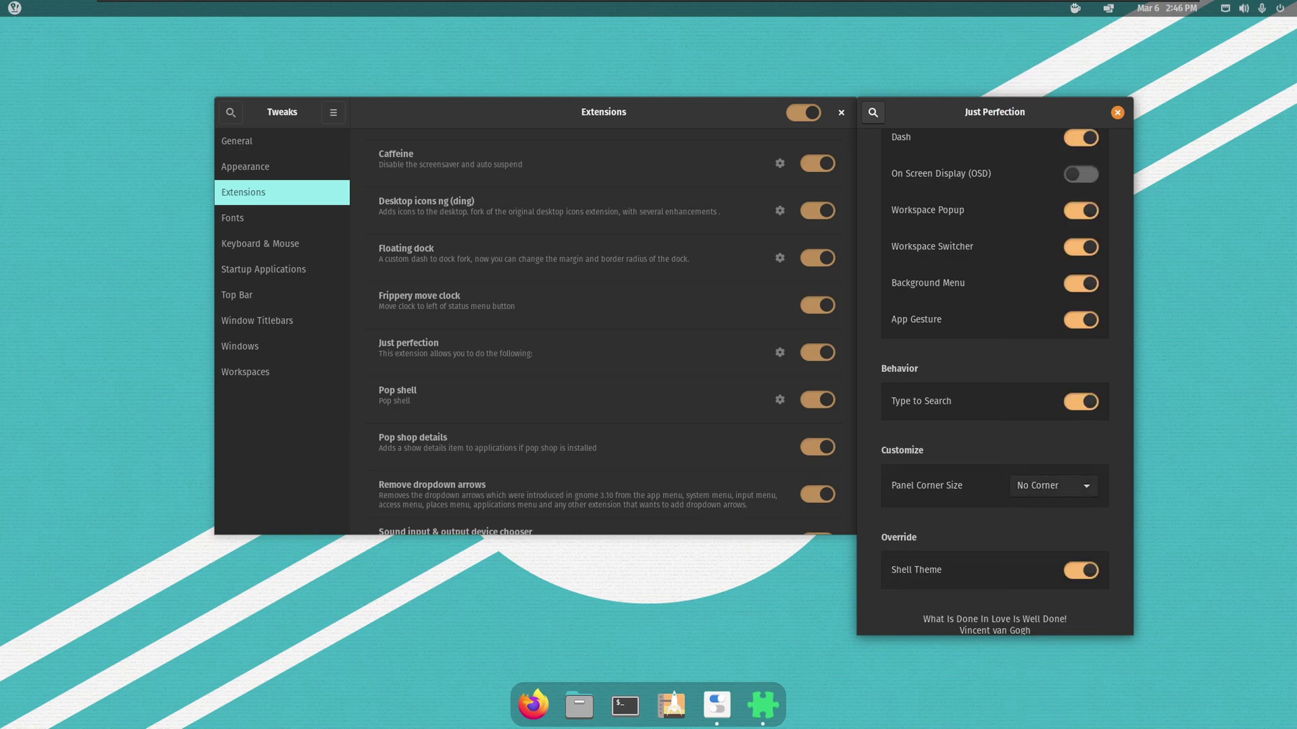
Close the Just Perfection and Tweaks windows and check the sound device entries in the system menu
click(1117, 112)
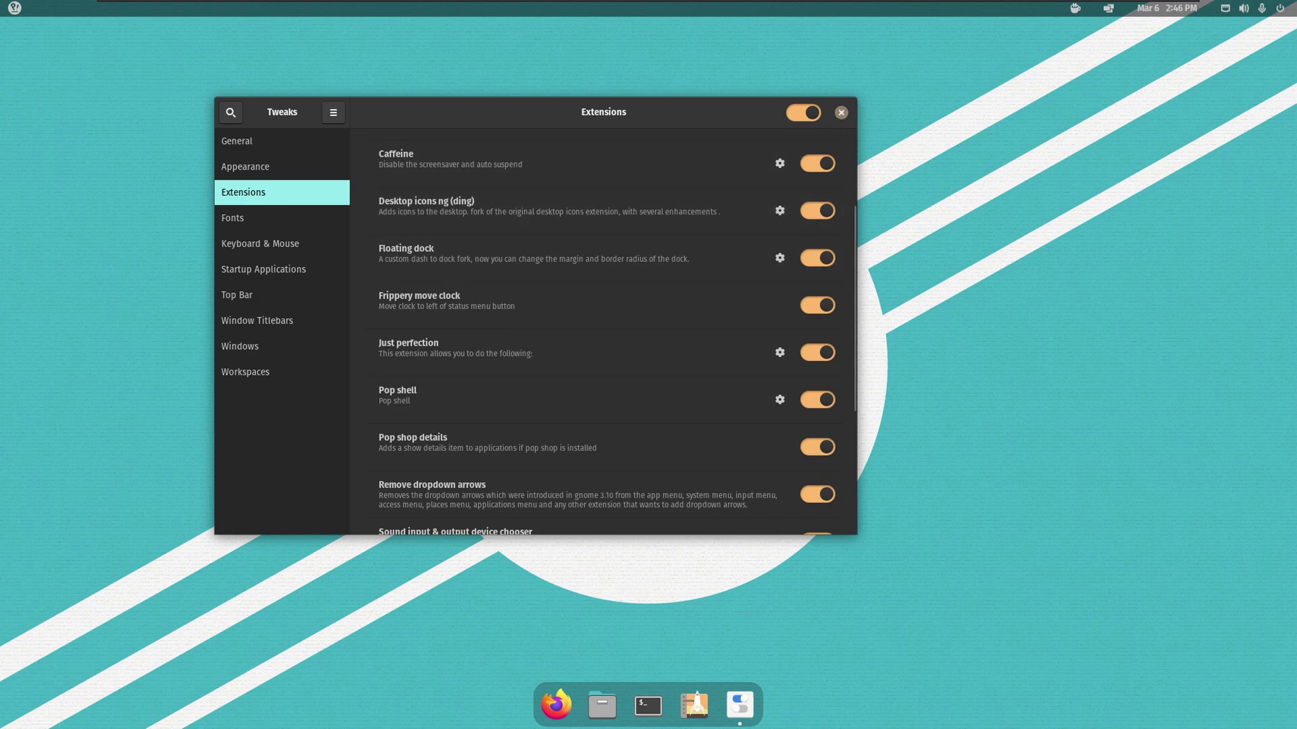
click(841, 112)
click(1252, 8)
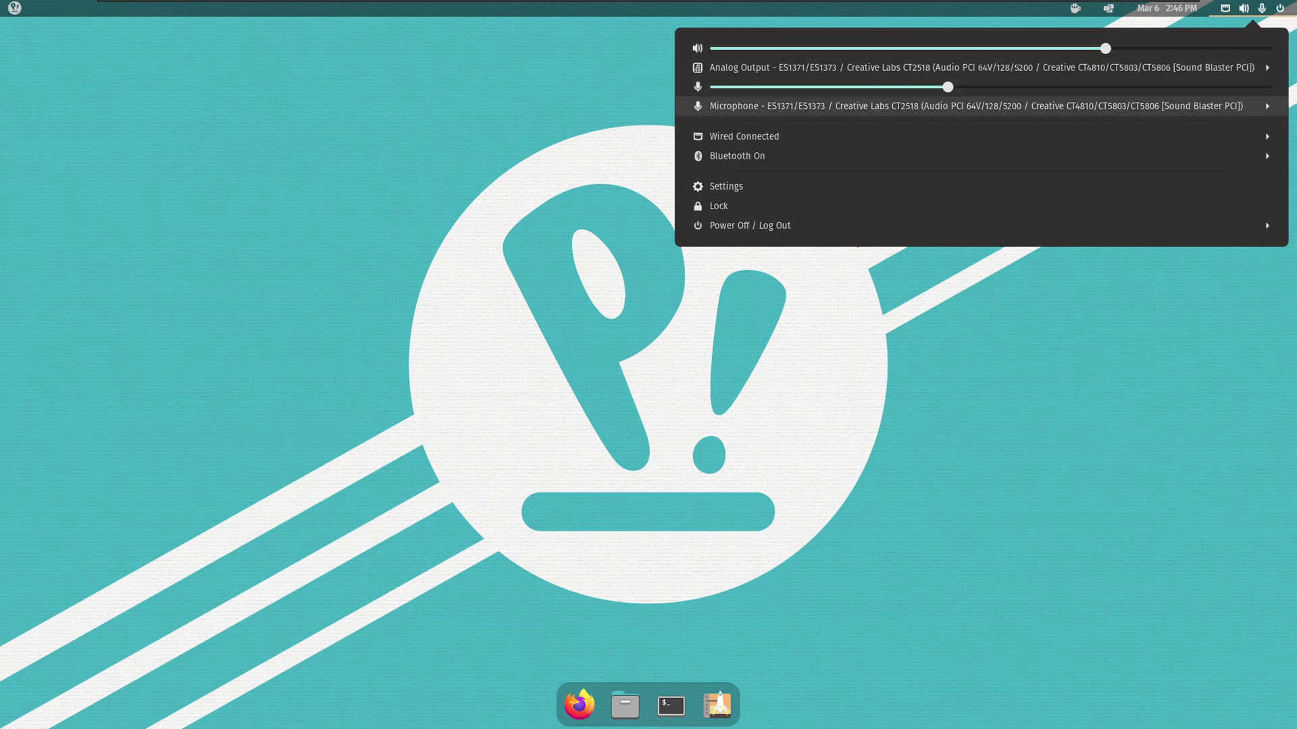
key(Escape)
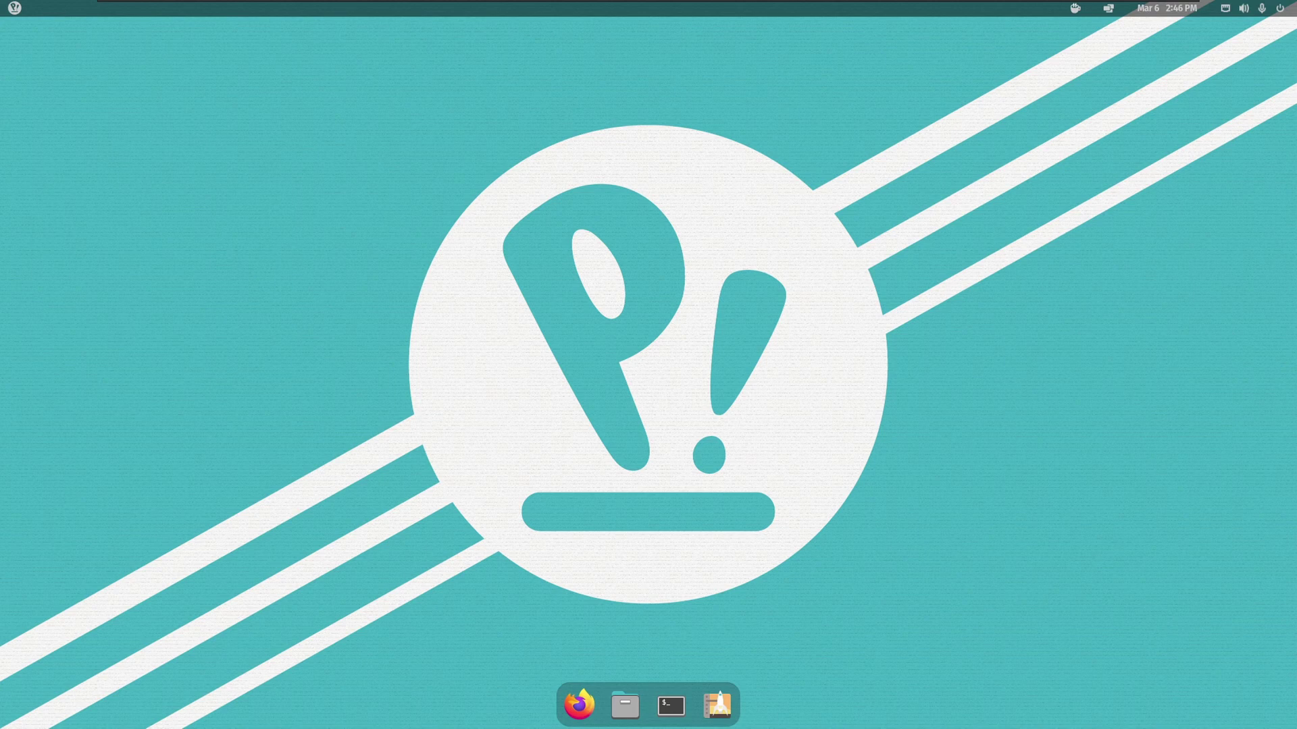
Launch Firefox, search for "chrome os theme gtk3" and open the ChromeOS GTK Theme page on gnome-look.org
click(580, 705)
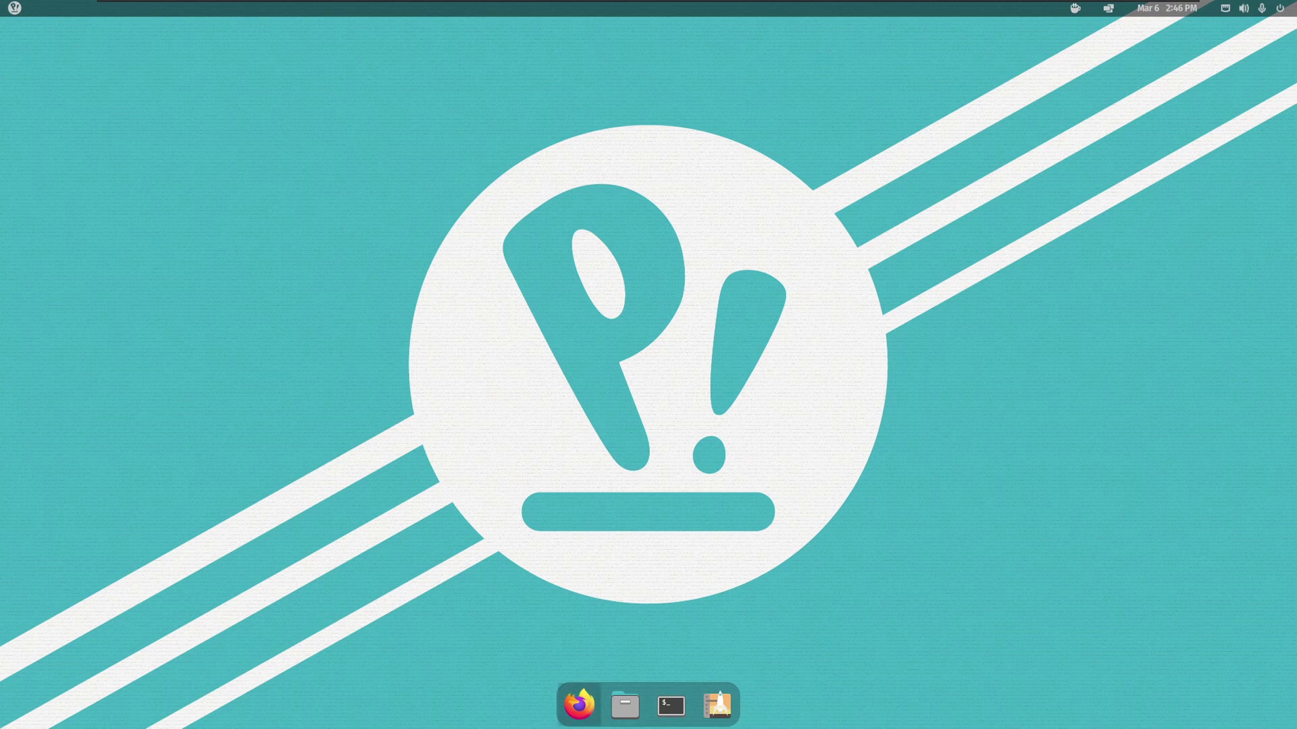
click(579, 705)
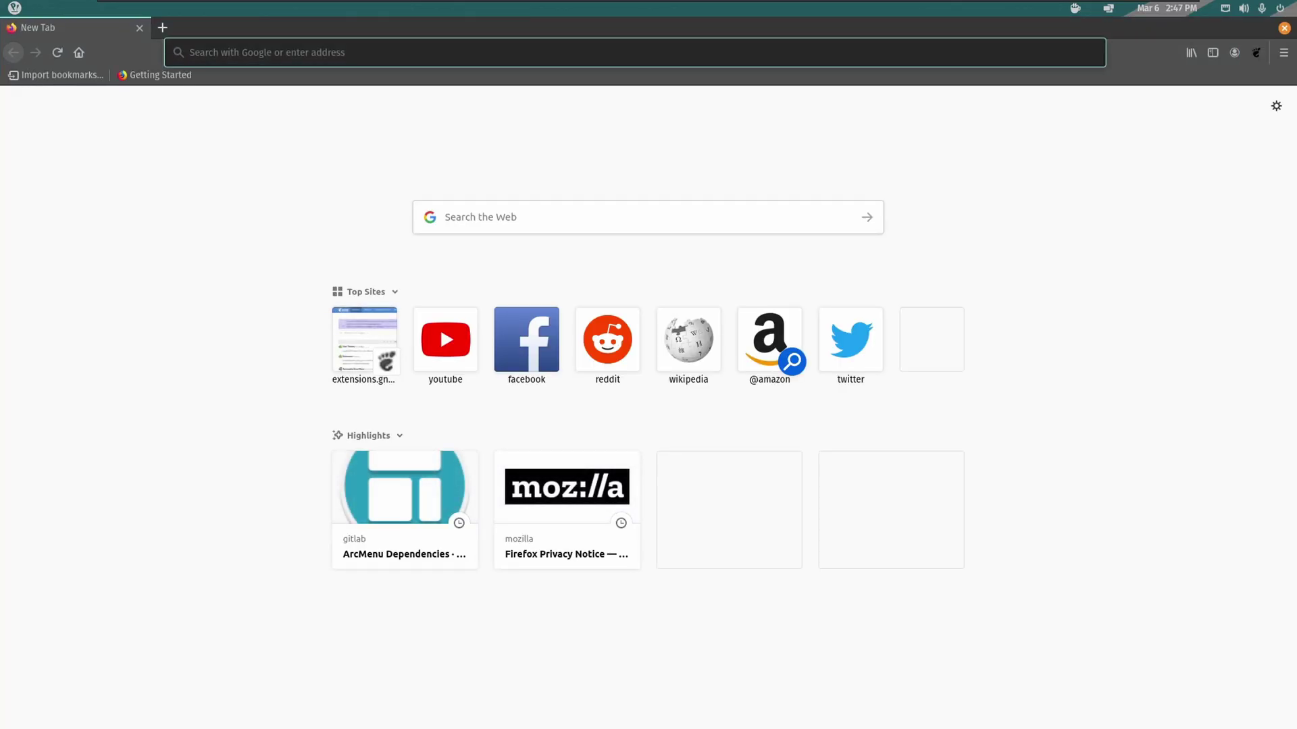
text(chrome os )
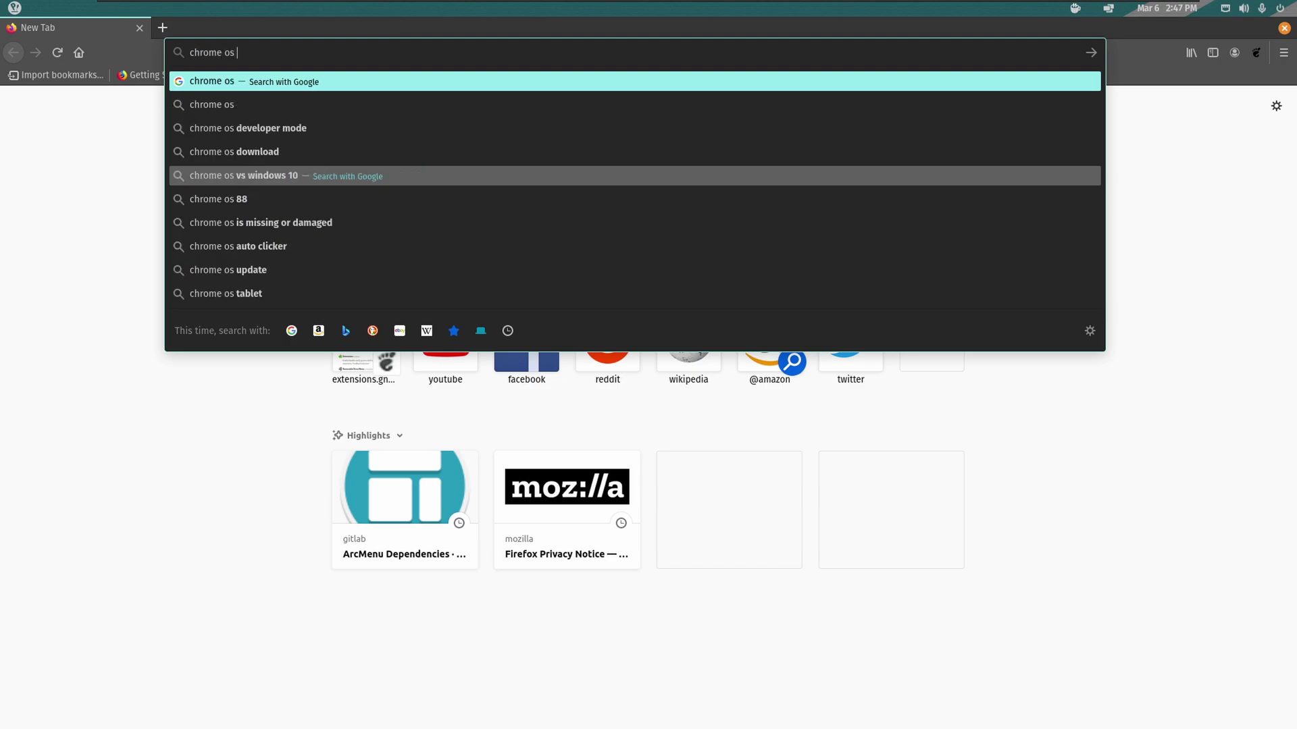
text(theme gtk3)
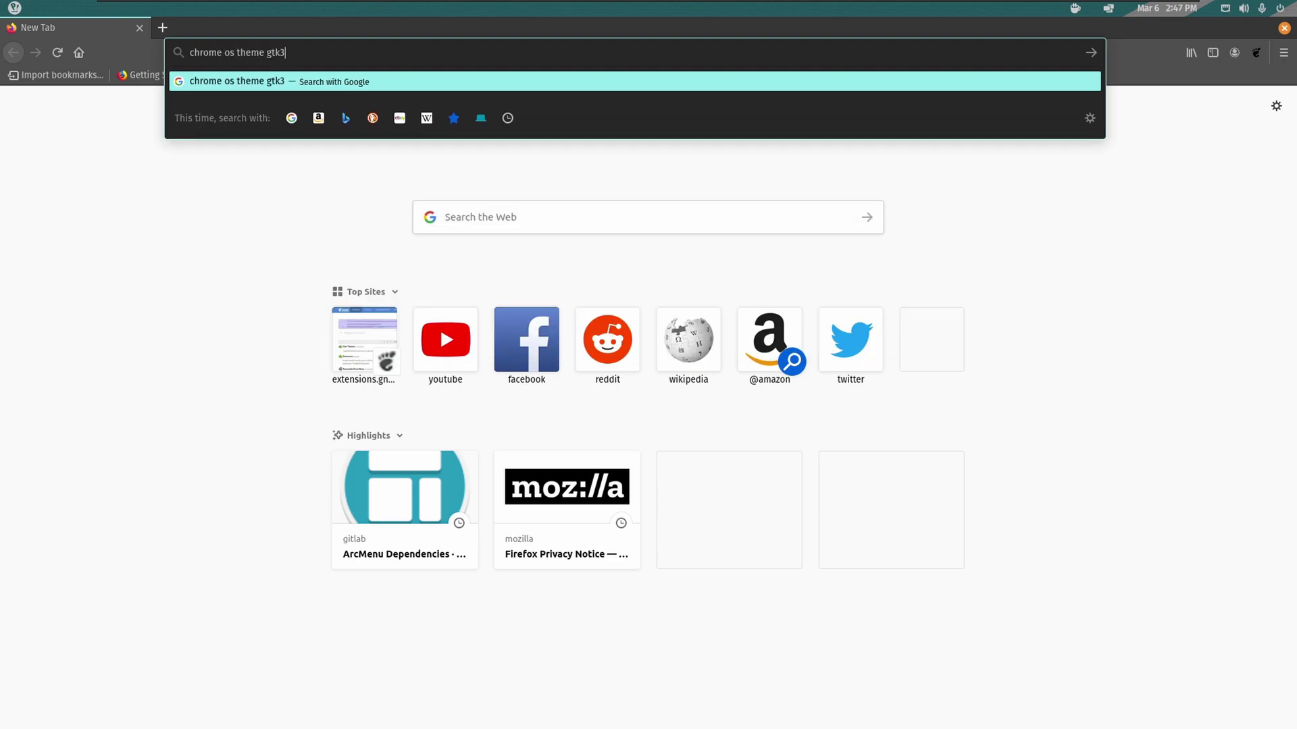
key(Return)
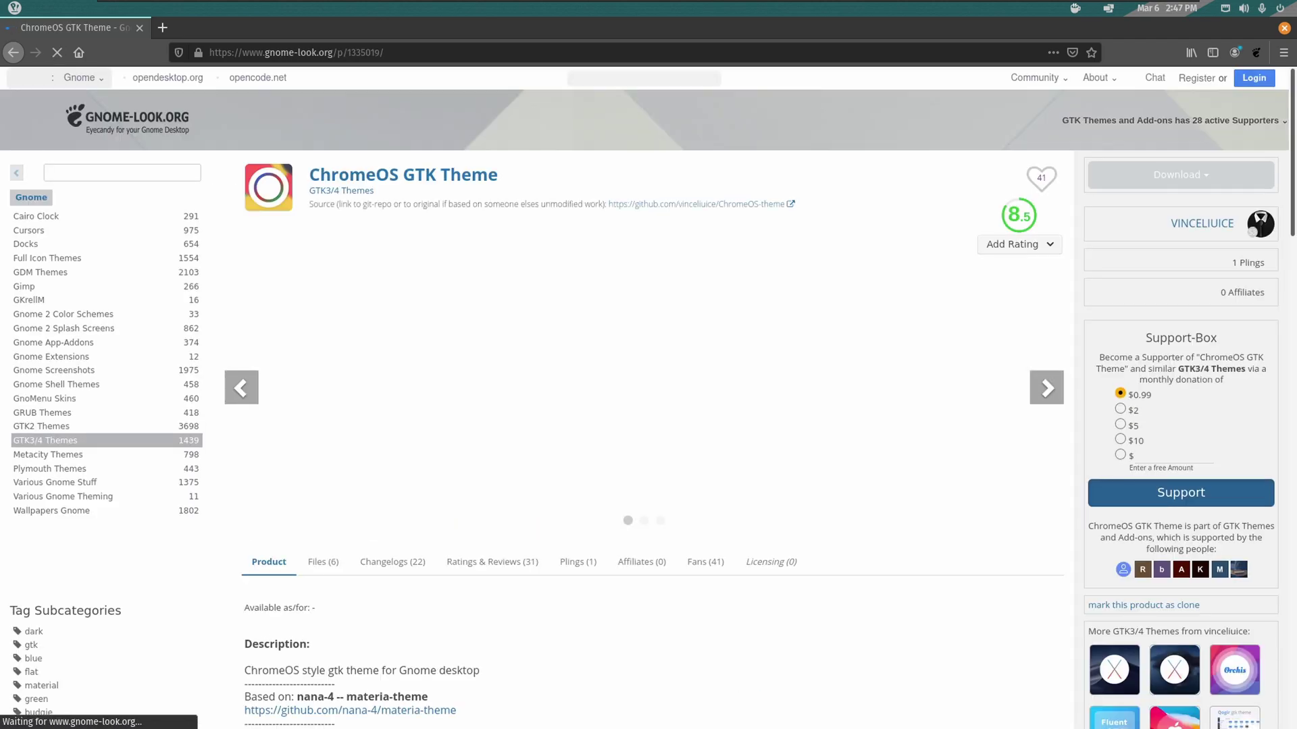
click(1180, 174)
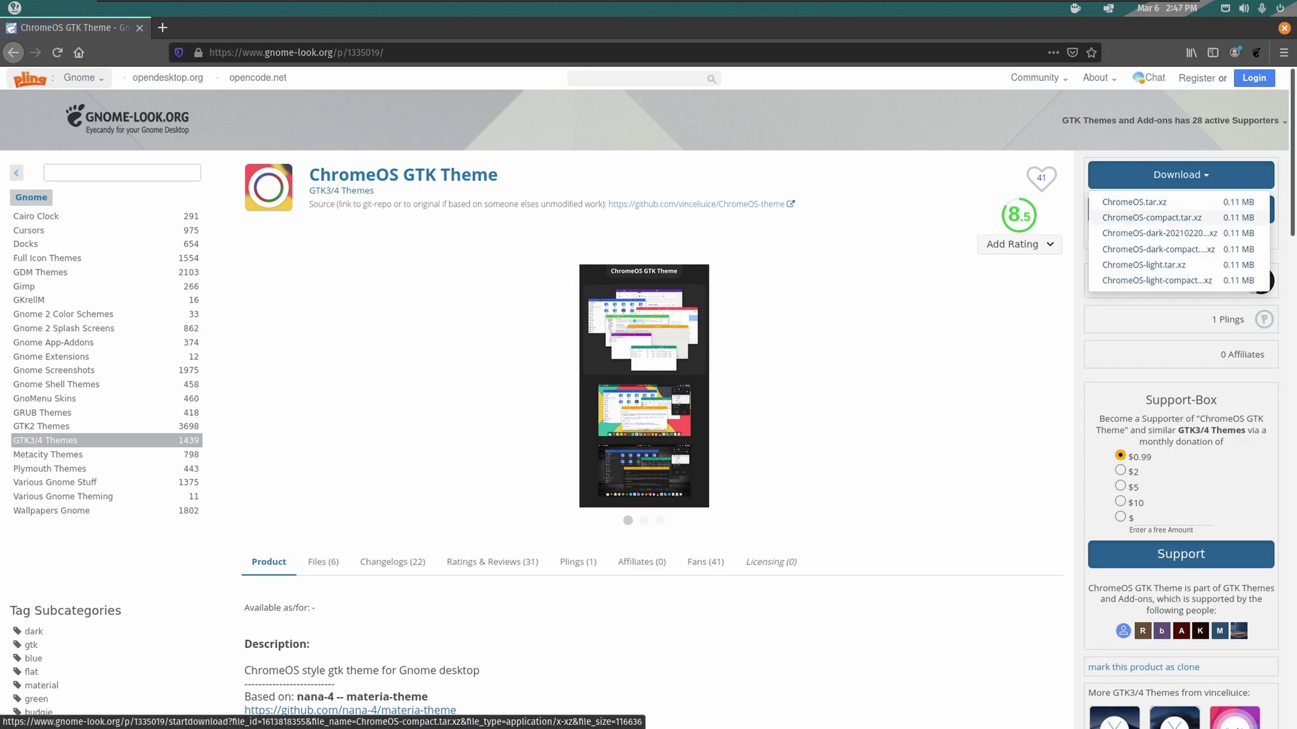
click(1169, 249)
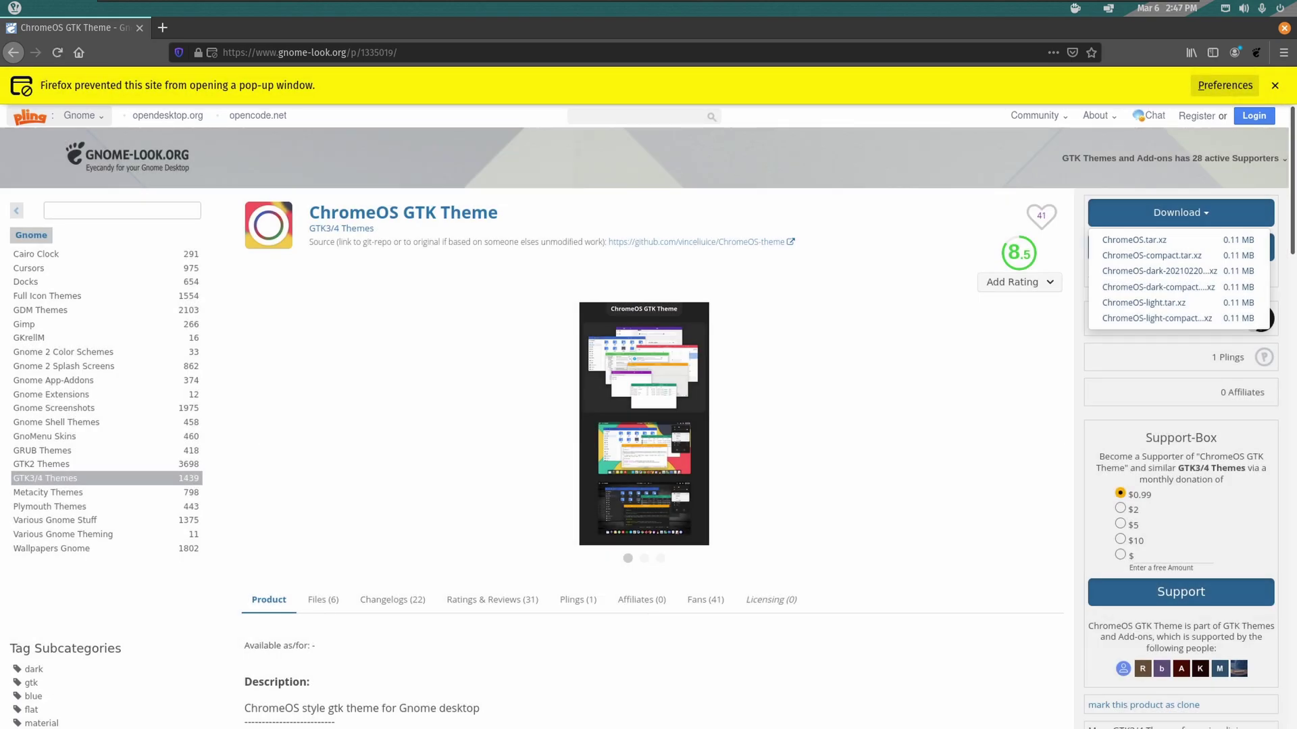
click(1224, 85)
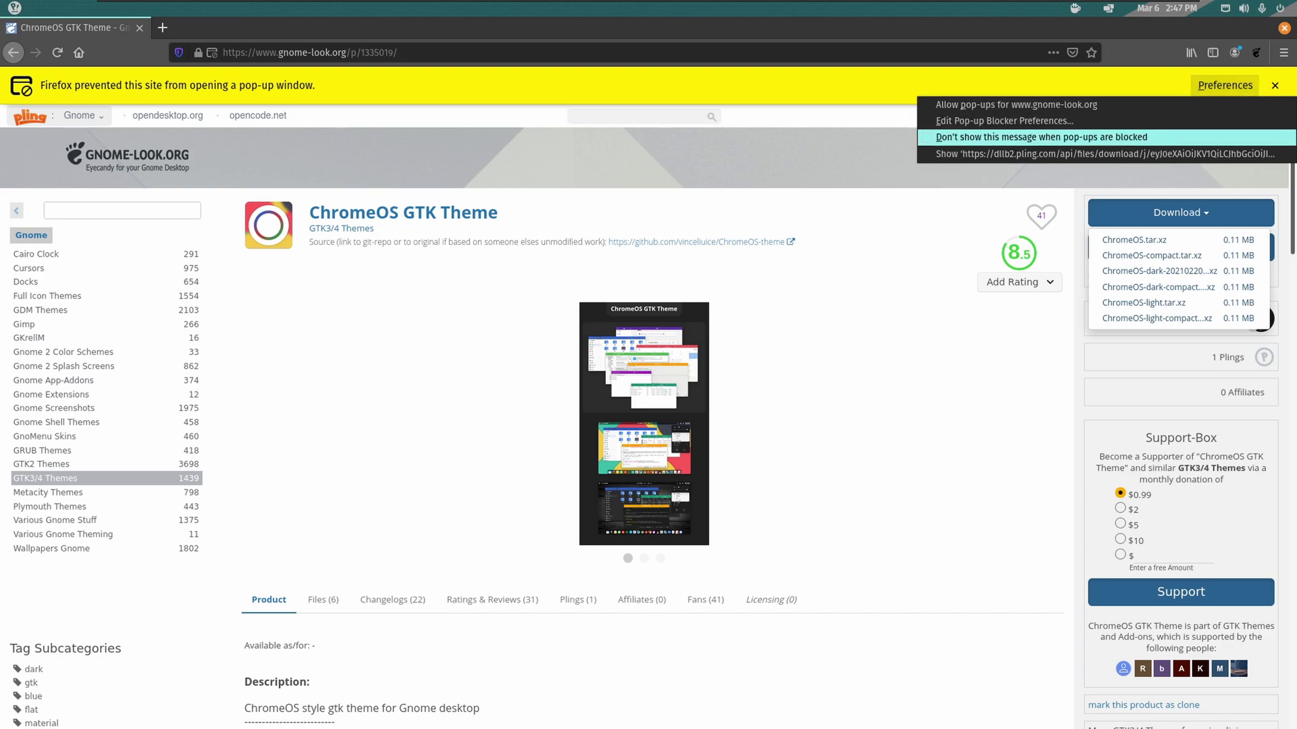
key(Up)
key(Up)
key(Return)
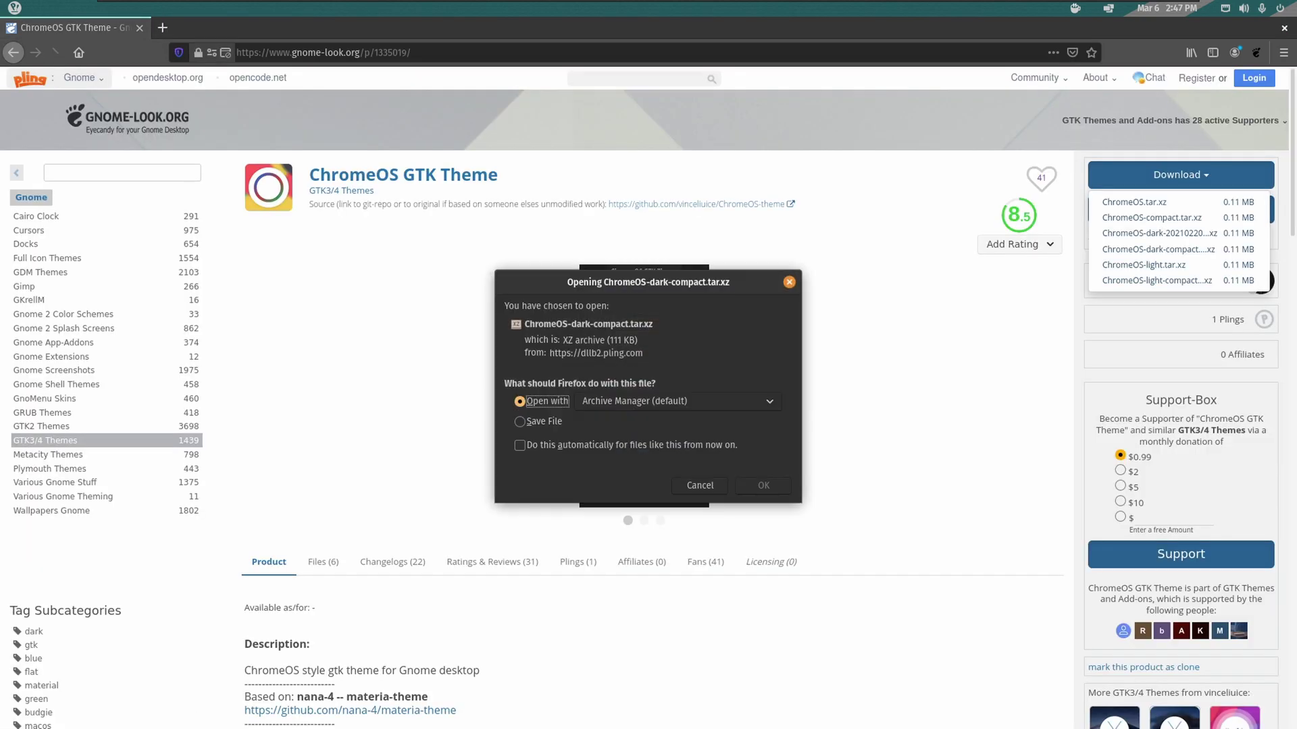
key(Down)
key(Return)
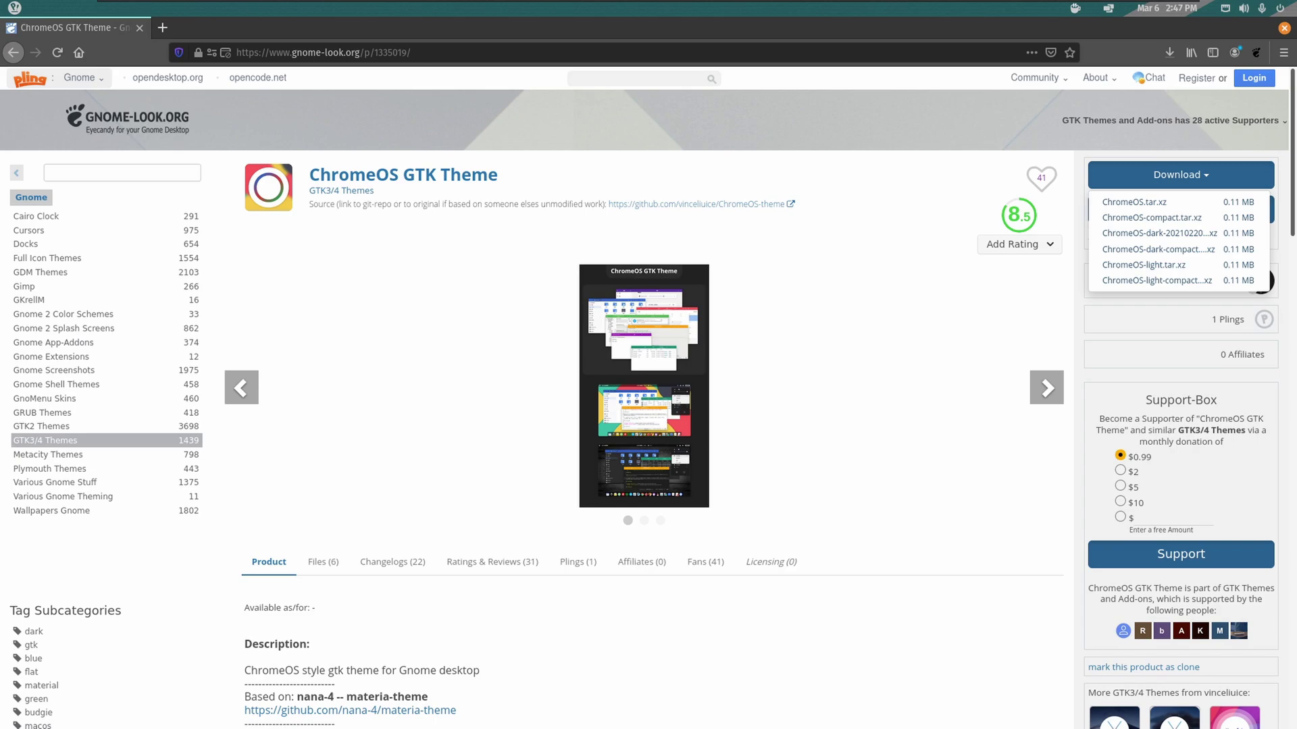
Try to find "whitesur" with the category search on the gnome-look.org page
click(108, 173)
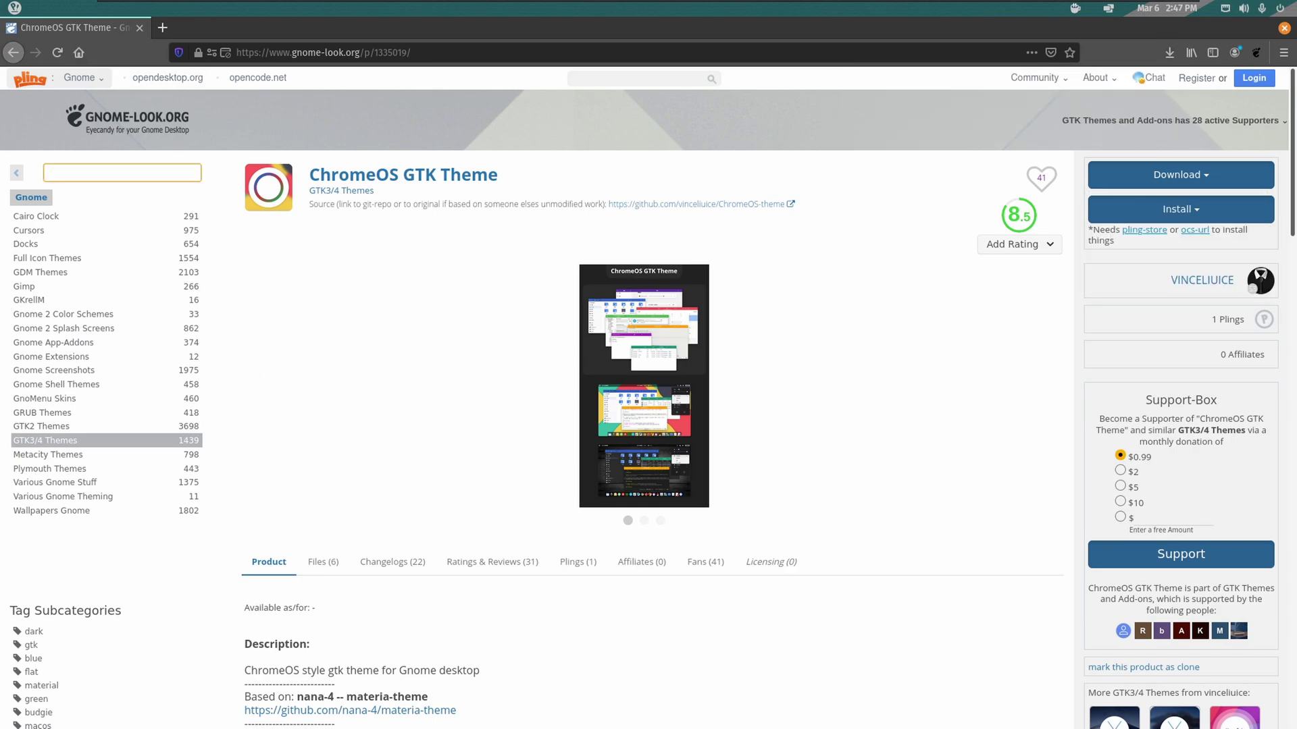
text(whitesur)
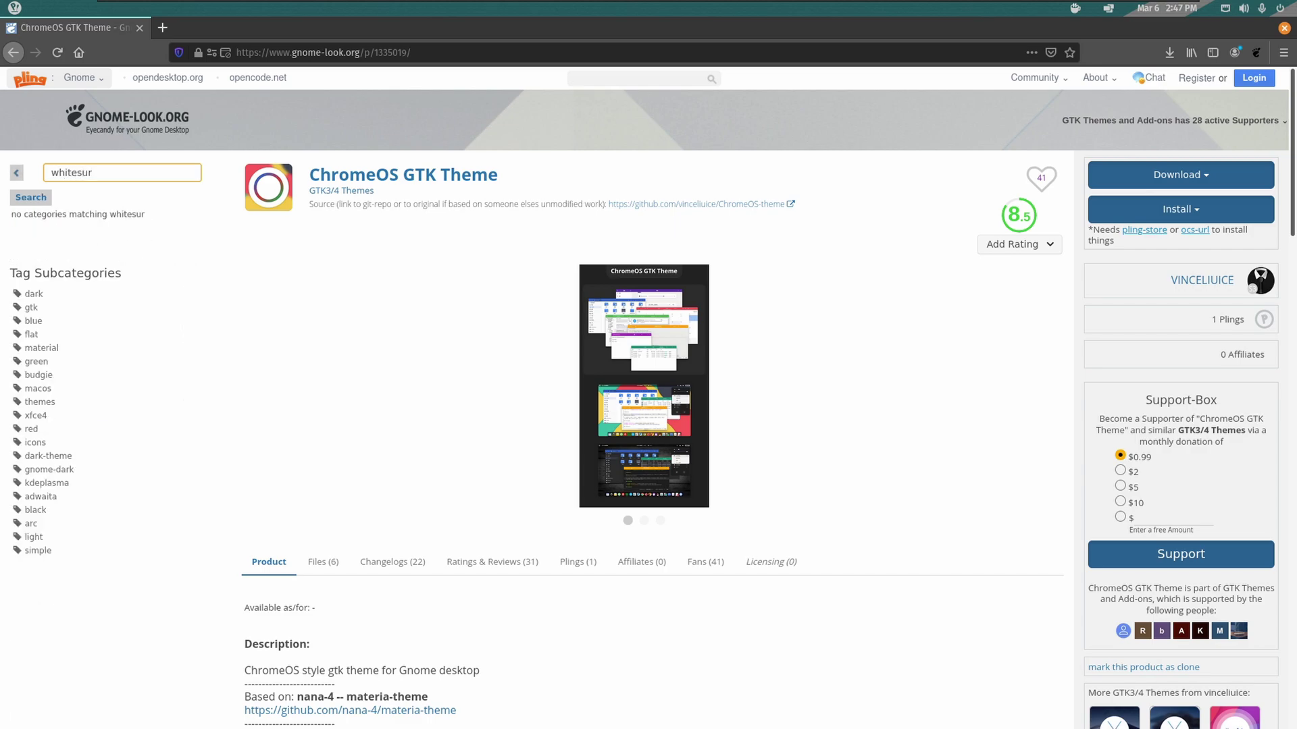
key(Return)
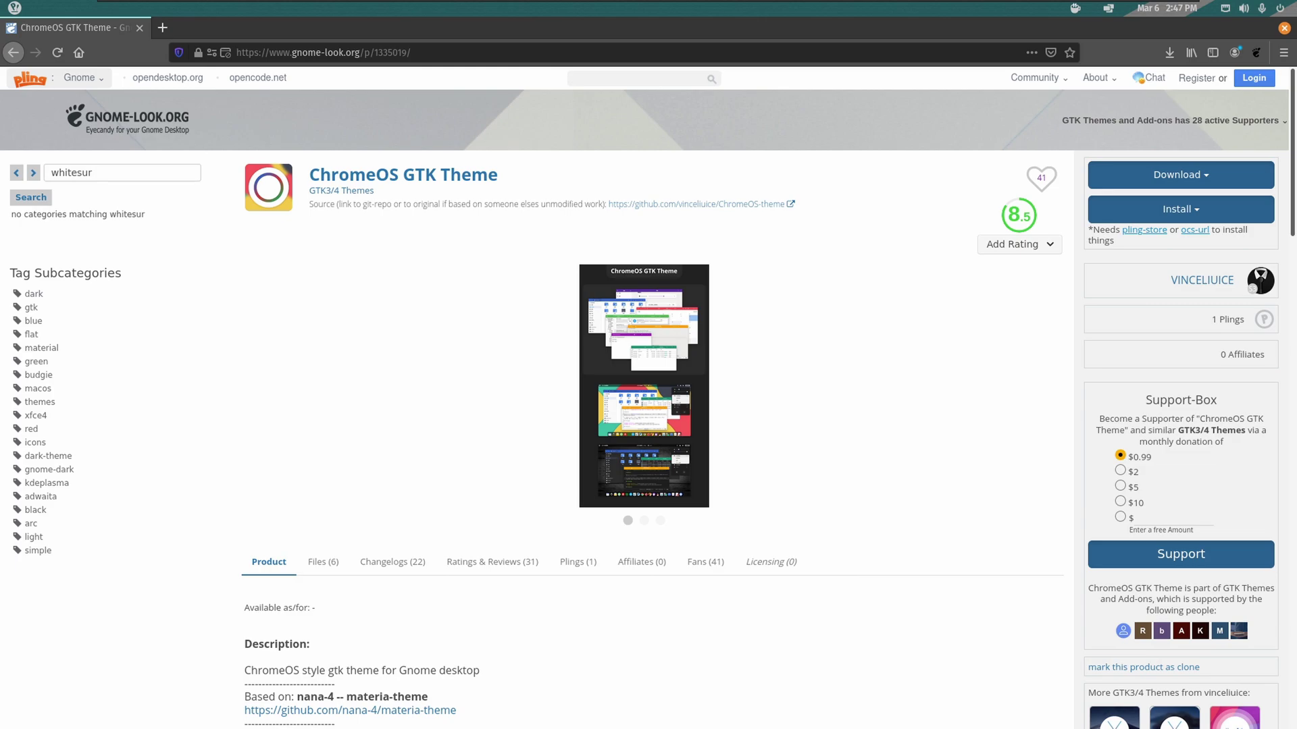
Search the web for "whitesur", open the vinceliuice/WhiteSur-gtk-theme GitHub repository and look through its files and README
key(ctrl+l)
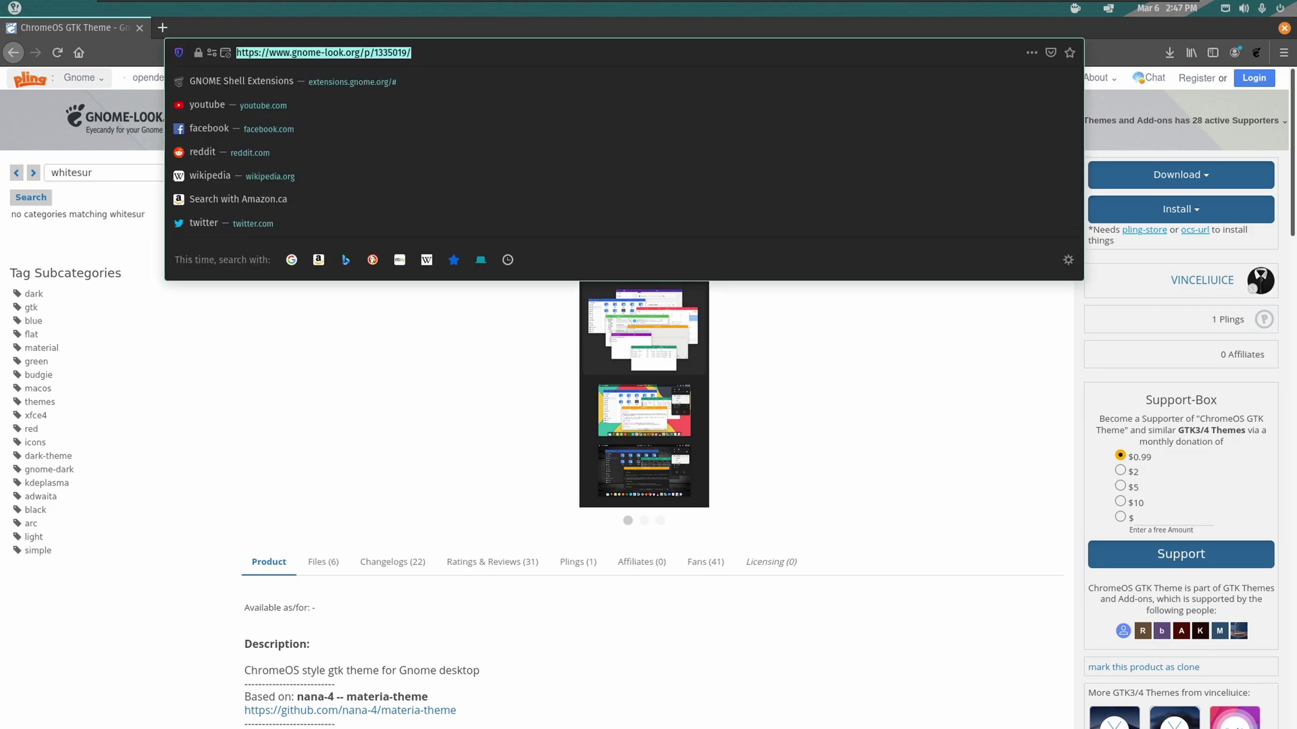
text(whitesur)
key(Return)
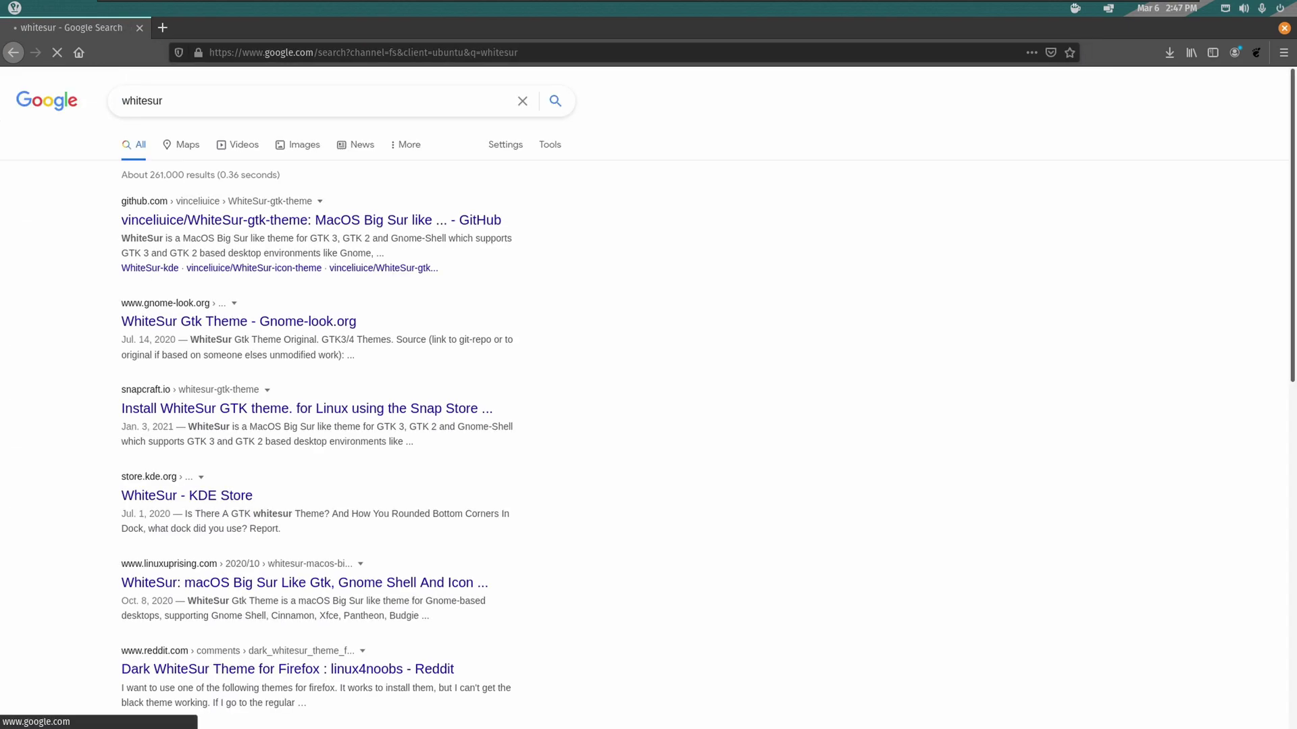
click(186, 220)
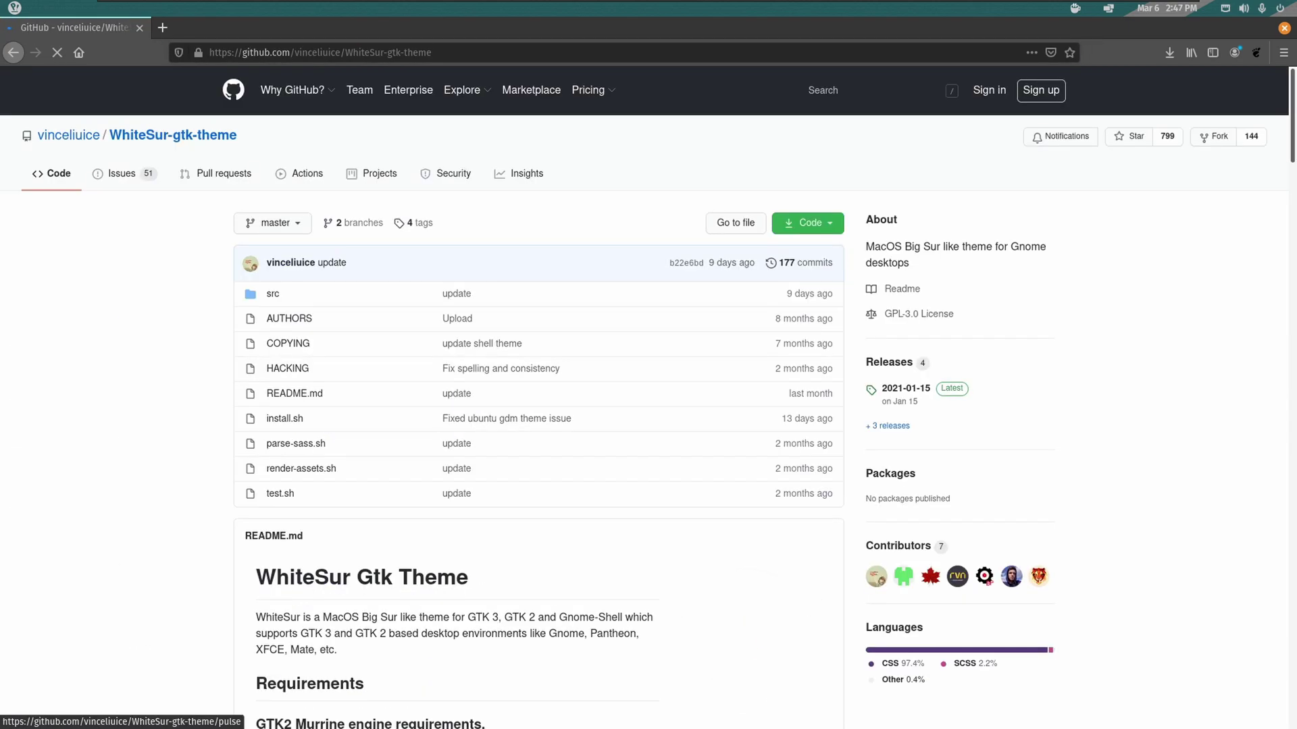
scroll(304, 353, down, 3)
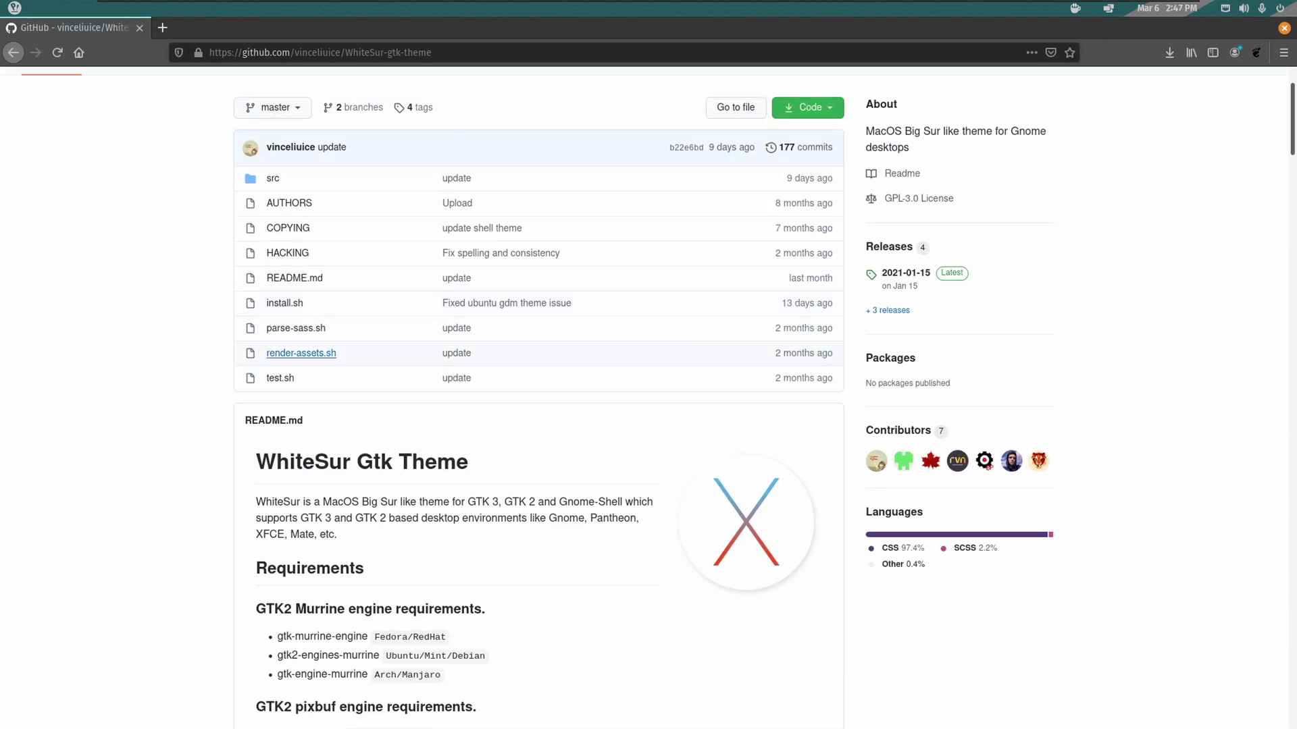
scroll(696, 375, down, 5)
scroll(702, 378, up, 6)
scroll(702, 382, down, 1)
scroll(541, 406, down, 5)
Return to the search results, open the WhiteSur Gtk Theme page on gnome-look.org and download WhiteSur-dark.tar.xz
click(13, 53)
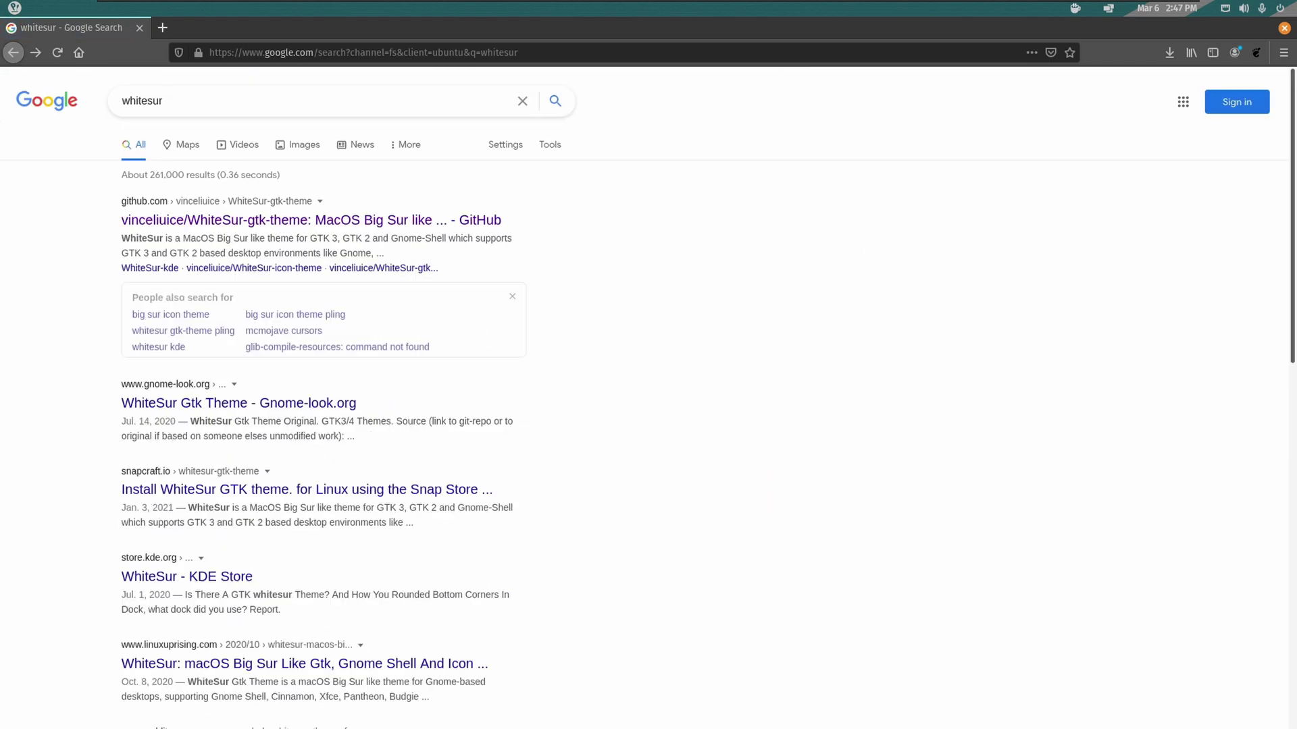
click(238, 403)
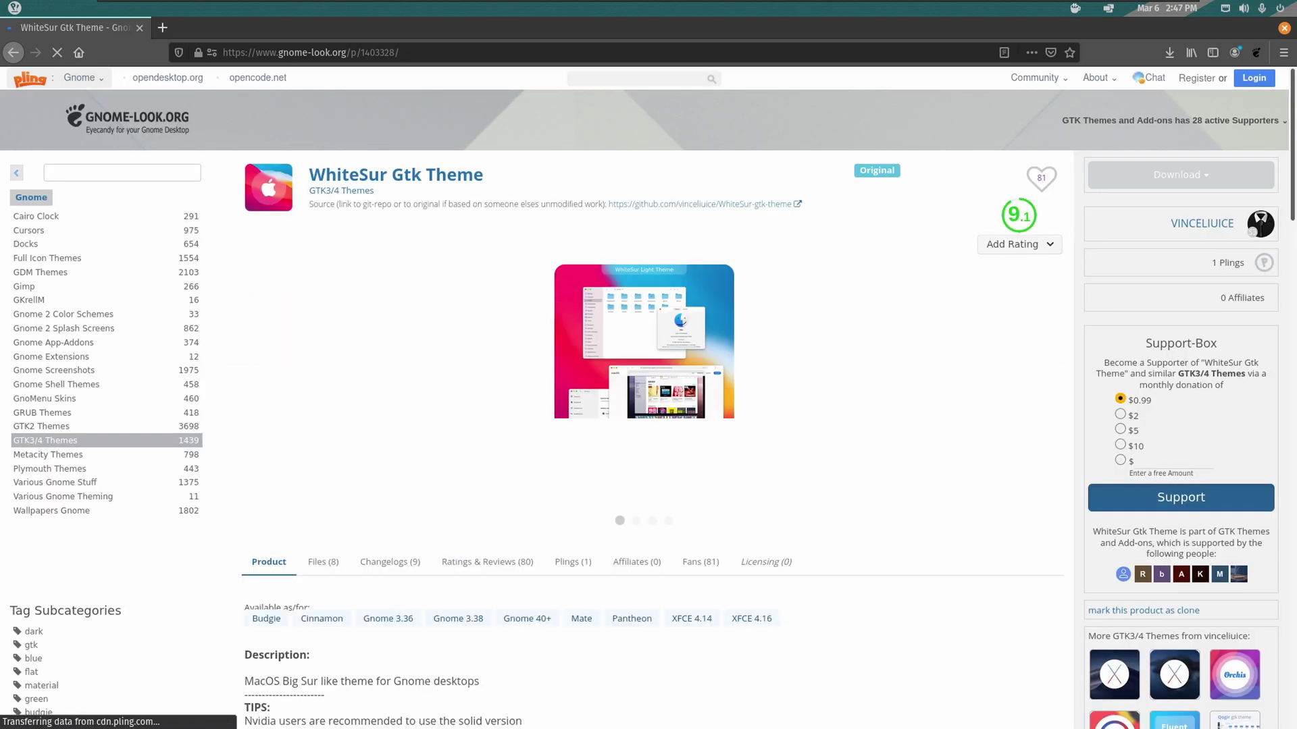
click(1181, 175)
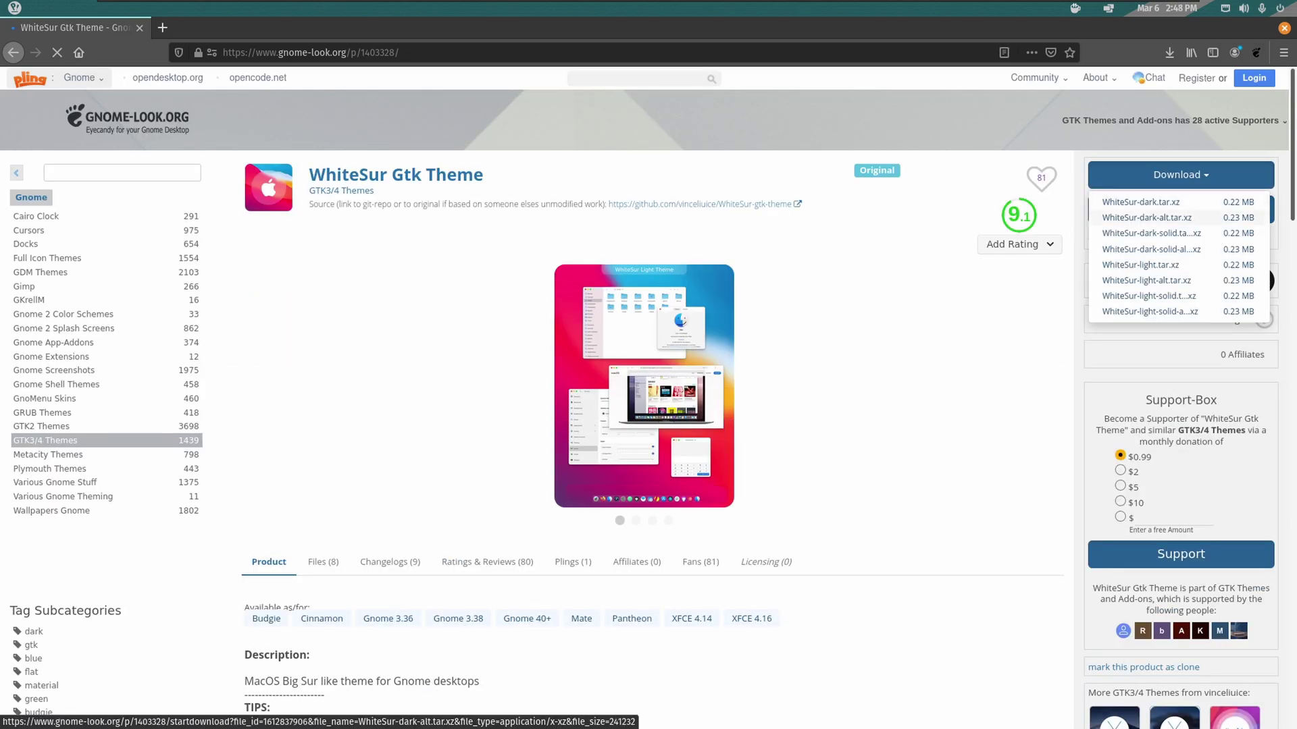
click(1141, 202)
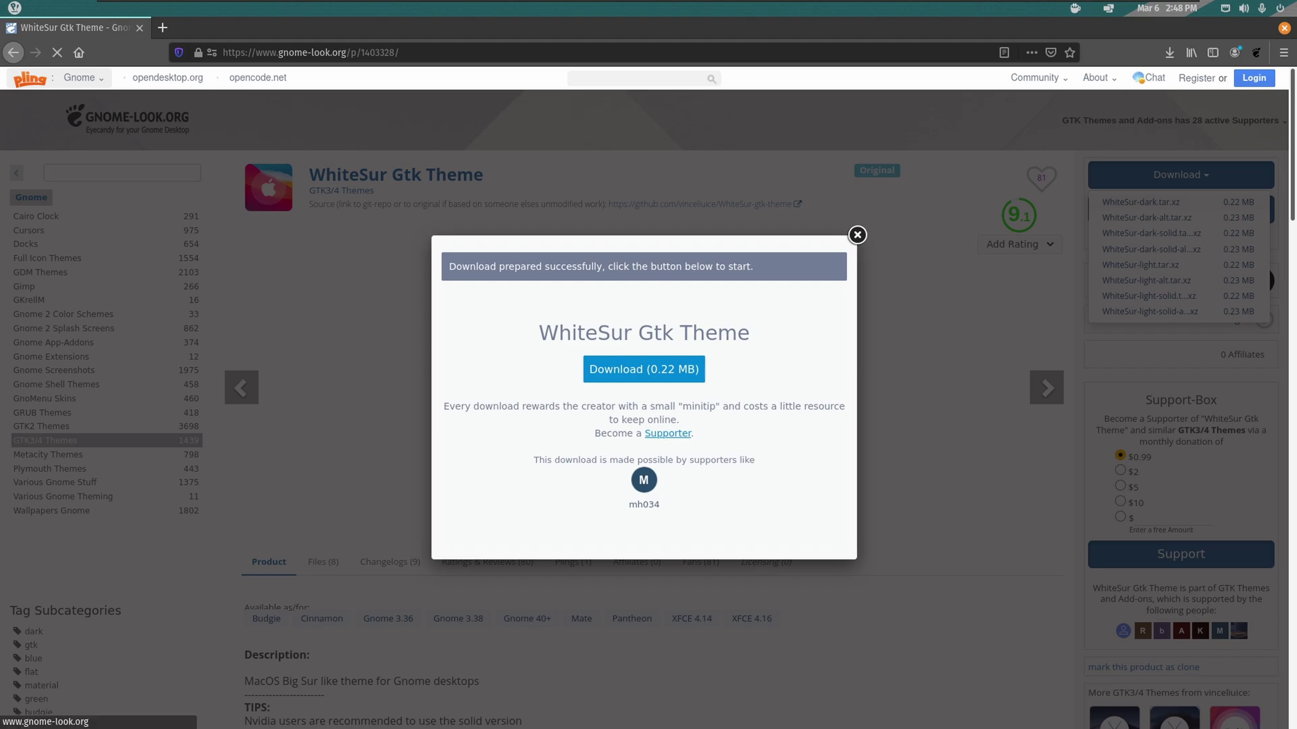
click(644, 369)
click(763, 485)
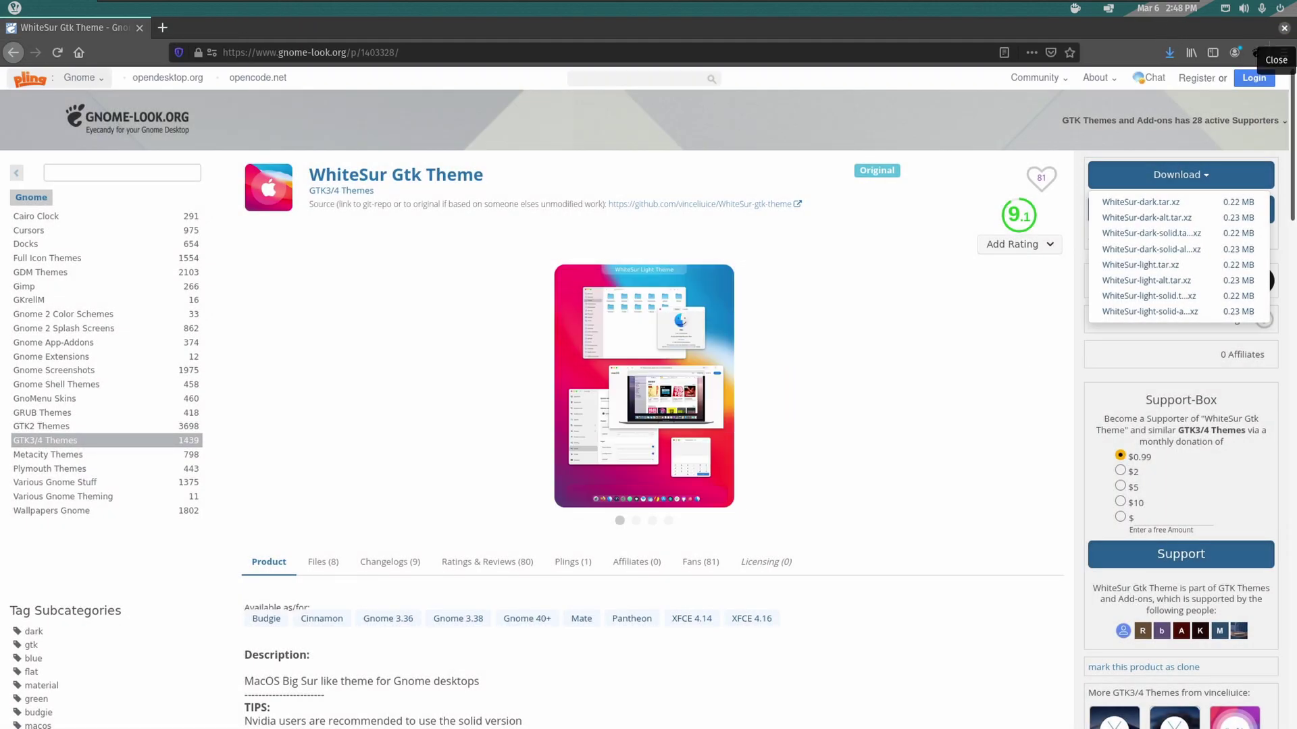
Search for "numic cirlle icon" in a new tab and open the numixproject/numix-icon-theme-circle GitHub repository in a separate tab
click(162, 27)
text(numxic)
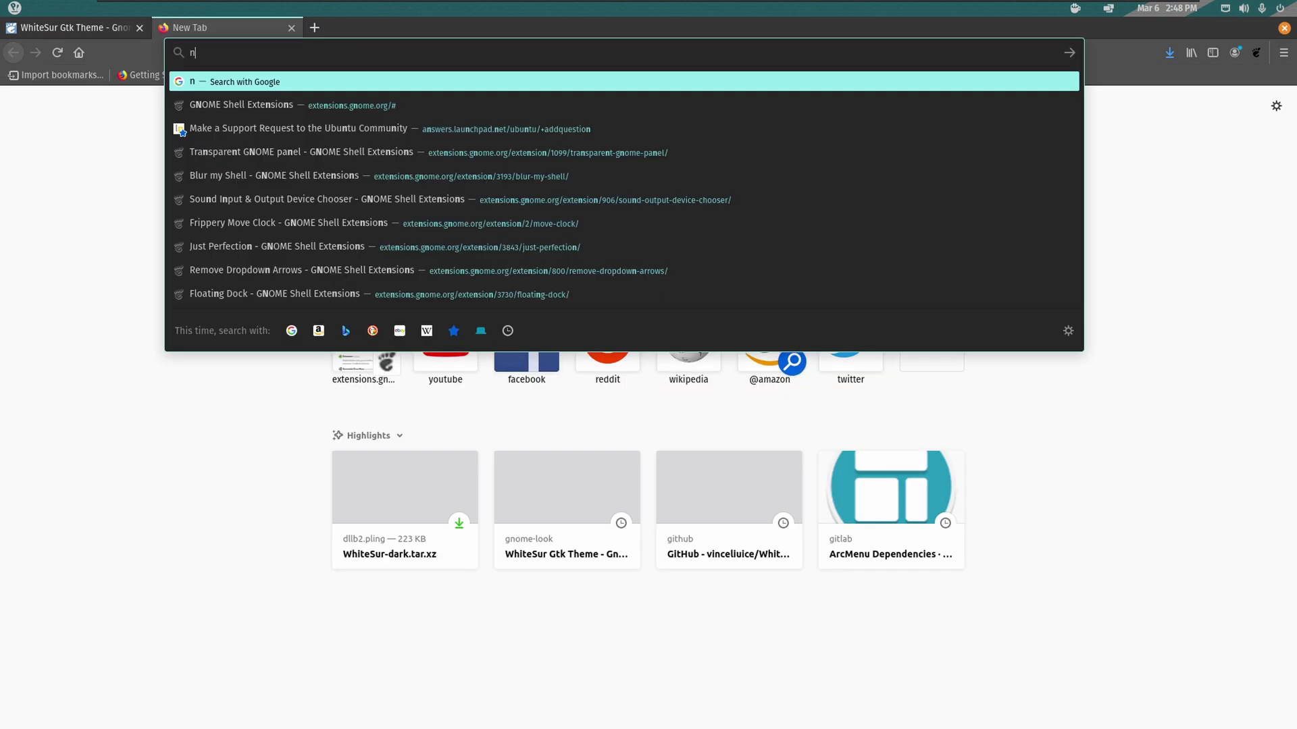
key(BackSpace)
key(BackSpace)
key(BackSpace)
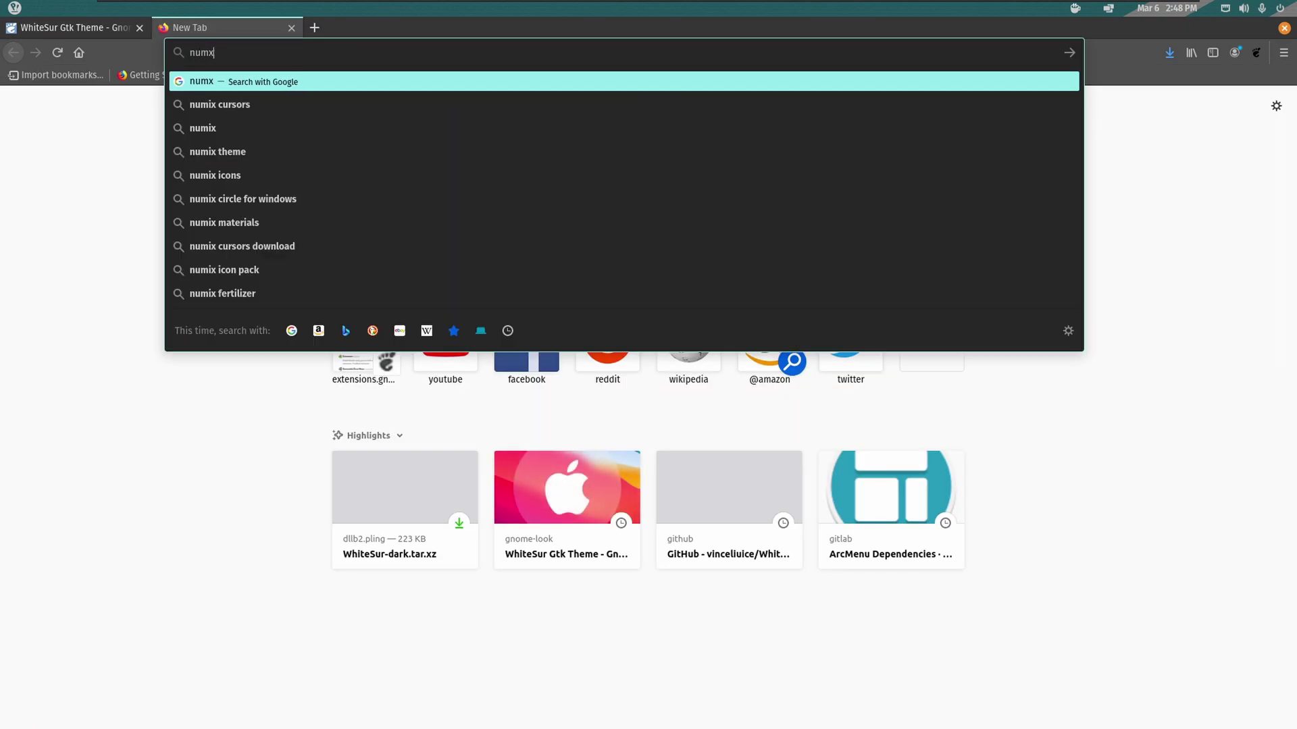
text(ic cirl )
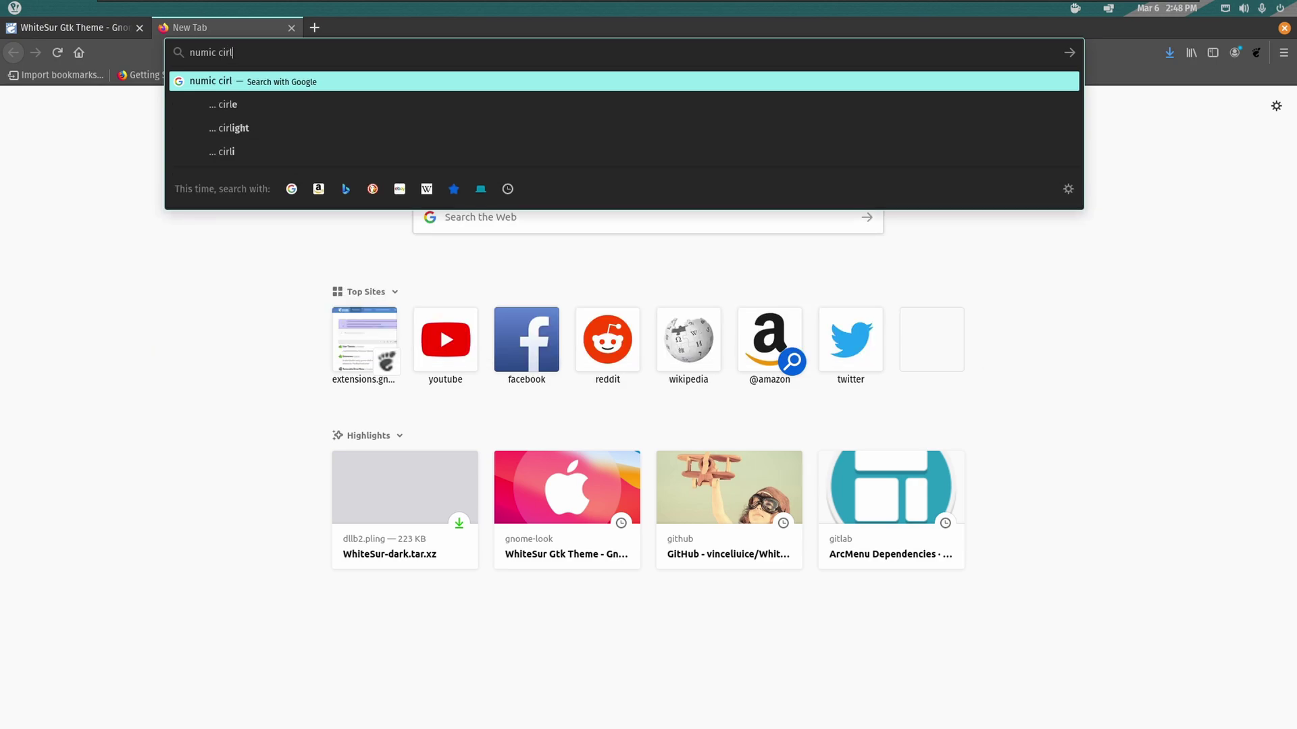
text(le icon)
key(Return)
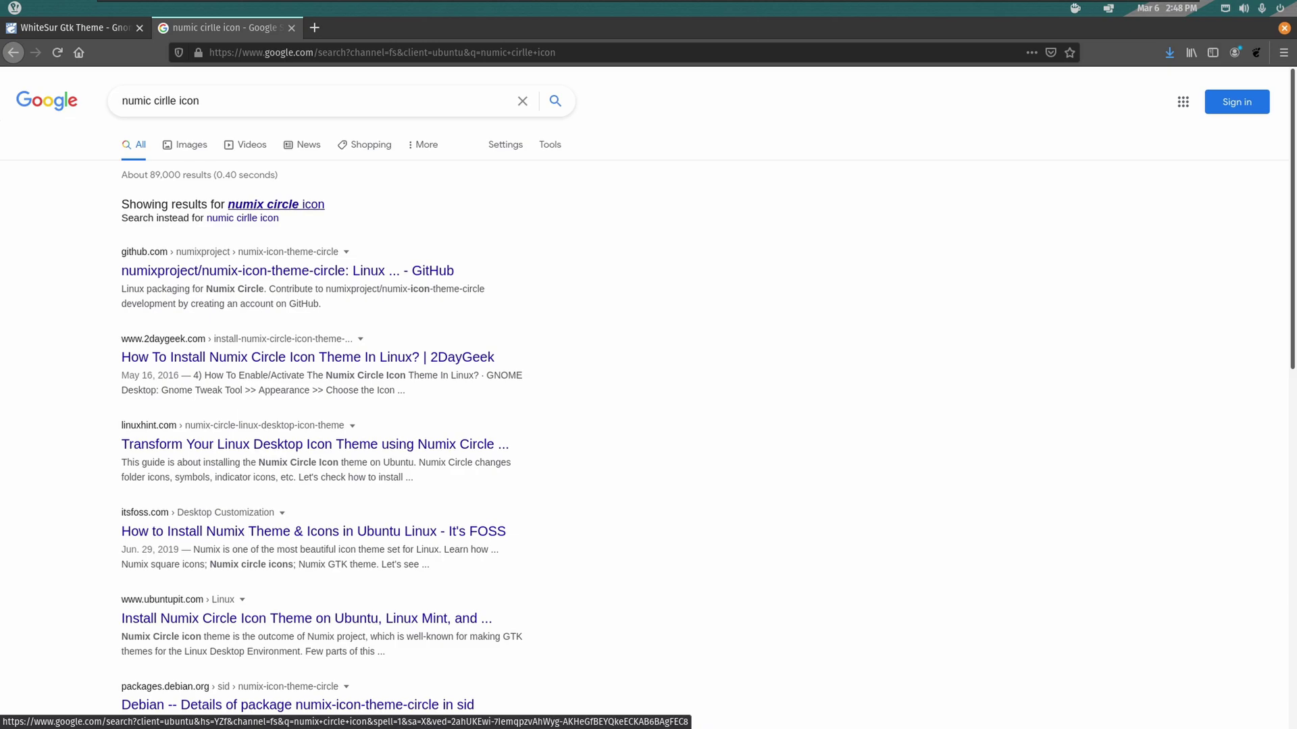
right_click(261, 222)
click(291, 235)
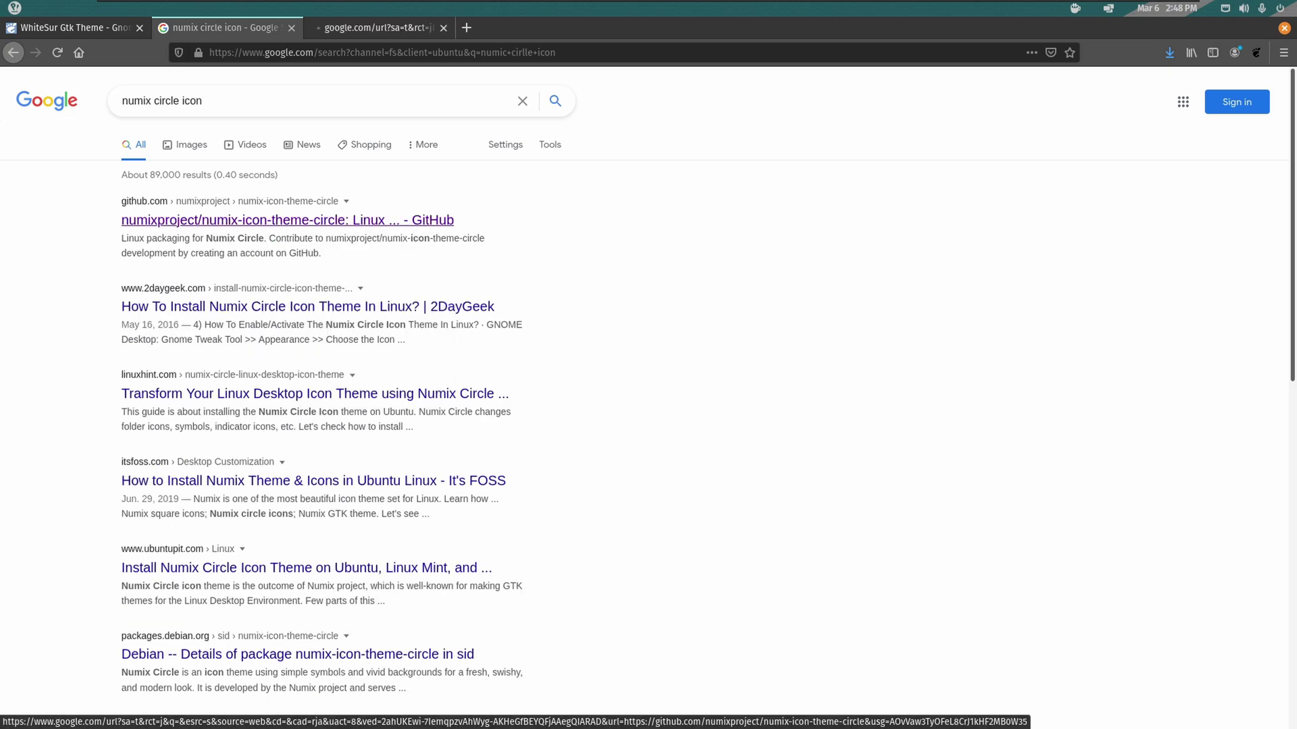
click(378, 28)
Switch to the Files app, show hidden files in the home folder and create a folder named .themes
mouse_move(676, 28)
mouse_down()
mouse_move(662, 156)
mouse_move(742, 64)
mouse_move(673, 46)
mouse_up()
click(624, 706)
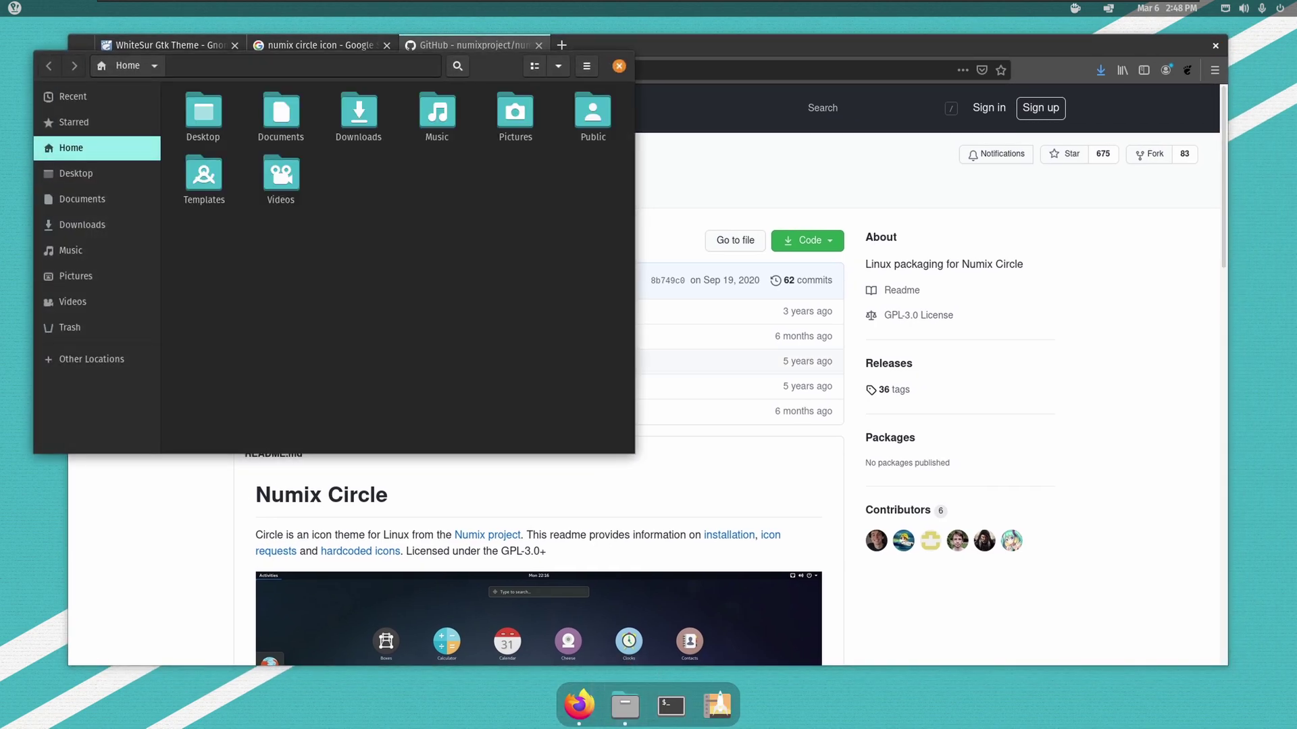
key(ctrl+h)
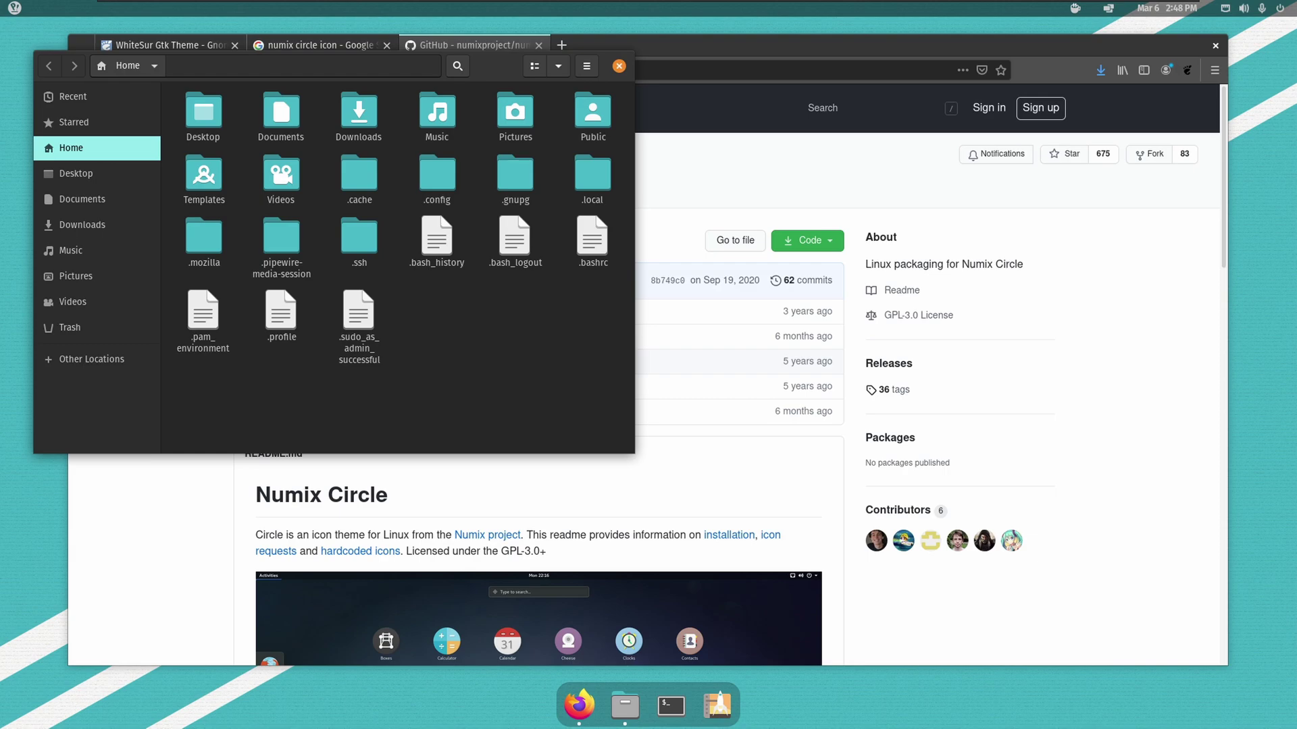
right_click(432, 410)
click(459, 417)
text(.)
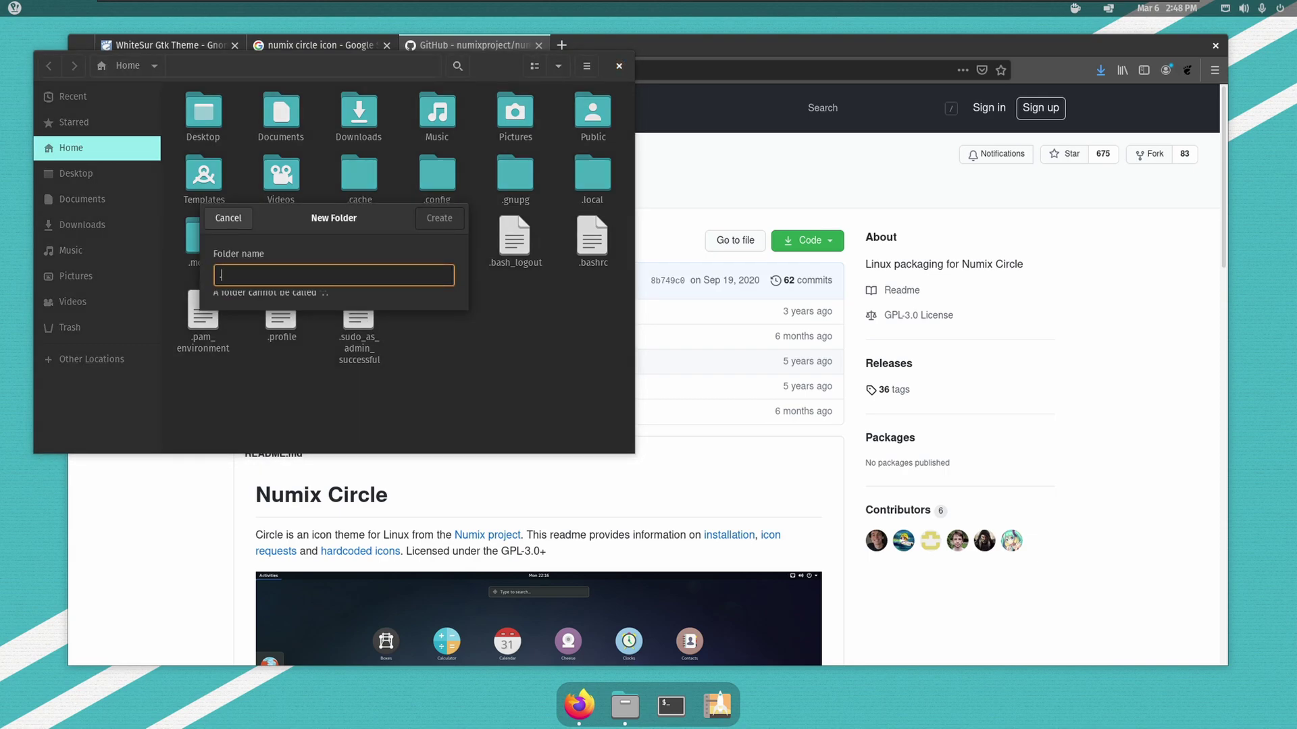
text(themes)
key(Return)
Create a folder named .icons in the home folder
right_click(501, 423)
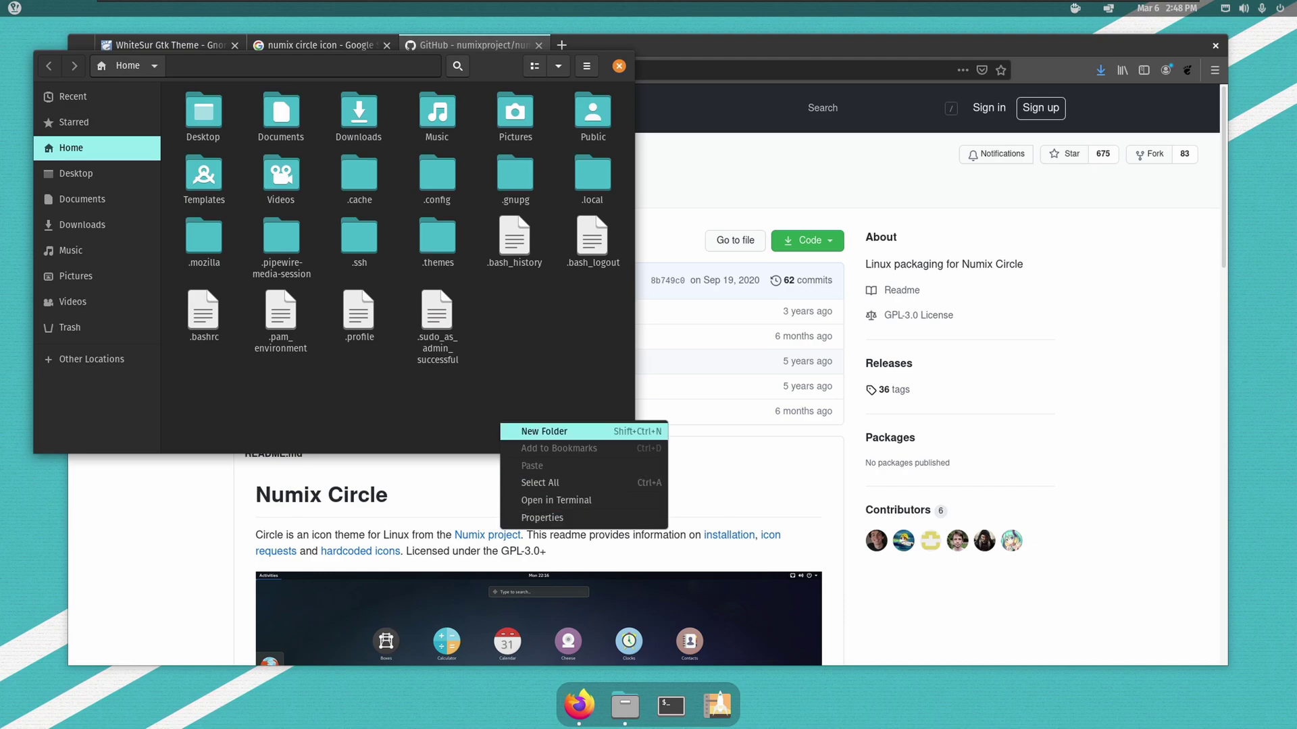
click(544, 431)
text(.icons)
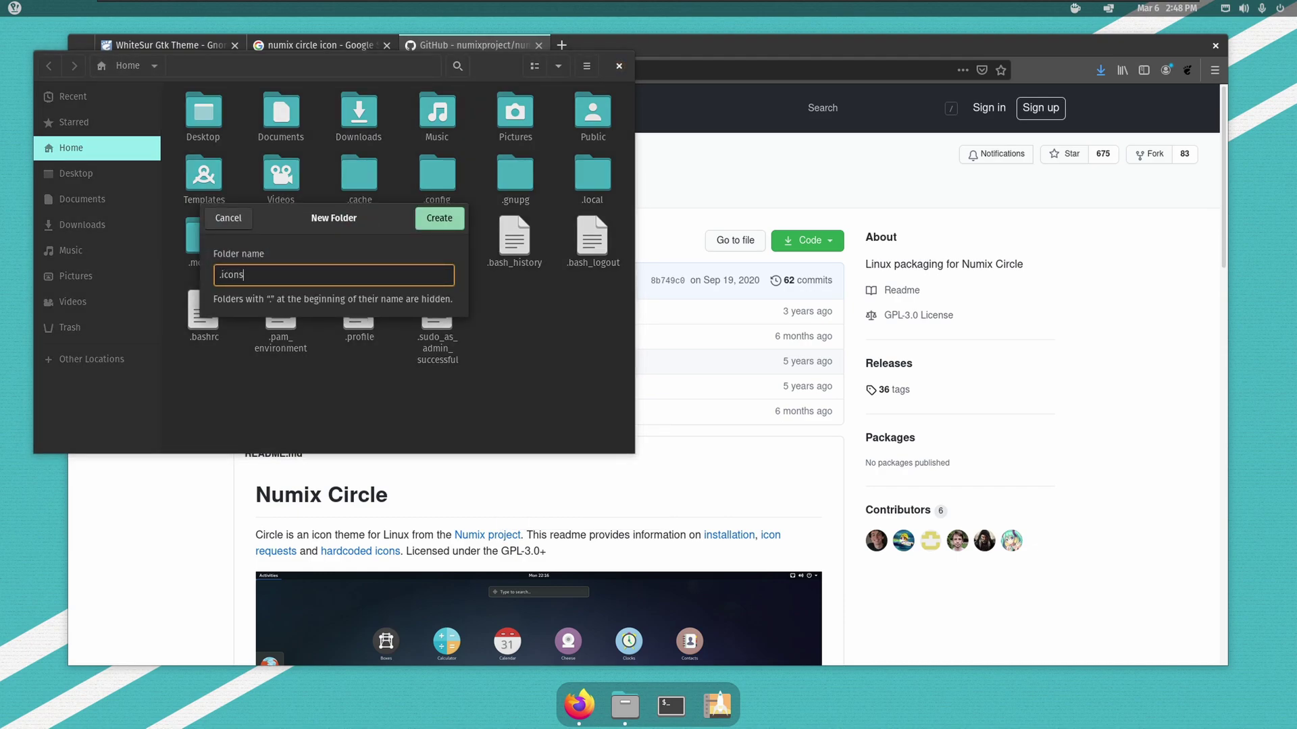
key(Return)
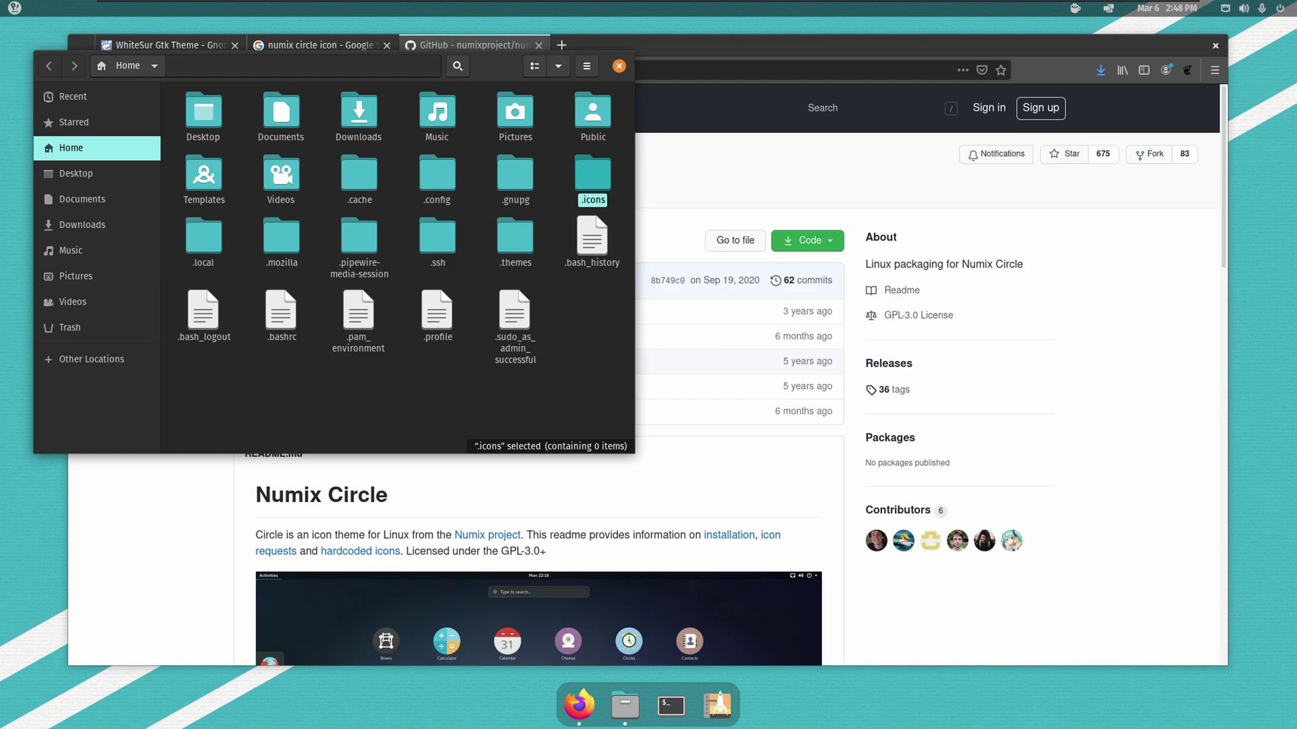
click(568, 385)
Open the .themes folder and place a second file manager window showing Downloads beside it
double_click(515, 237)
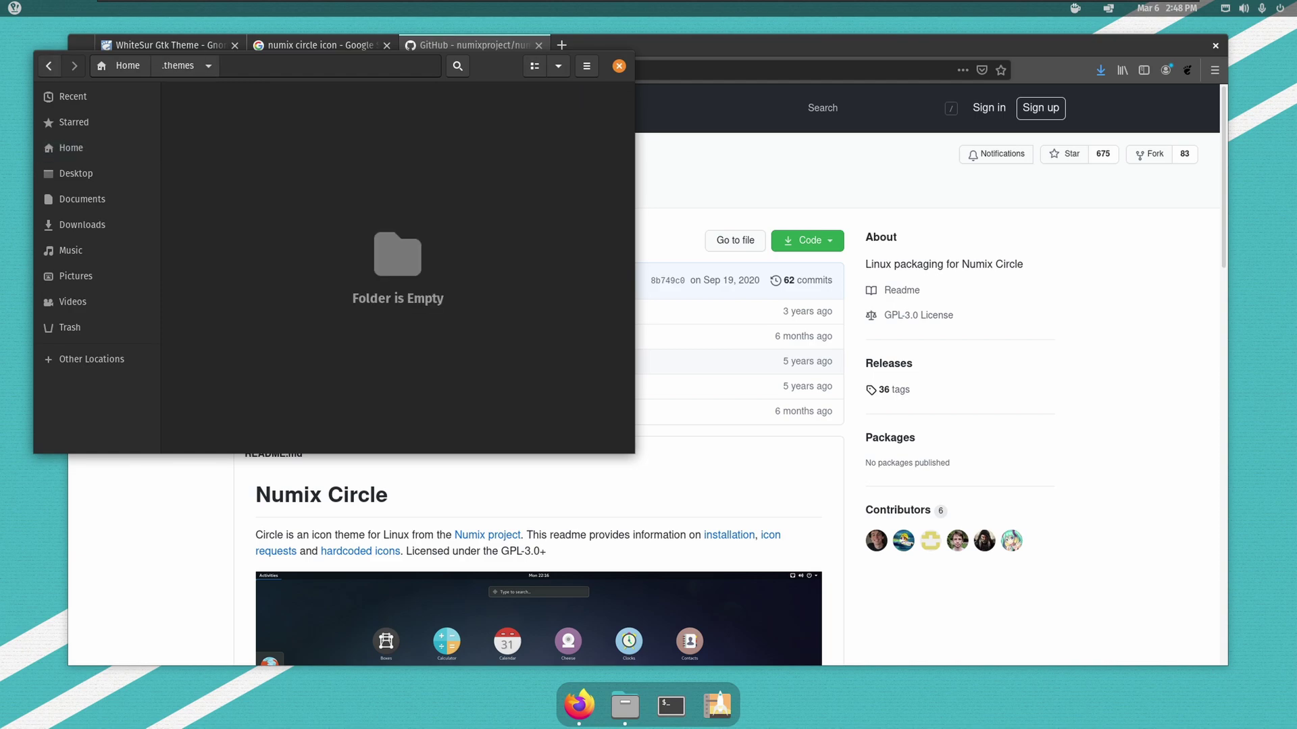
right_click(81, 224)
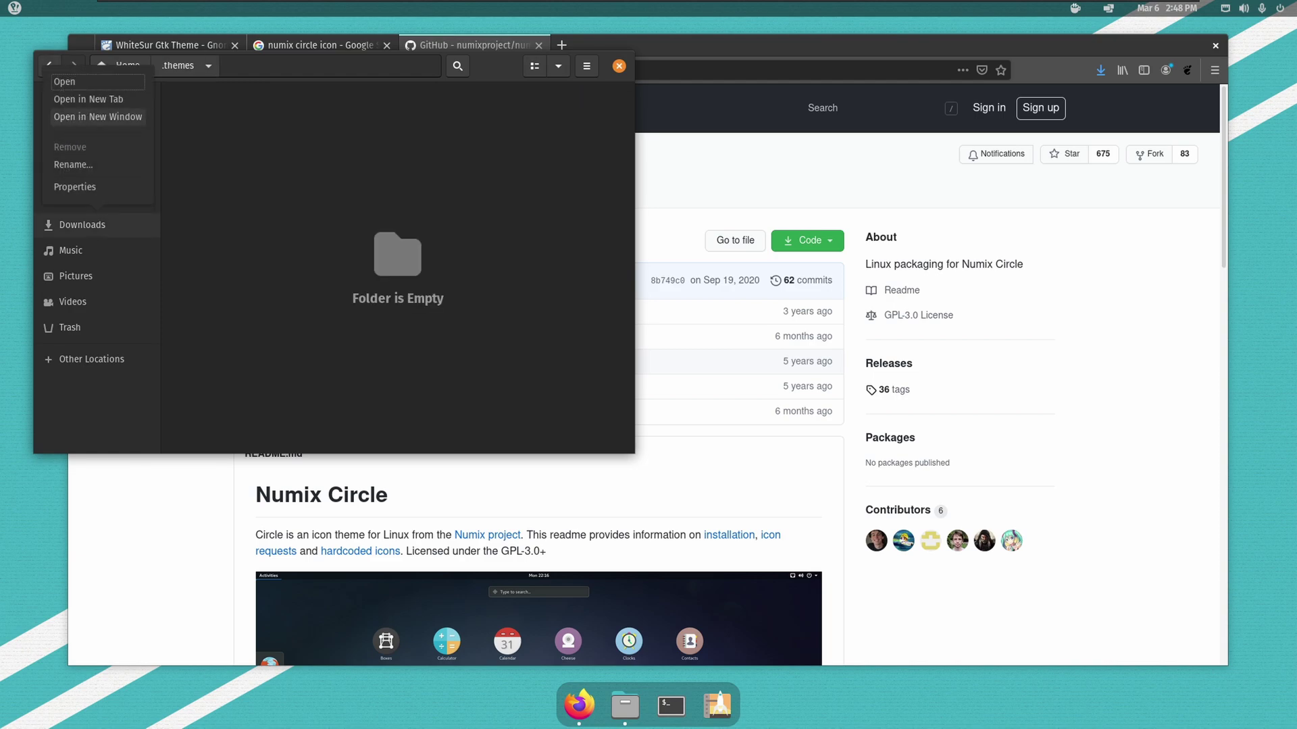
click(98, 117)
drag(371, 100, 955, 76)
Extract the WhiteSur-dark folder from WhiteSur-dark.tar.xz into .themes and close the archive
double_click(832, 121)
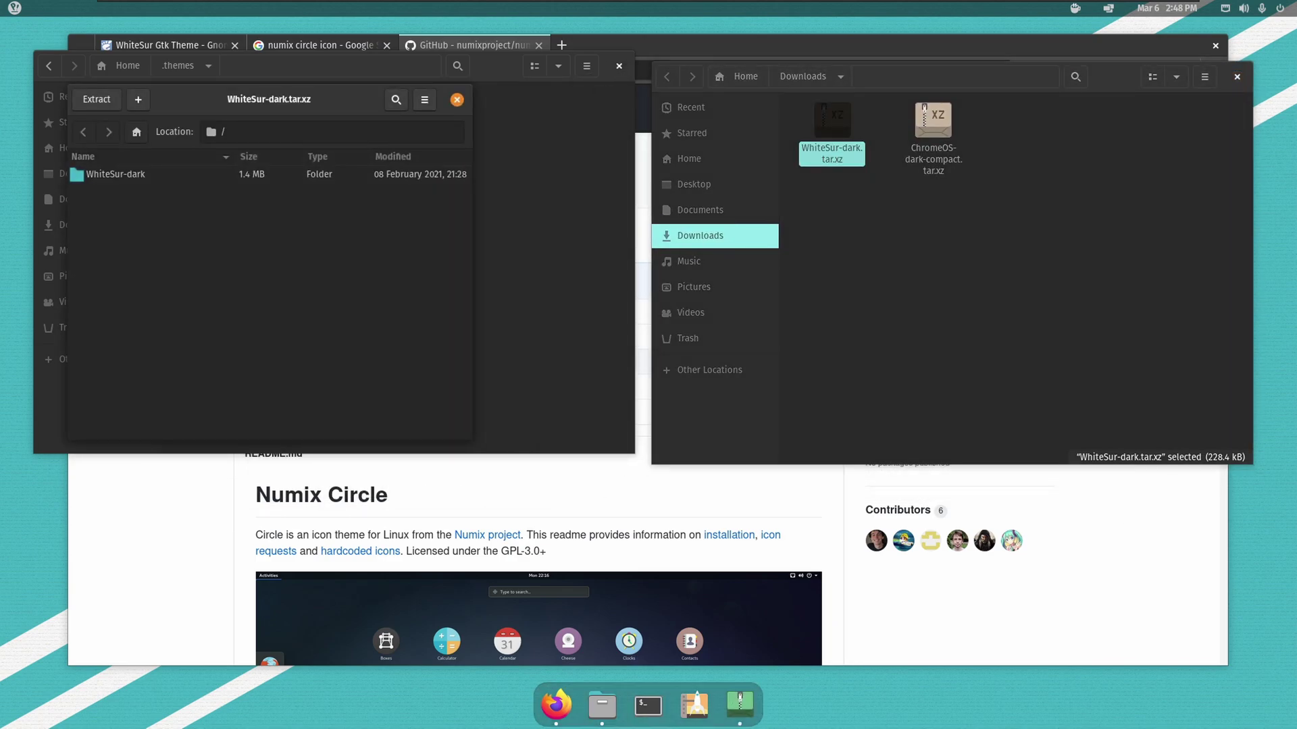
drag(777, 188, 405, 201)
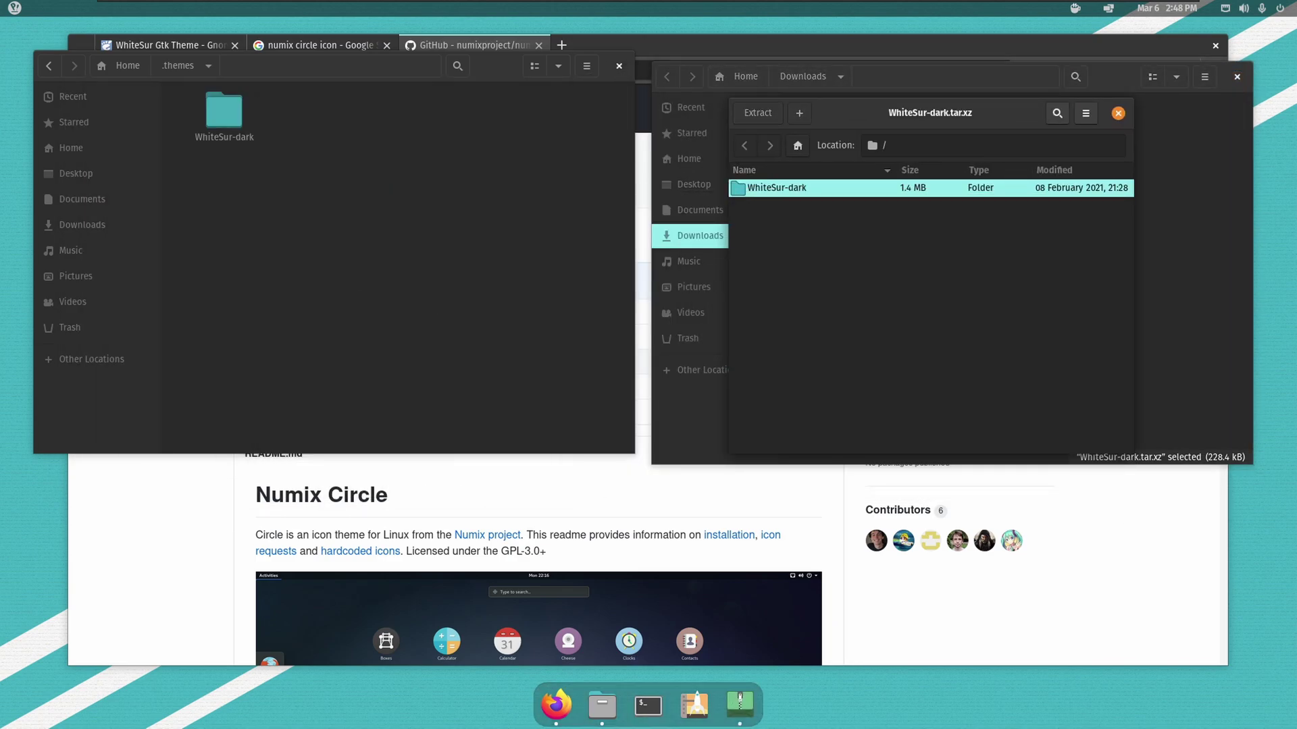
click(1118, 112)
Extract the ChromeOS-dark-compact folder from its archive into .themes, then close the archive and the Downloads window
double_click(932, 122)
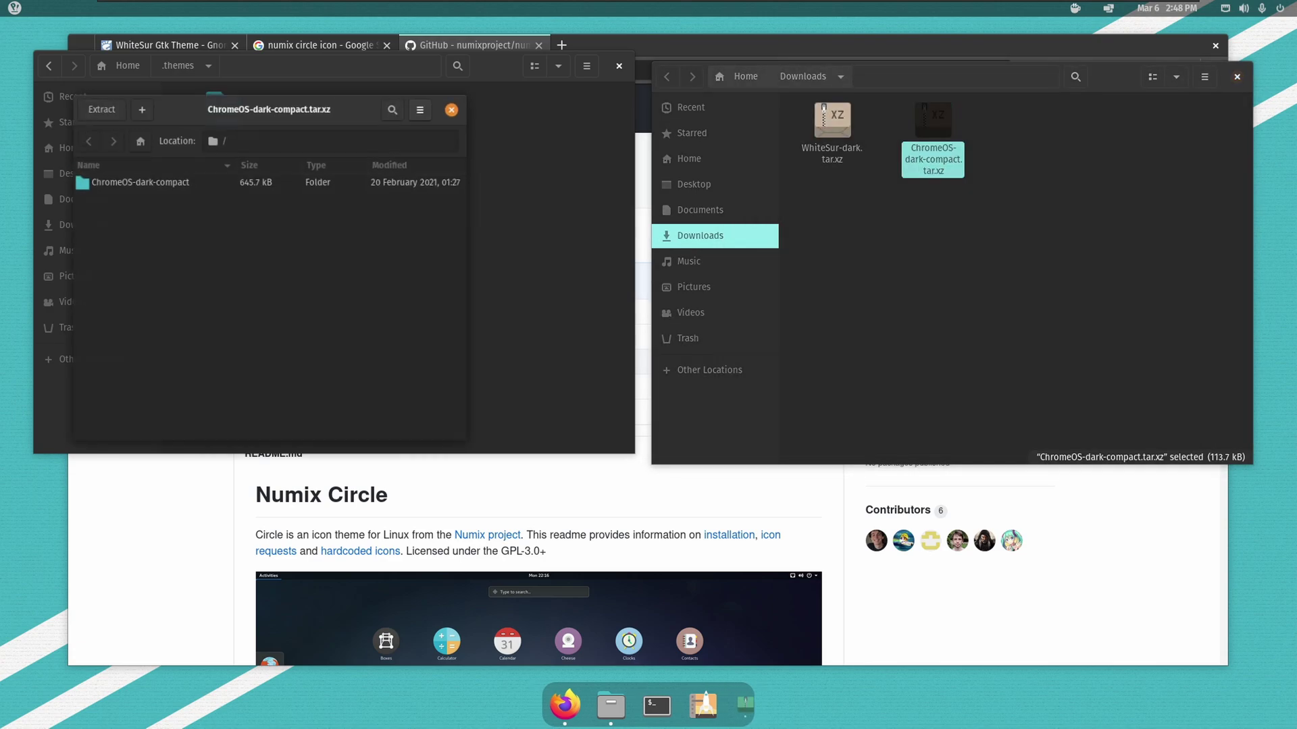
drag(269, 99, 1045, 107)
drag(912, 182, 518, 190)
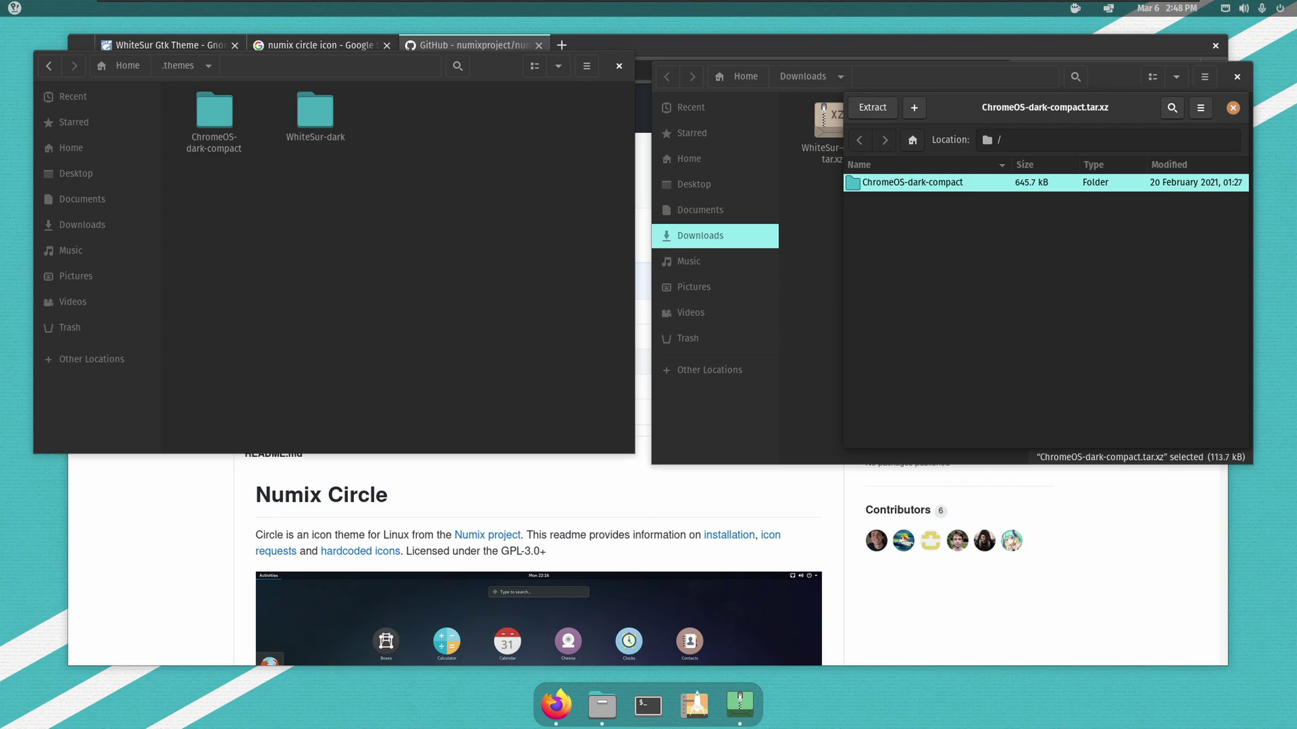
click(1233, 108)
click(1236, 76)
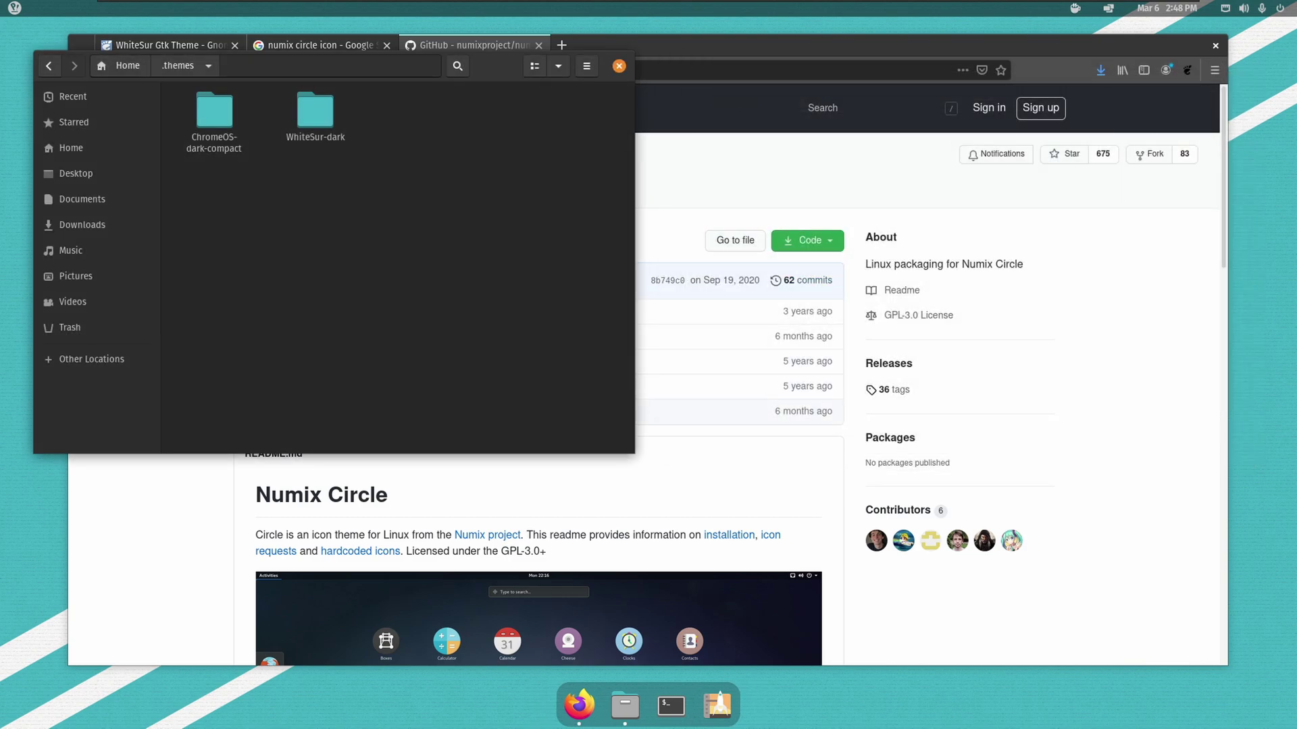
Launch Tweaks and add it to the dock favorites
key(super)
text(tw)
key(Return)
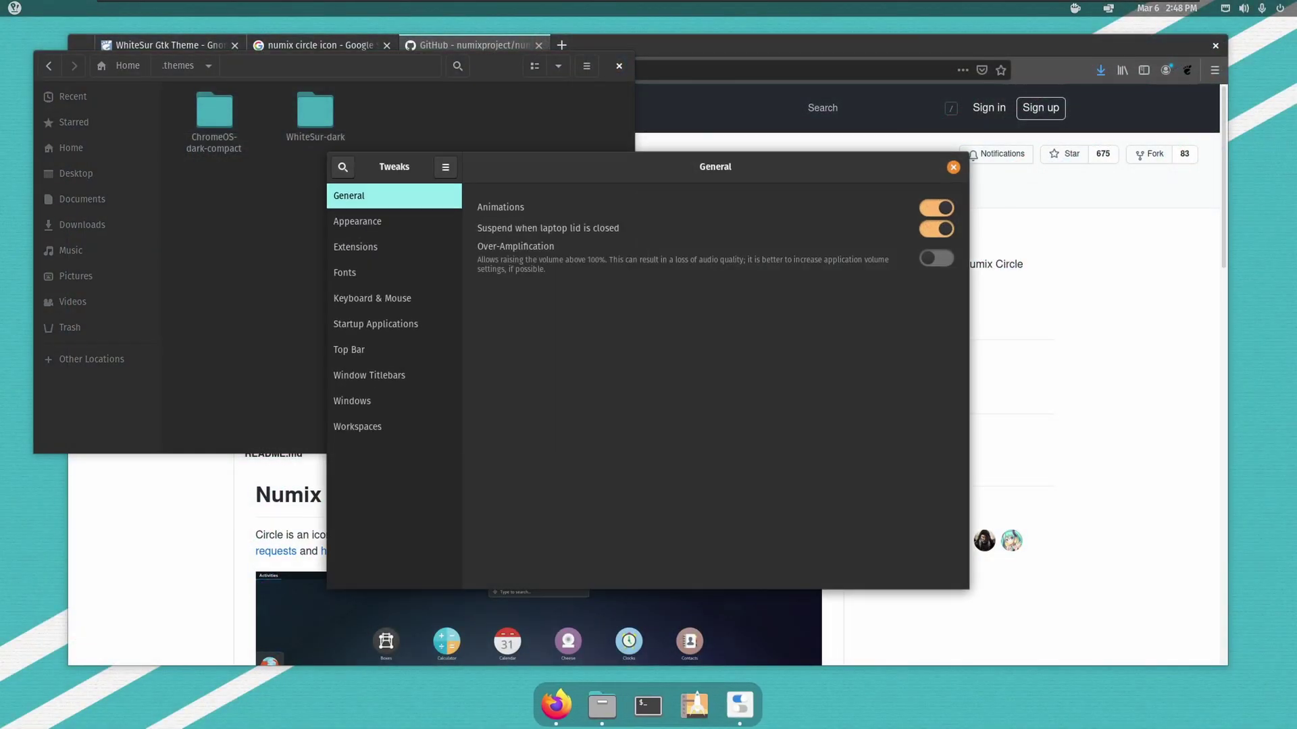
right_click(740, 704)
click(716, 623)
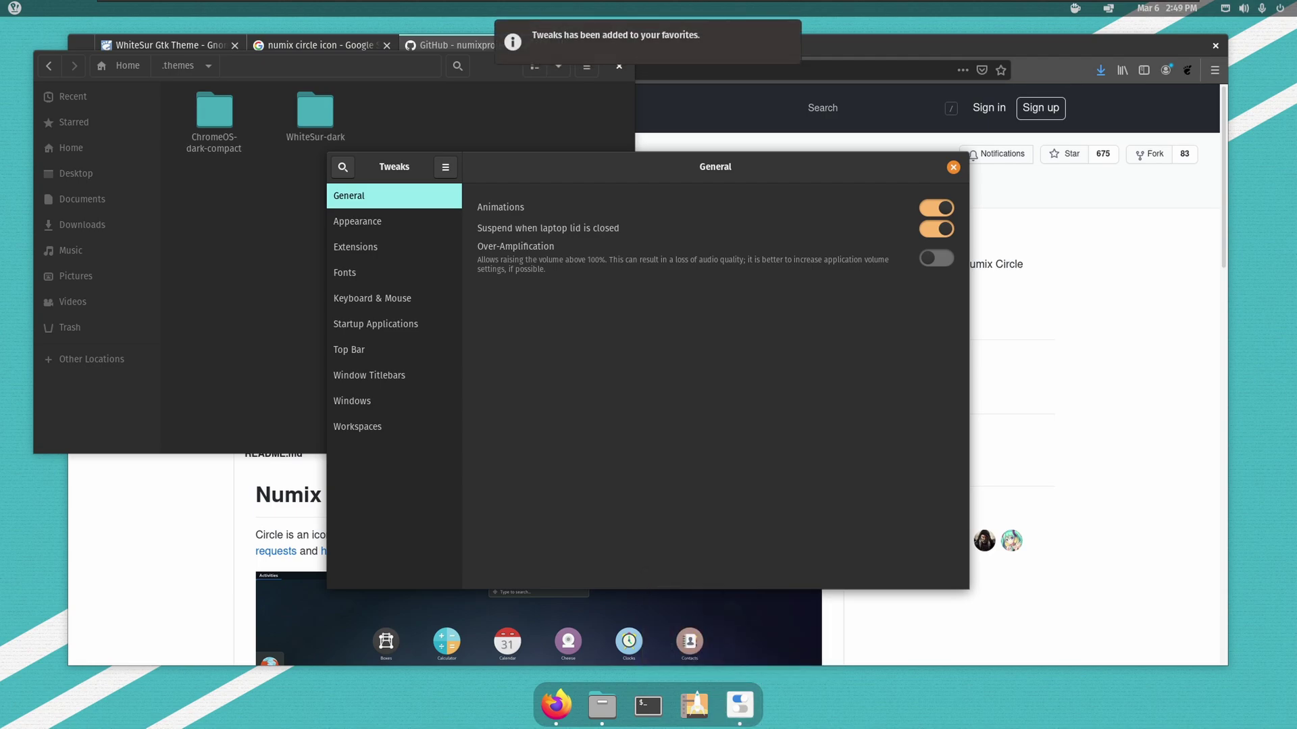
Set the Applications theme in the Appearance settings to ChromeOS-dark-compact
click(393, 222)
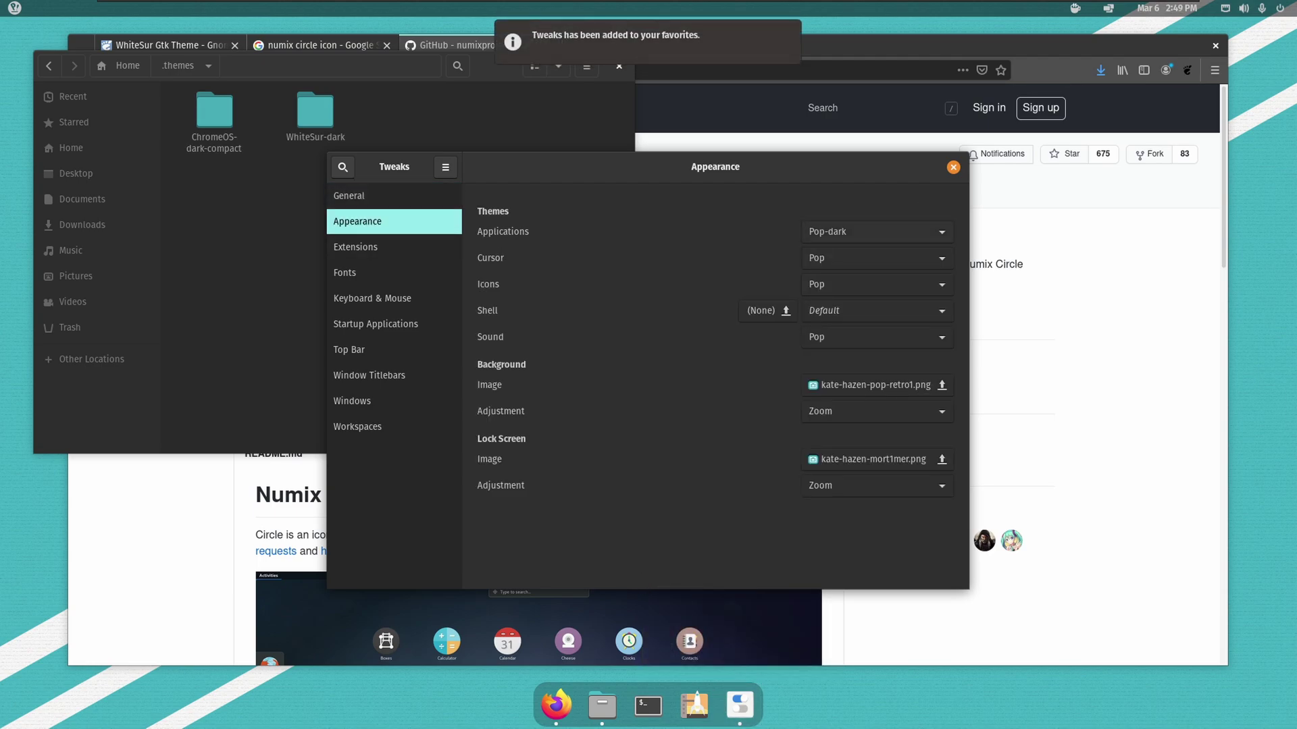
click(877, 232)
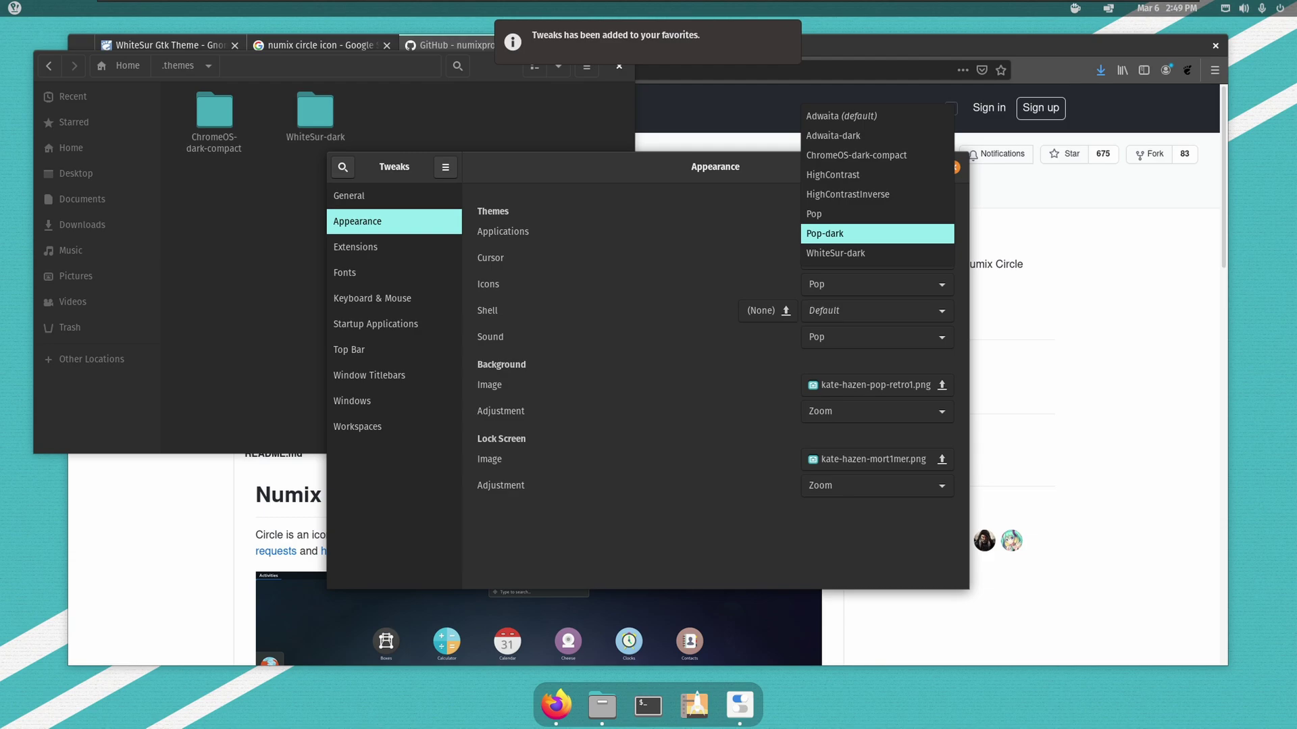
click(857, 155)
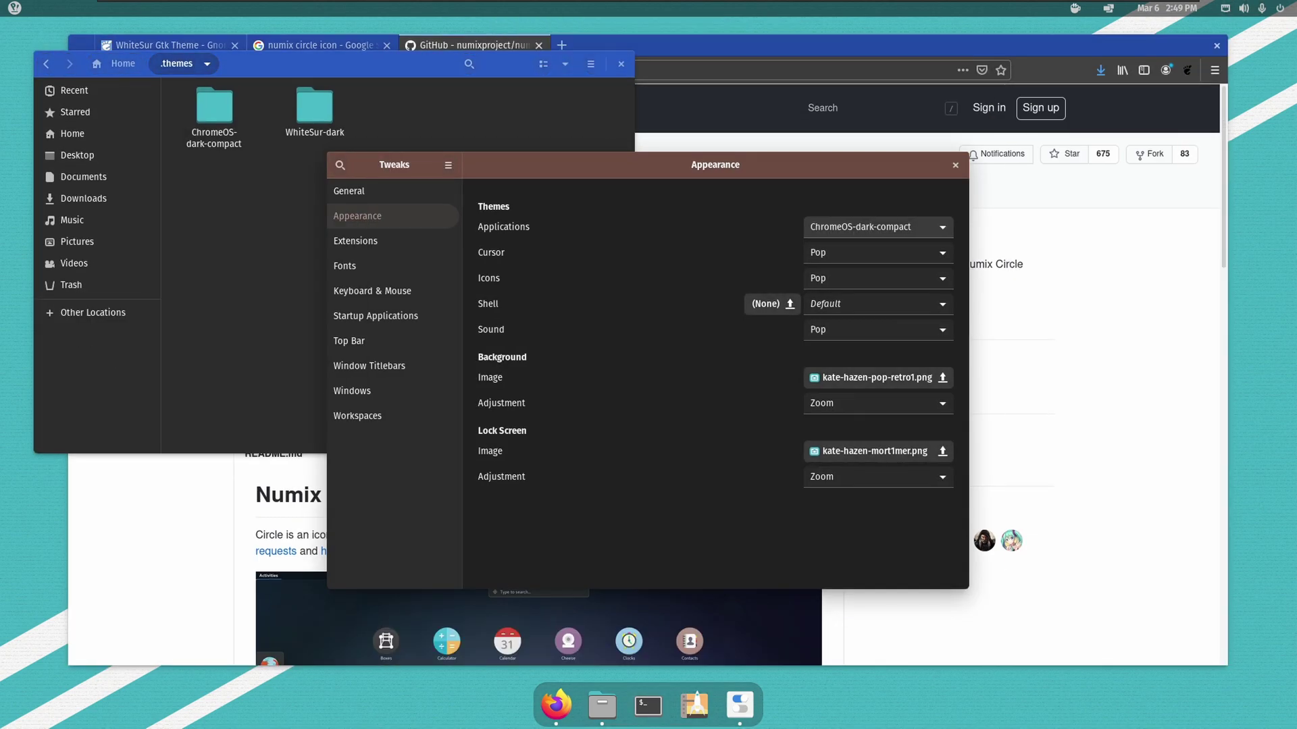
Set the Applications theme to WhiteSur-dark and the Shell theme to ChromeOS-dark-compact in the Appearance settings
click(876, 228)
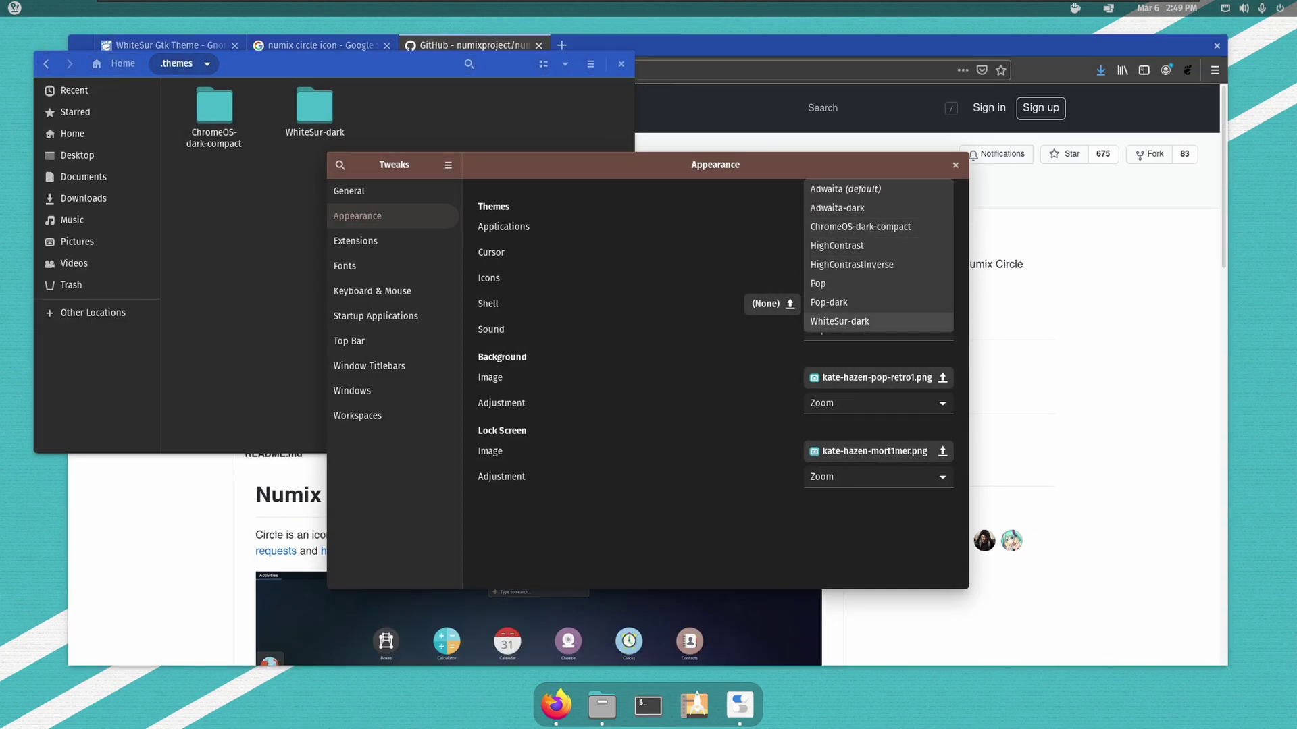
click(871, 322)
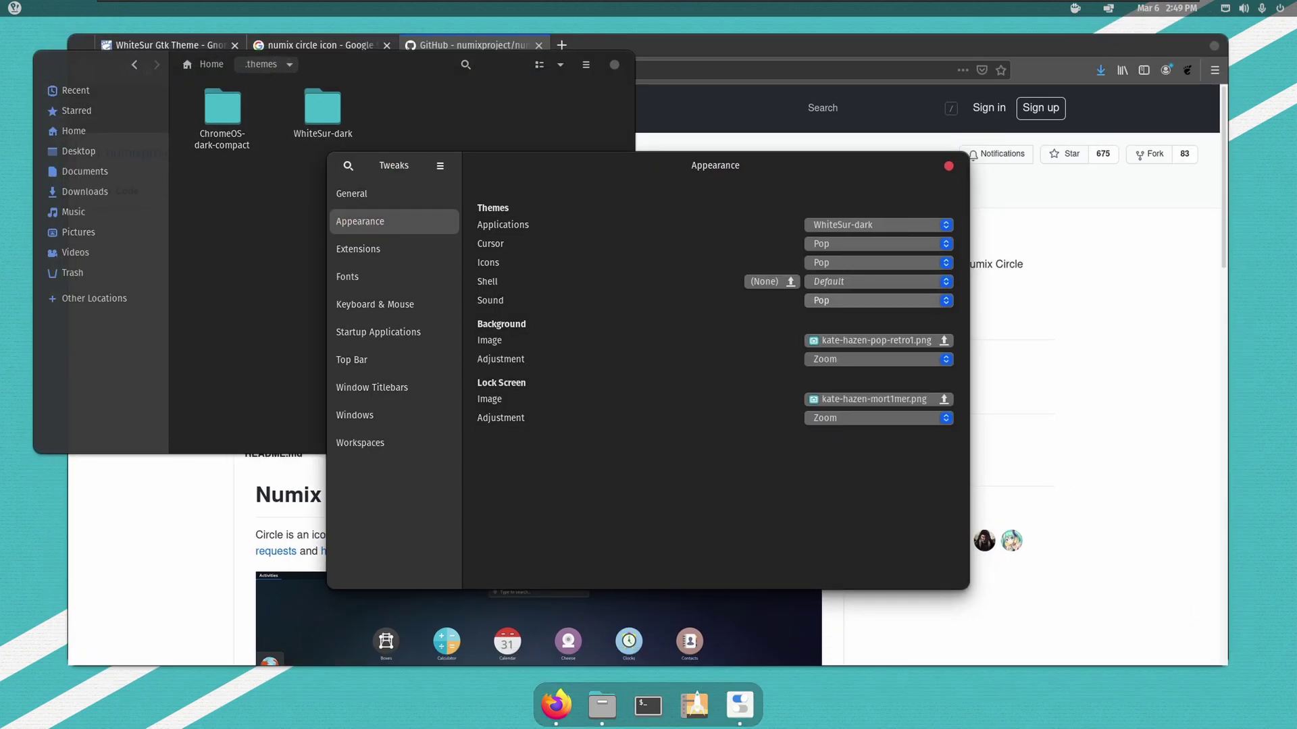
click(878, 301)
click(878, 301)
click(878, 283)
click(871, 302)
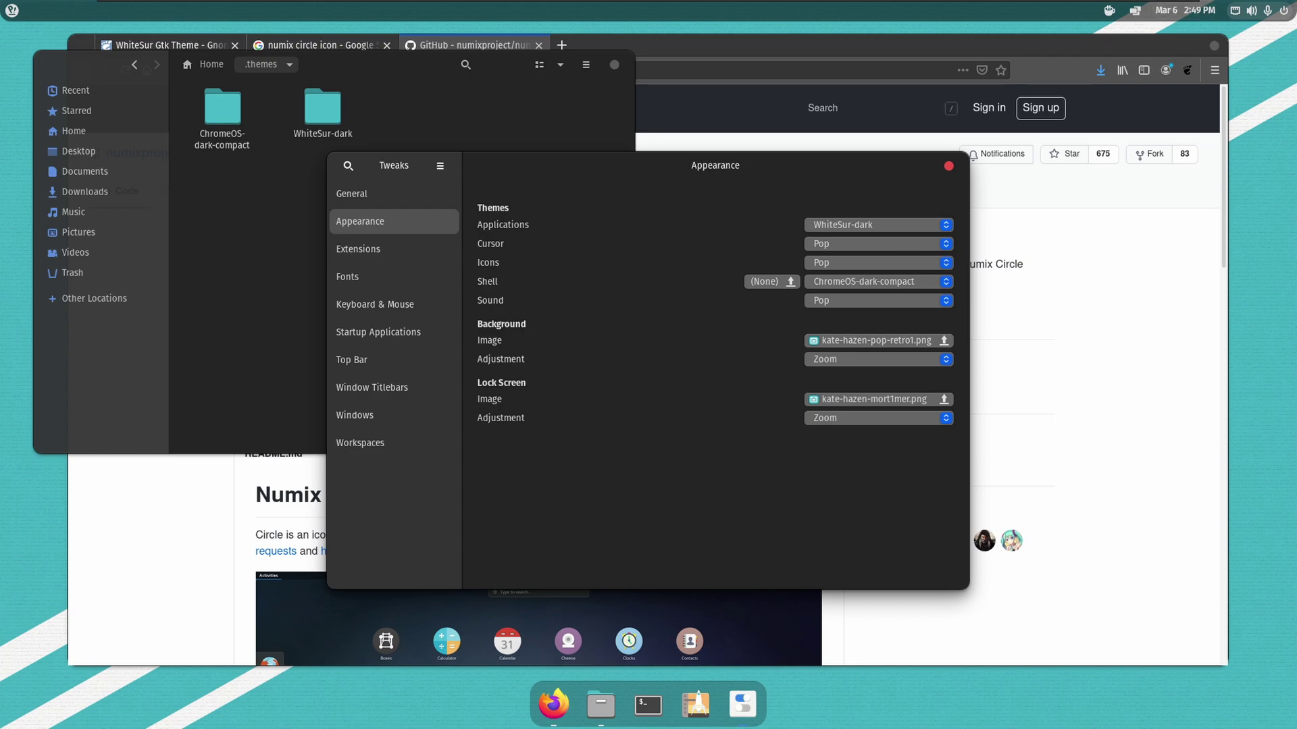
Check the top bar's status and calendar menus, and toggle Caffeine off and on again
click(1259, 10)
click(1259, 10)
click(1184, 10)
click(1184, 10)
click(1135, 10)
click(1135, 10)
click(1109, 10)
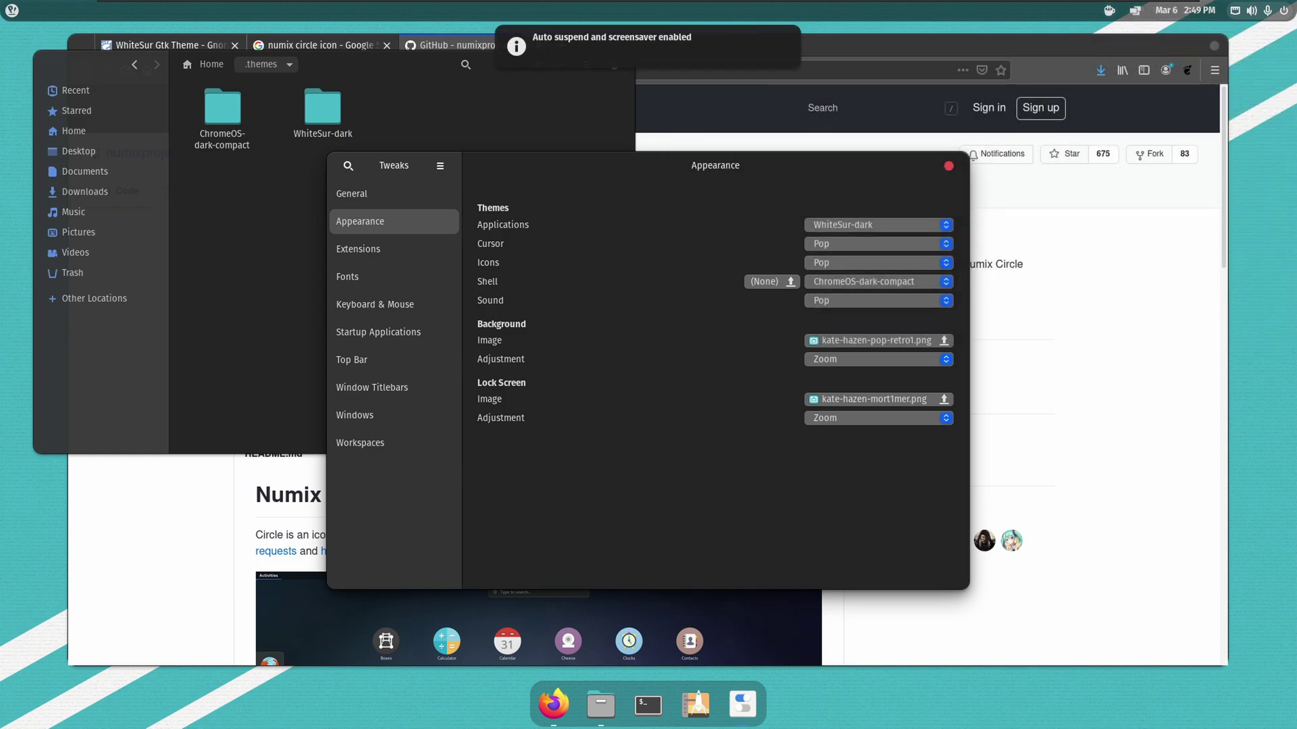
drag(648, 165, 556, 181)
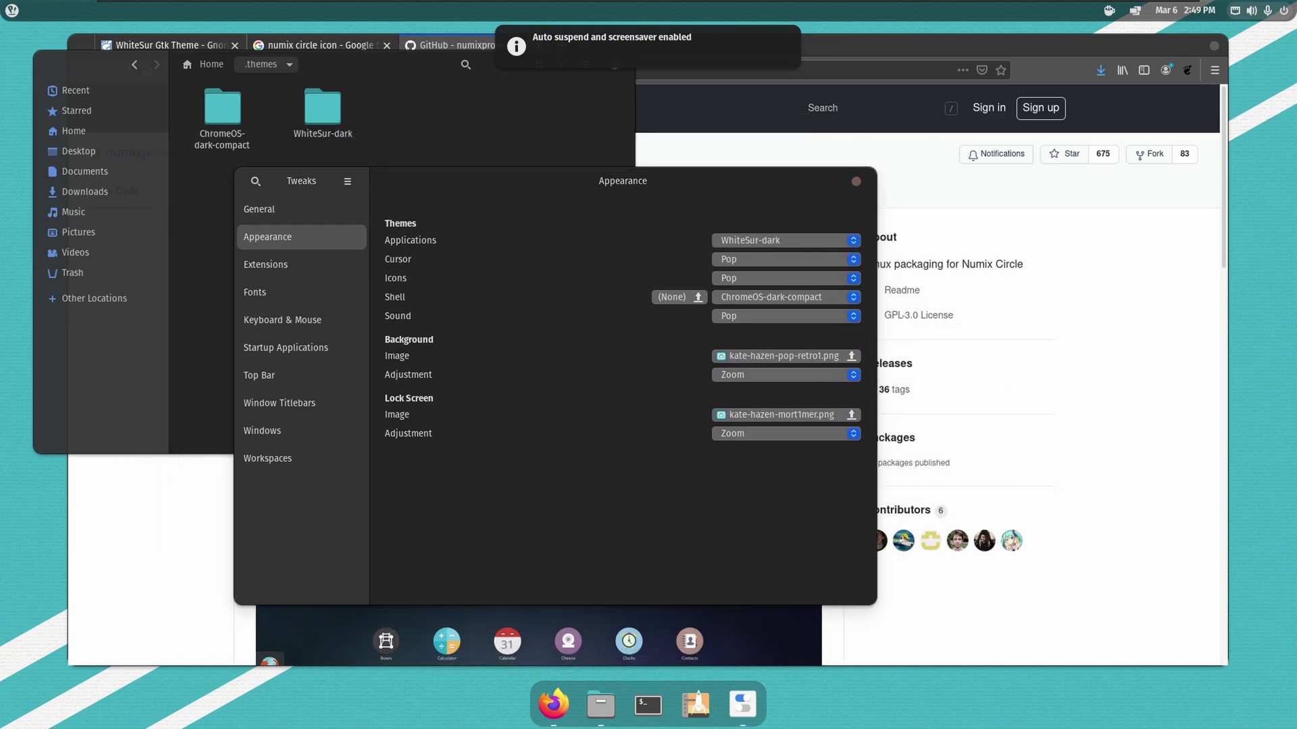
click(1109, 10)
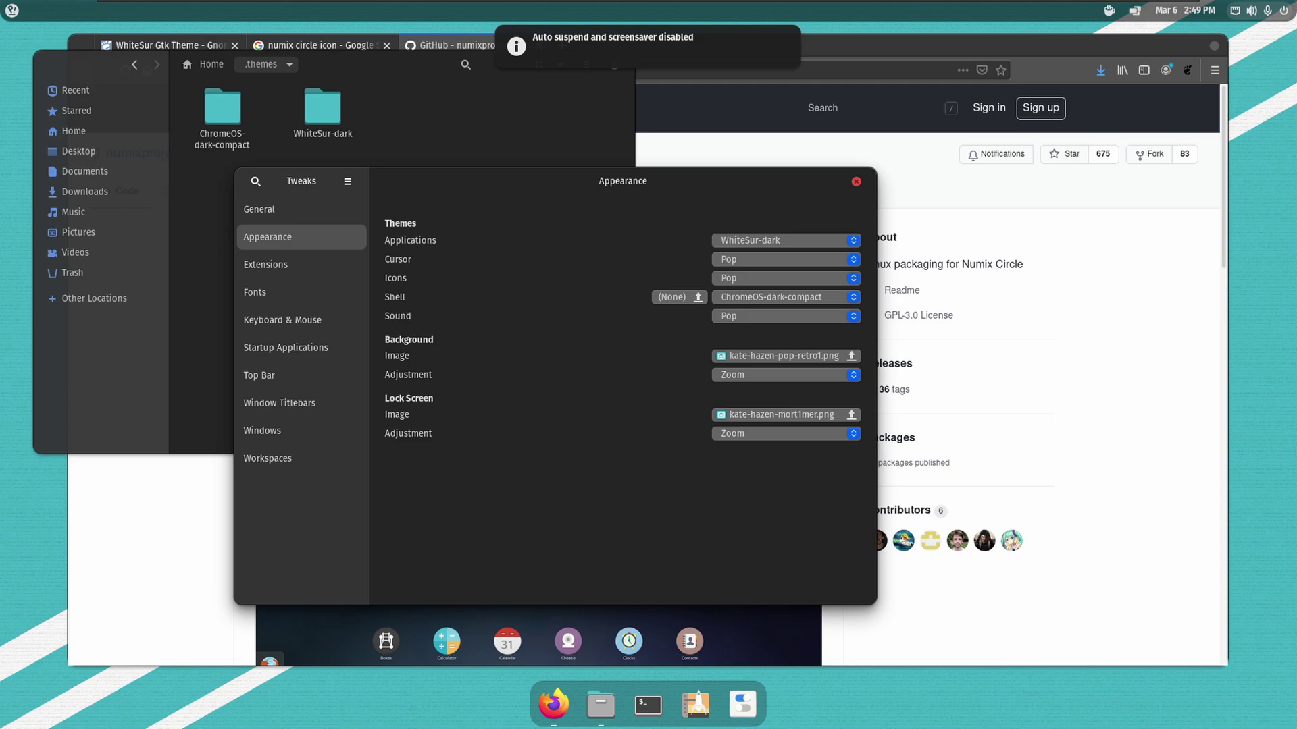
Close Tweaks and copy the Debian/Ubuntu apt install command for numix-icon-theme-circle from the Numix Circle GitHub page
click(856, 181)
click(797, 319)
scroll(797, 325, down, 12)
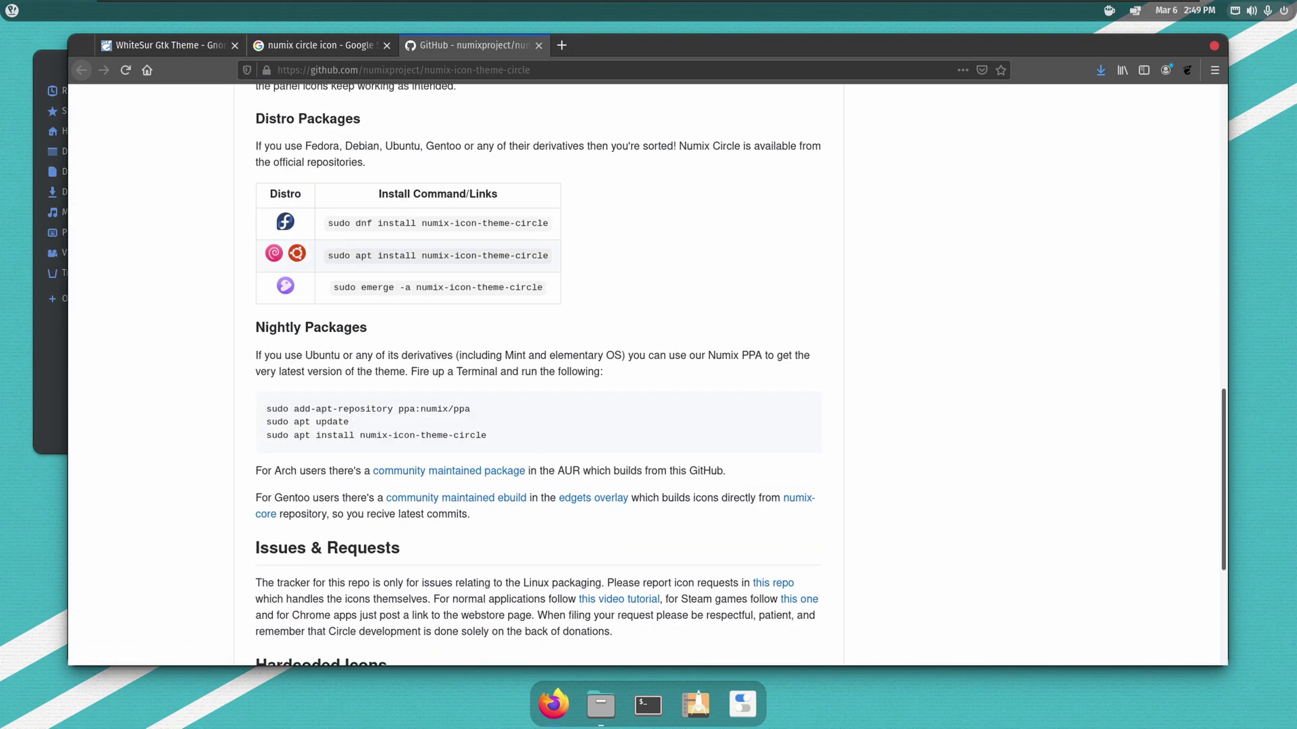
triple_click(437, 256)
drag(548, 256, 327, 256)
right_click(362, 261)
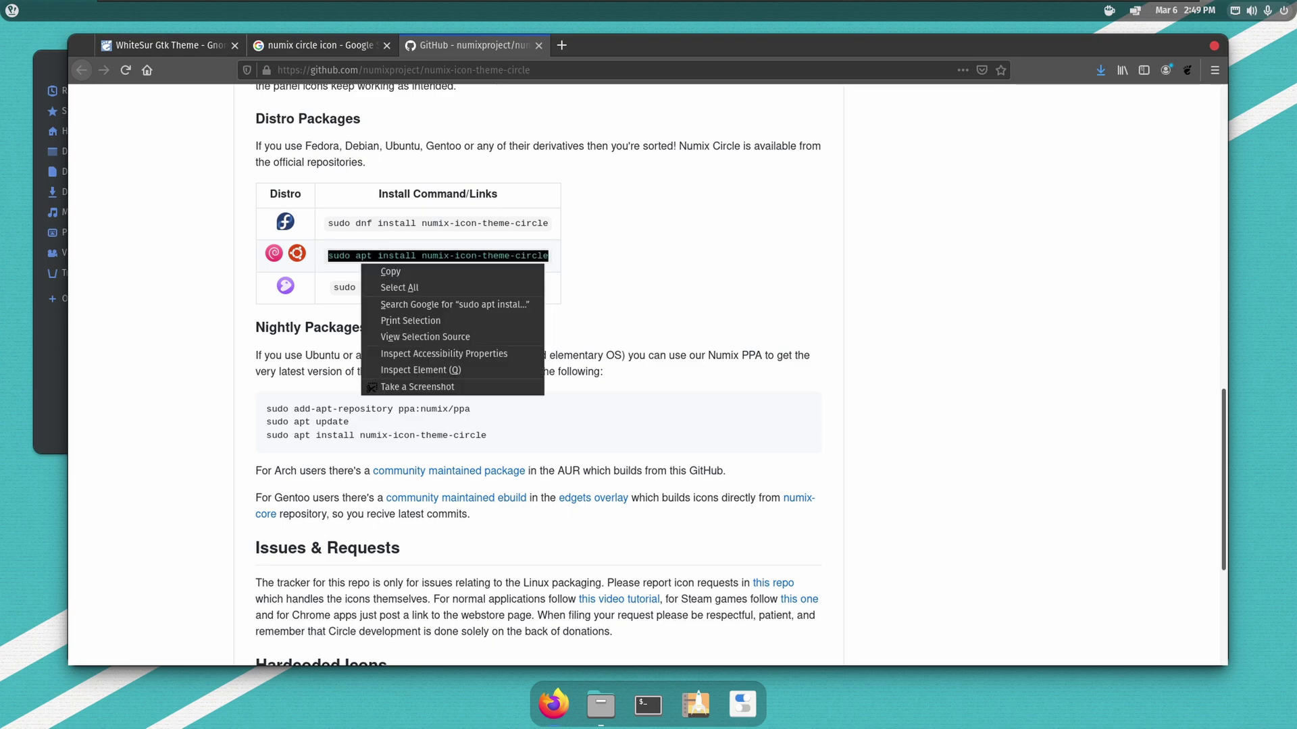
click(380, 272)
Run "sudo apt install numix-icon-theme-circle" in a terminal, entering the sudo password and accepting the installation with y
click(648, 705)
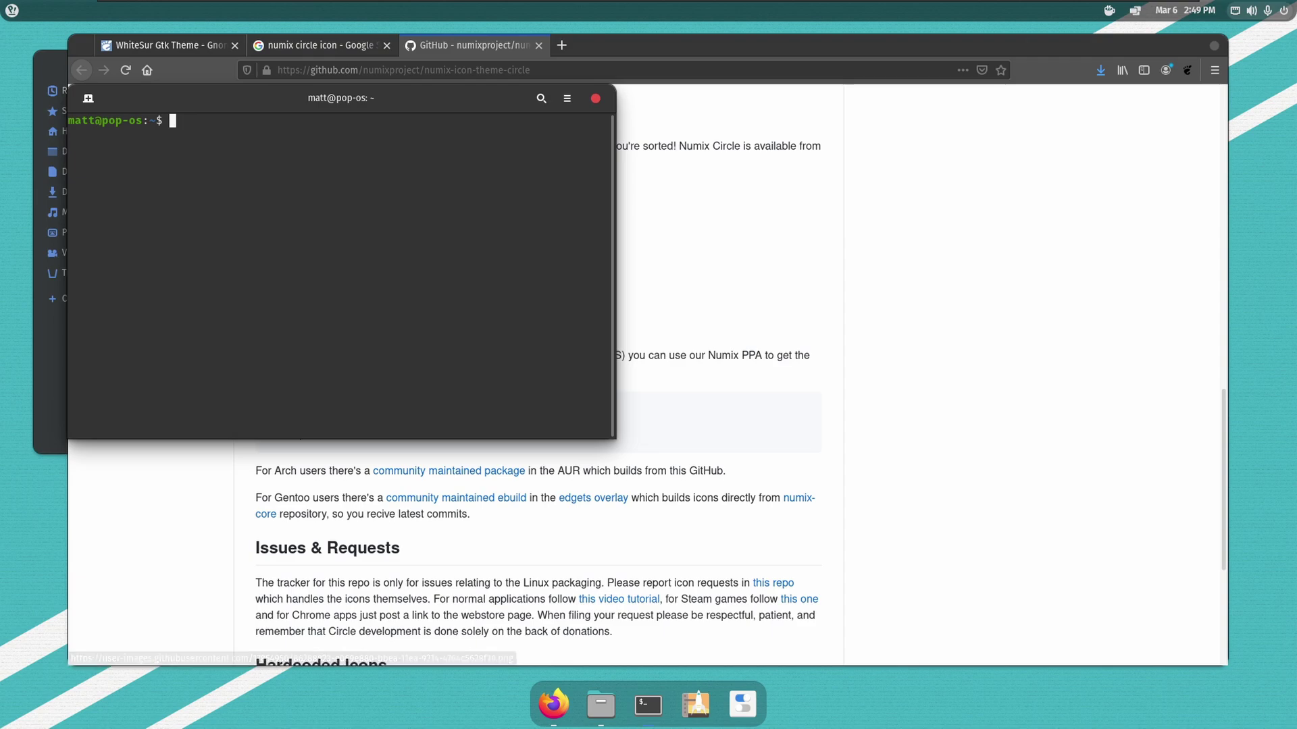
right_click(229, 191)
click(270, 232)
key(Return)
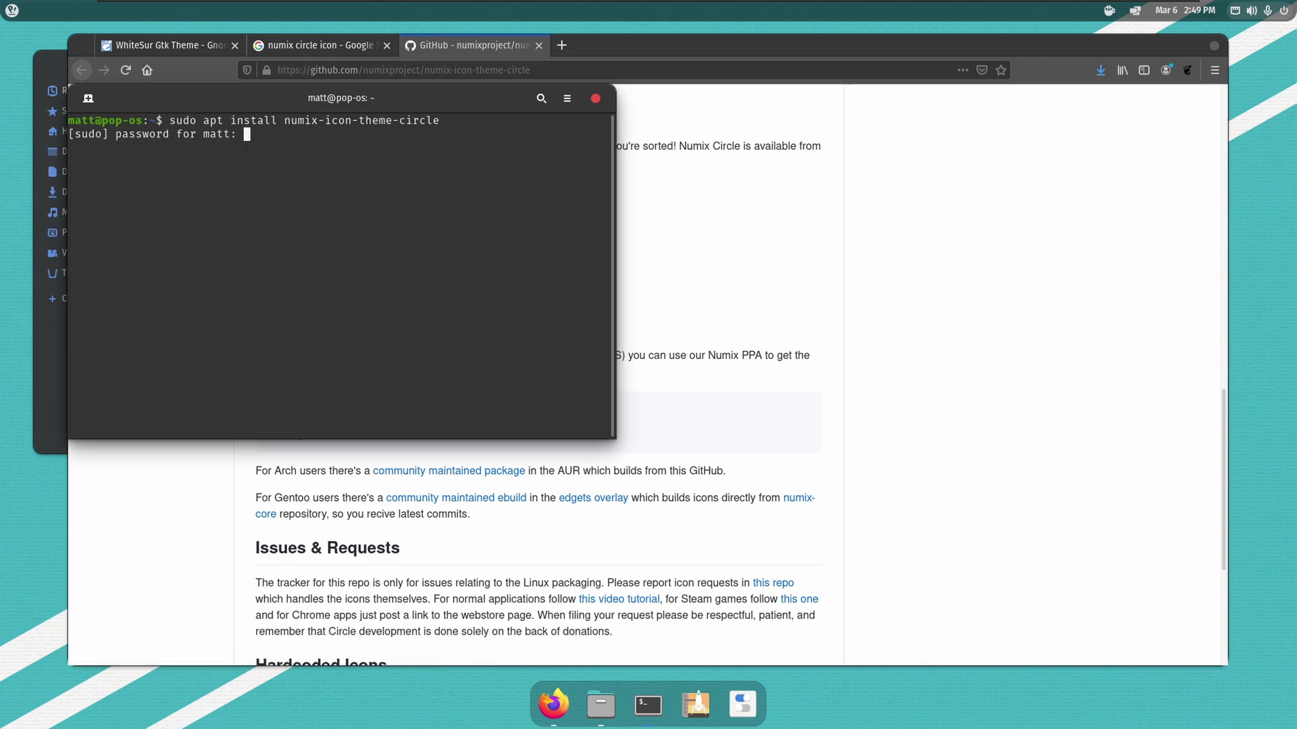
key(Return)
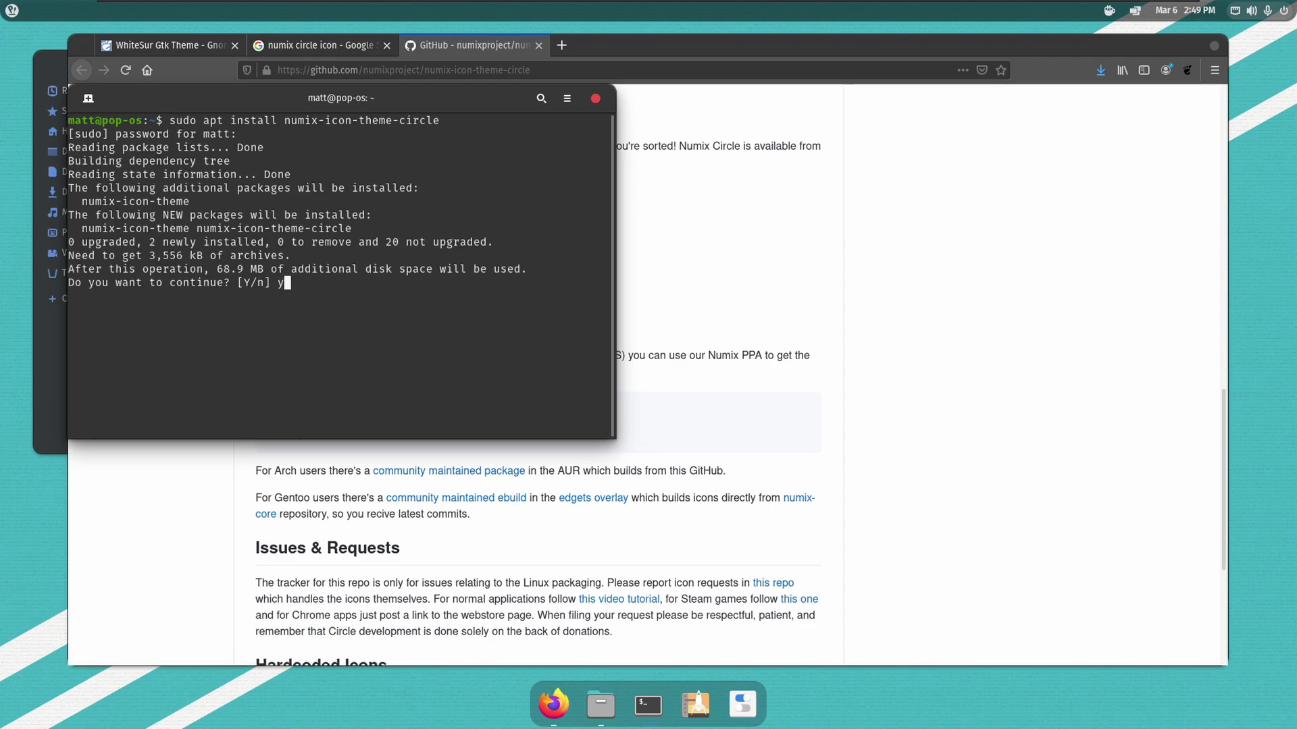
text(y)
key(Return)
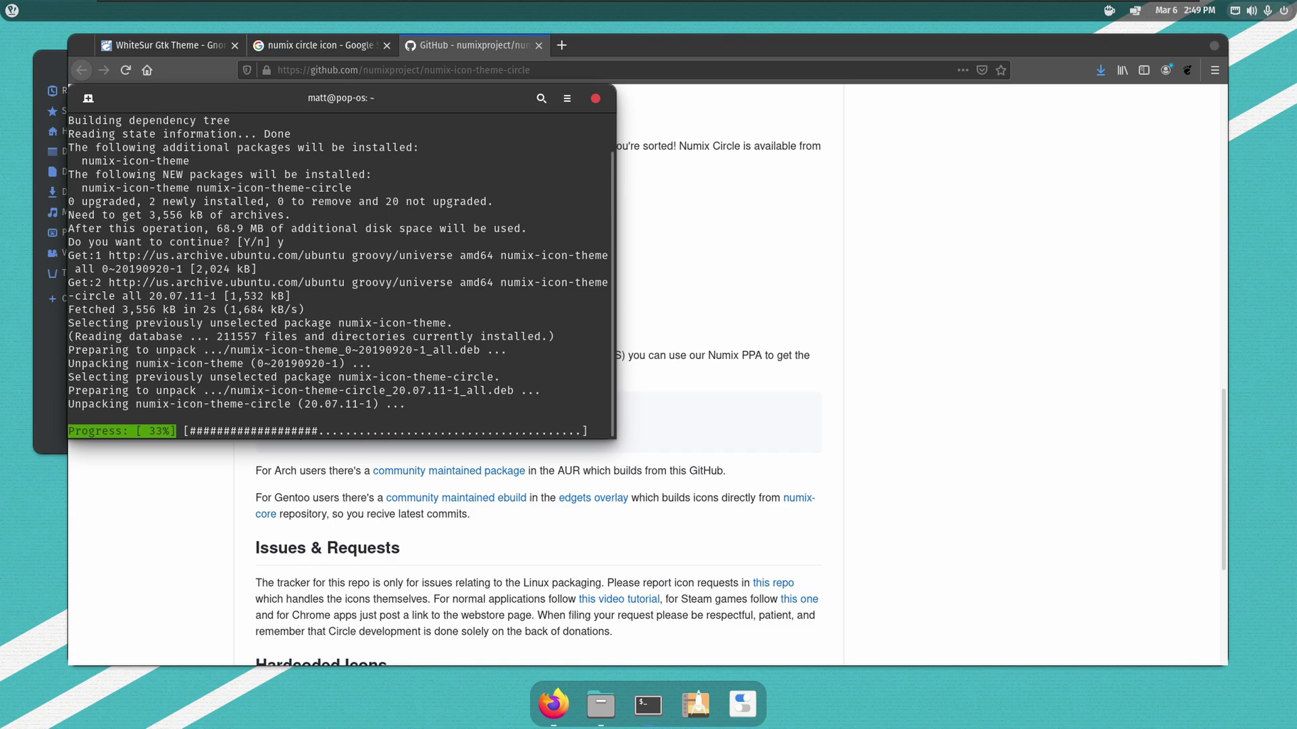
Search Google in the browser for "numix circle icon arc" and open the Numix-Circle-Arc GitHub repository
click(675, 45)
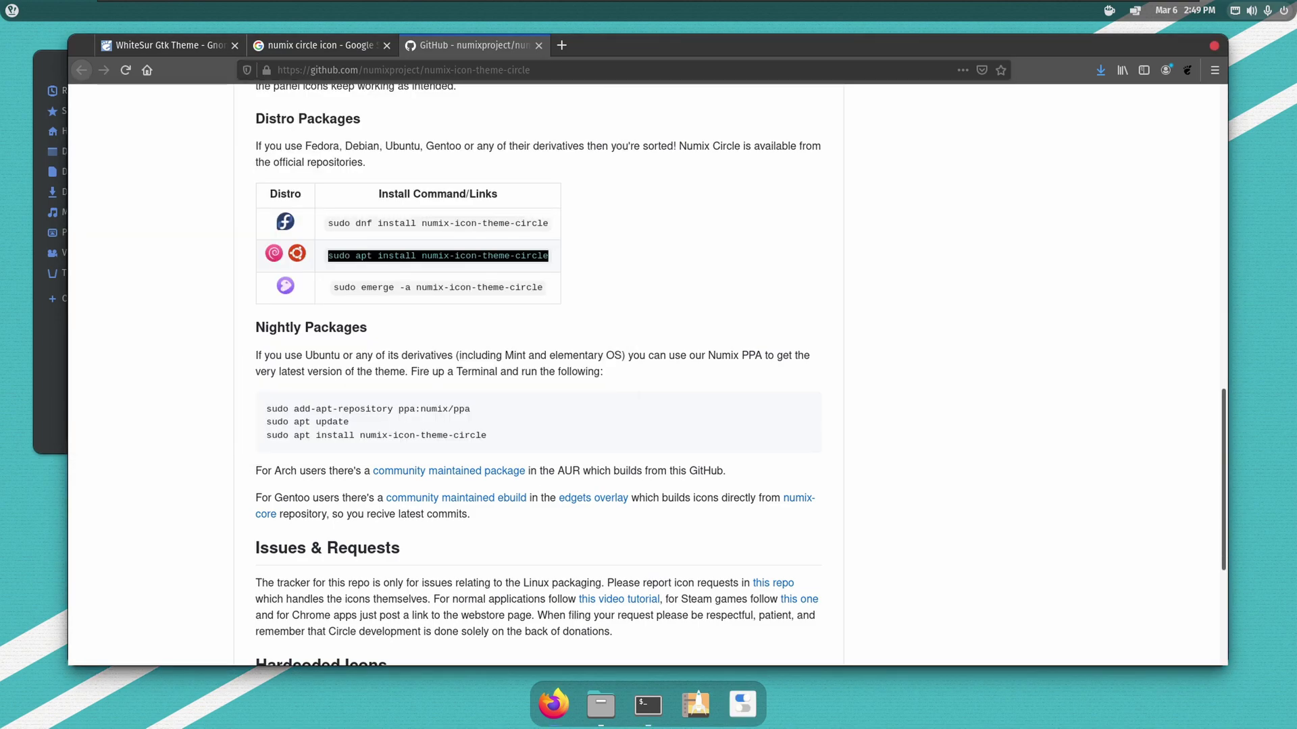
click(322, 45)
click(325, 118)
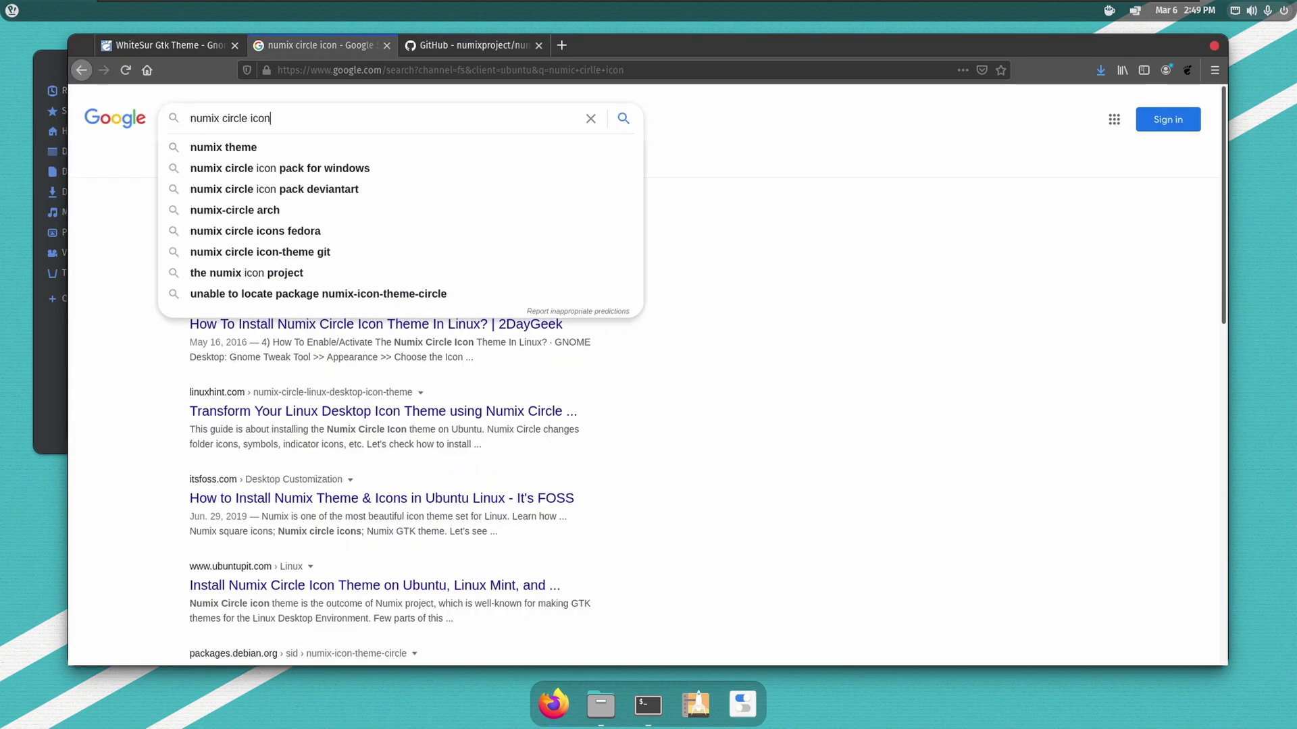
text(arc)
key(Return)
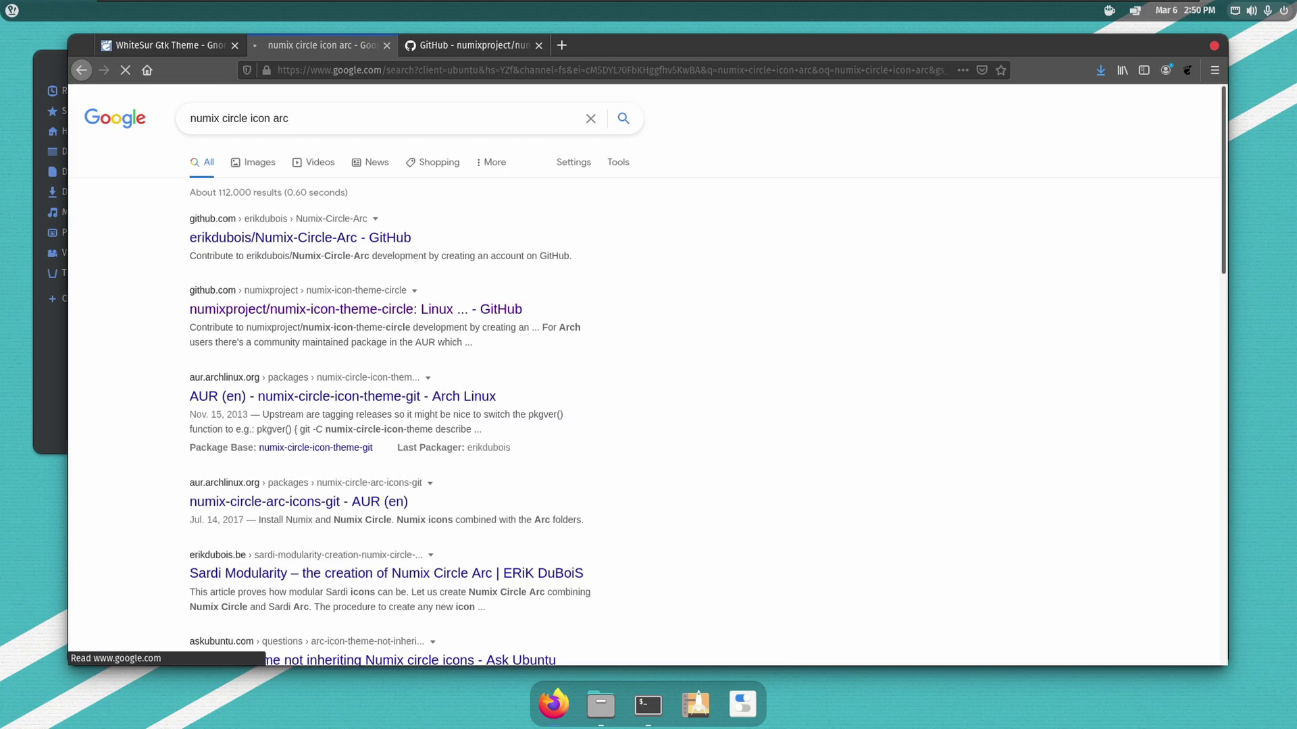
click(300, 237)
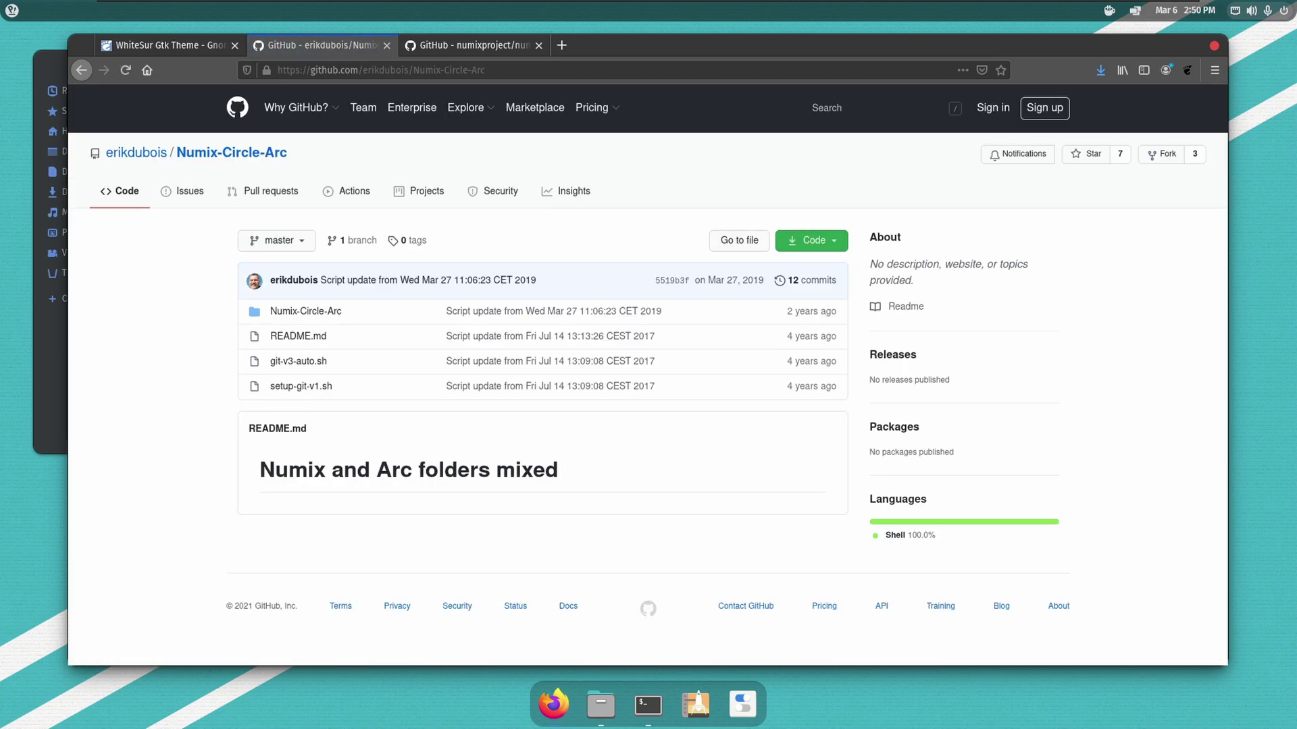
Download the Numix-Circle-Arc repository as a ZIP, save it, and open Numix-Circle-Arc-master.zip
click(814, 241)
click(673, 374)
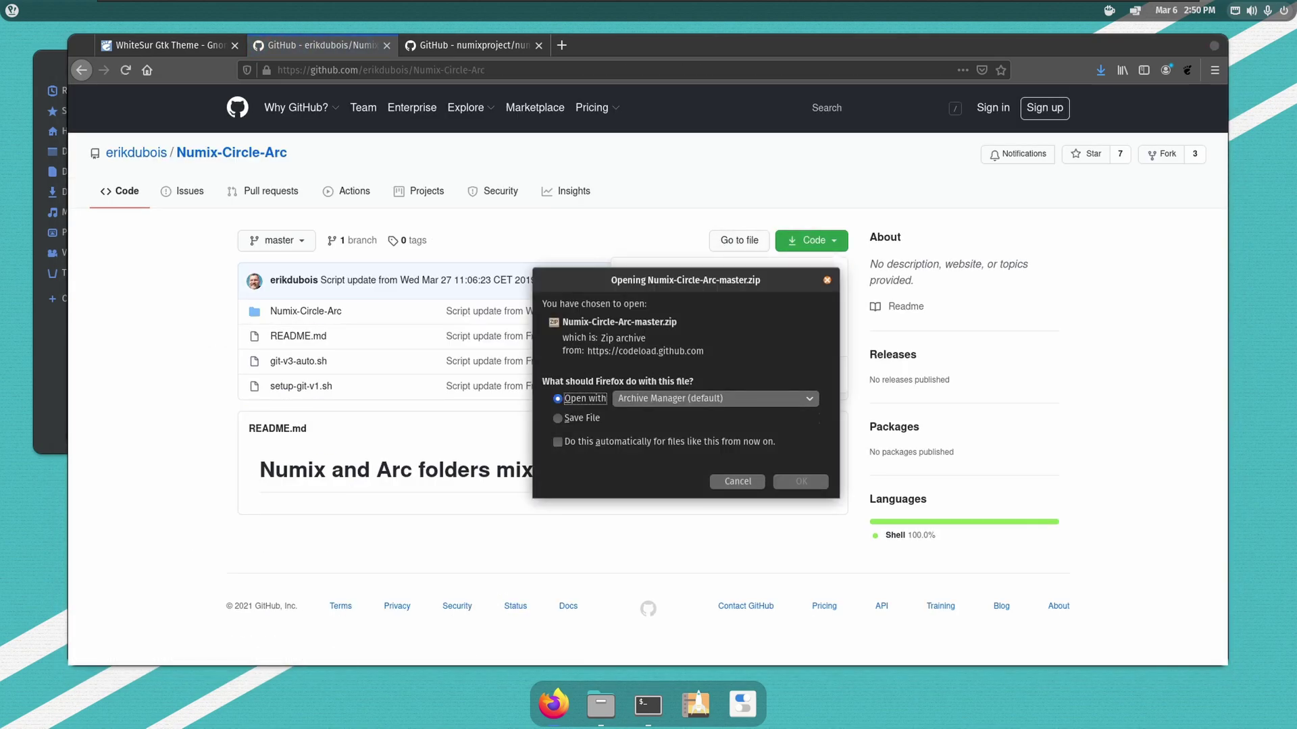
key(alt+s)
key(Return)
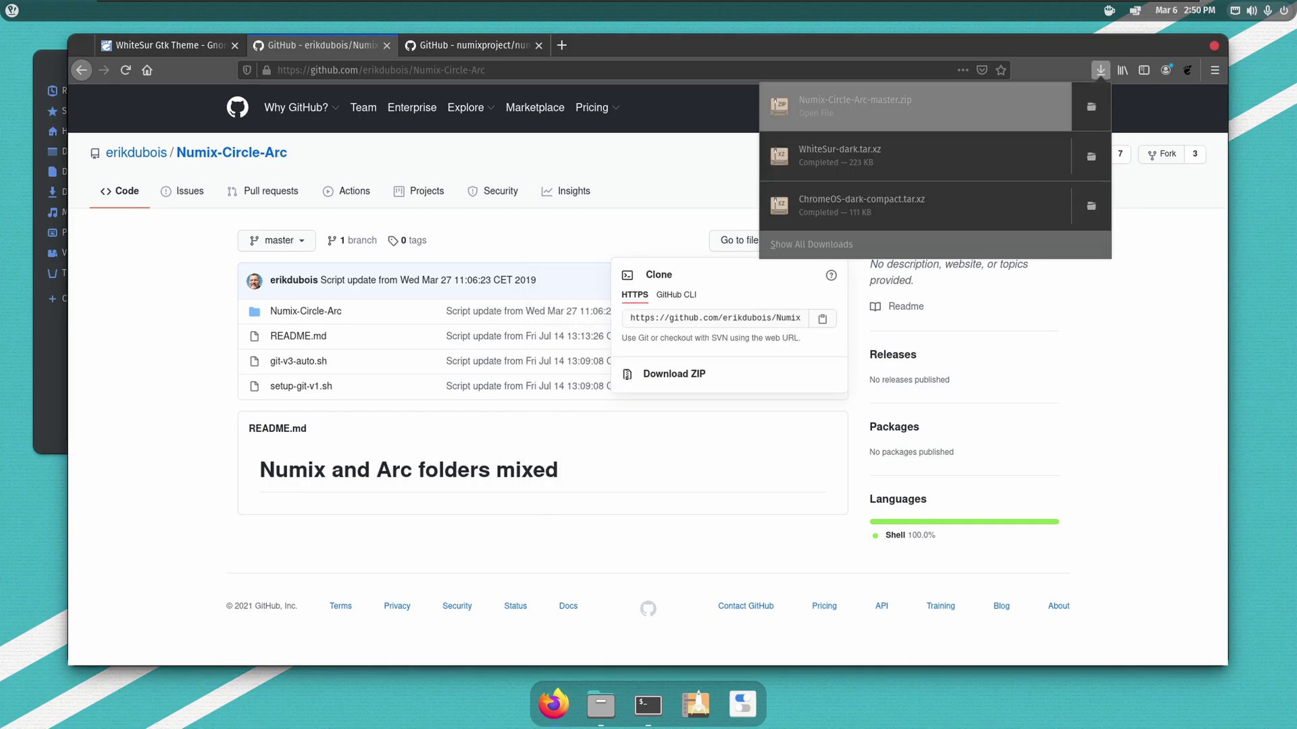
click(915, 106)
Extract the inner Numix-Circle-Arc folder into .icons in Home, then close the archive and the file window
click(577, 704)
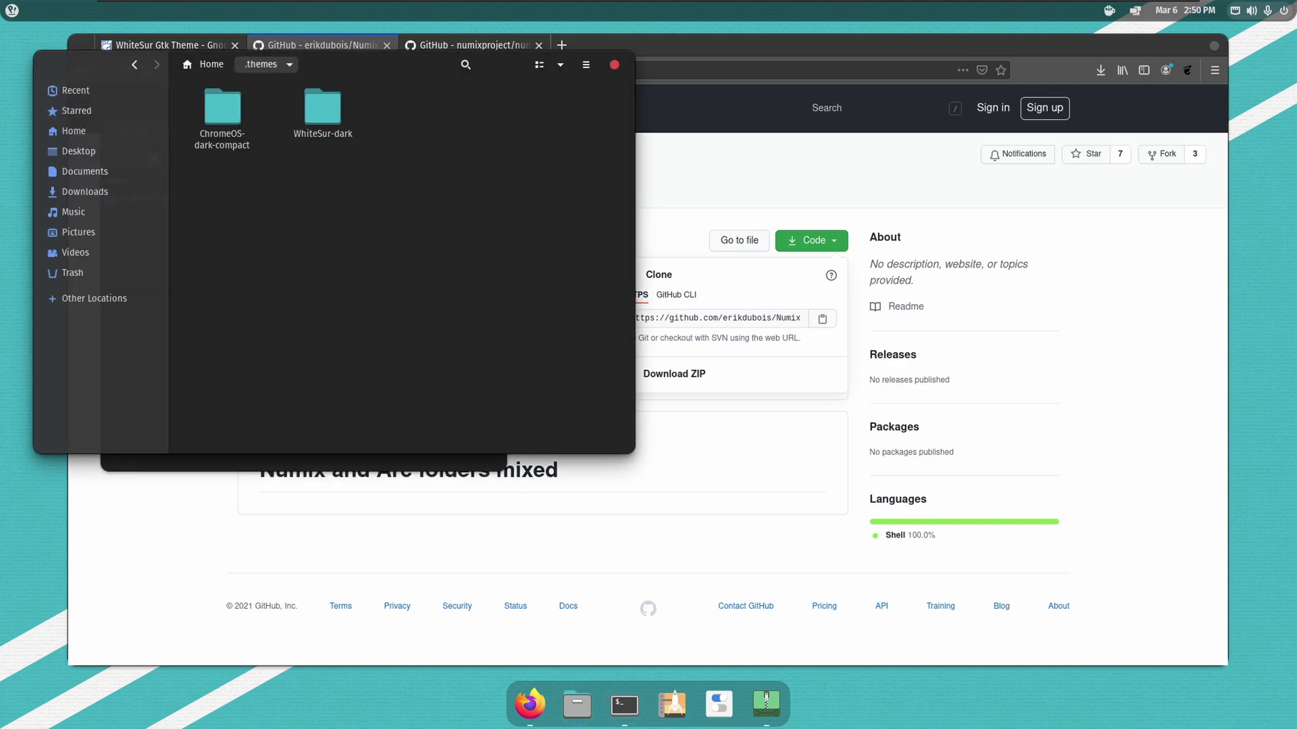
drag(385, 64, 920, 66)
click(743, 66)
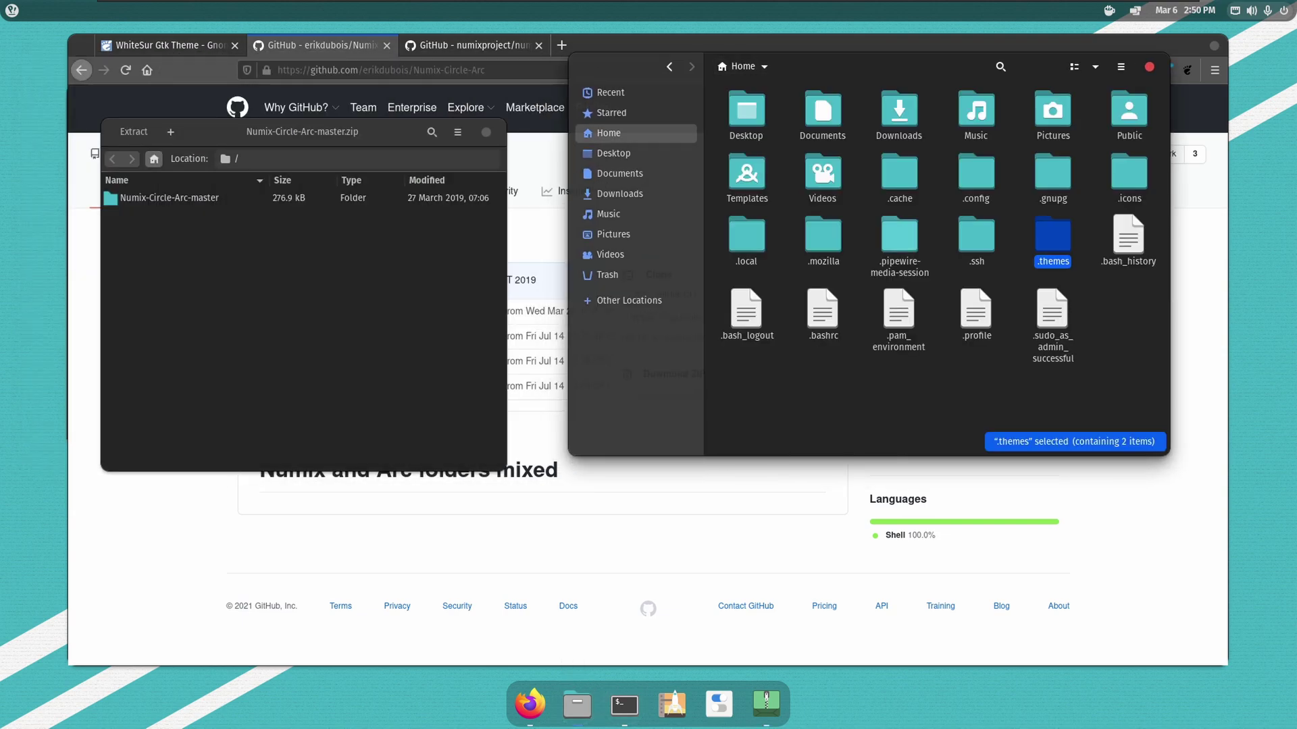
double_click(1129, 173)
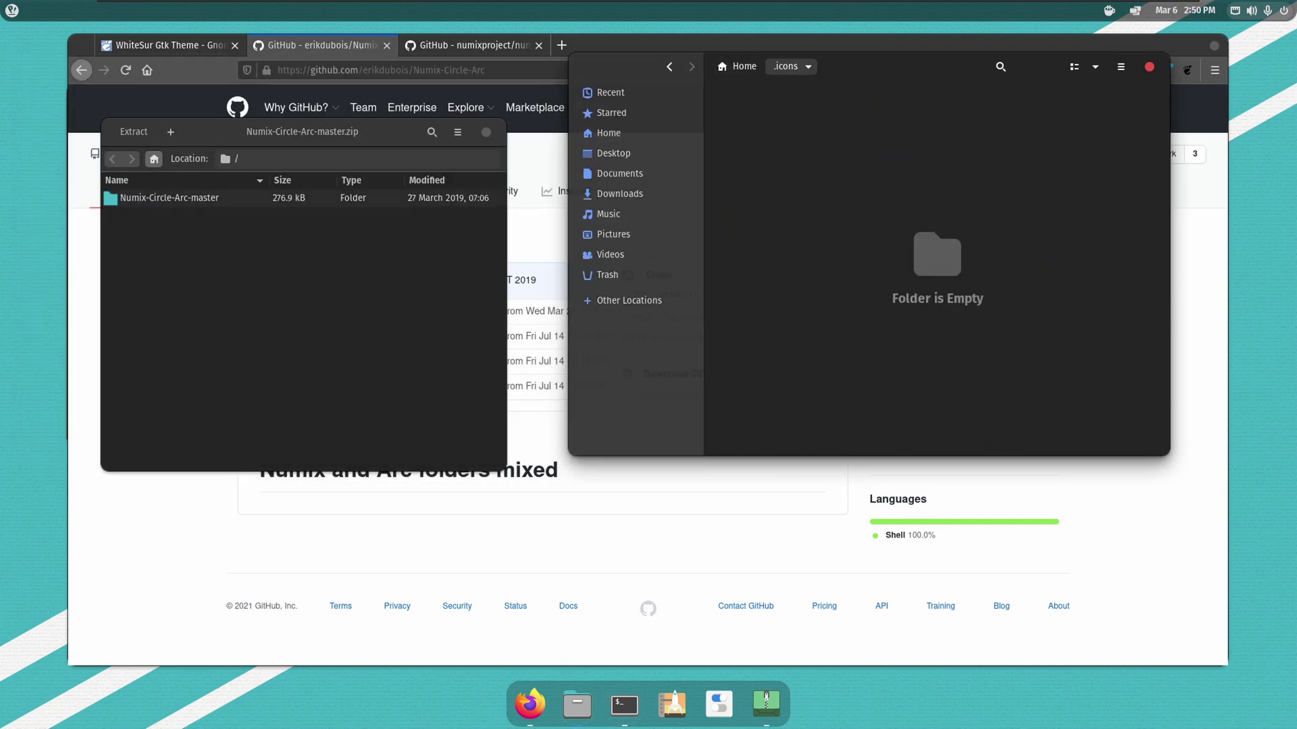
double_click(169, 197)
drag(154, 197, 675, 202)
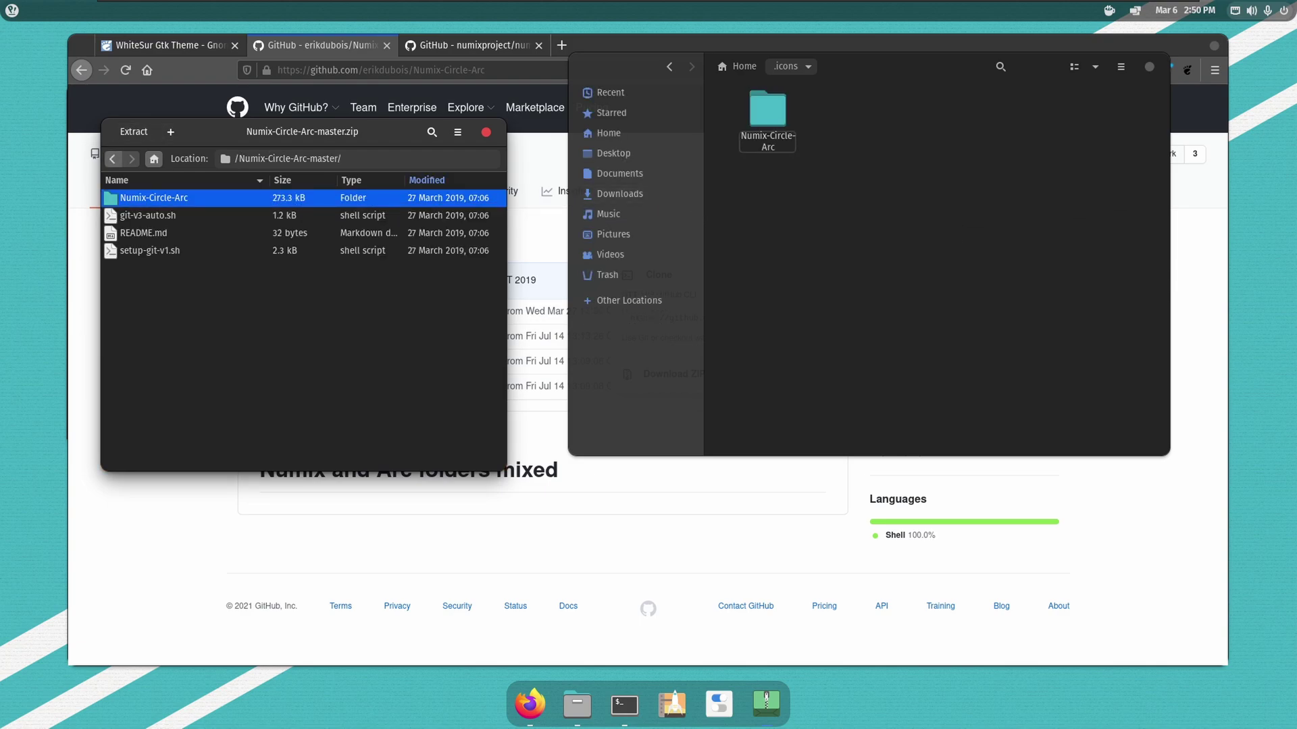
click(486, 132)
click(1149, 66)
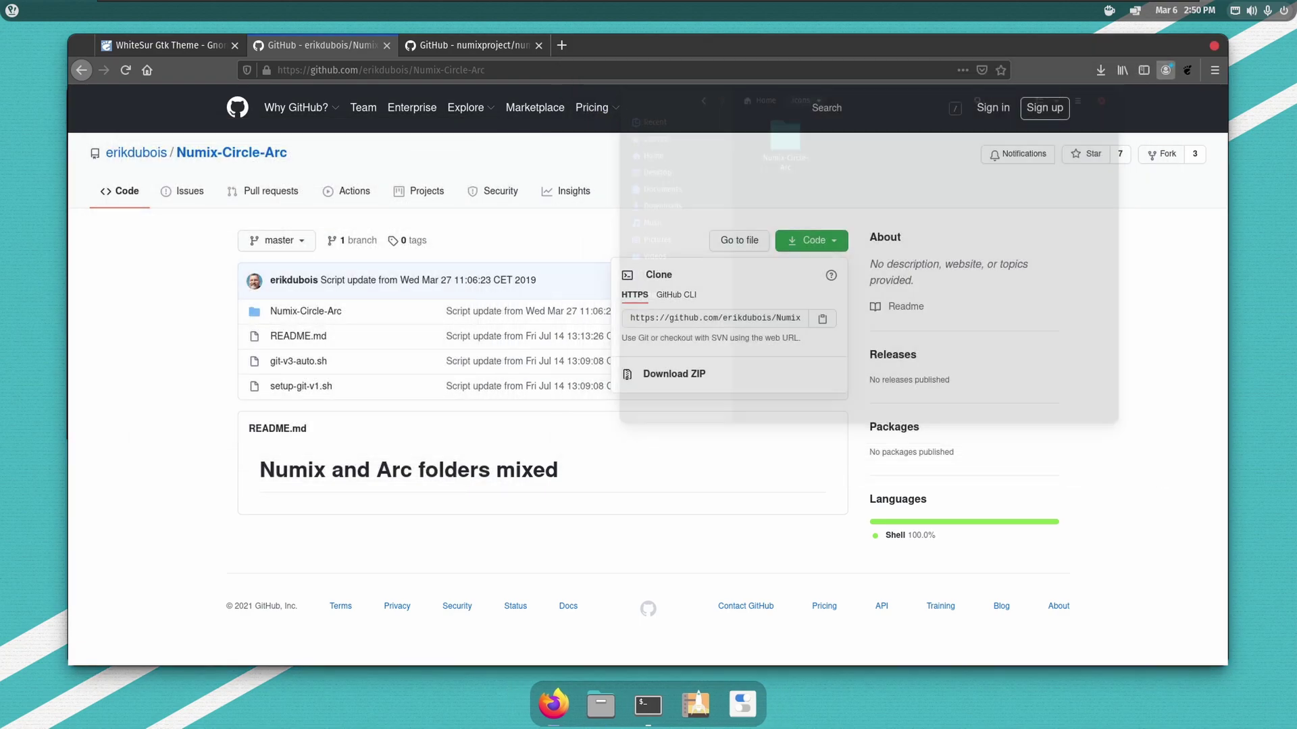
Quit the browser with all its tabs and close the terminal
key(ctrl+q)
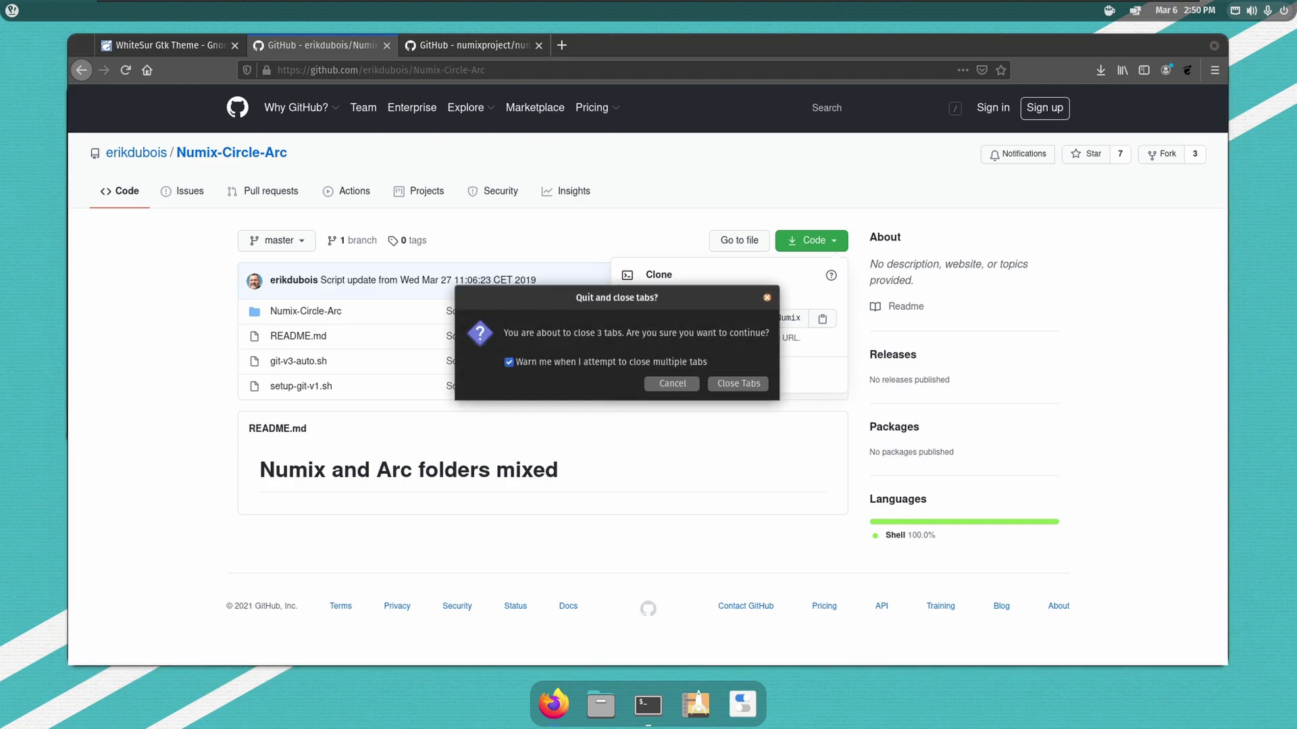
key(Return)
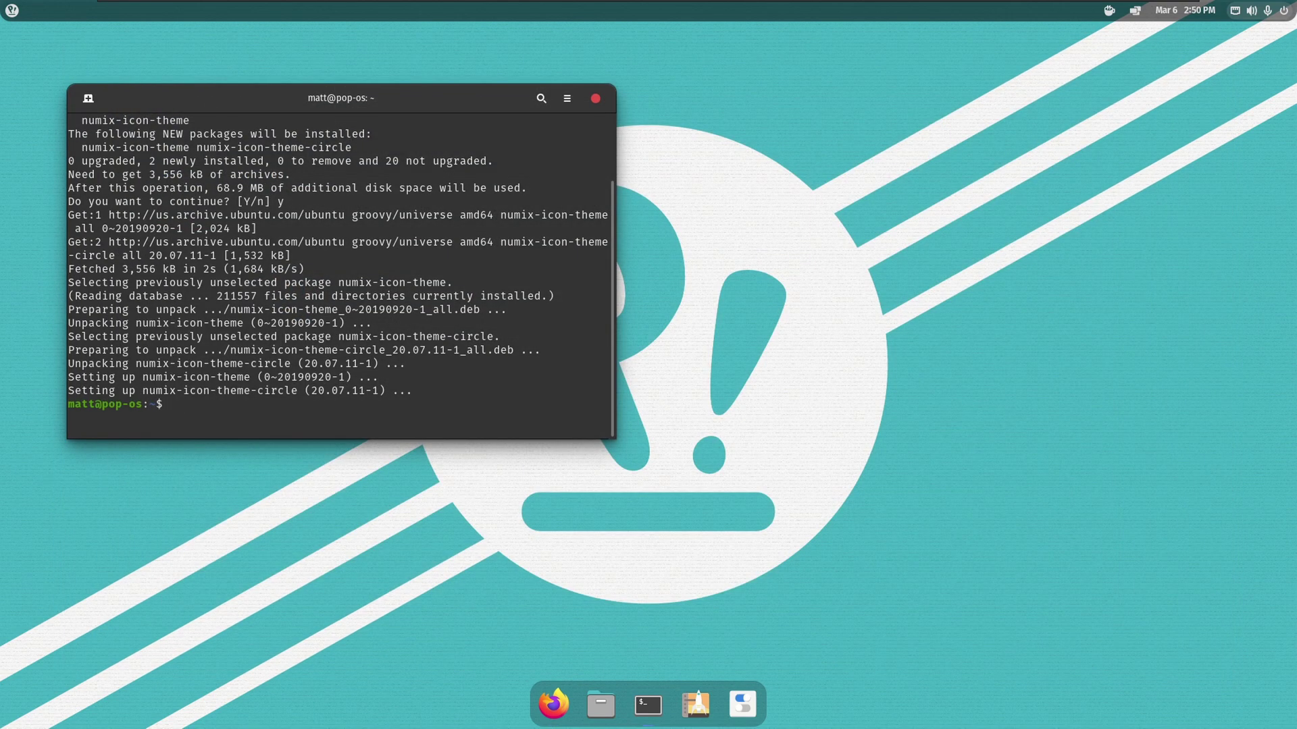
key(ctrl+shift+q)
Set the Icons theme to Numix-Circle-Arc in Tweaks and open the Home folder to view the icons
click(742, 705)
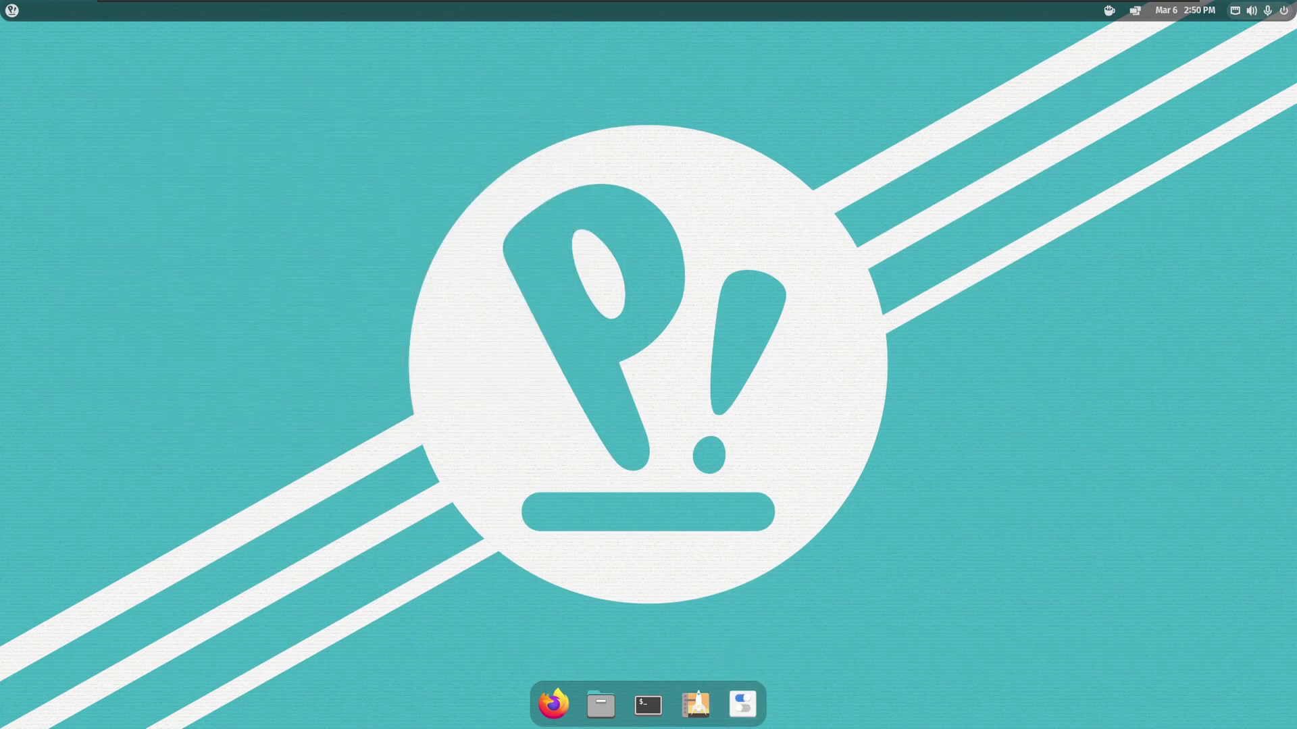
click(394, 228)
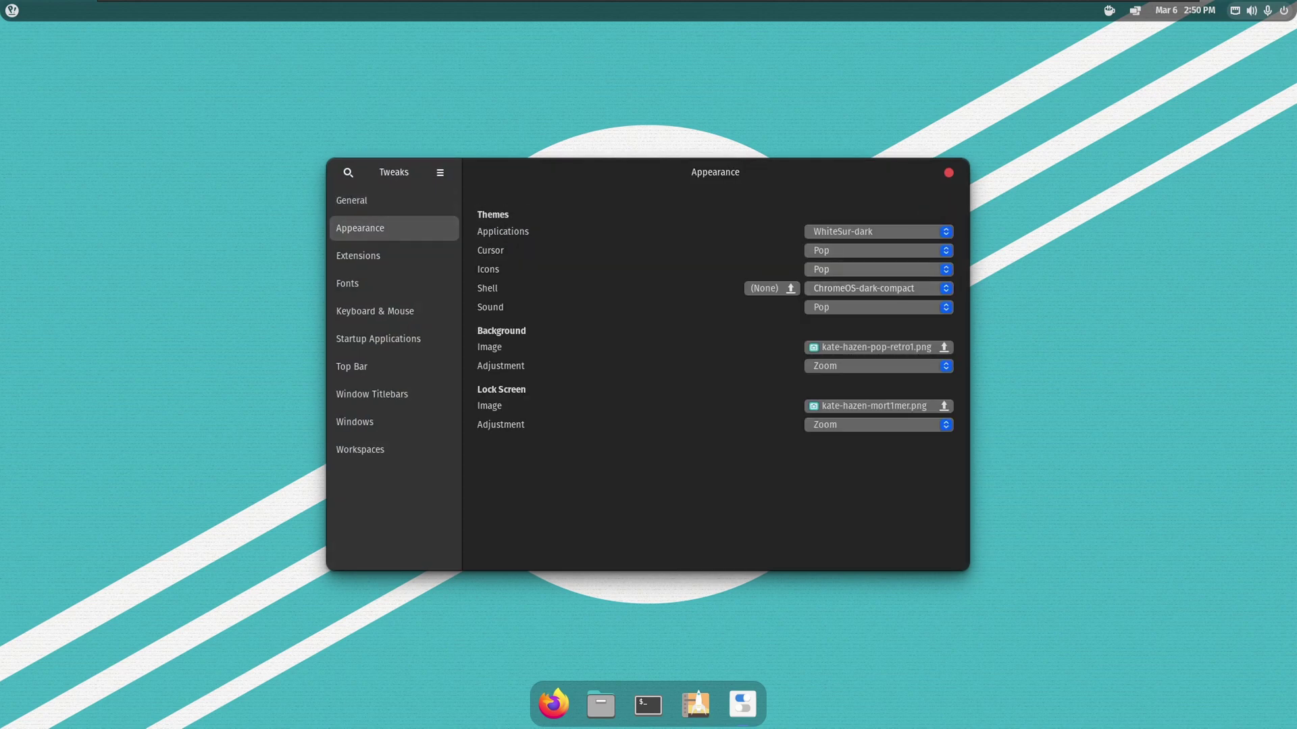
click(878, 270)
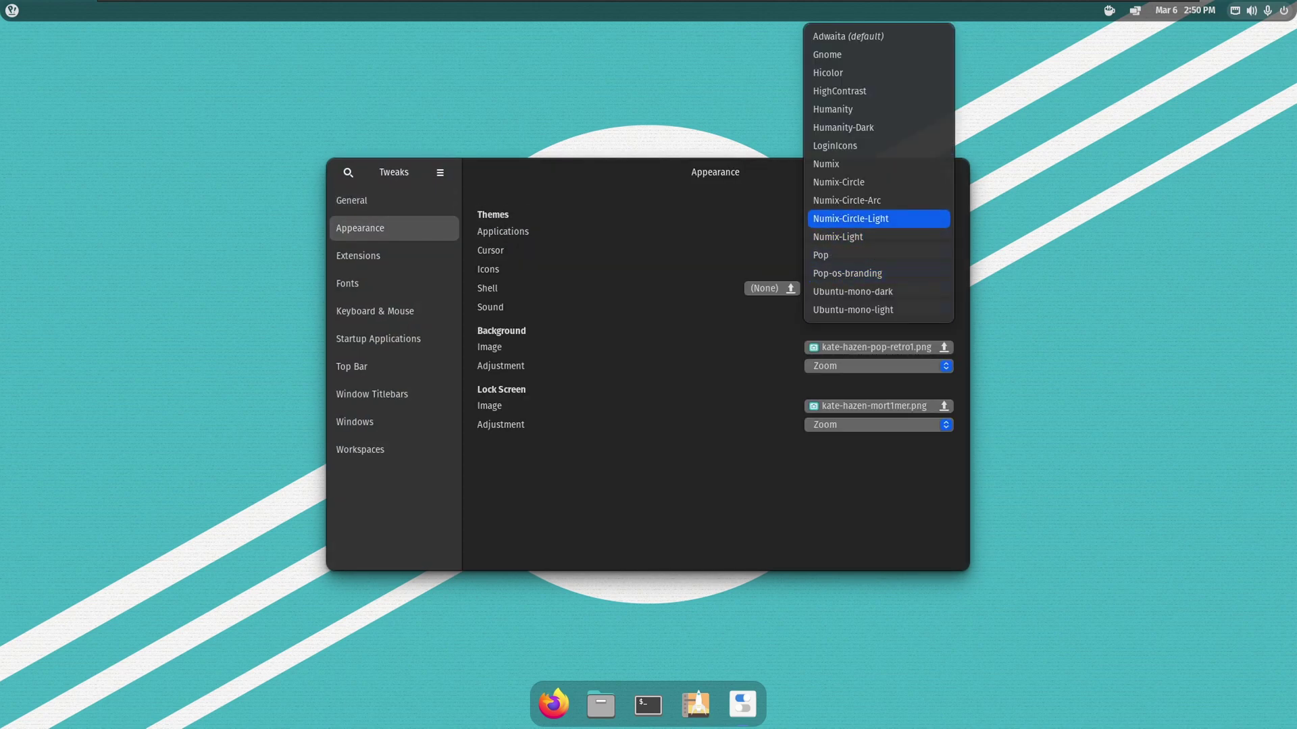
click(878, 200)
click(600, 704)
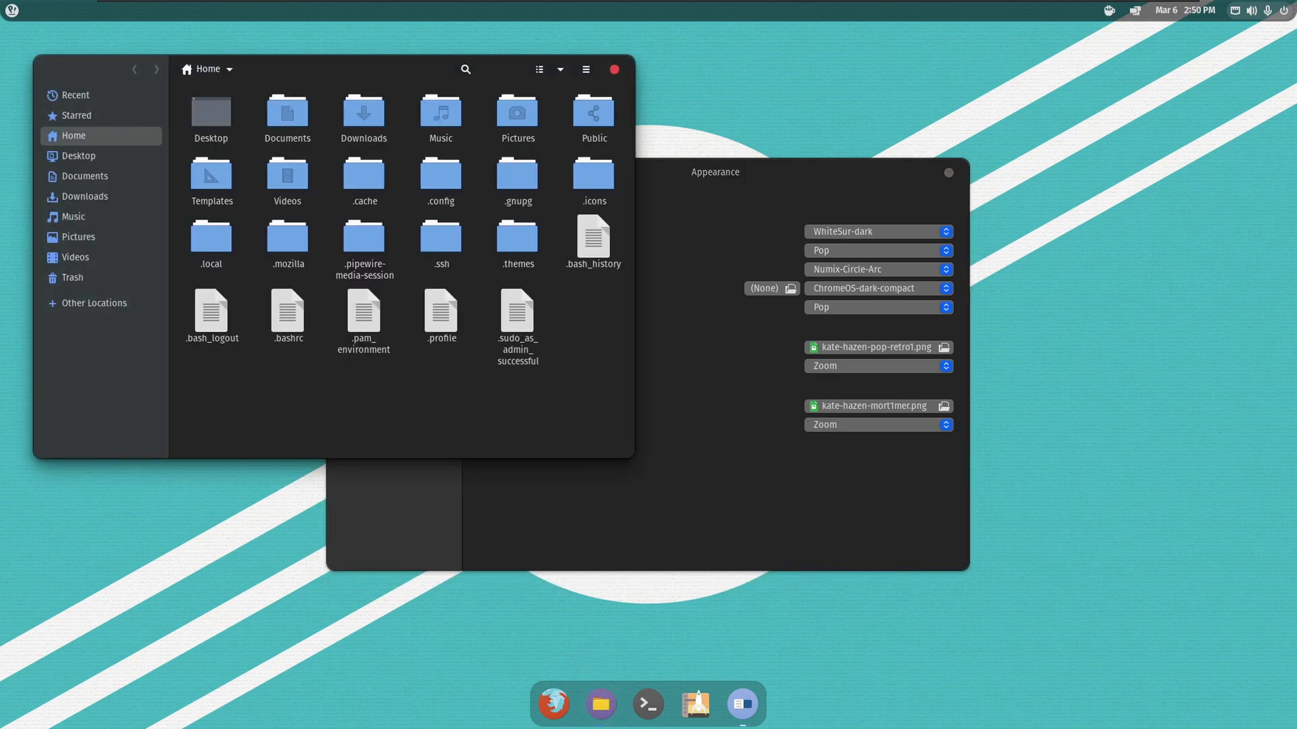
Try the Numix-Circle icon theme, then switch back to Numix-Circle-Arc
click(878, 270)
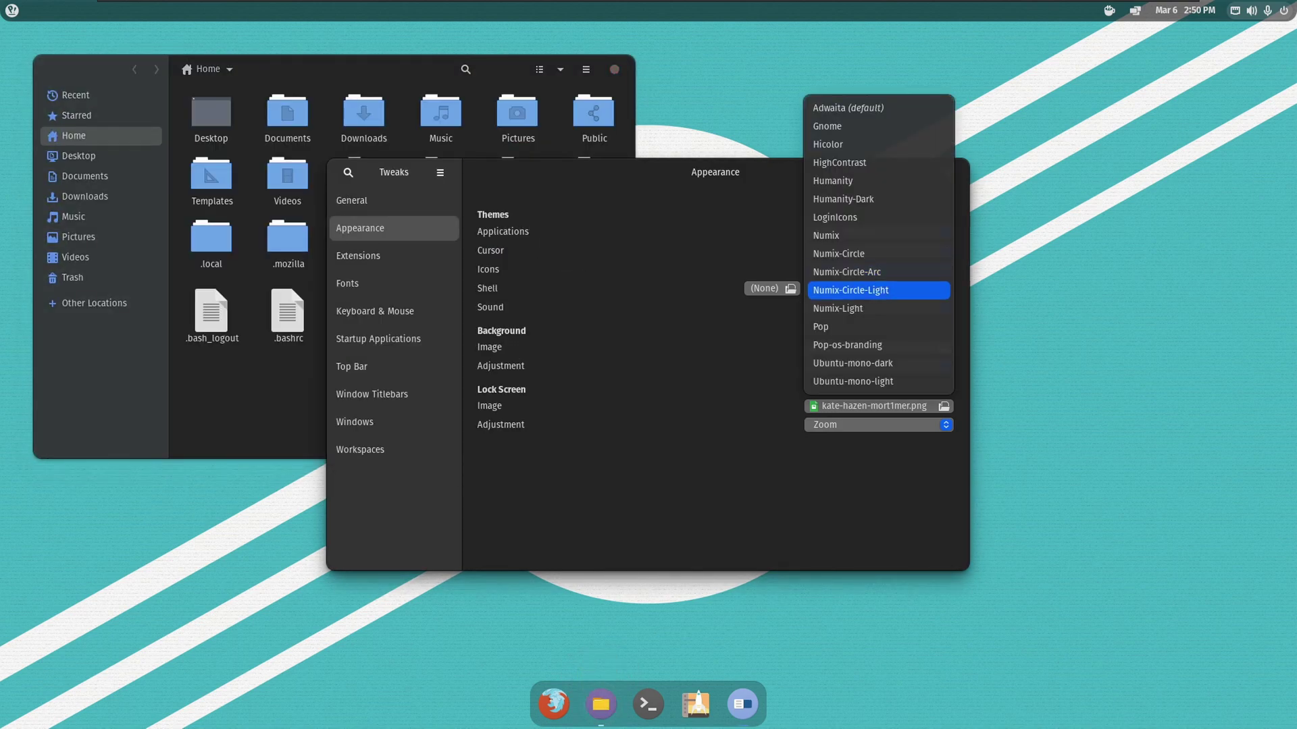
click(838, 253)
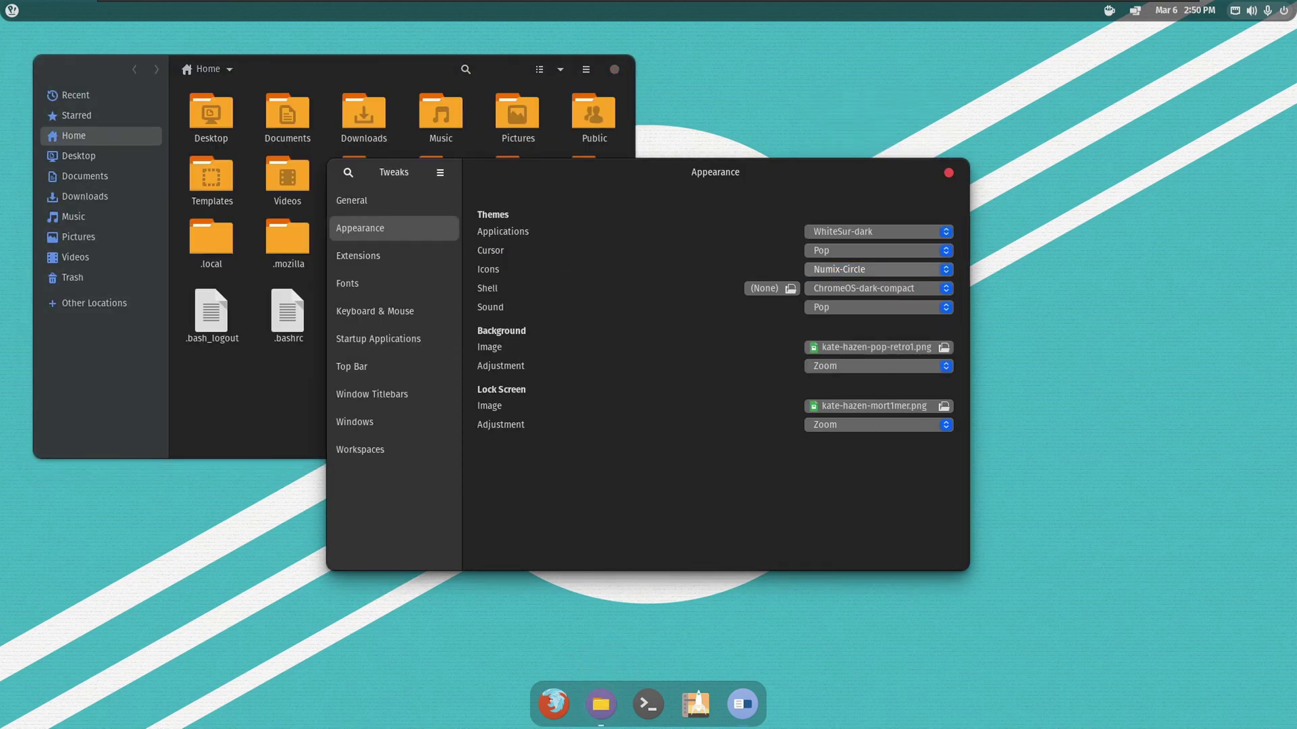
click(878, 269)
click(844, 287)
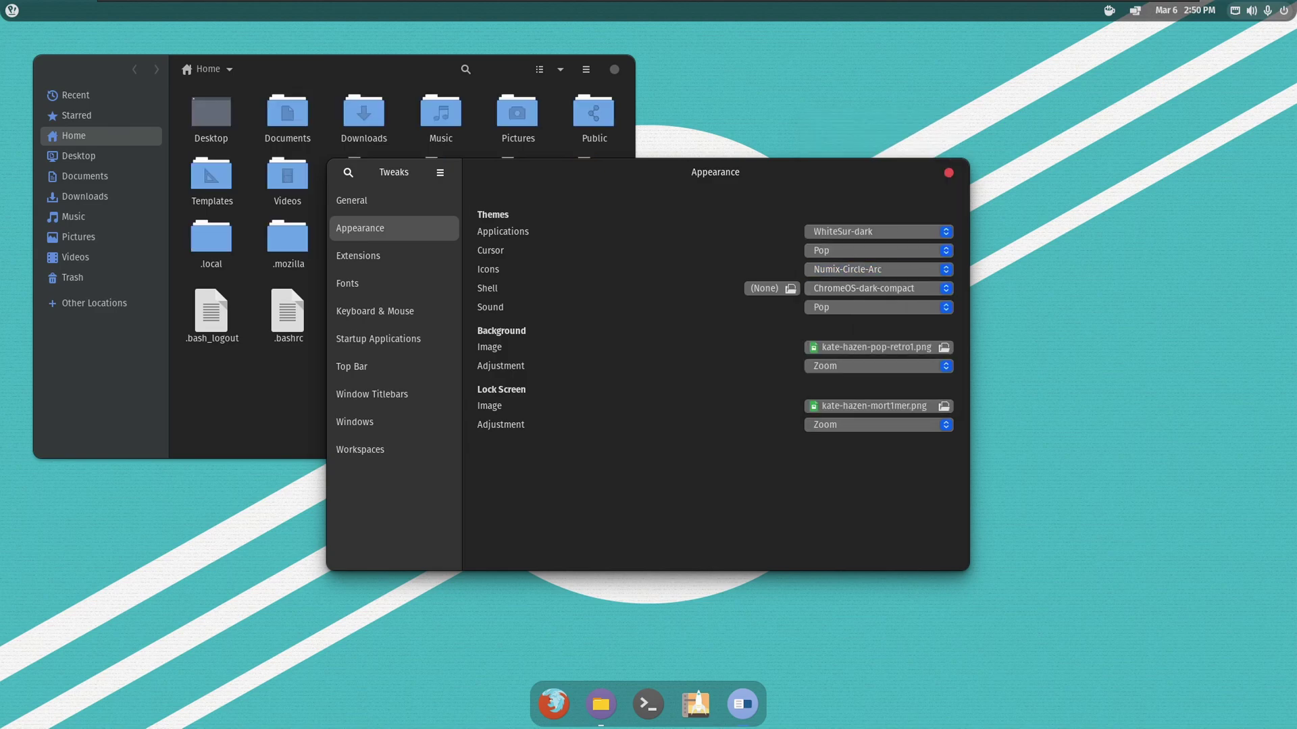
Close Tweaks and the Home folder window, then reopen Tweaks
click(948, 173)
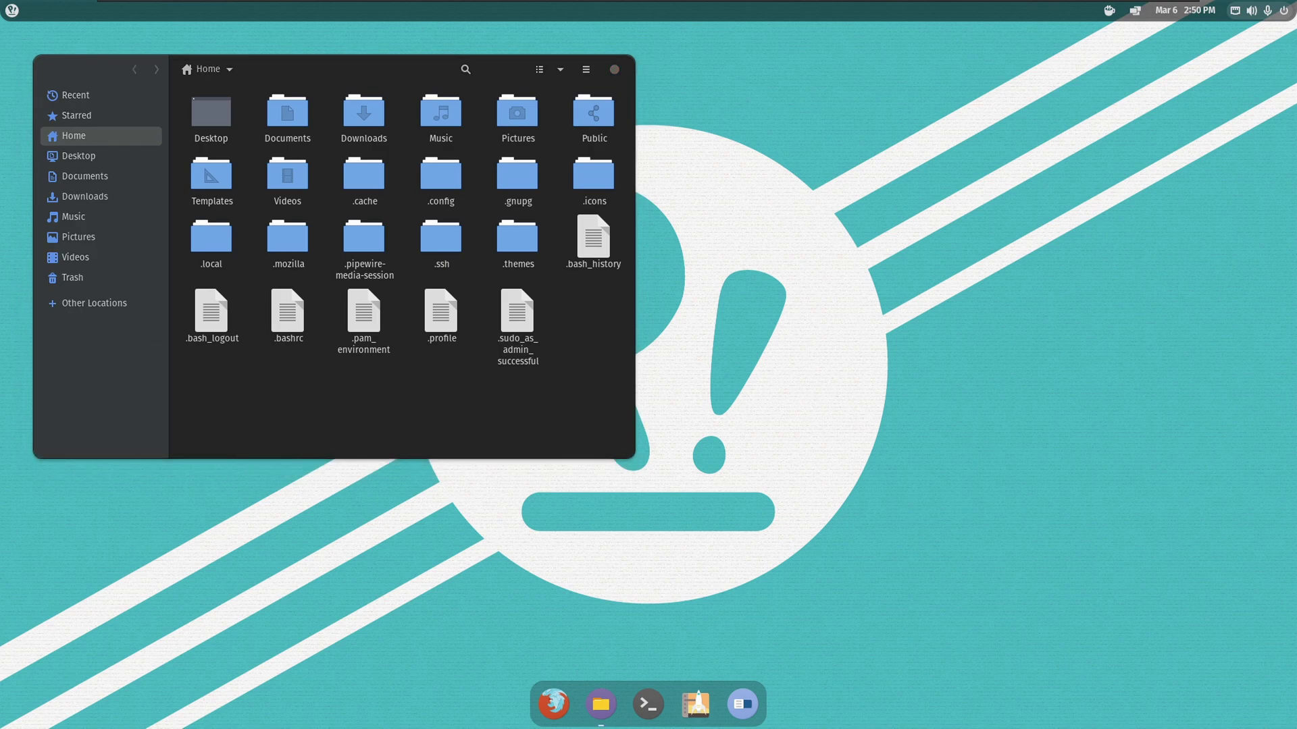
click(614, 70)
click(742, 705)
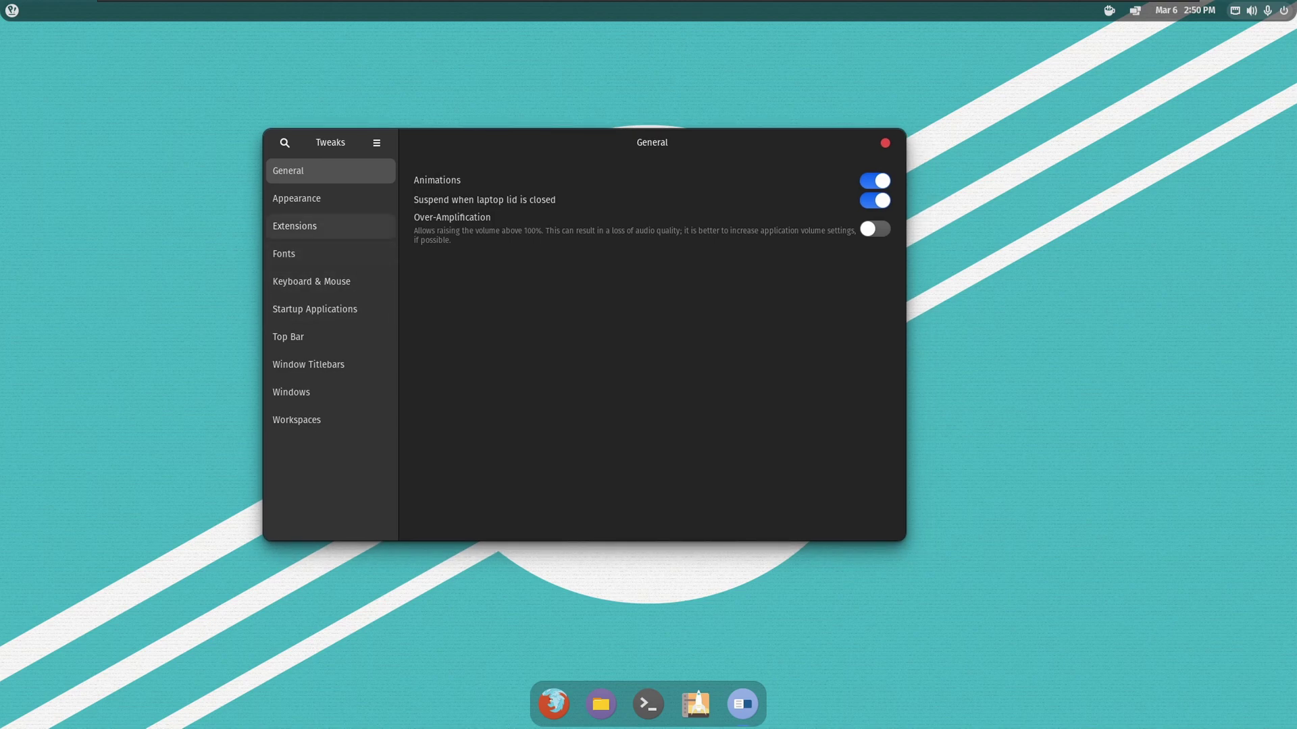
Look through the full list of installed extensions in Tweaks
click(331, 227)
scroll(649, 399, down, 2)
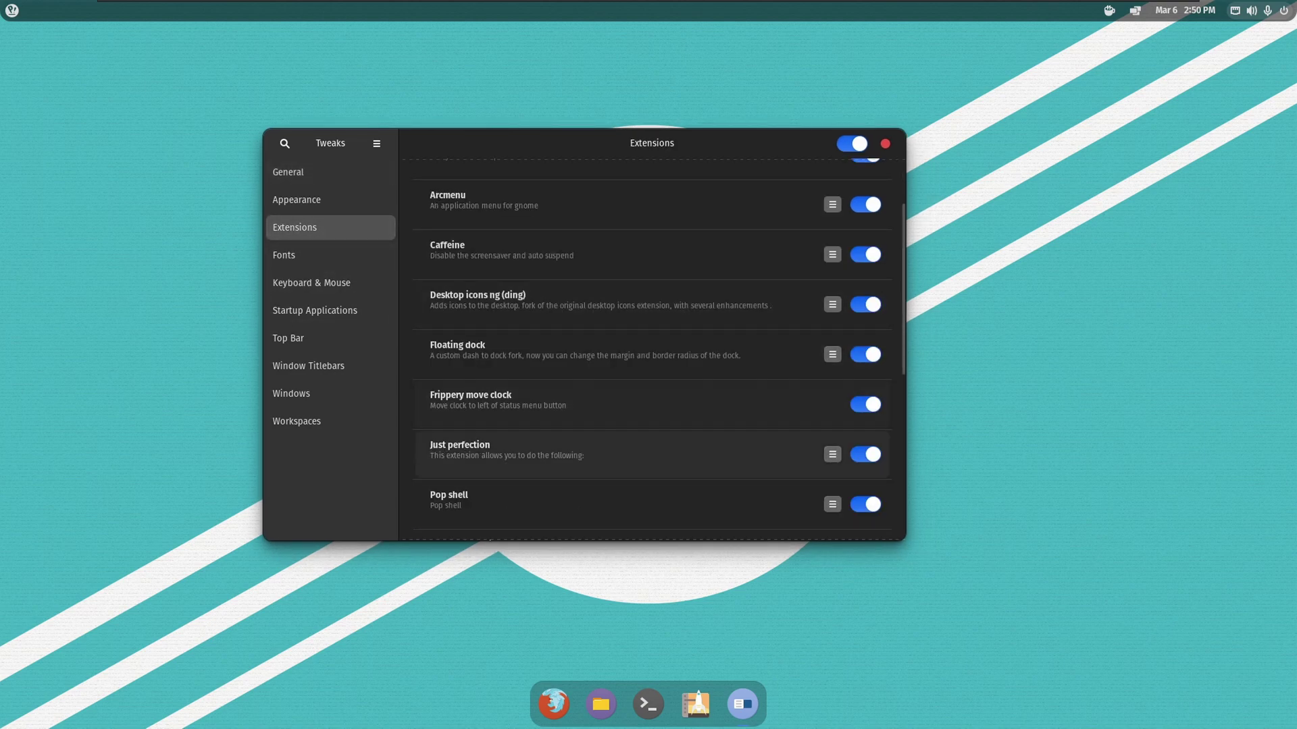
scroll(649, 453, down, 3)
scroll(649, 415, down, 3)
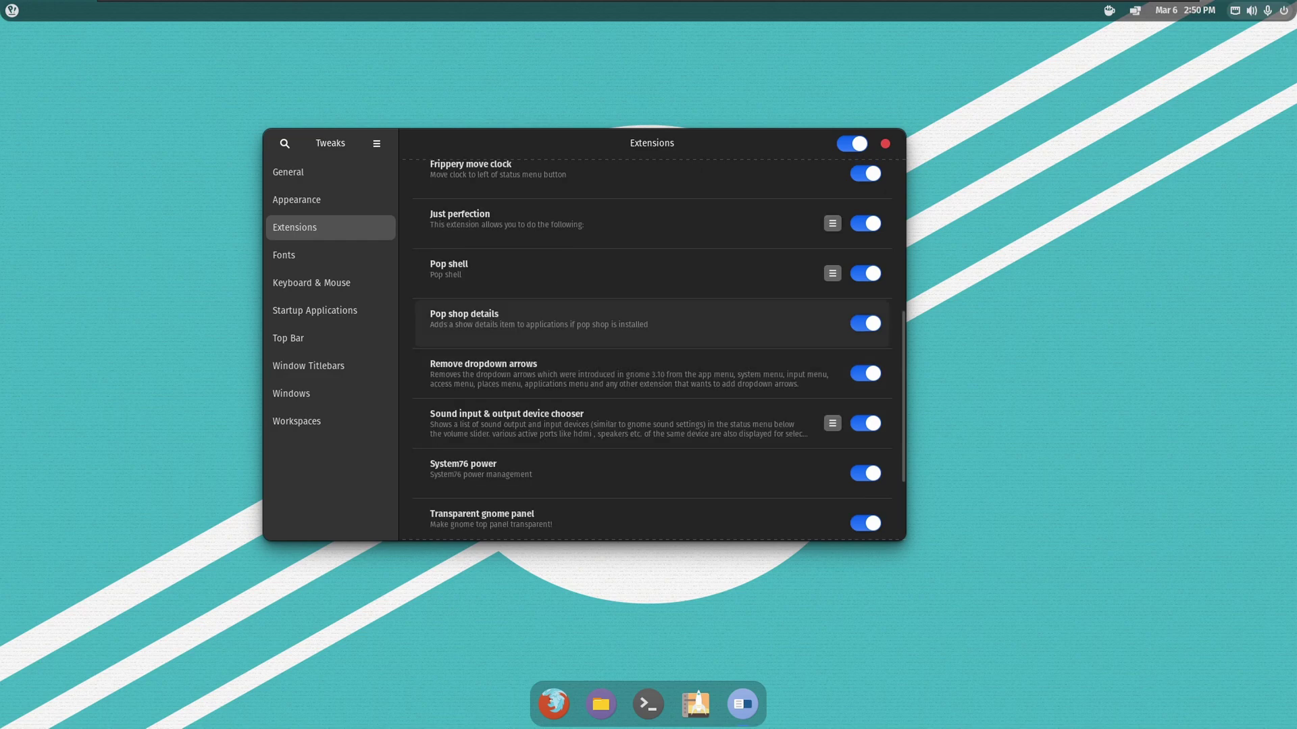
scroll(649, 202, up, 8)
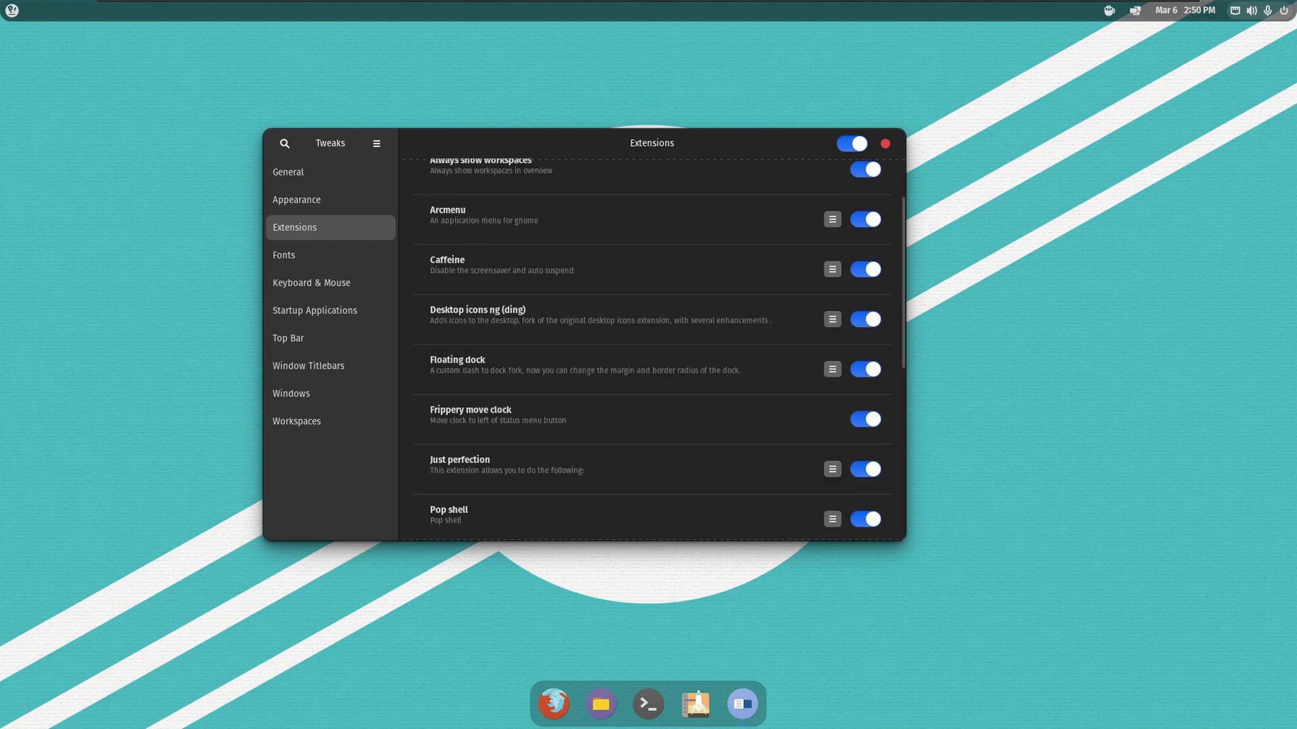
scroll(648, 507, down, 2)
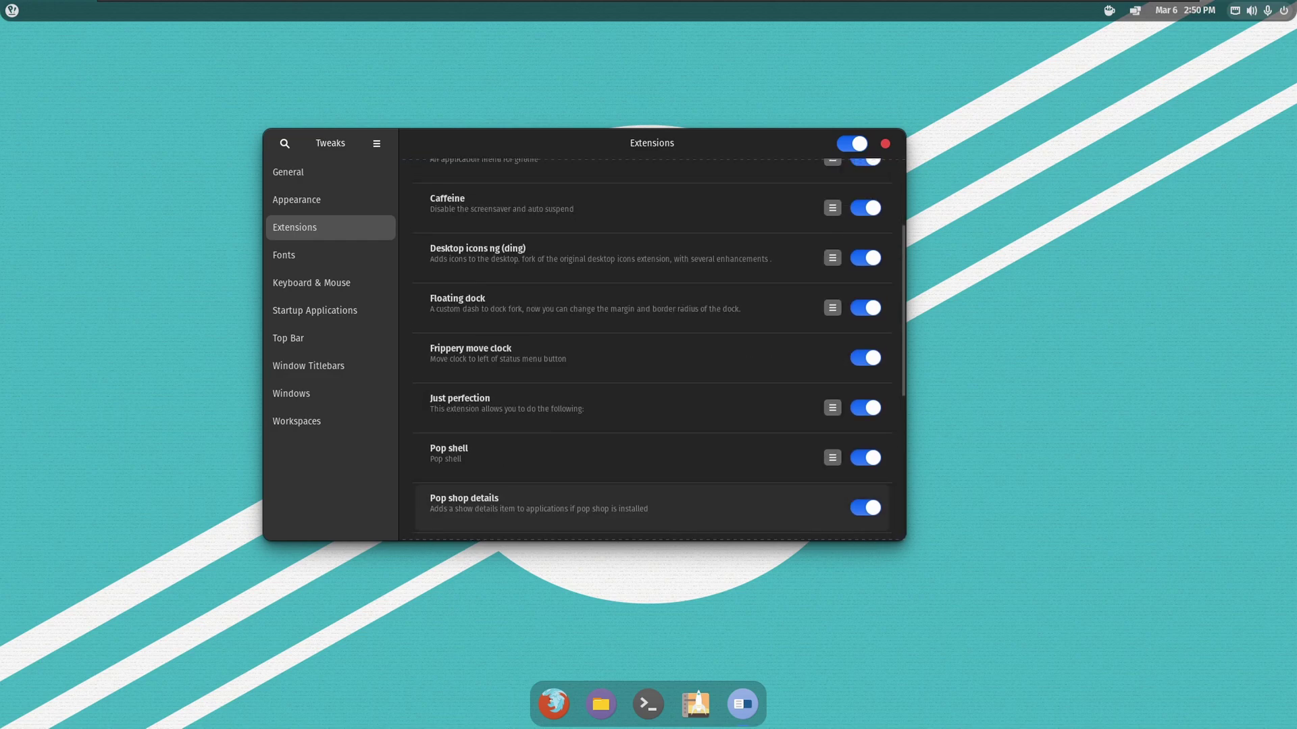
scroll(648, 507, up, 2)
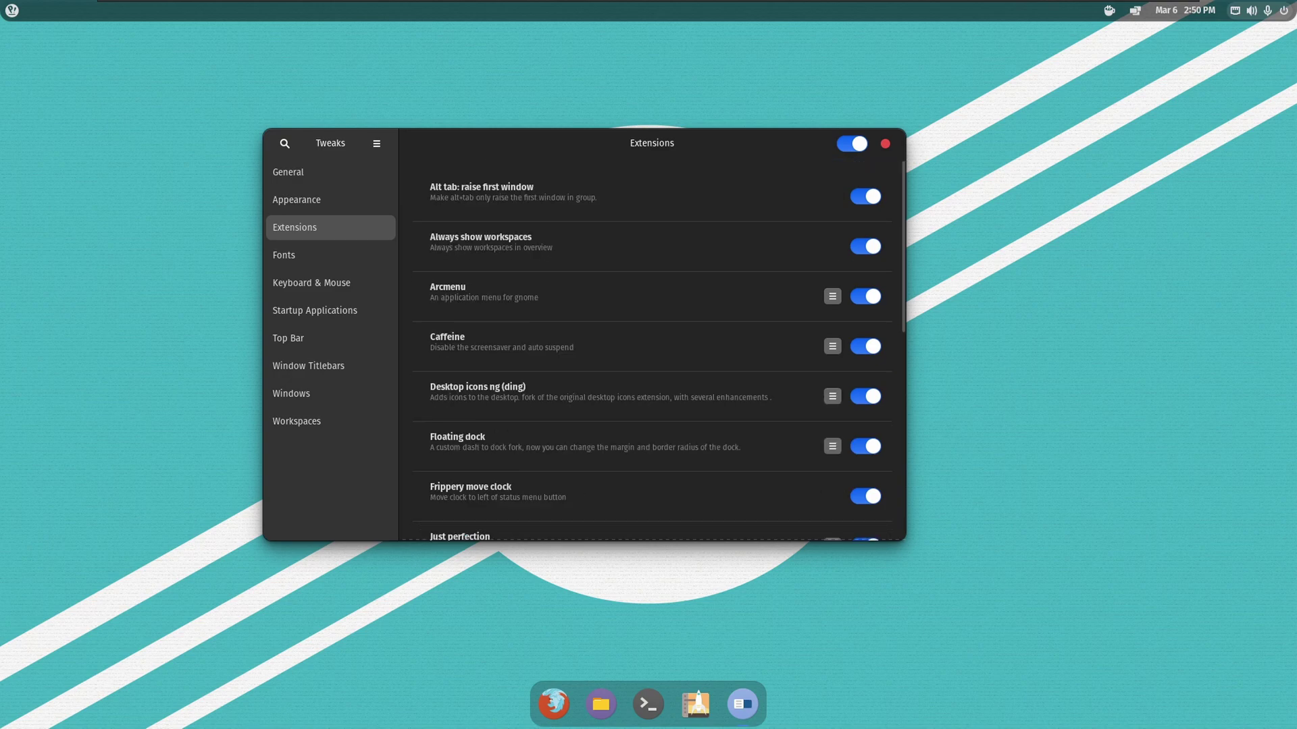
scroll(649, 370, down, 4)
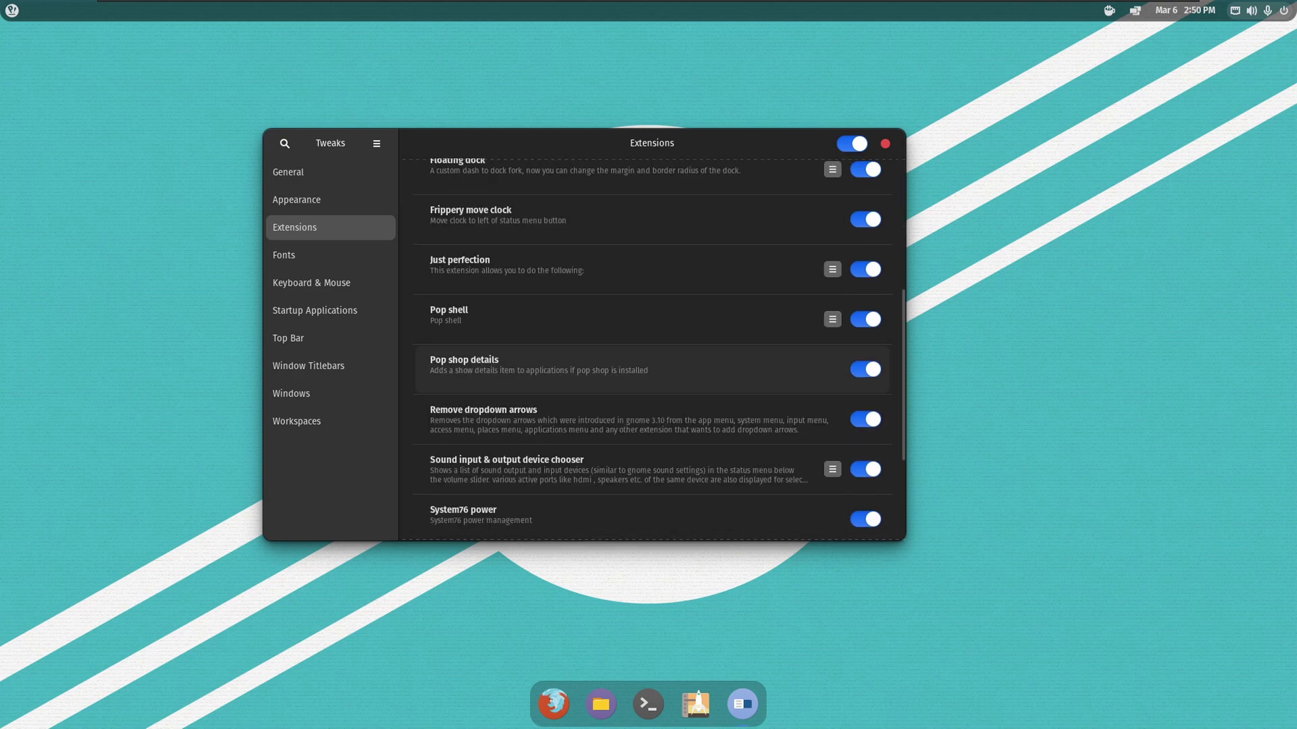
scroll(648, 369, down, 3)
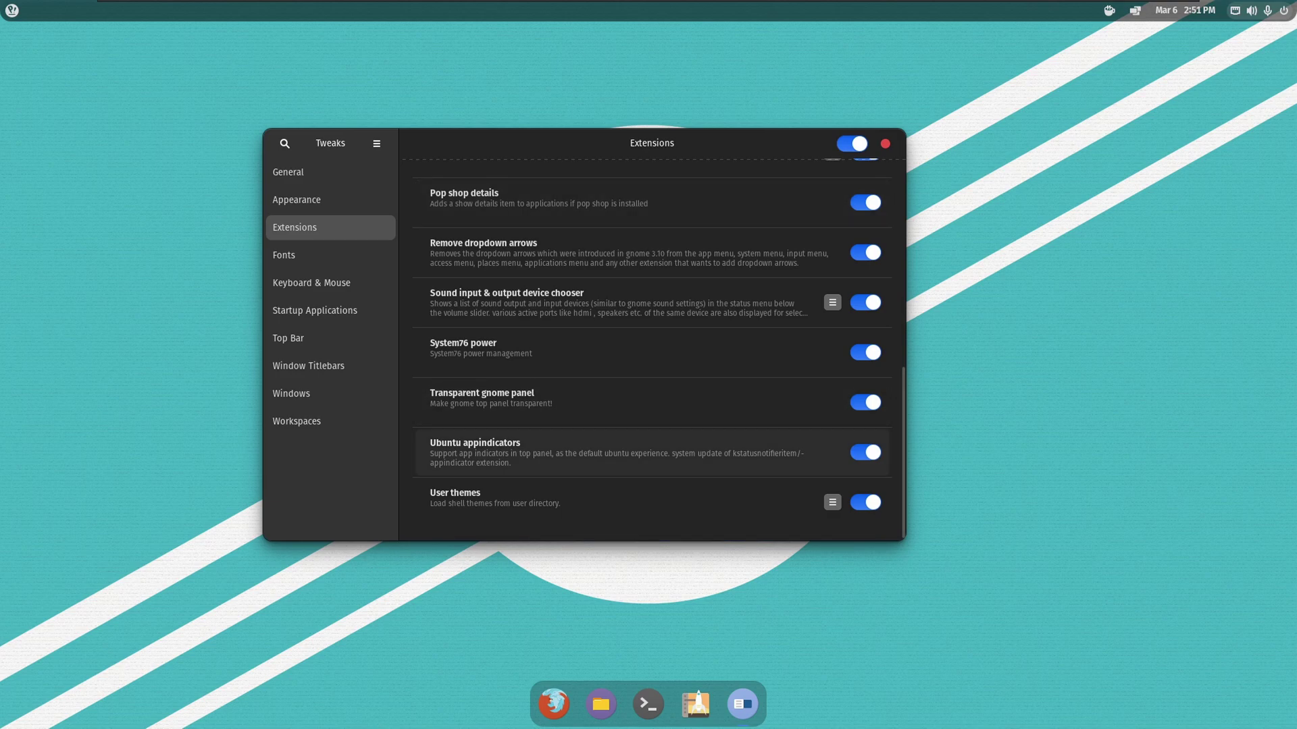
Turn off the Ubuntu appindicators extension in Tweaks and return to the start of the extension list
click(865, 452)
scroll(659, 351, up, 5)
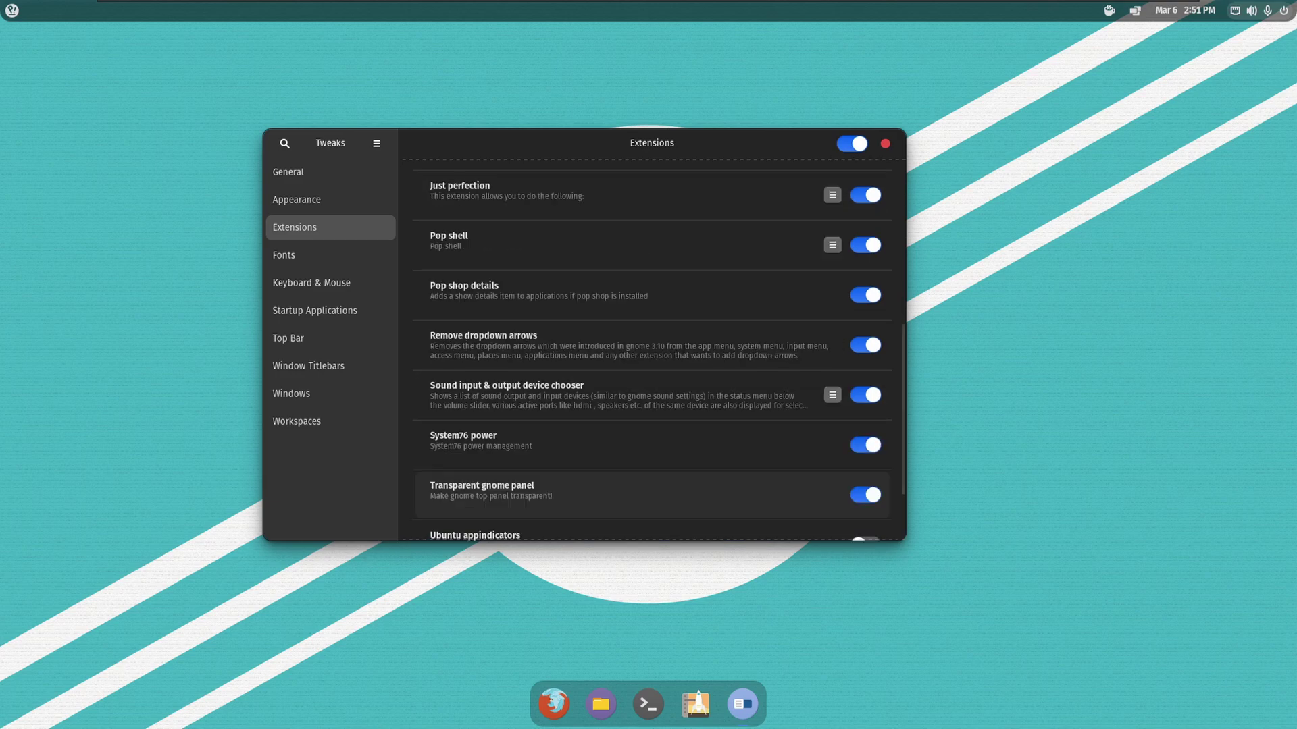
scroll(659, 351, up, 5)
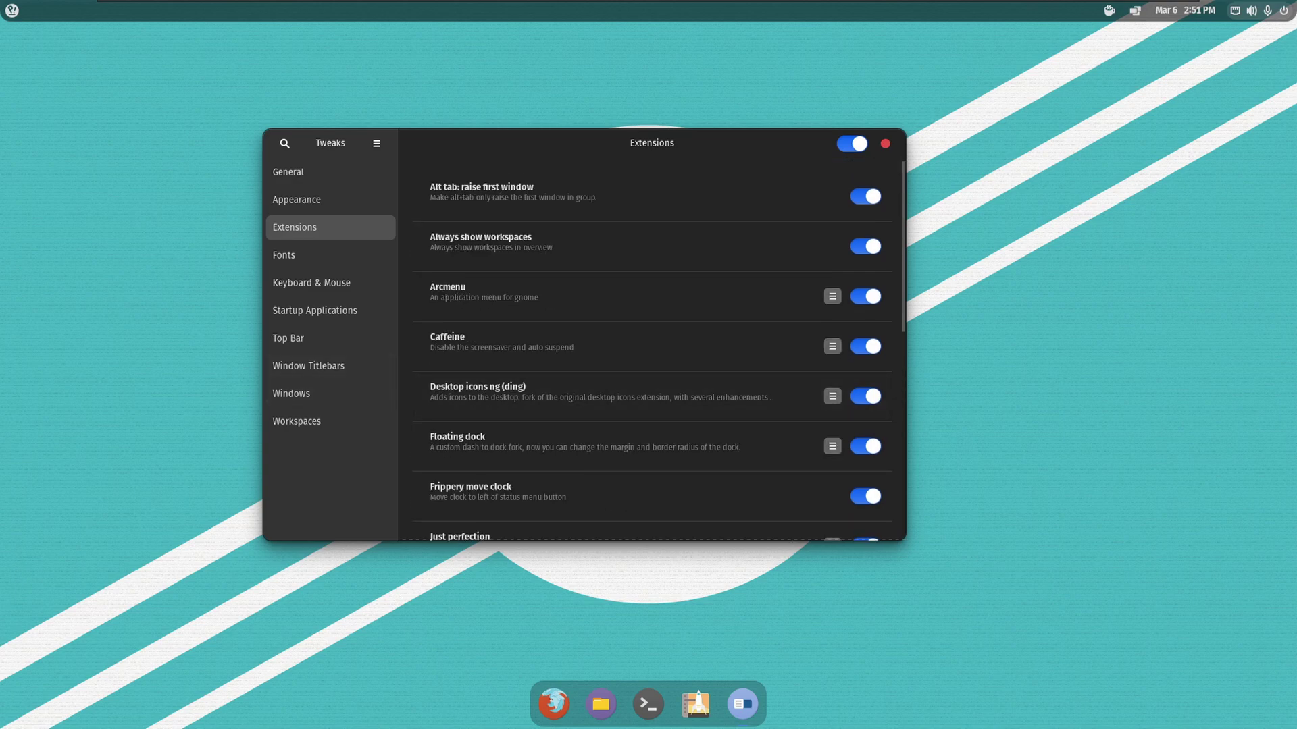
Open the Extensions app and examine its manually installed and built-in extensions
click(169, 352)
key(super)
text(ext)
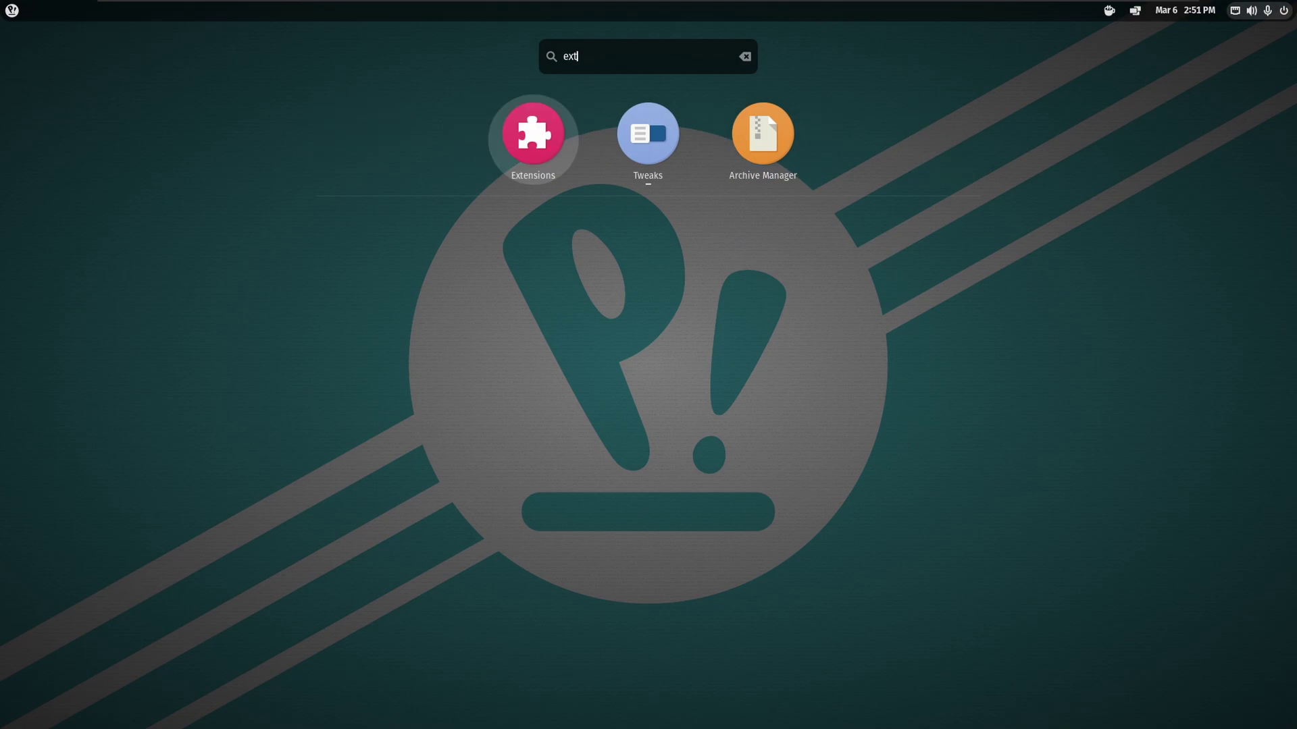
key(Return)
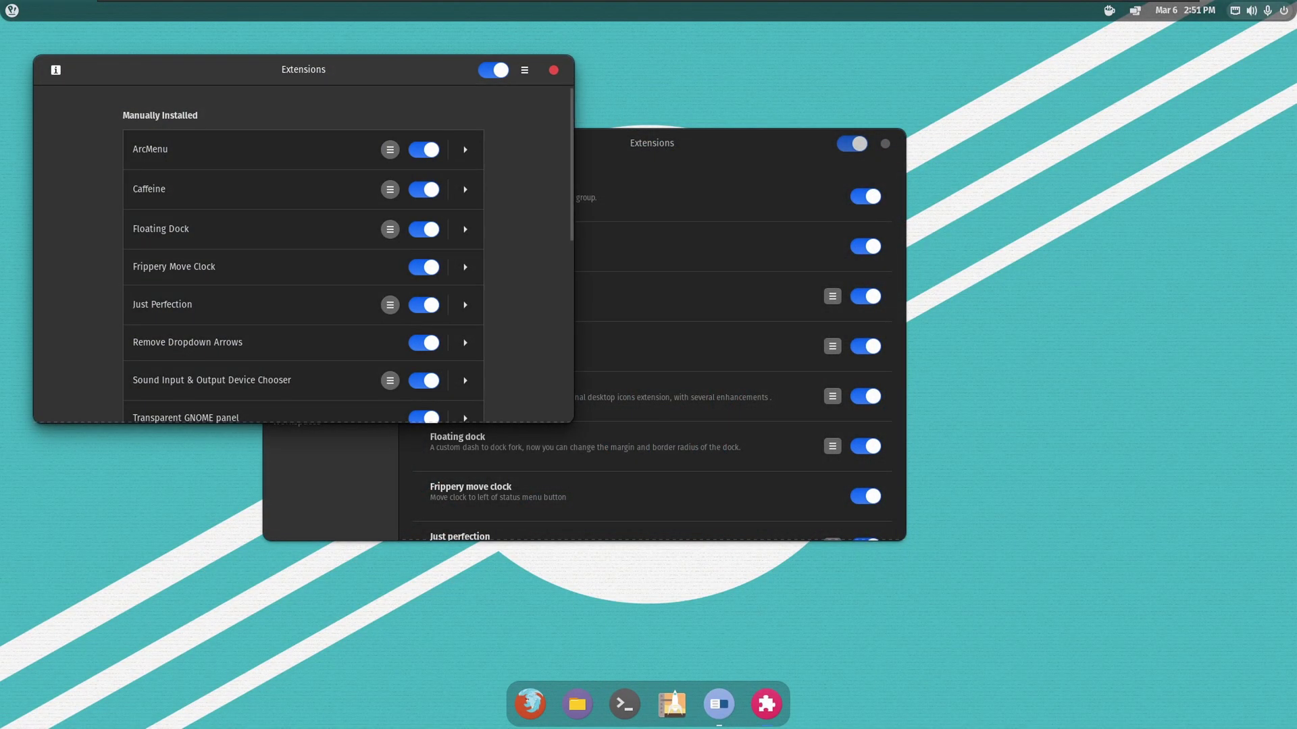
scroll(303, 253, down, 2)
scroll(303, 254, down, 9)
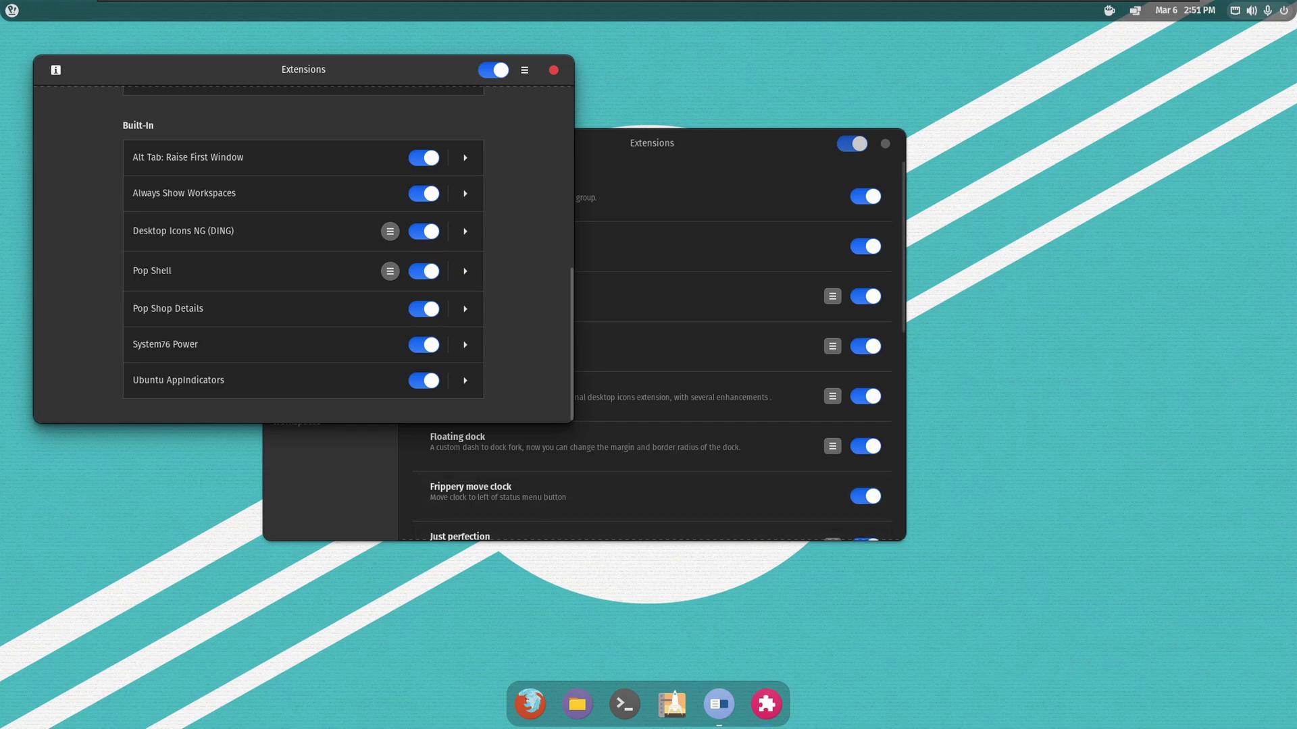
Switch to Firefox, look up "blur" and open the suggested Blur my Shell page on extensions.gnome.org
click(530, 703)
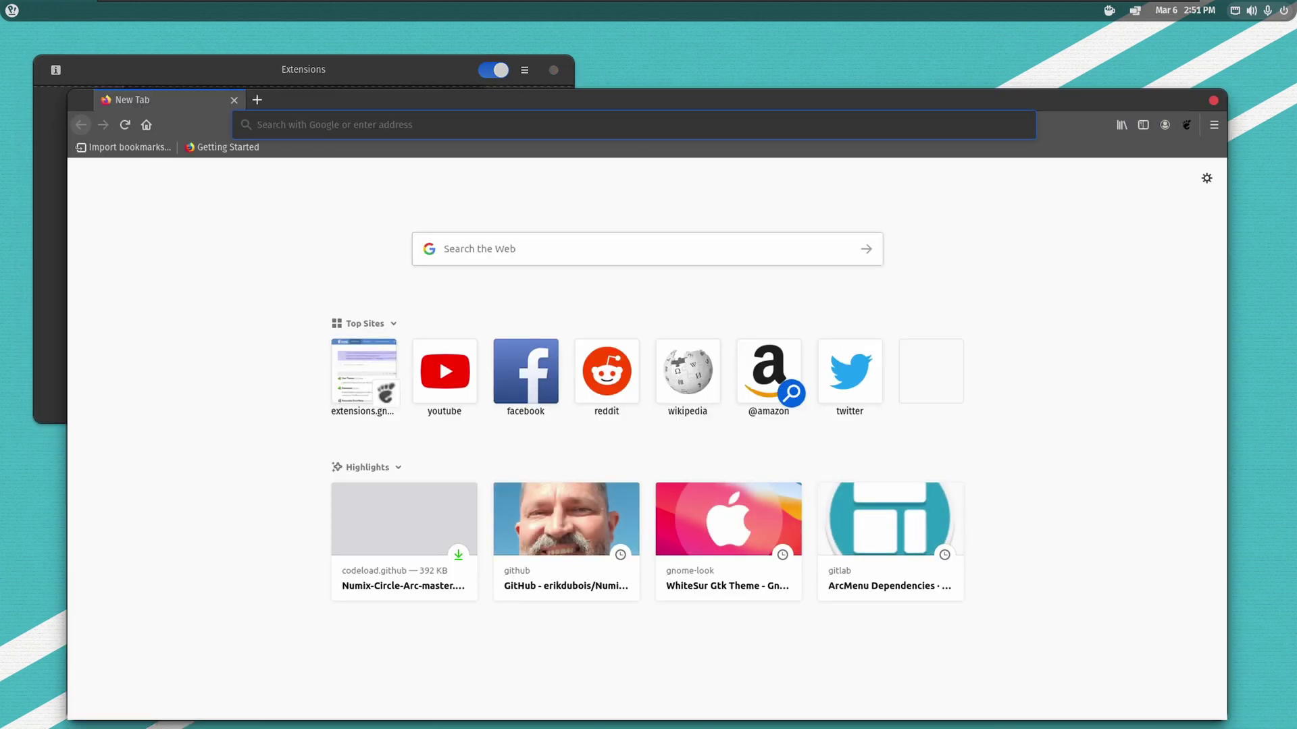
text(blur)
key(Down)
key(Down)
key(Down)
key(Down)
key(Down)
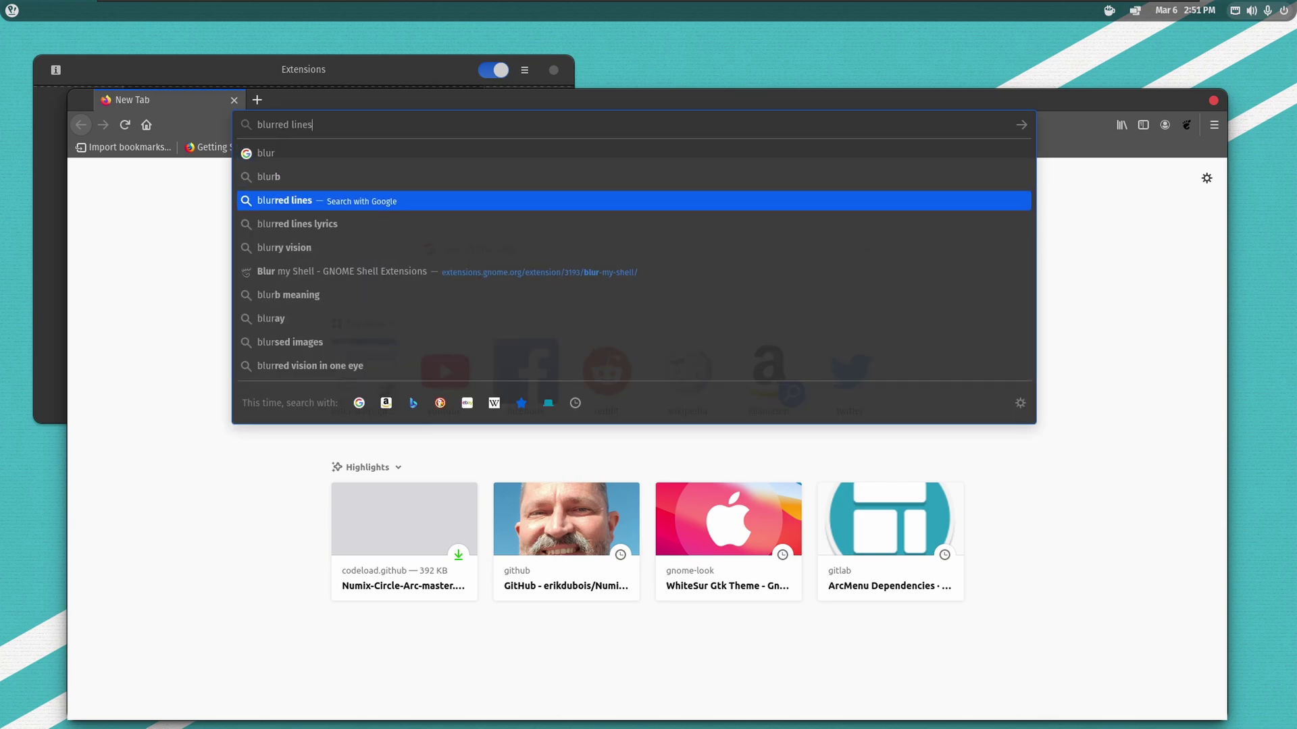
key(Return)
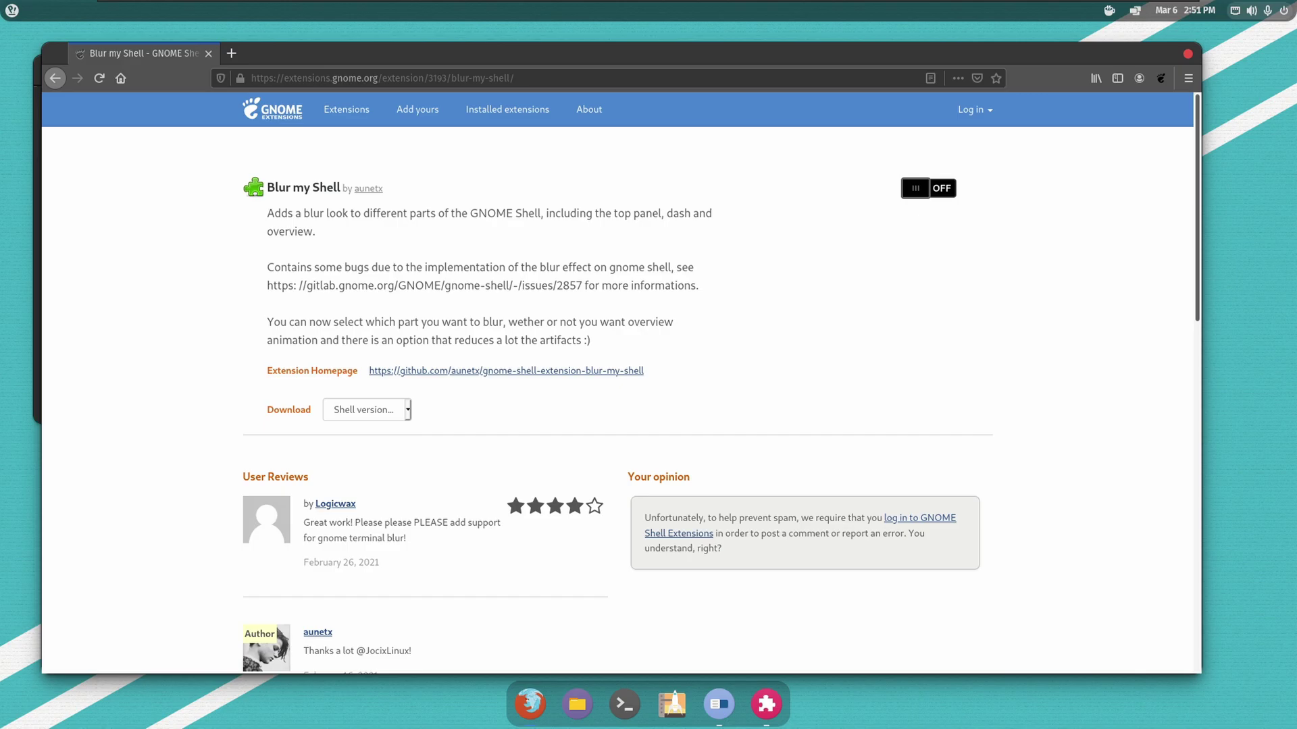
Install the Blur my Shell extension from its page, then close the Extensions and Tweaks windows
click(929, 189)
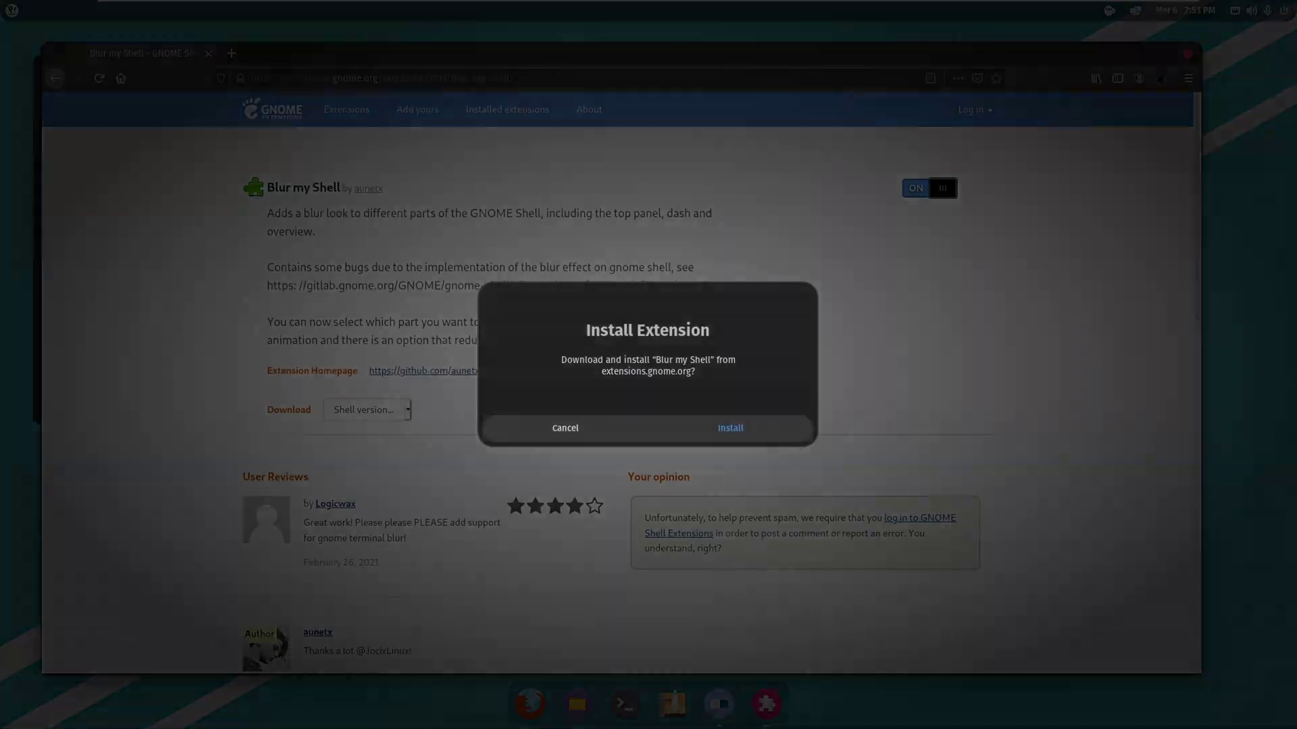
click(731, 429)
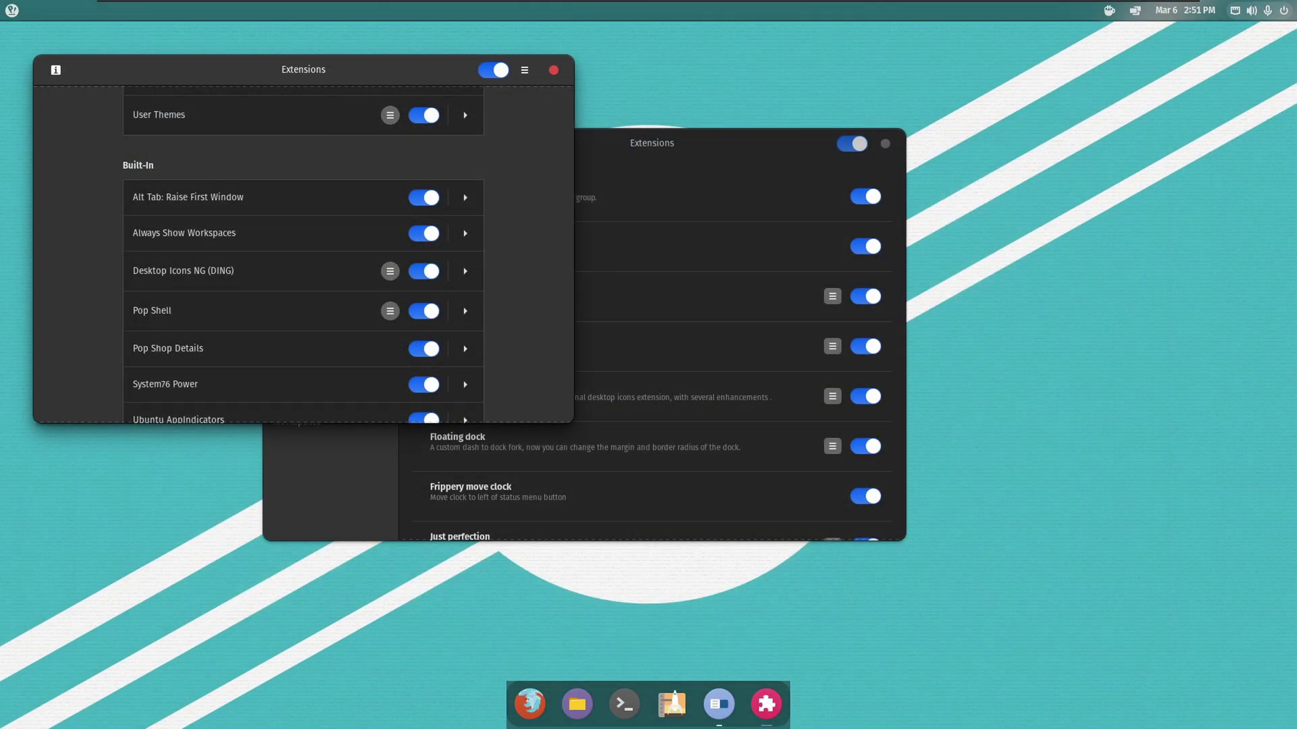
drag(303, 69, 875, 118)
click(1125, 118)
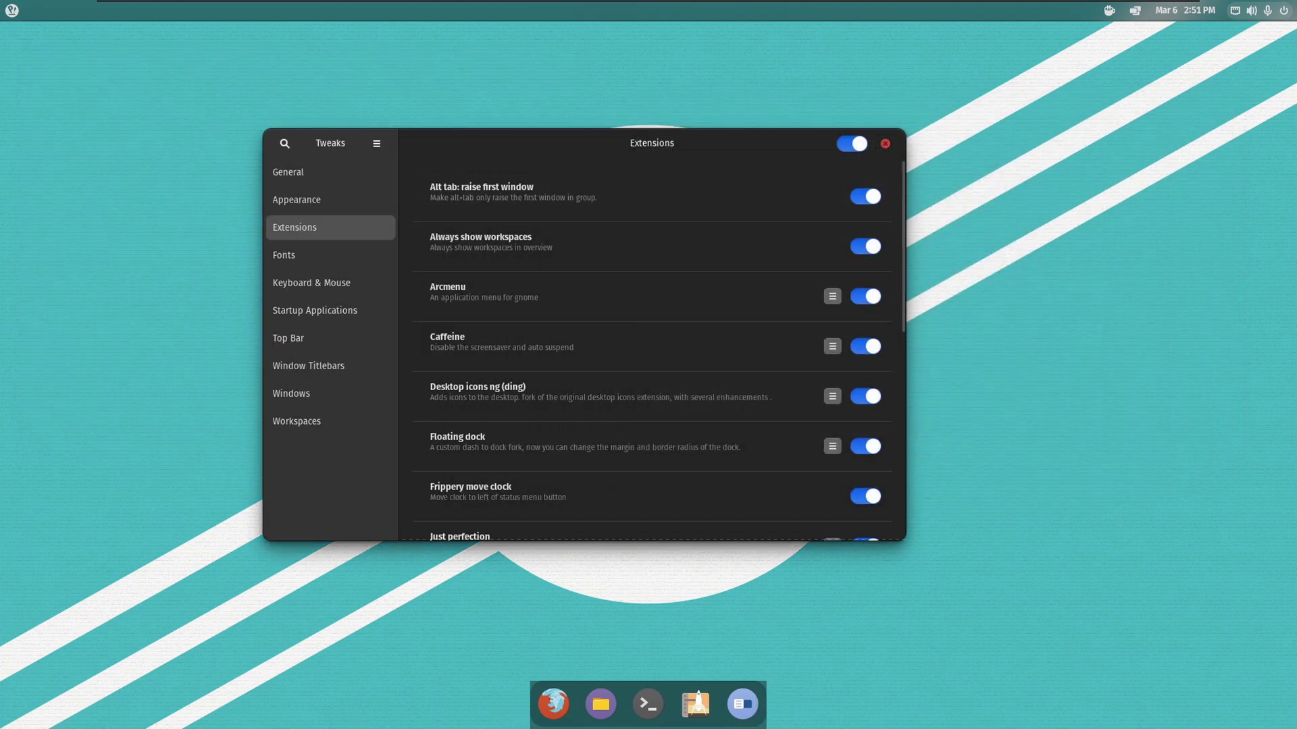
click(886, 143)
Try the purple canyon picture as desktop background, then set the desert buttes picture with clouds and close Settings
right_click(695, 461)
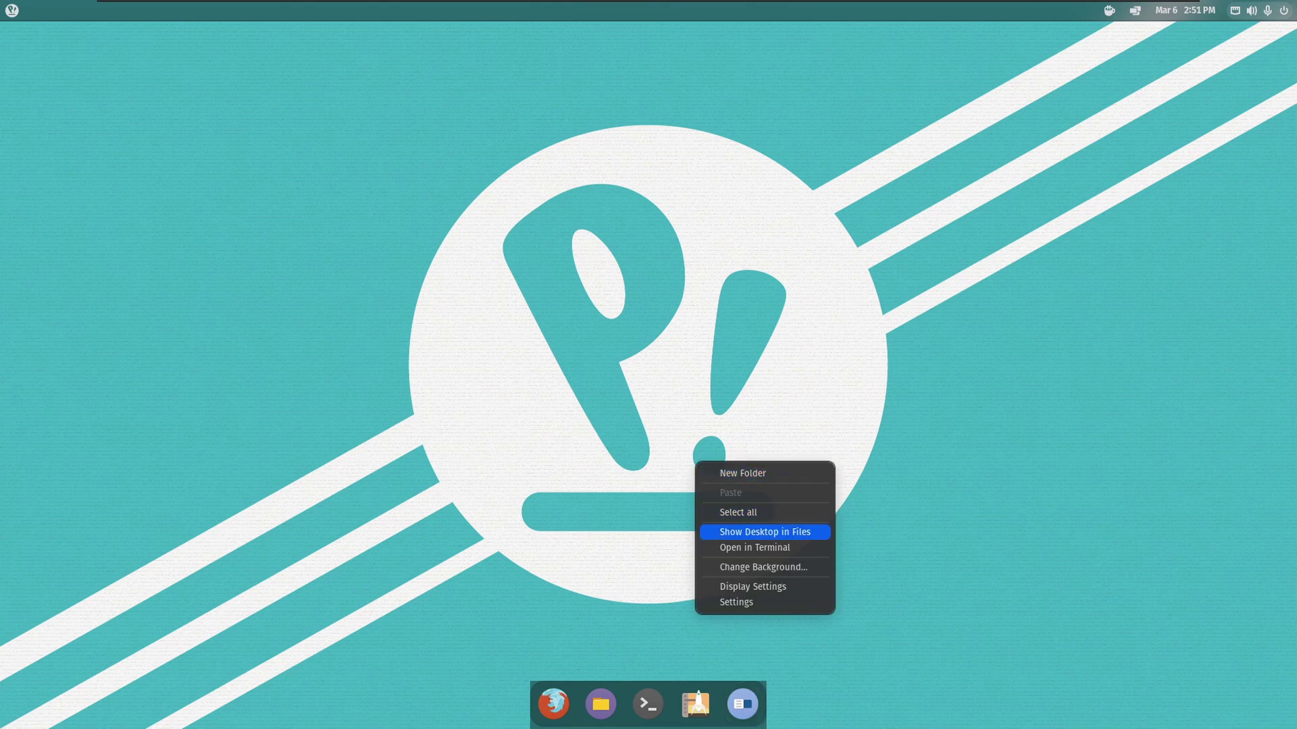
click(763, 567)
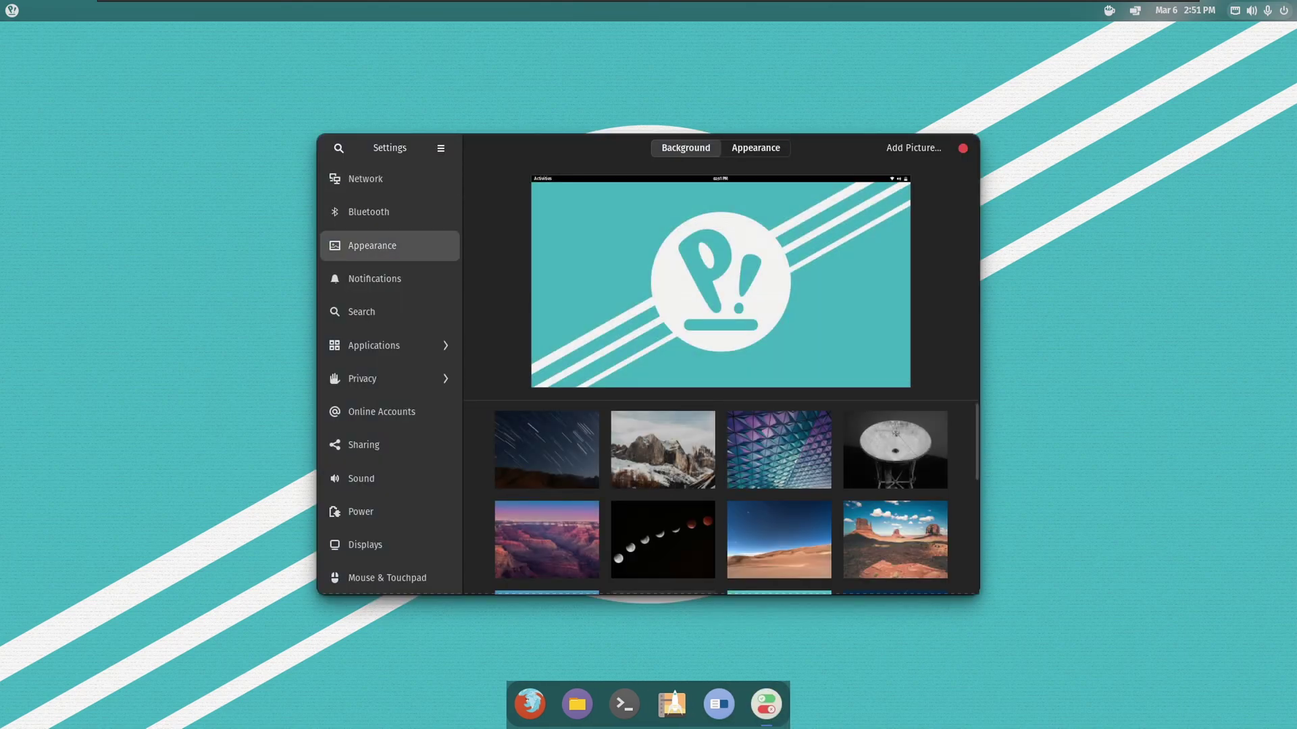
click(547, 540)
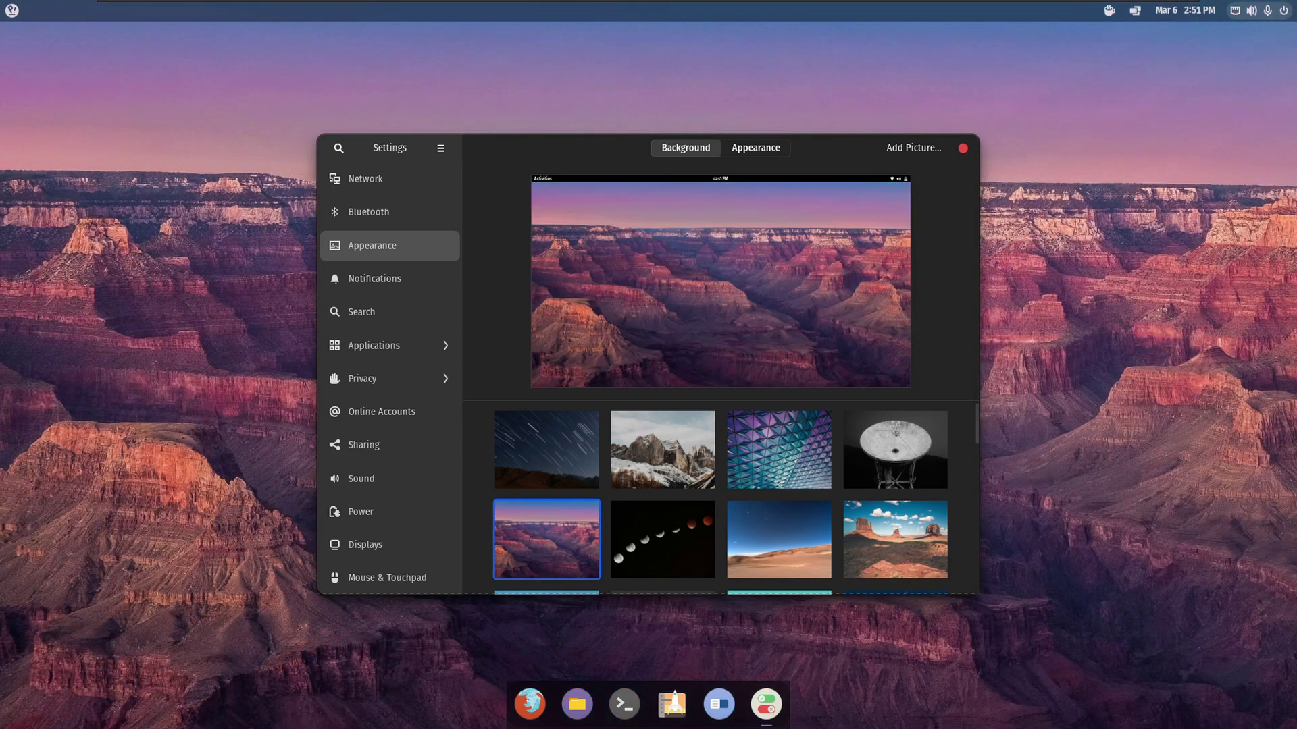
scroll(895, 510, down, 1)
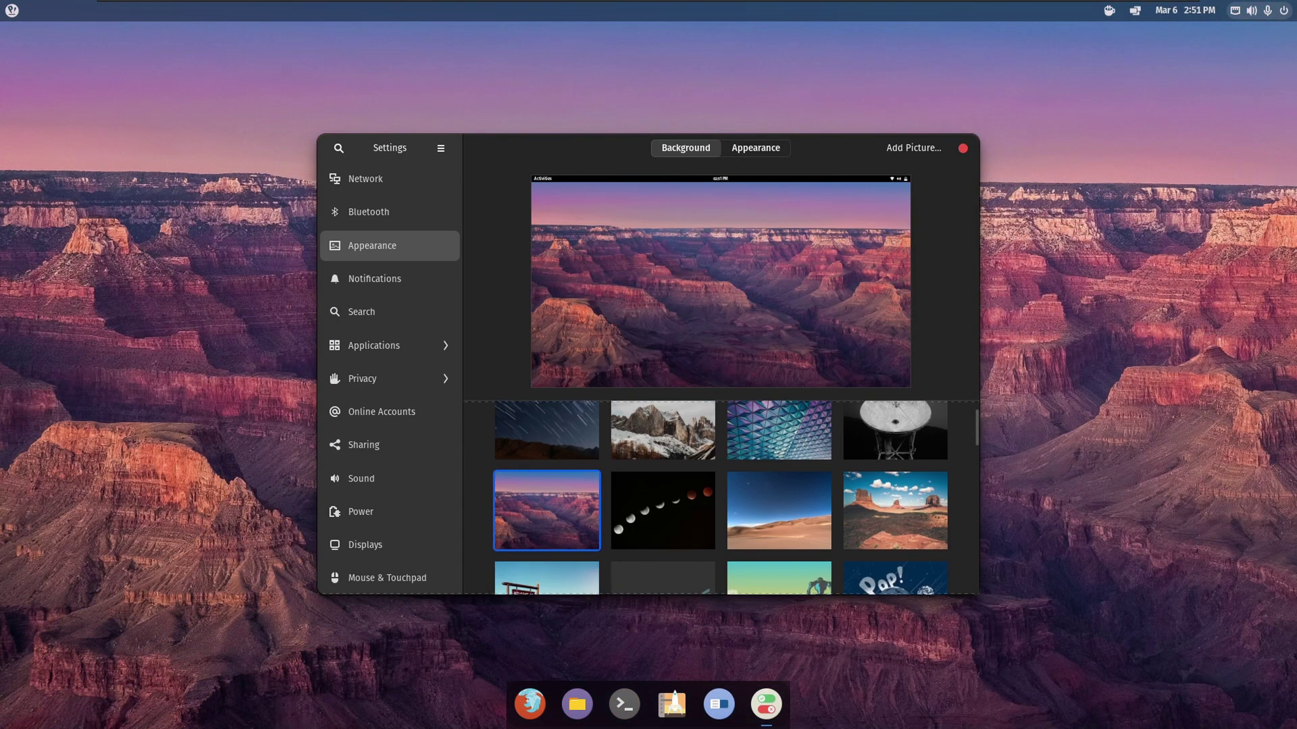
click(895, 510)
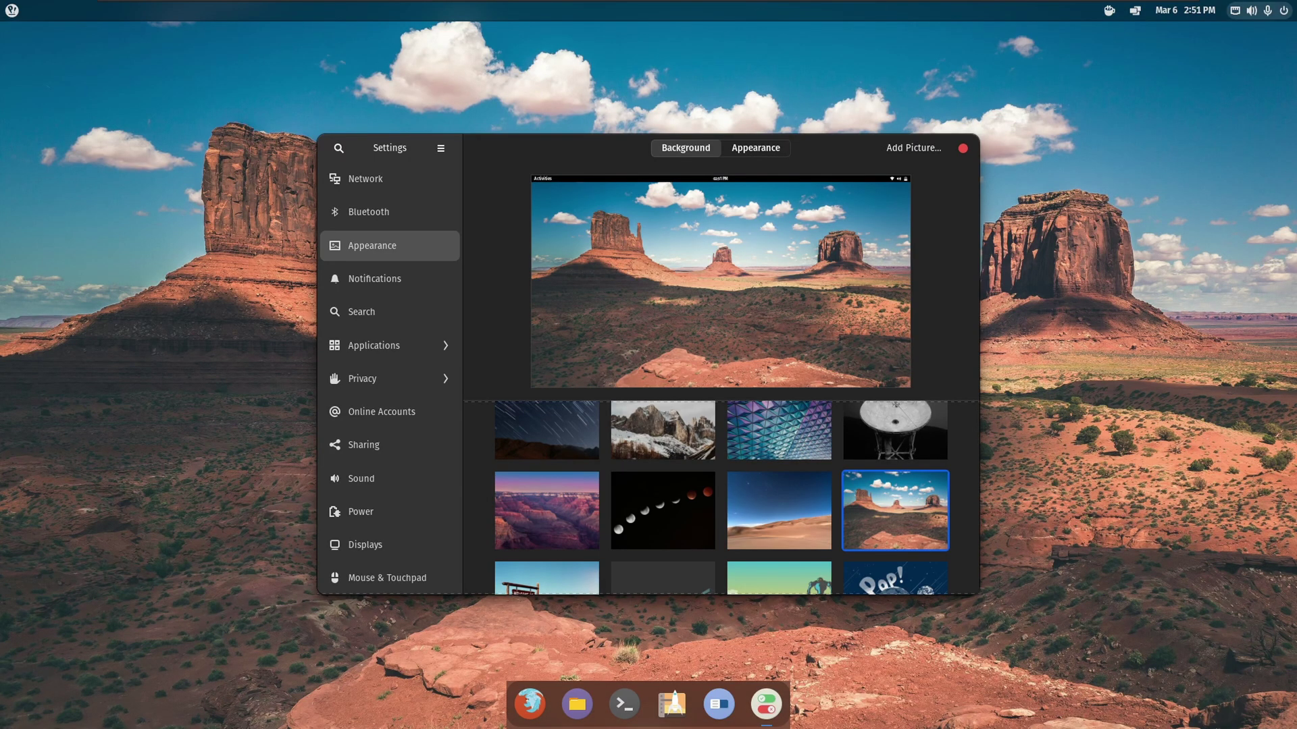
click(962, 148)
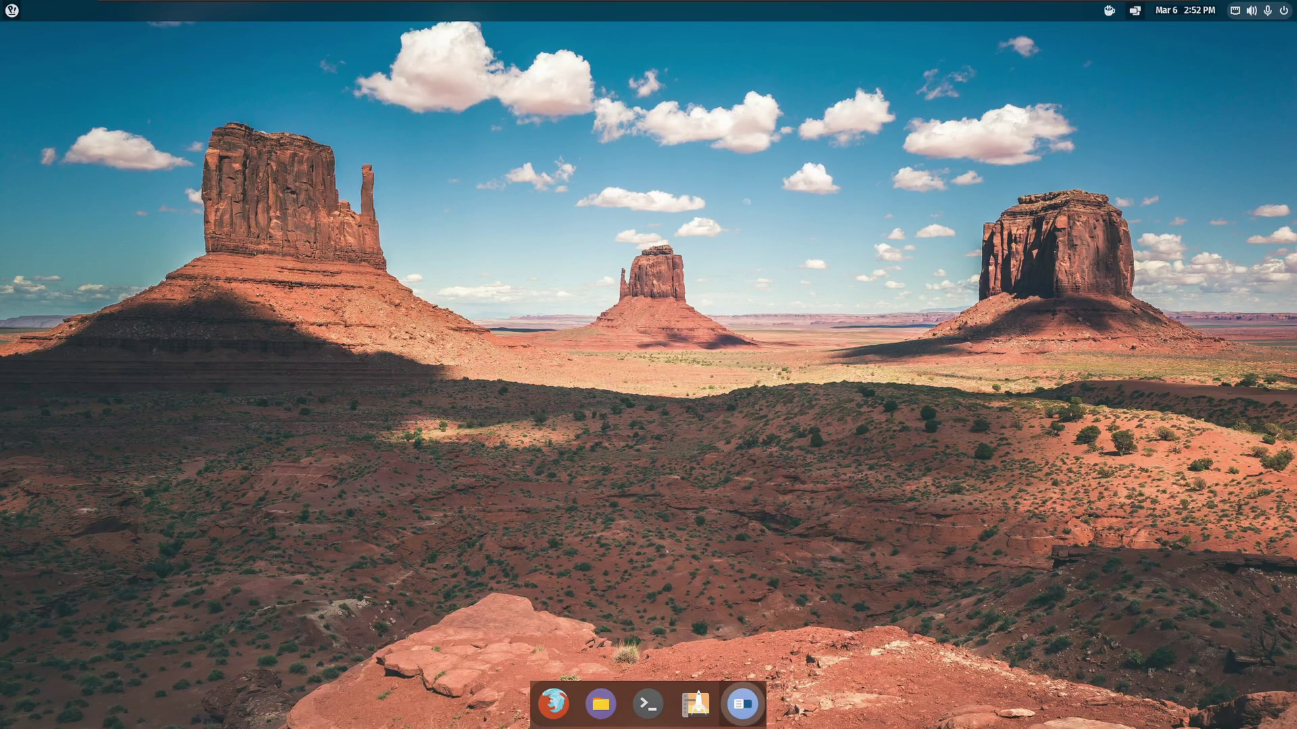
Open the Blur my Shell preferences from the Tweaks extension list and set Brightness to 1.00
click(743, 703)
drag(527, 172, 505, 120)
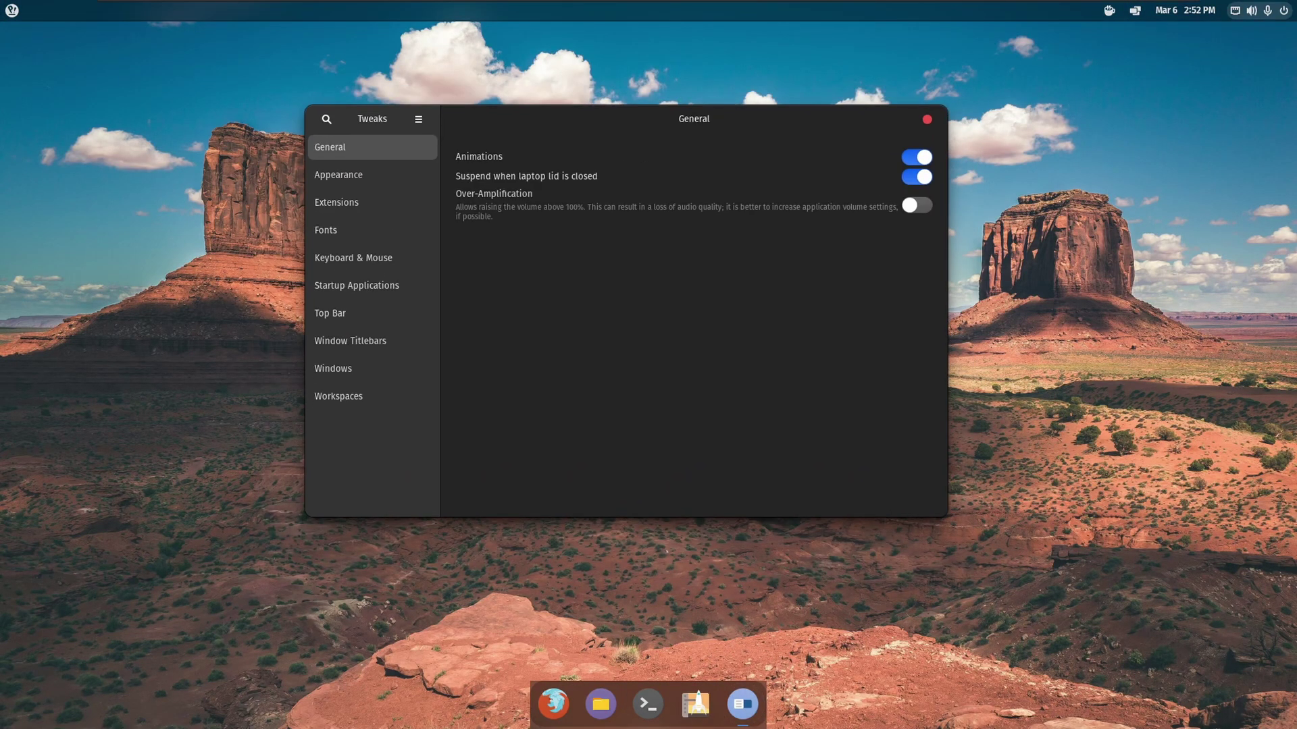
click(373, 204)
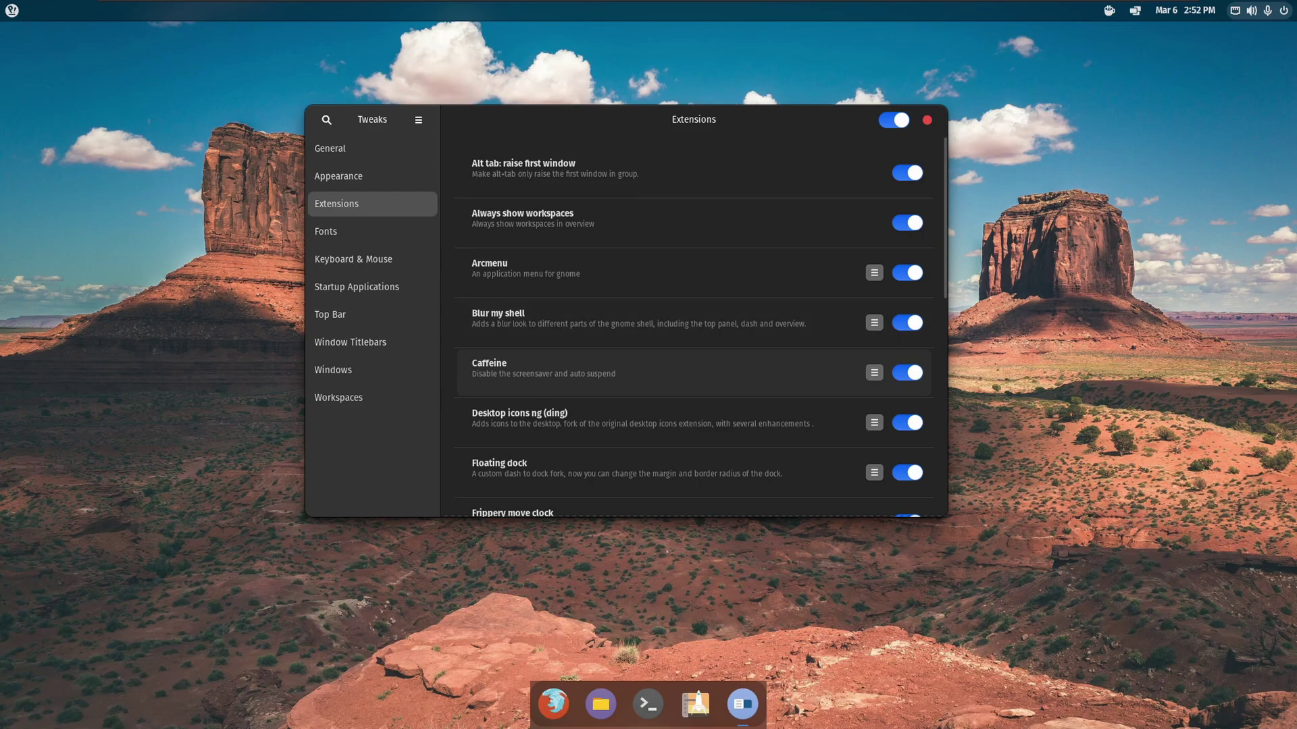
click(874, 322)
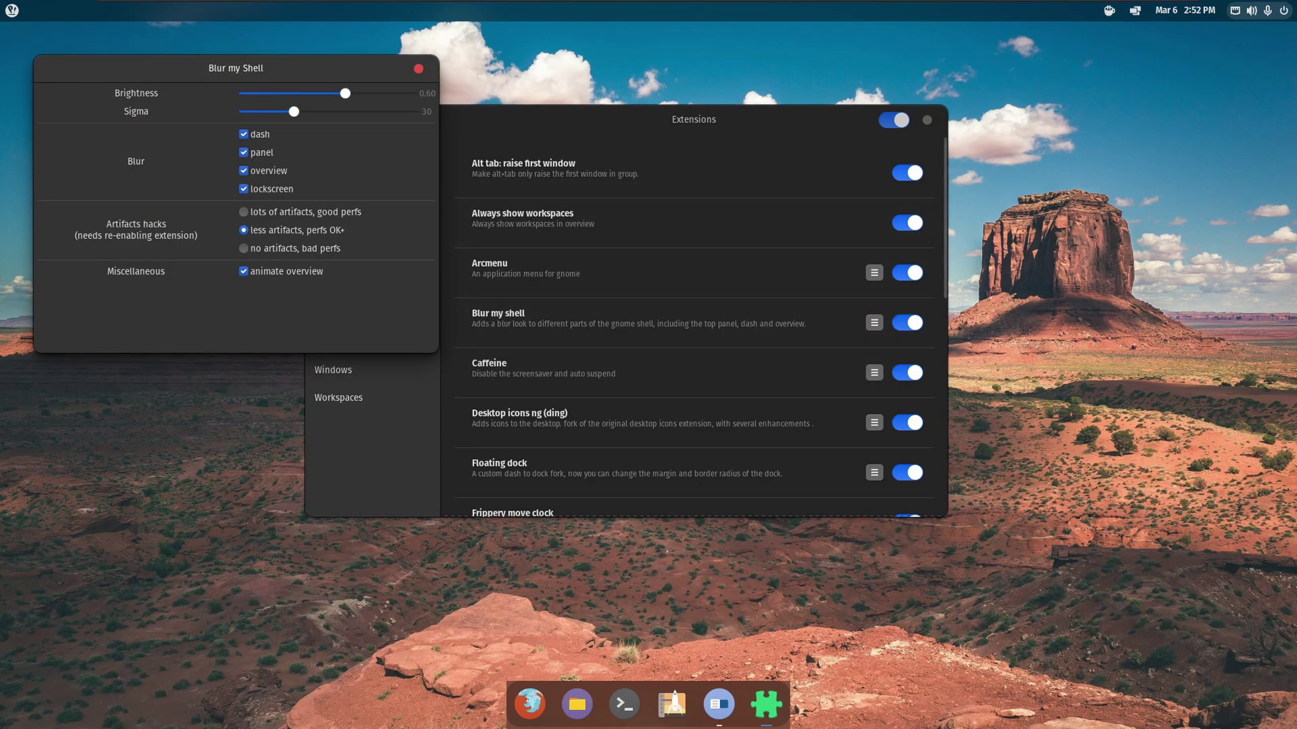
drag(345, 93, 414, 93)
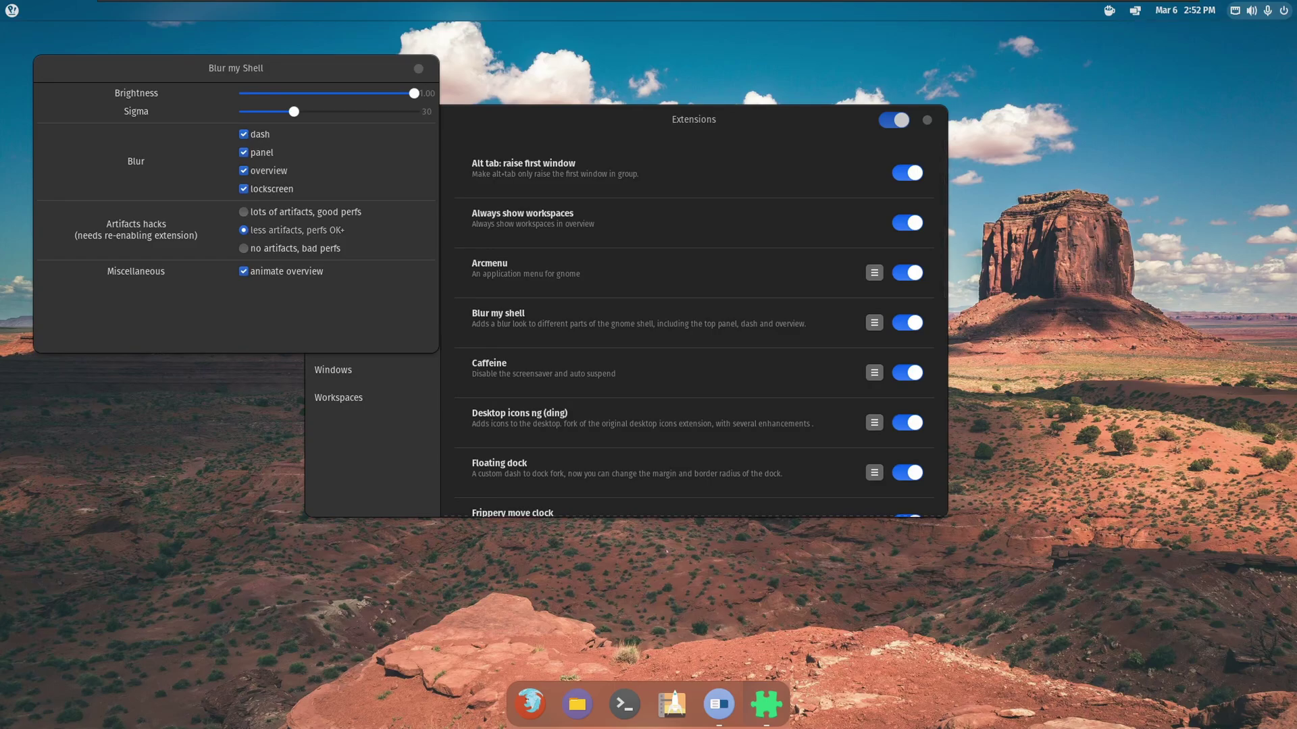
Check the blur effect by repeatedly showing and hiding the activities overview, then open the Home folder
key(super)
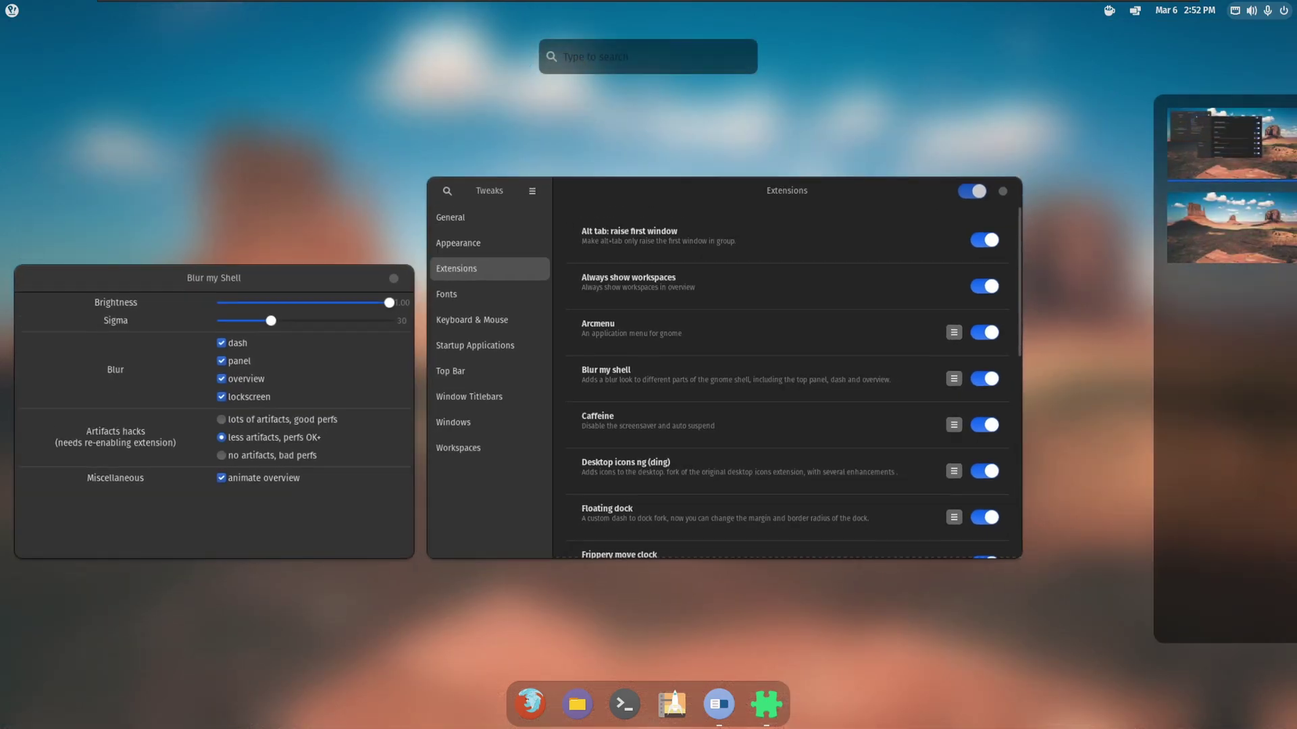
key(super)
key(super)
key(super)
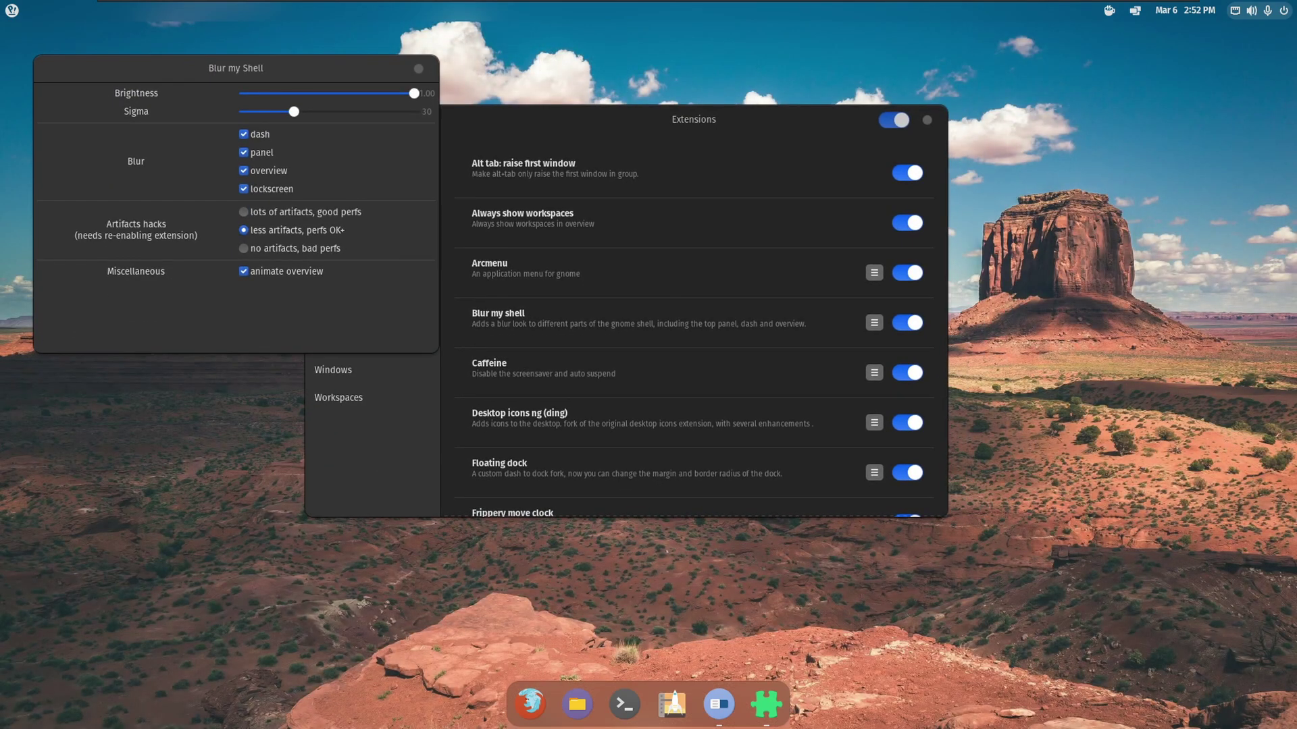
key(super)
key(super)
key(super)
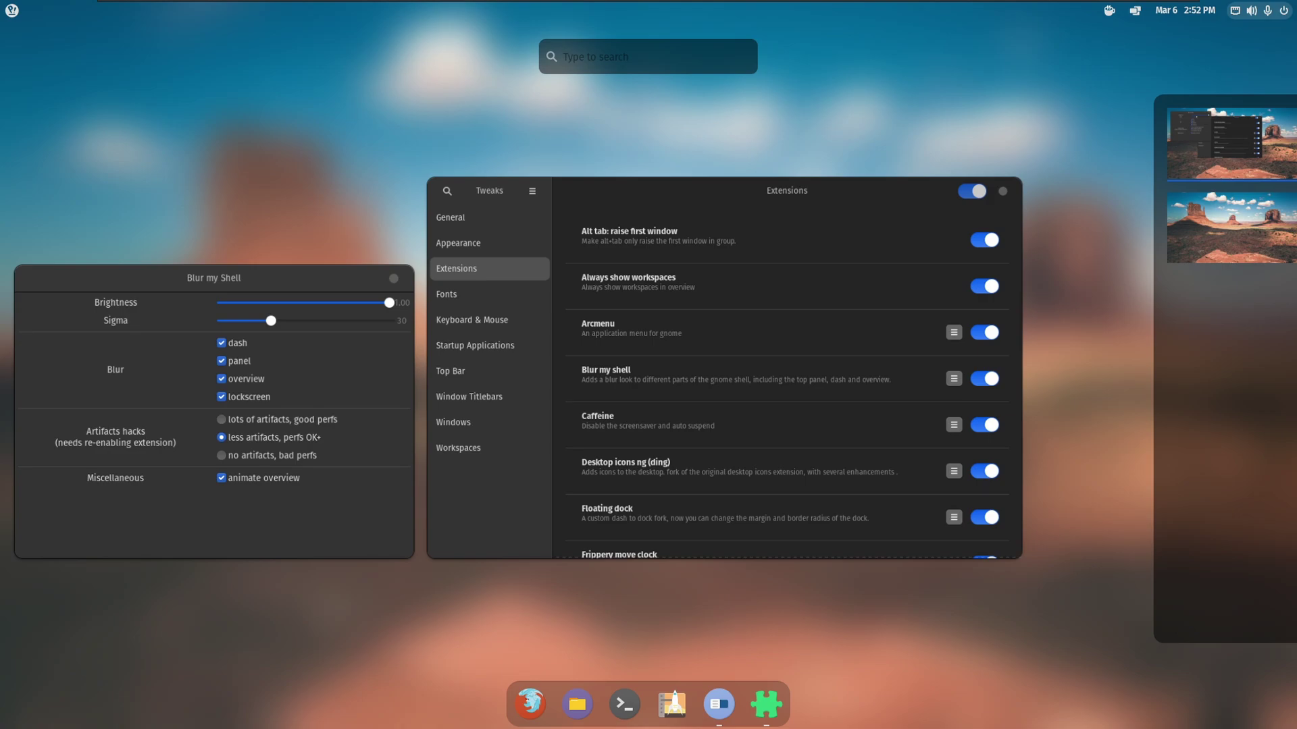
key(super)
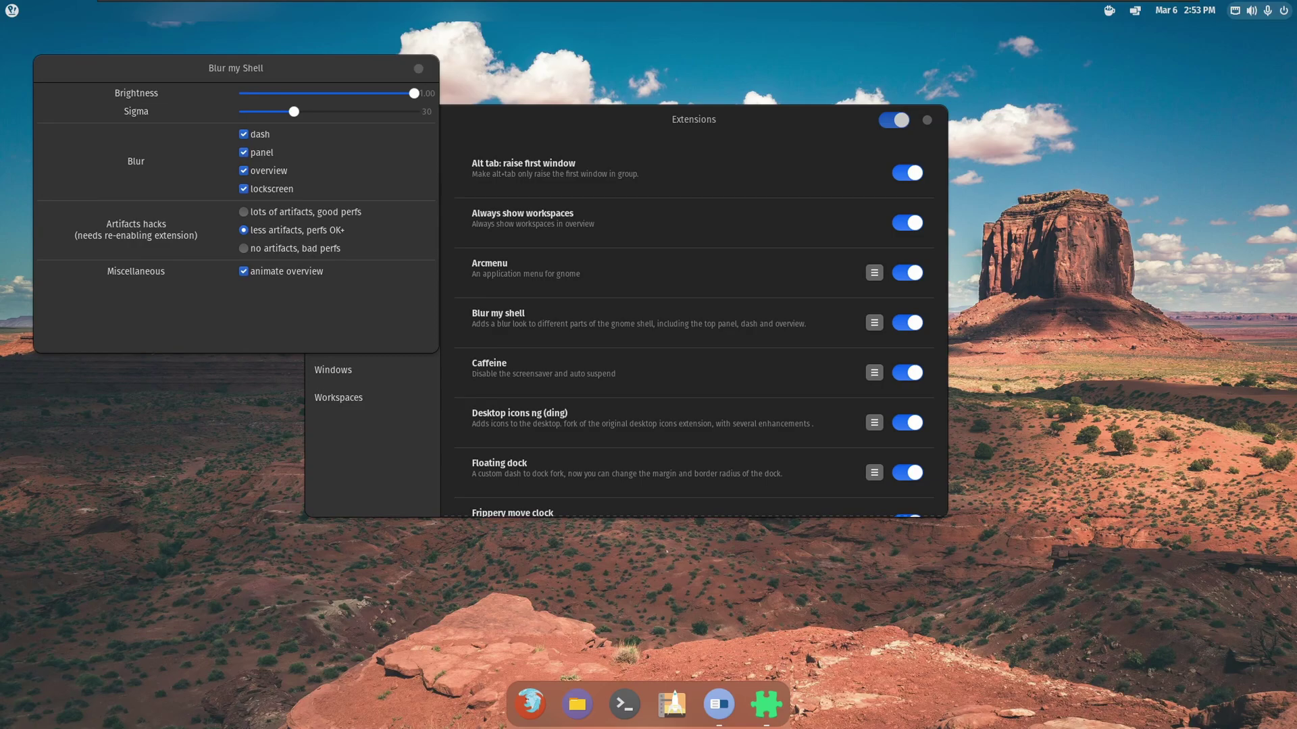
click(577, 705)
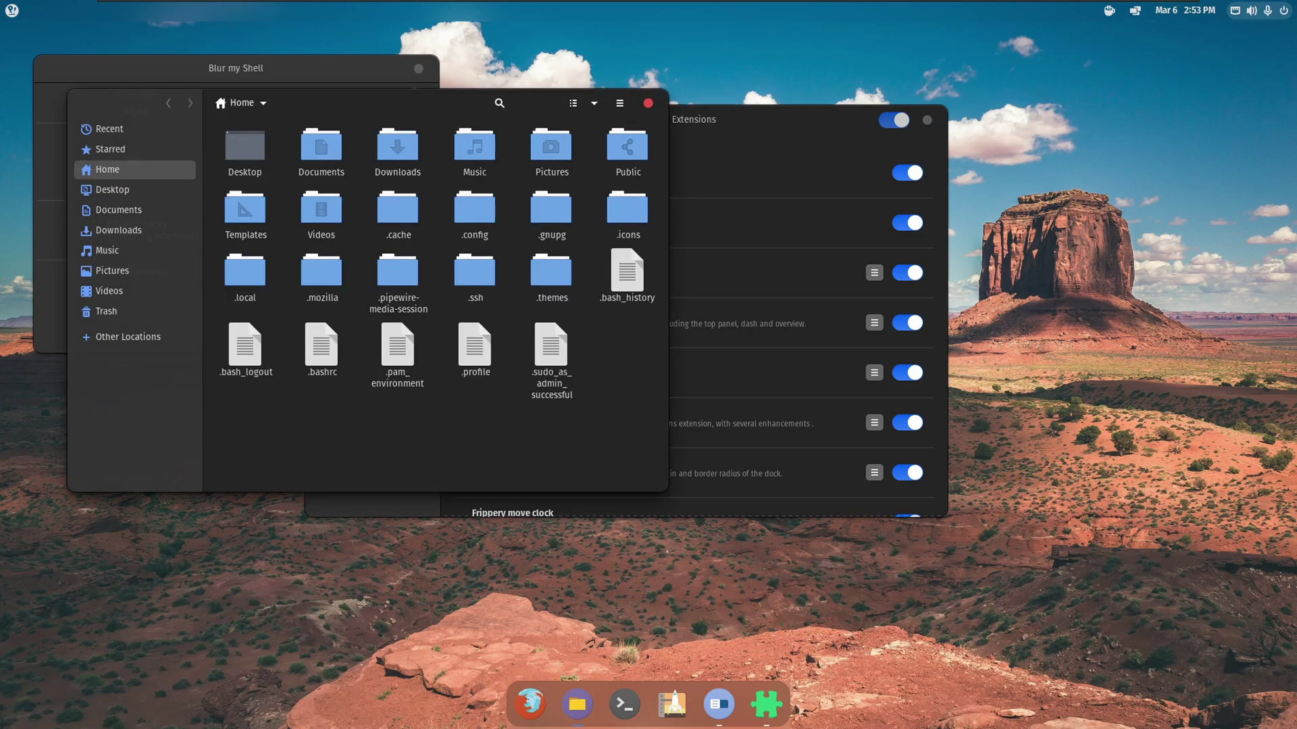
Move the Home folder window off the Blur my Shell preferences, then close the file manager, Tweaks and Blur my Shell windows
drag(539, 102, 708, 146)
drag(542, 146, 753, 35)
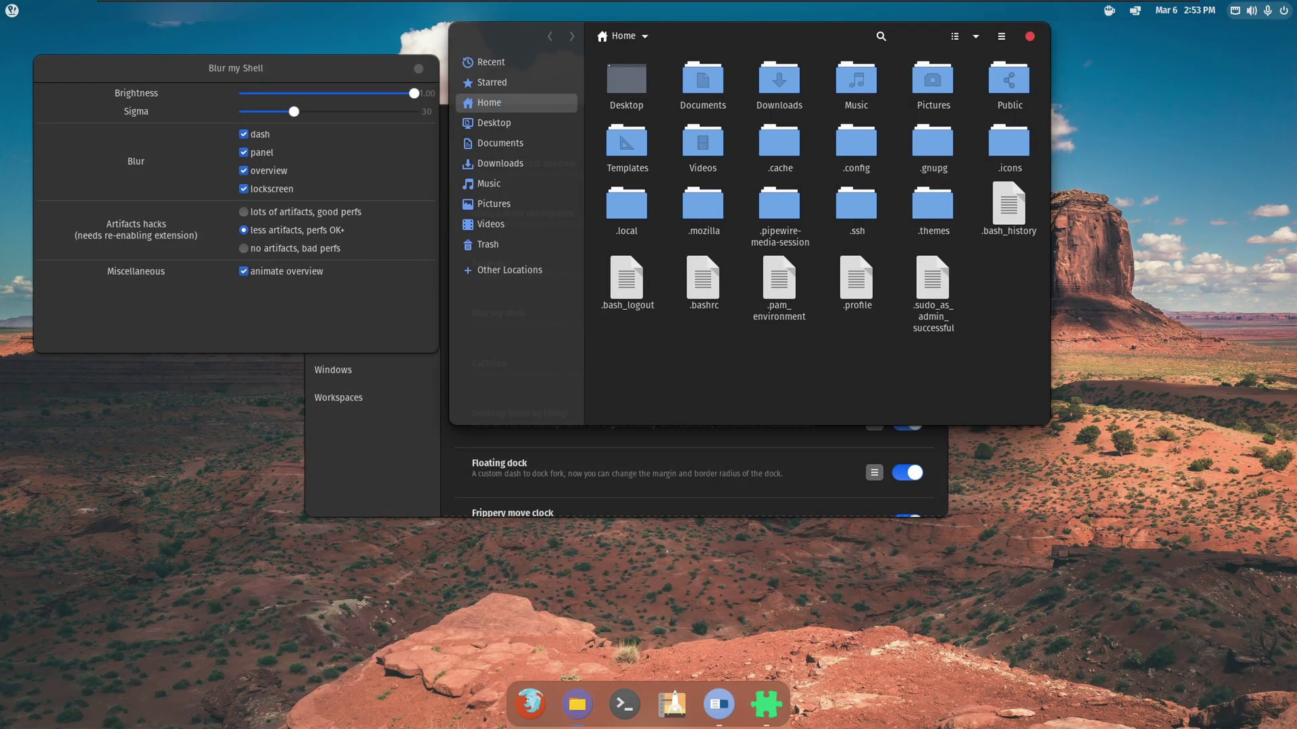
click(1029, 37)
click(926, 119)
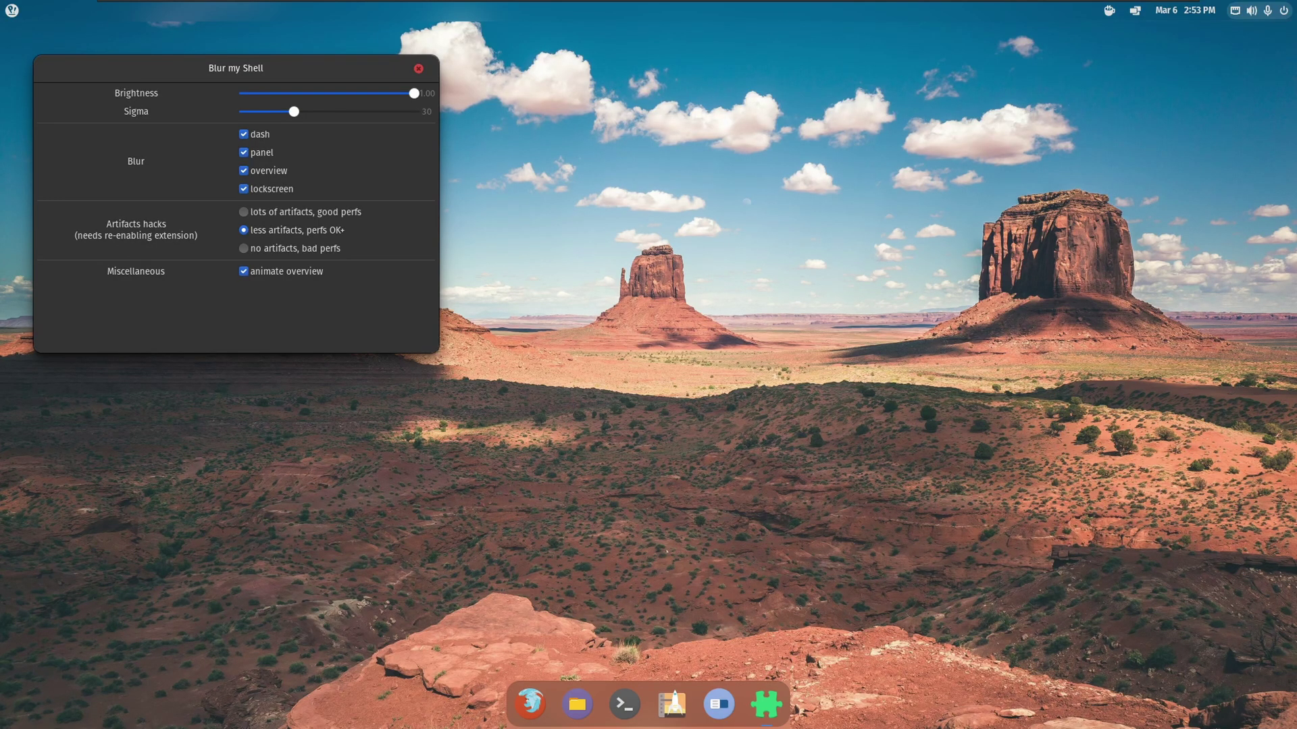
key(ctrl+w)
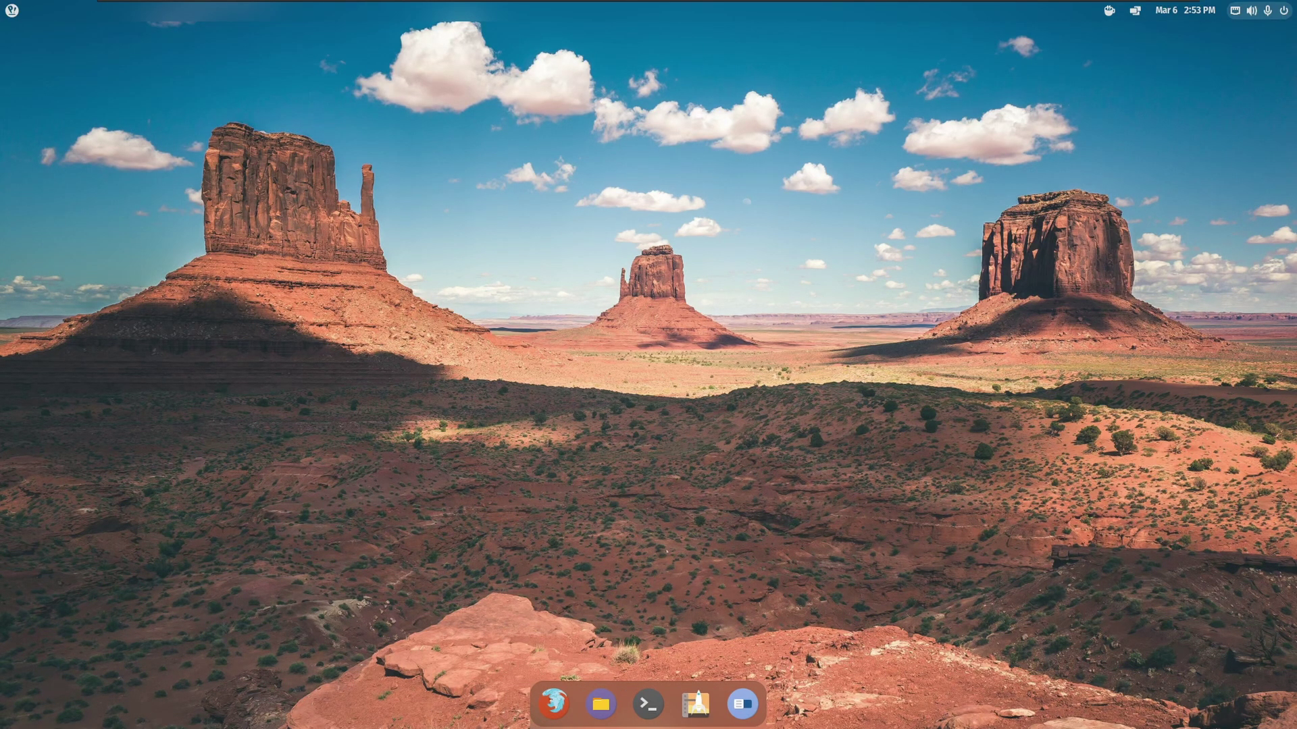
Switch to Firefox, search the web for wallpaperflare and open the Wallpaperflare website from the results
click(554, 704)
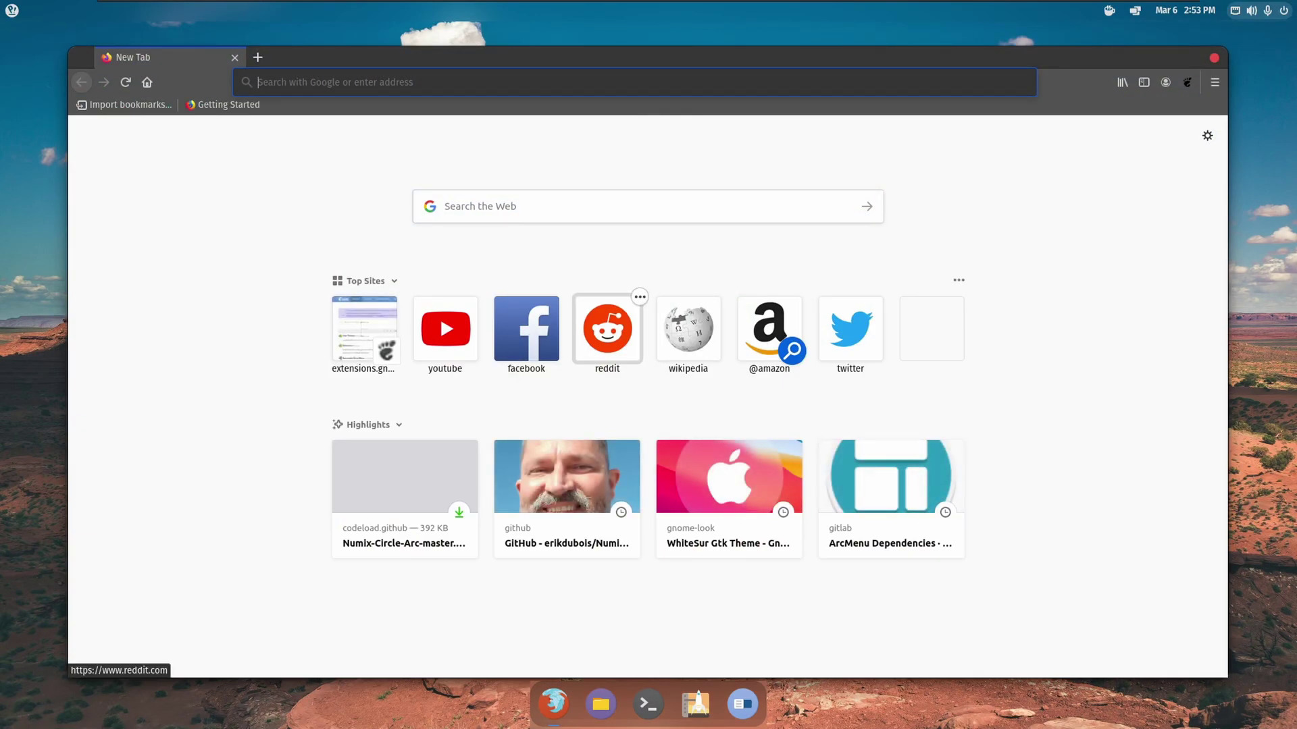
text(wall)
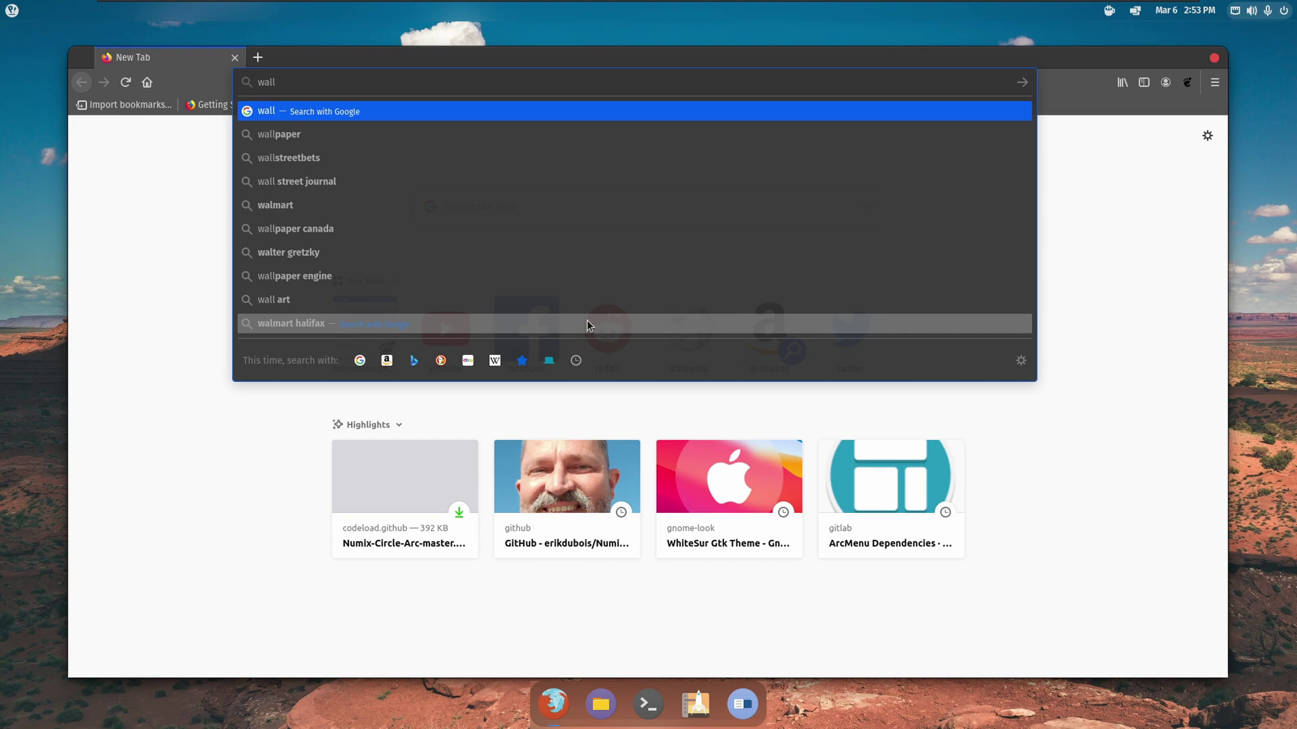
key(Down)
text(flar)
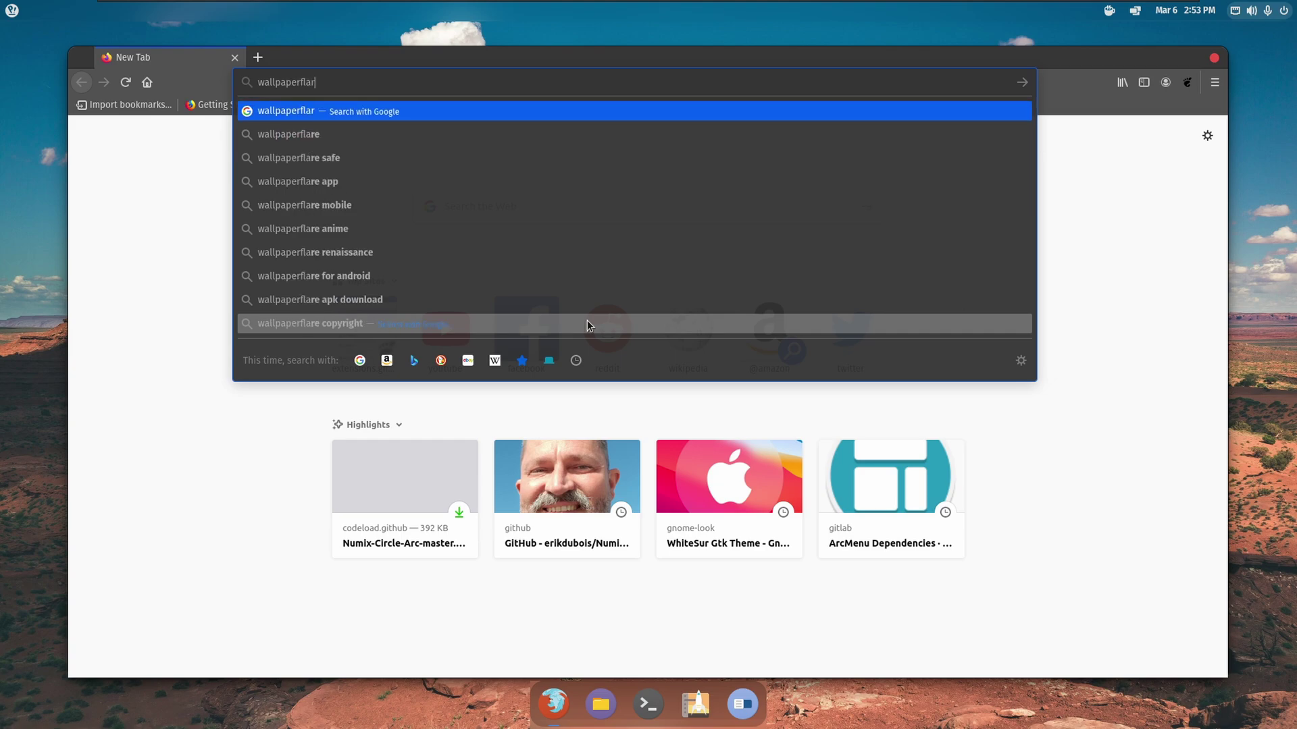
text(e)
key(Return)
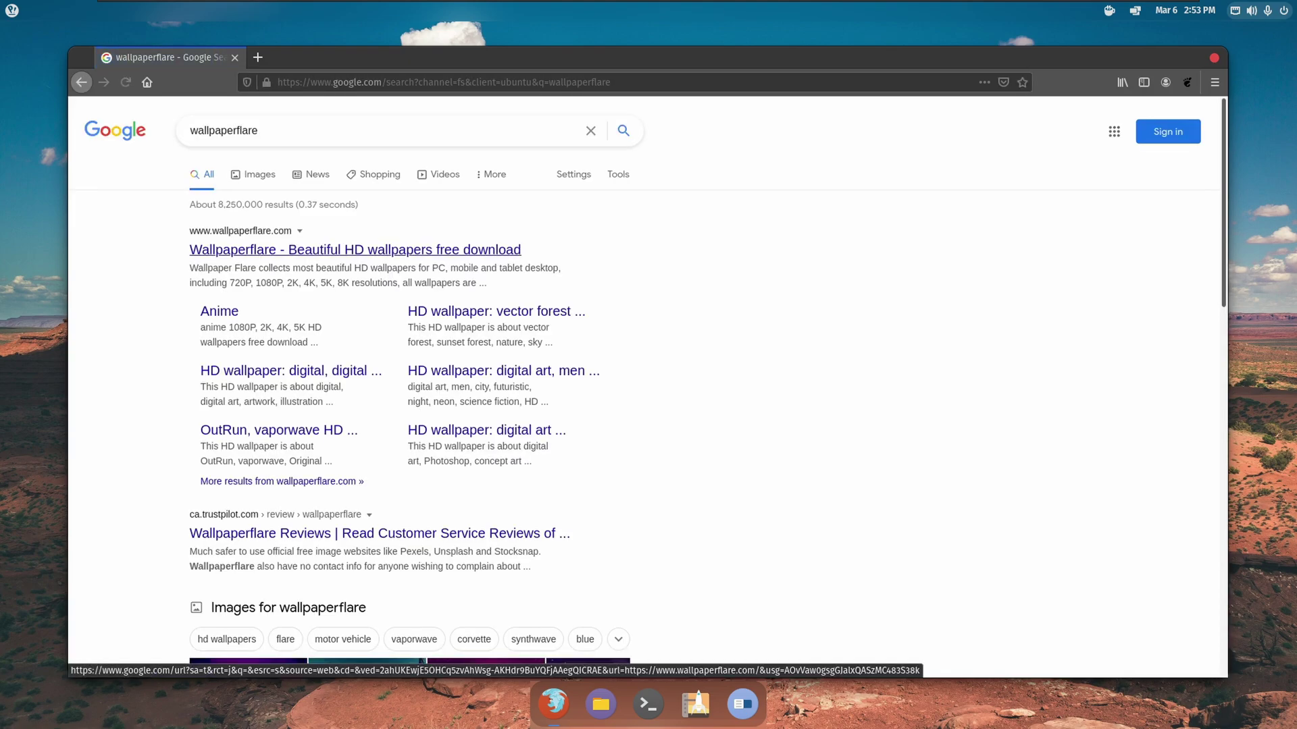
click(355, 250)
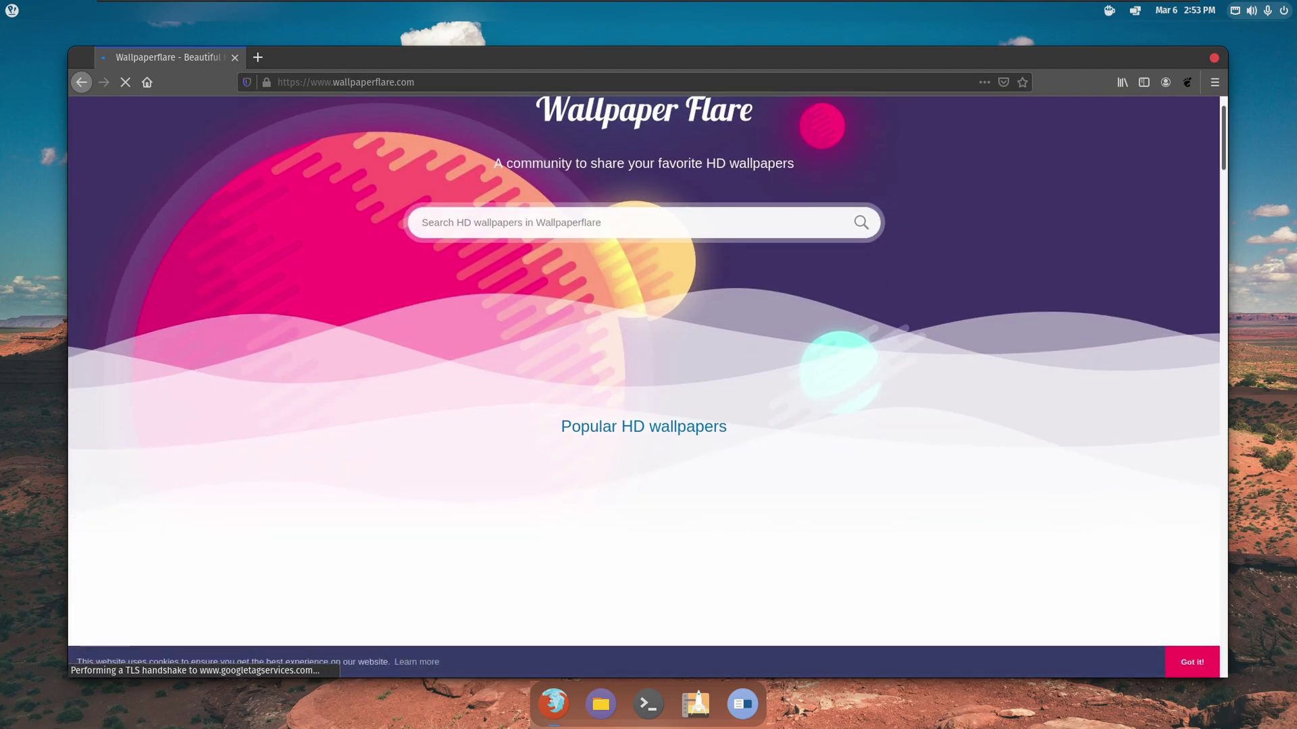
Browse the popular HD wallpapers on the Wallpaperflare home page and return to its search field
scroll(966, 314, down, 10)
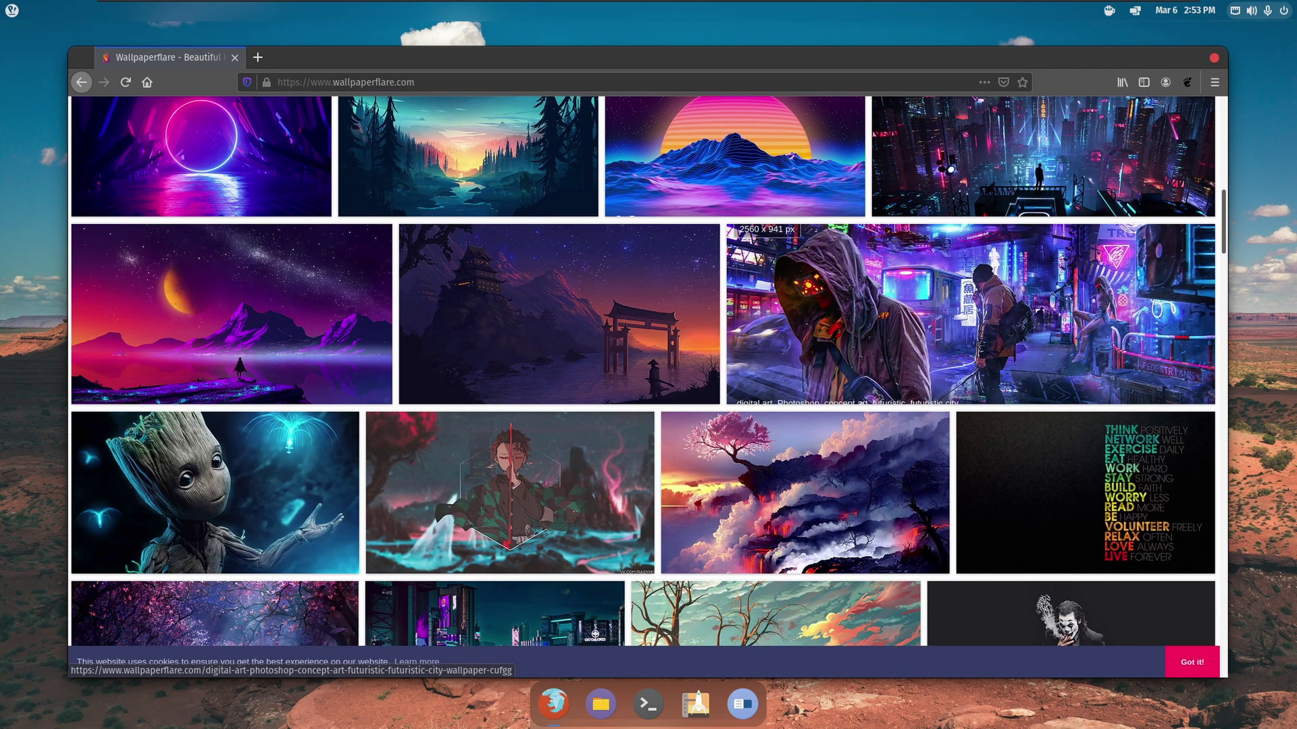
scroll(559, 312, down, 3)
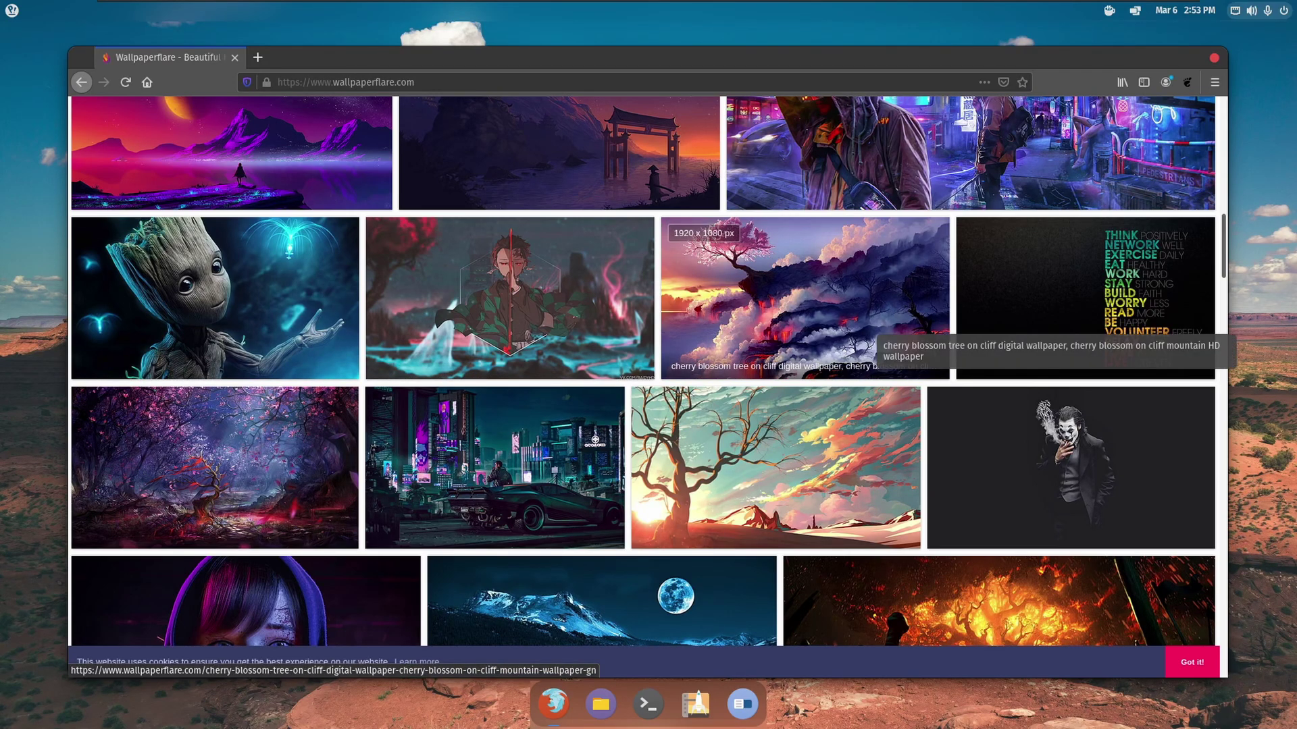
scroll(777, 304, down, 3)
scroll(844, 304, down, 2)
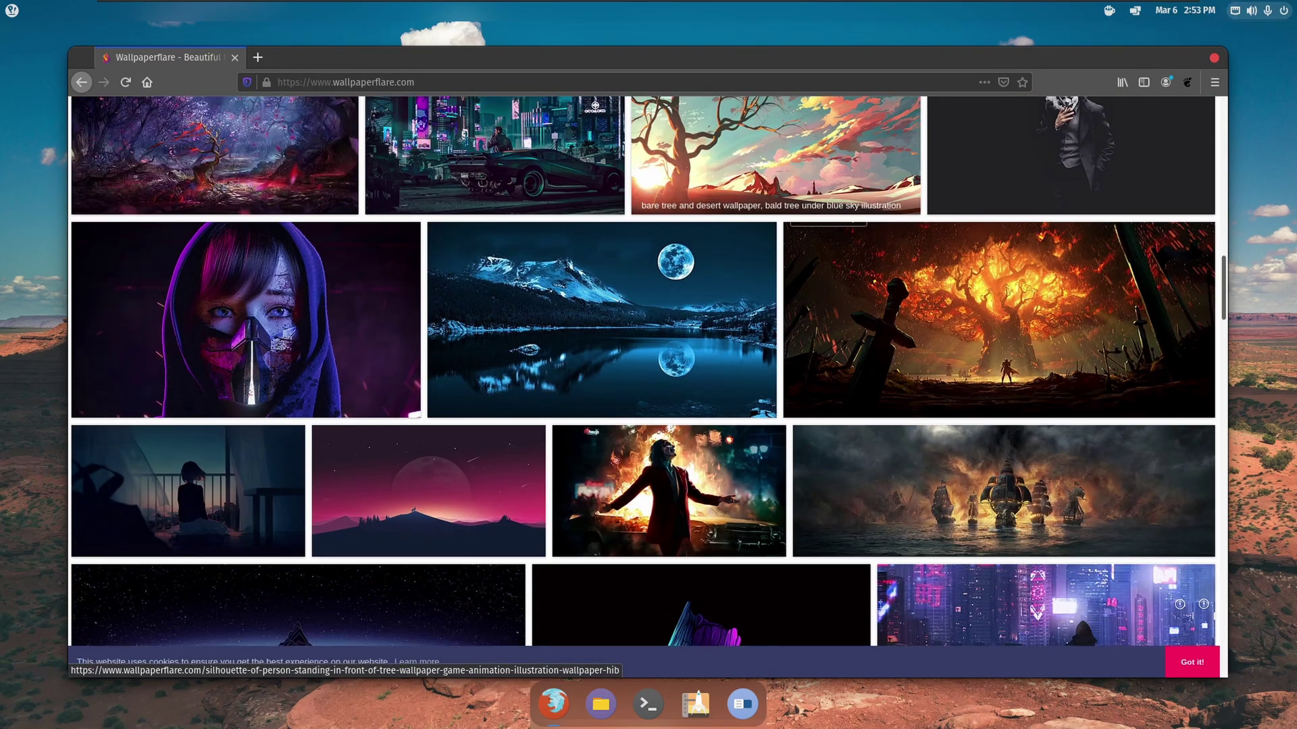
scroll(776, 304, down, 7)
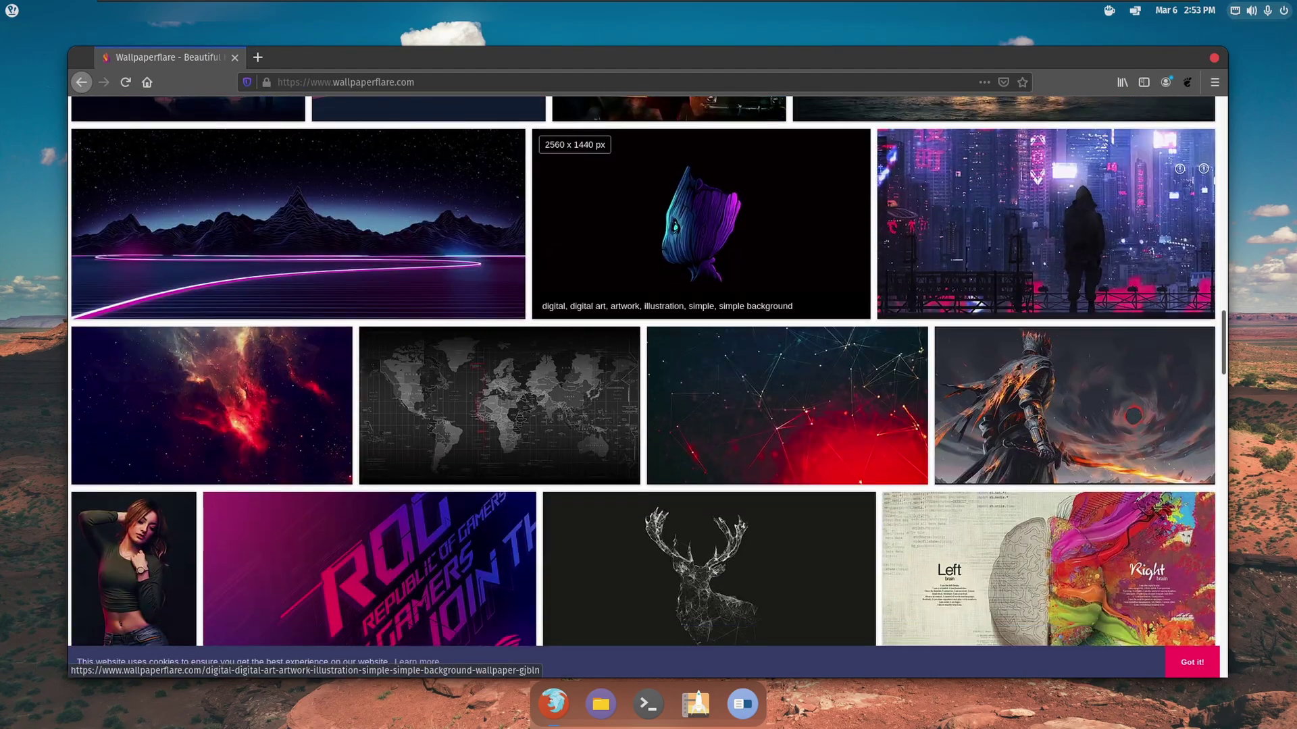
scroll(777, 304, up, 12)
scroll(648, 371, down, 15)
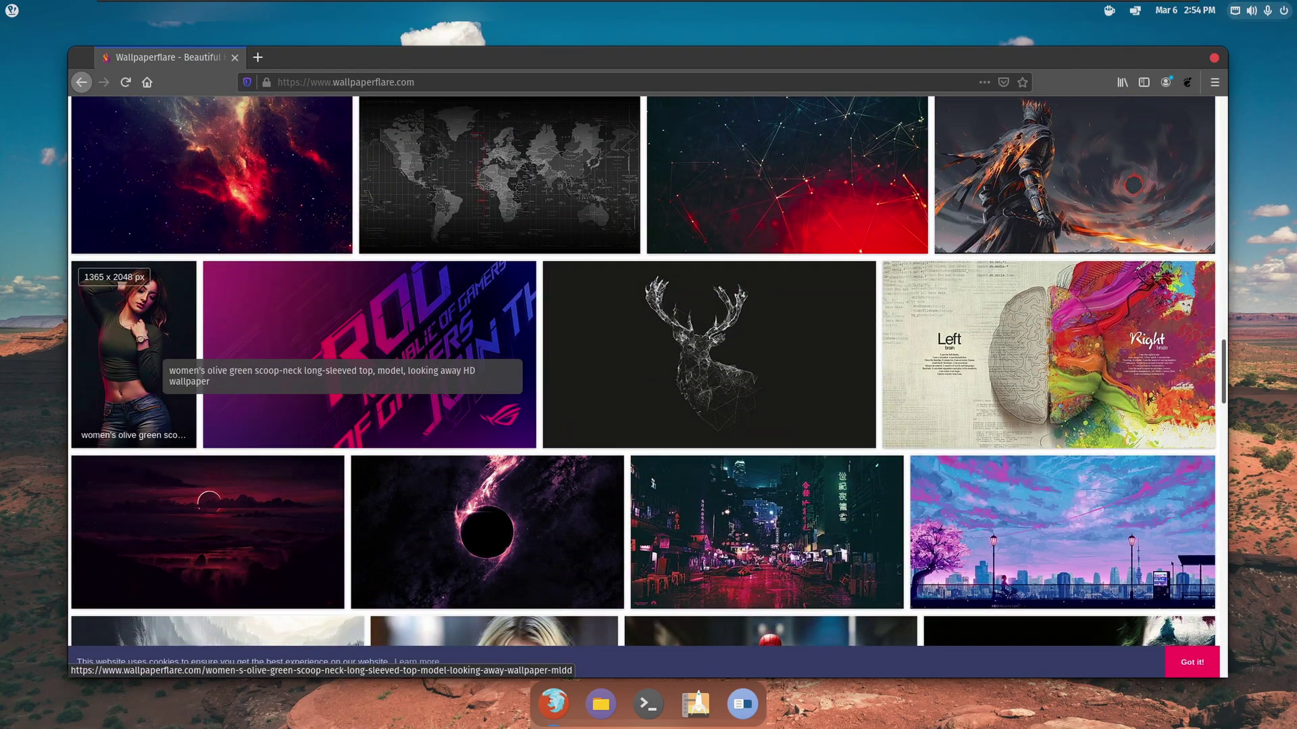
scroll(163, 358, down, 4)
scroll(493, 378, down, 4)
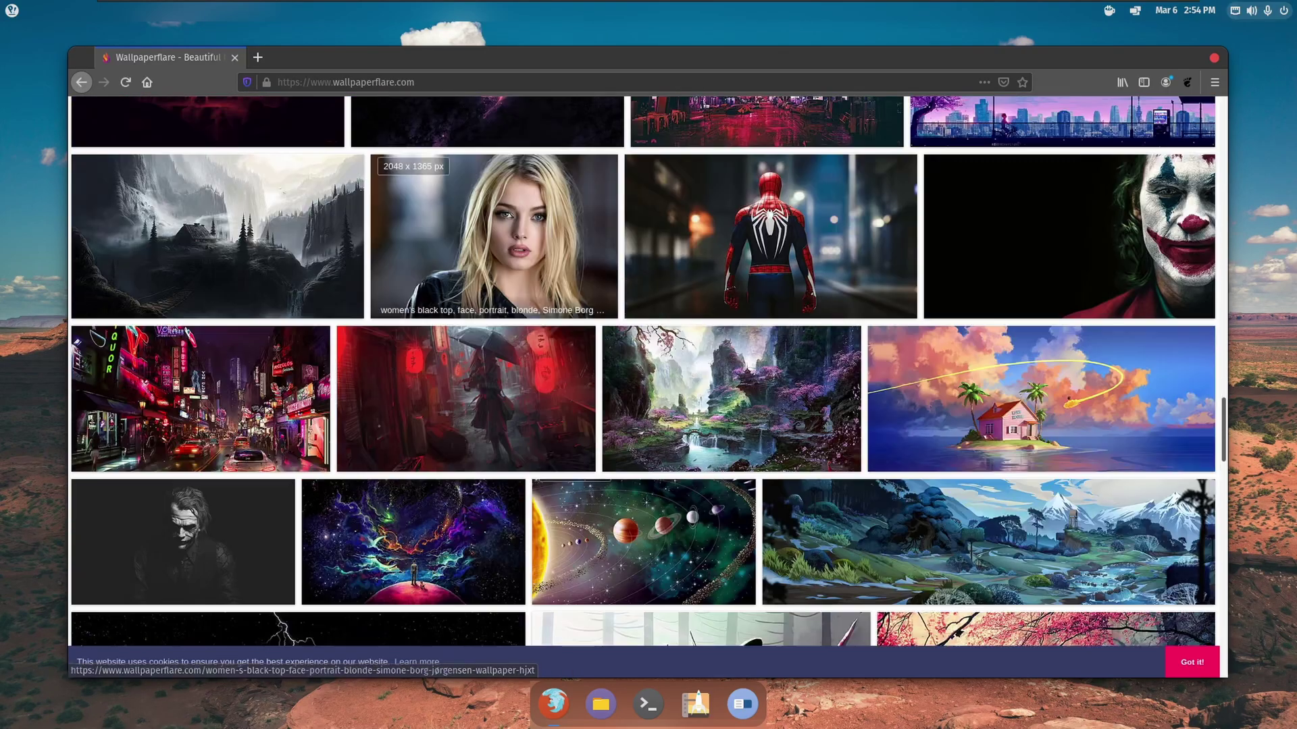
scroll(493, 378, up, 9)
scroll(568, 460, up, 18)
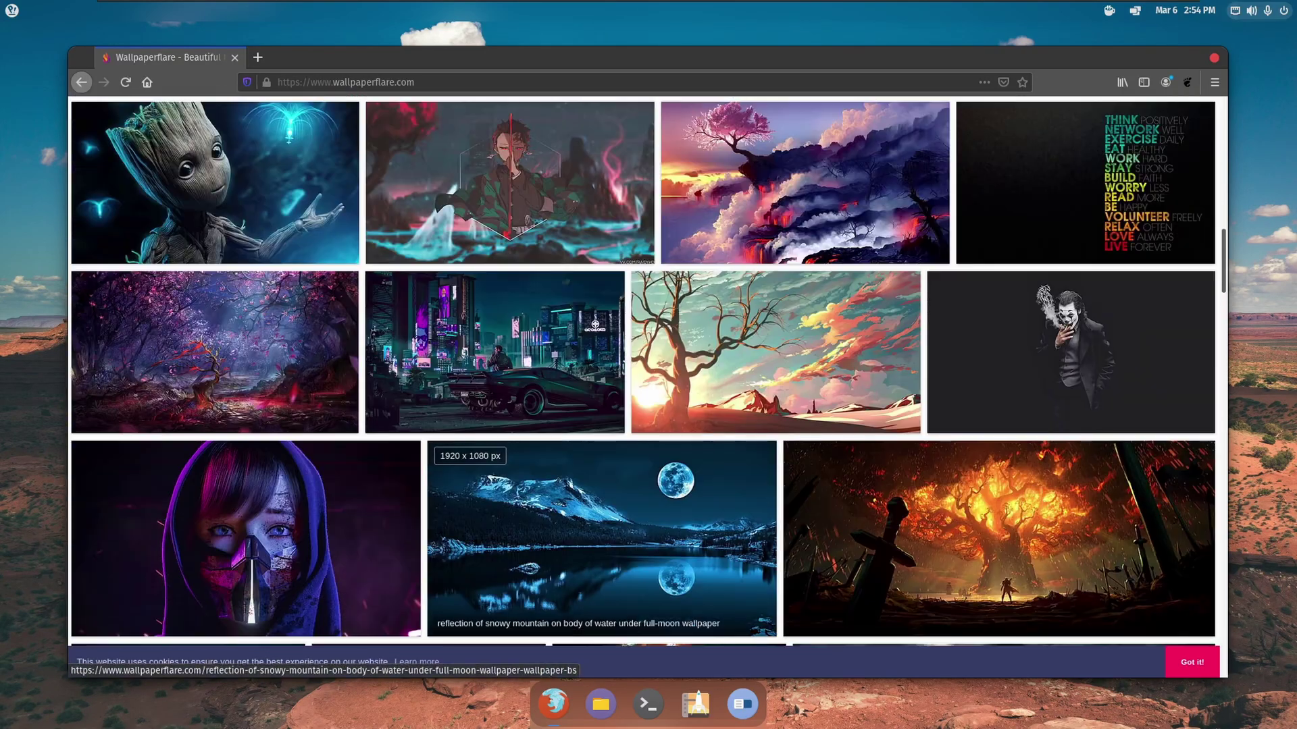
scroll(641, 271, up, 8)
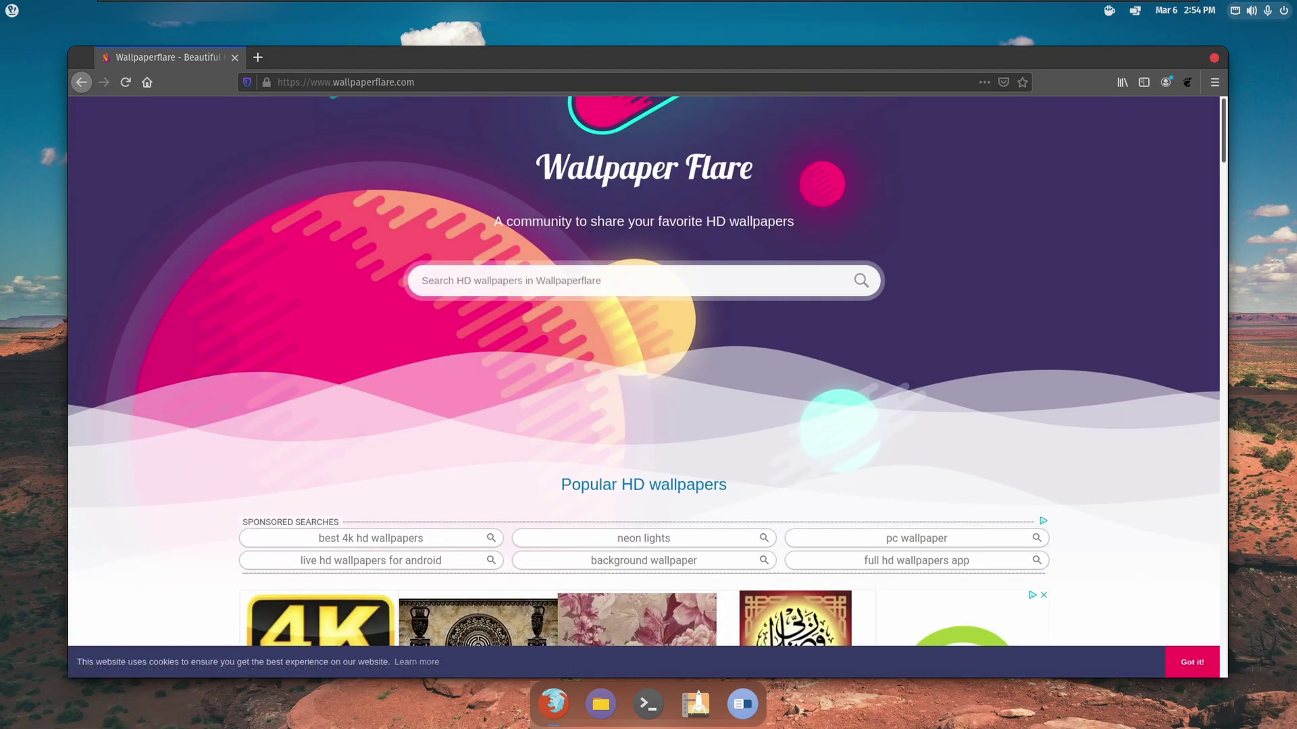
Search Wallpaperflare for "fire" wallpapers
click(635, 281)
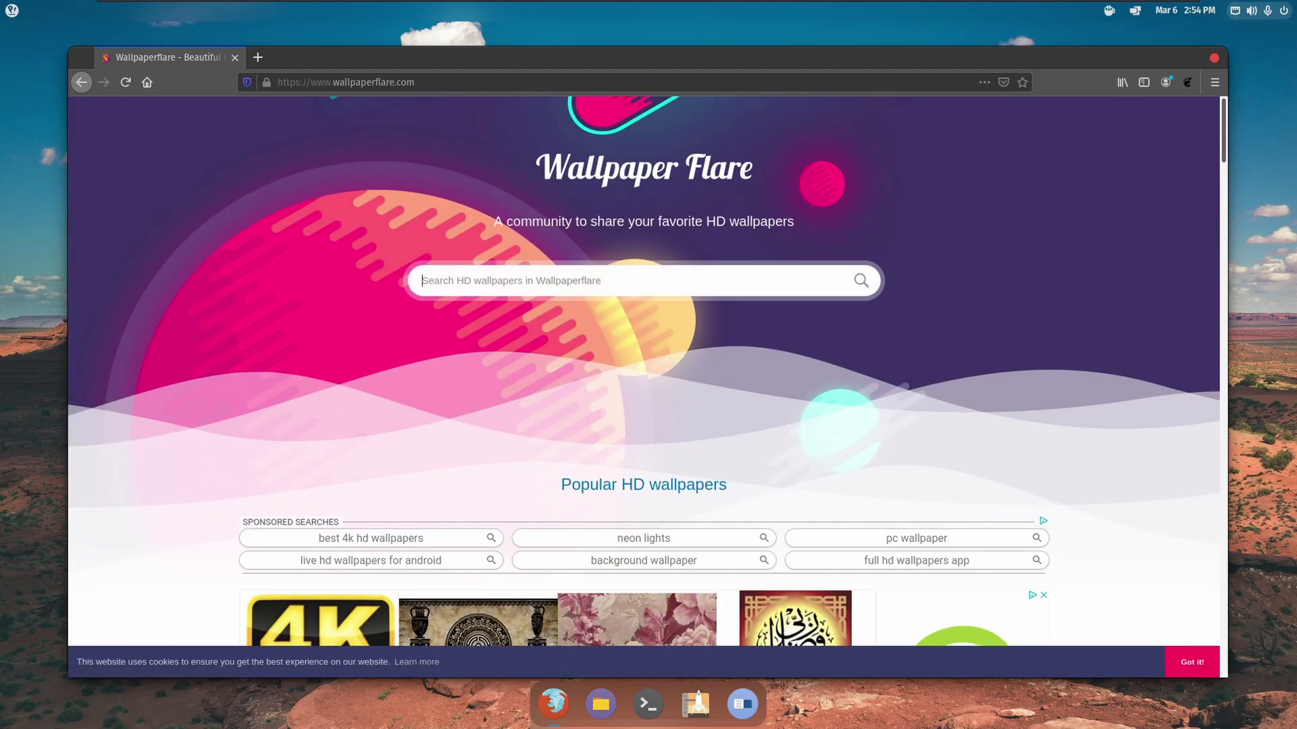
text(fire)
key(Return)
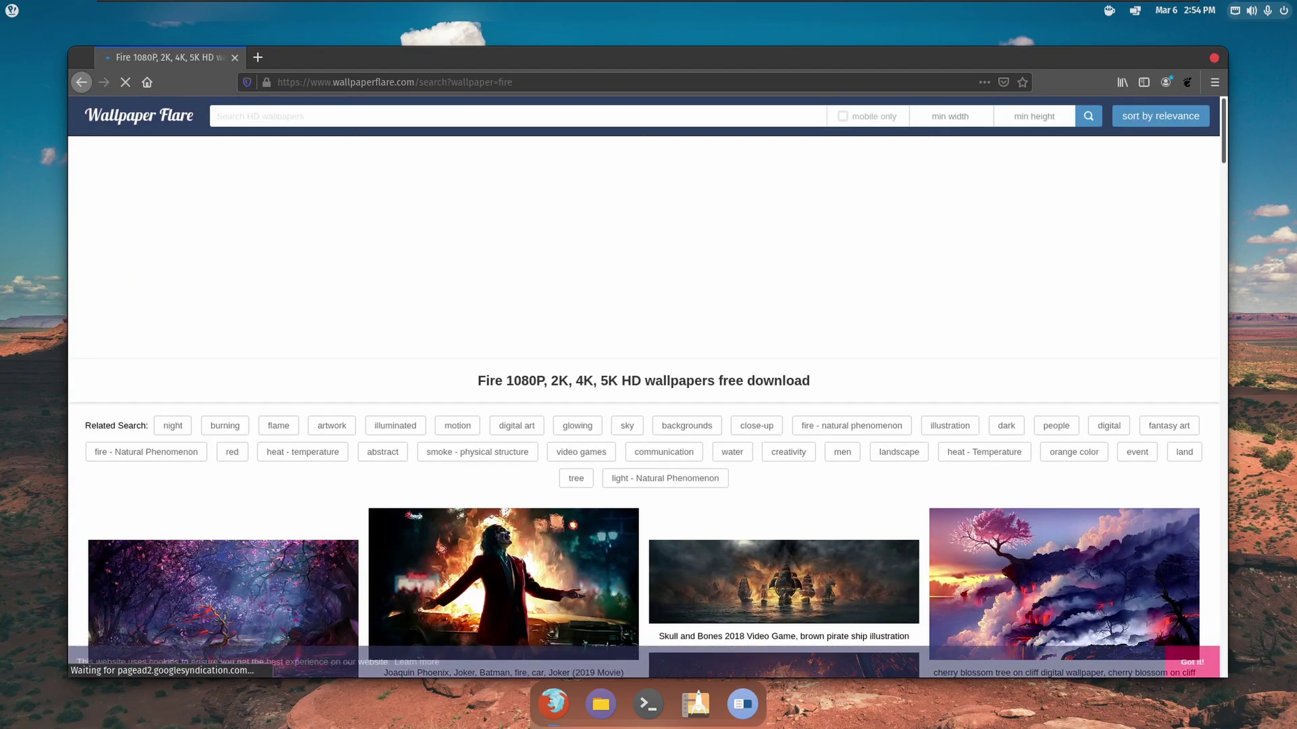
Look through the fire wallpaper results for a suitable desktop background
scroll(783, 439, down, 7)
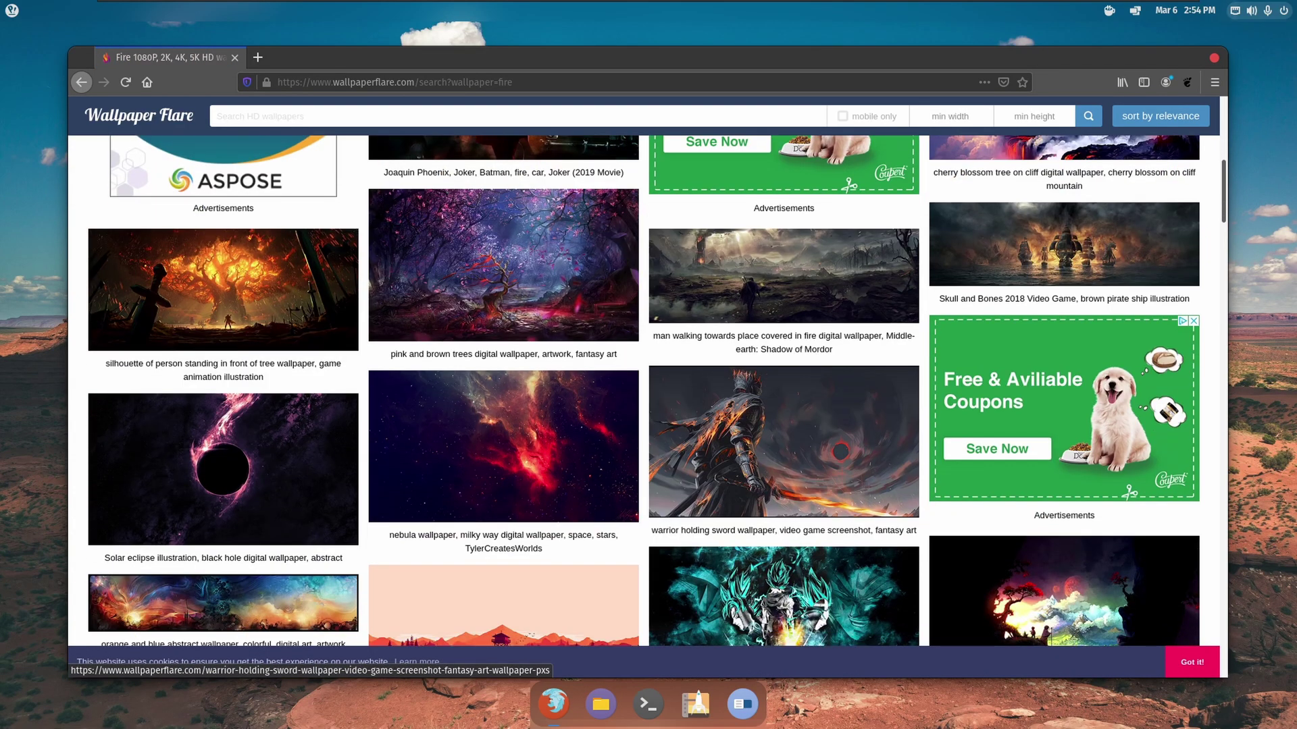
scroll(783, 439, down, 8)
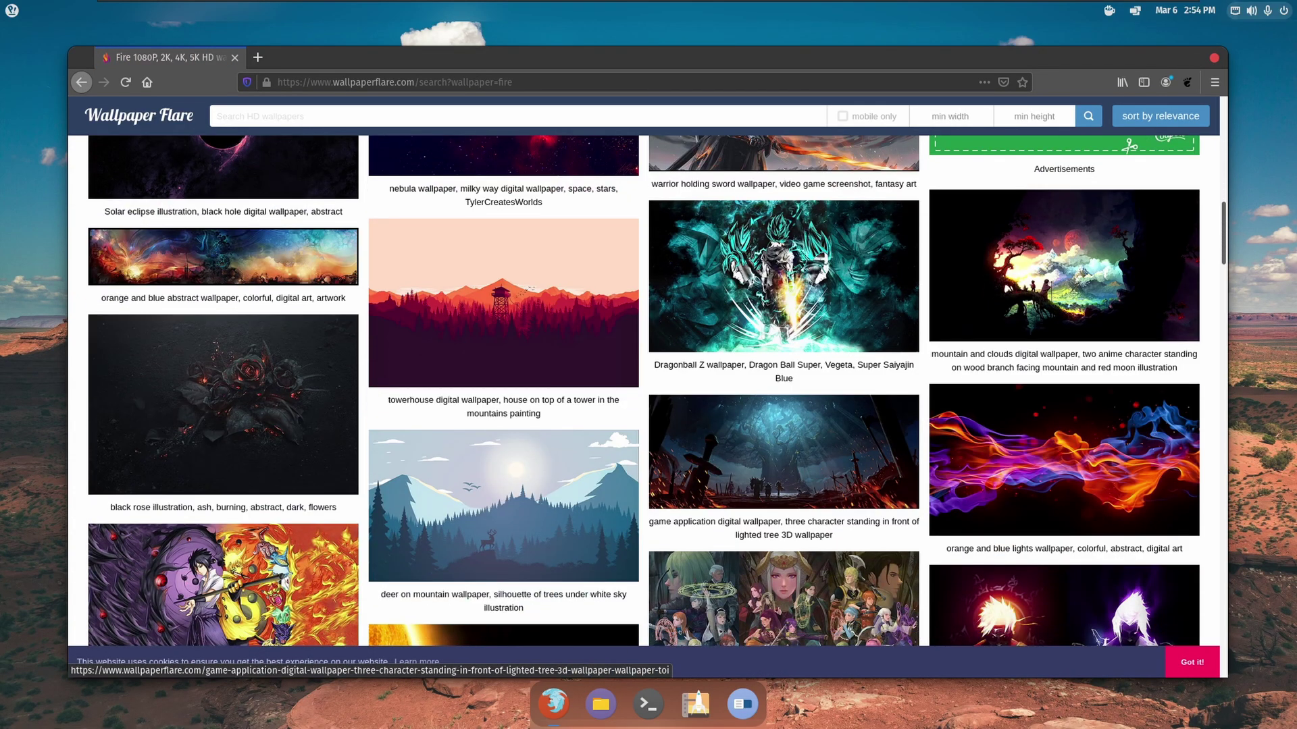
scroll(783, 439, down, 2)
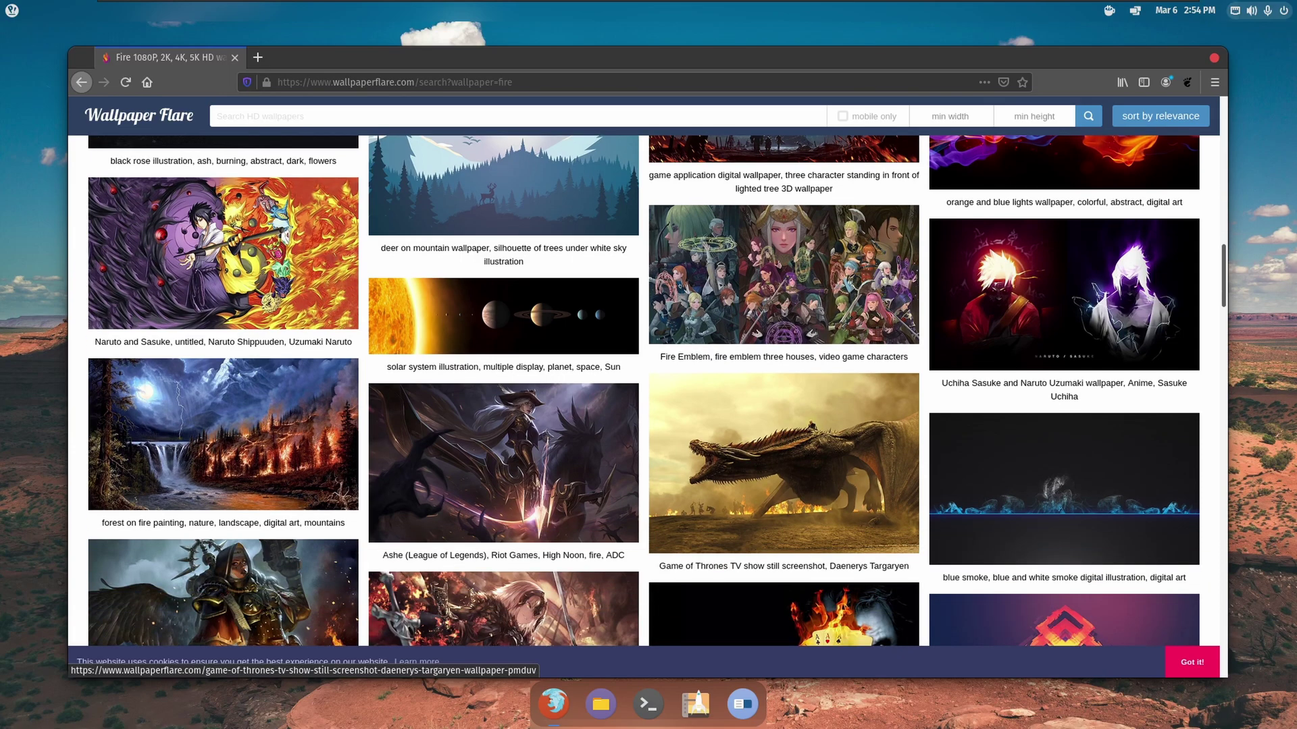
scroll(784, 439, down, 3)
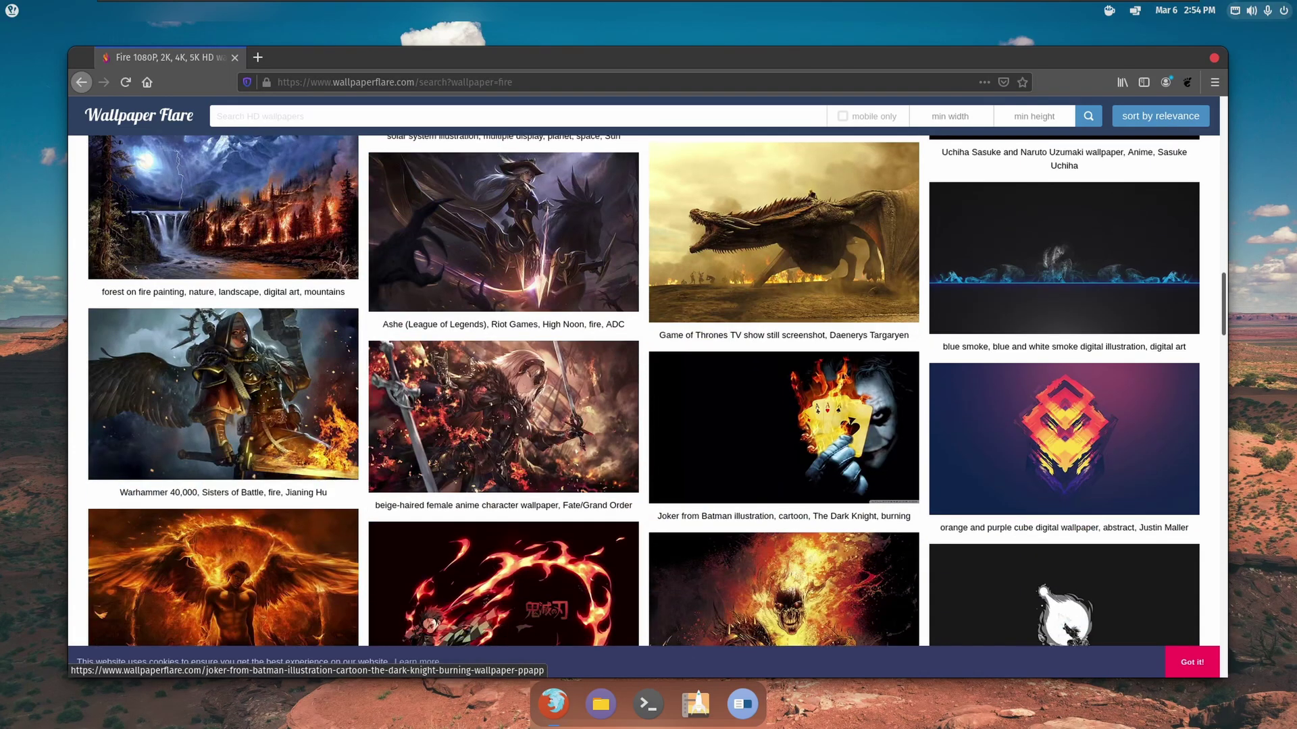
scroll(784, 439, down, 4)
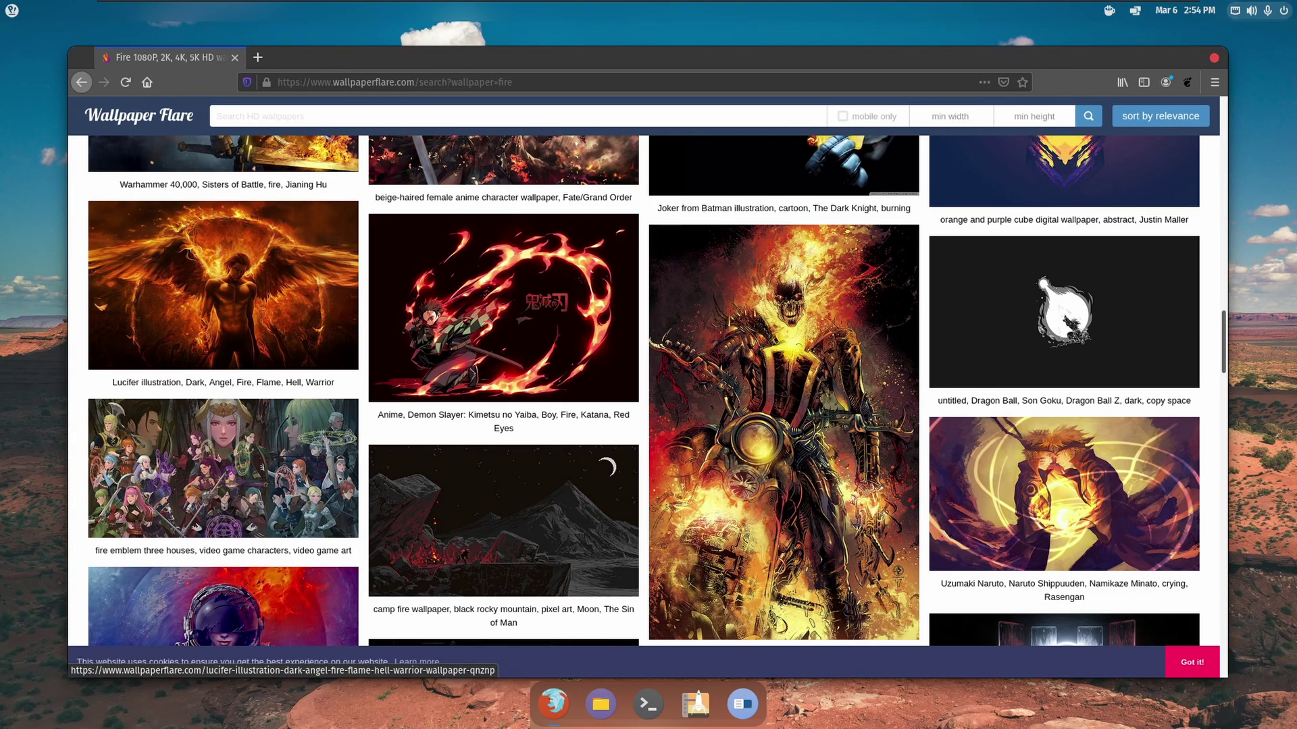
scroll(222, 466, down, 3)
scroll(783, 425, down, 6)
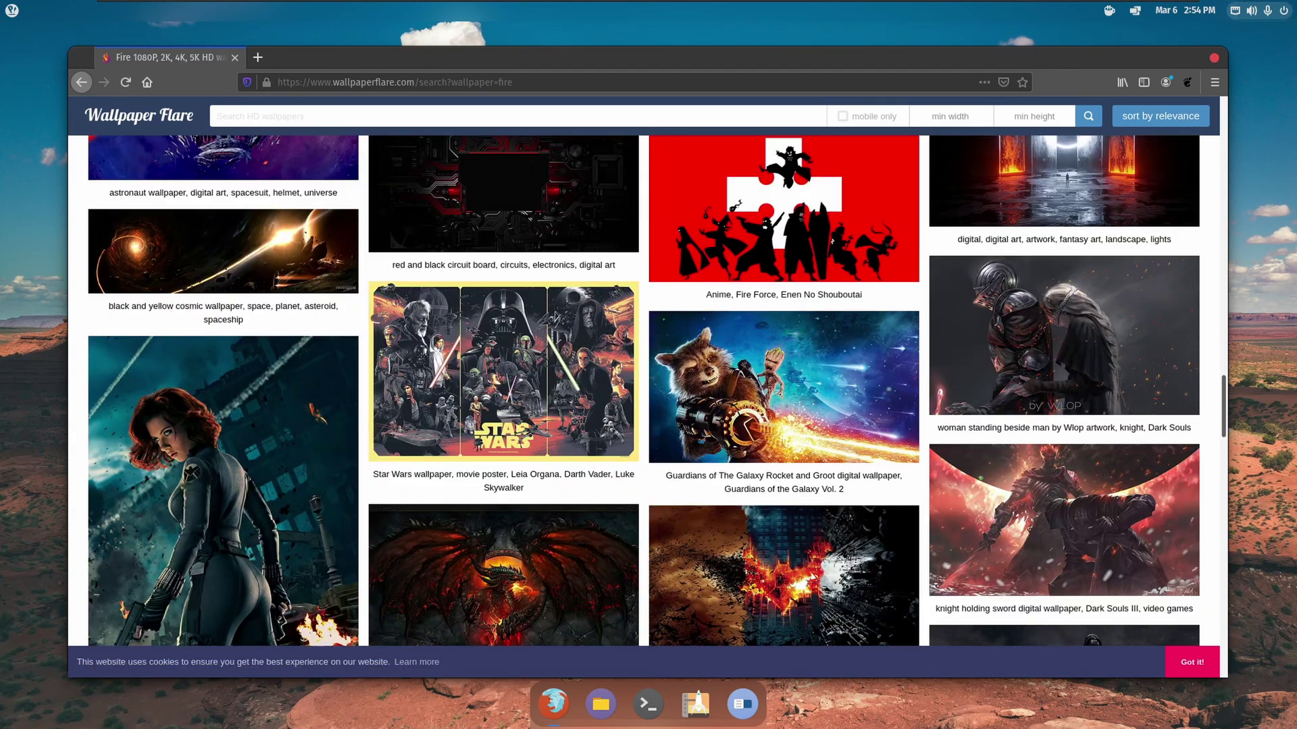
scroll(783, 439, down, 2)
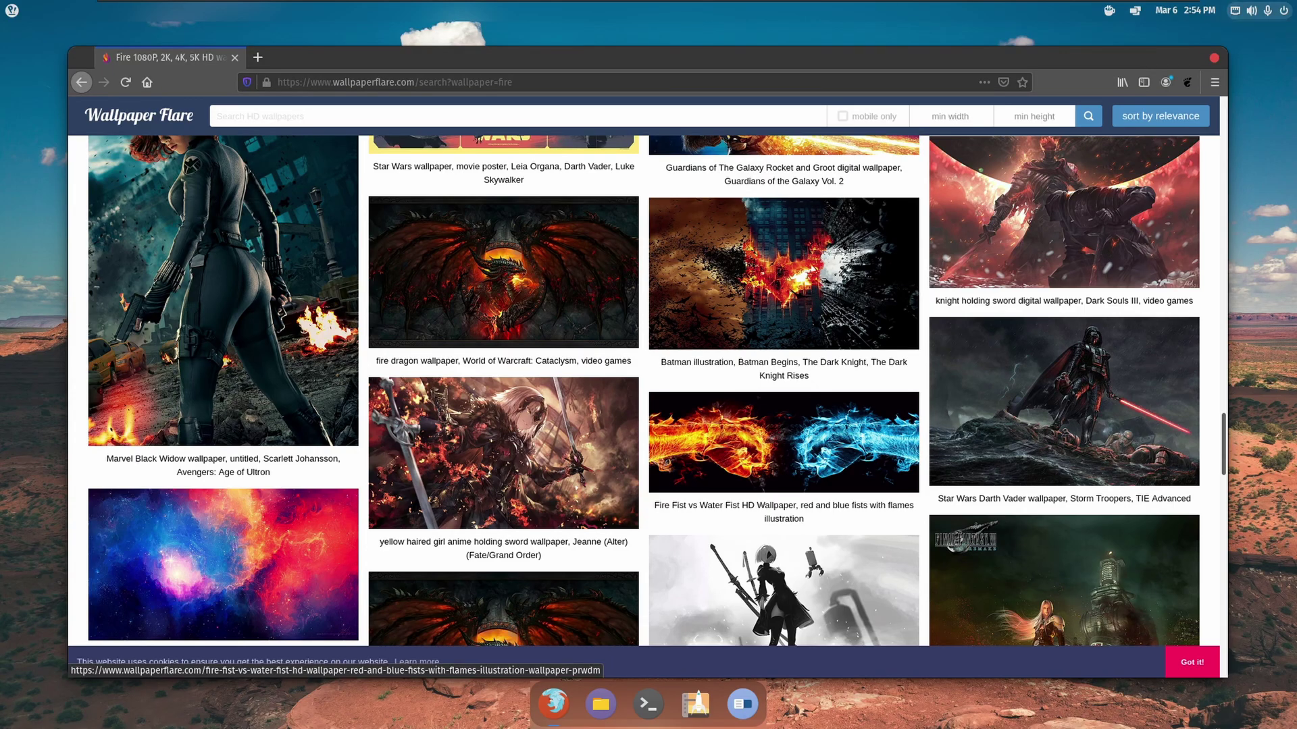
scroll(783, 473, down, 4)
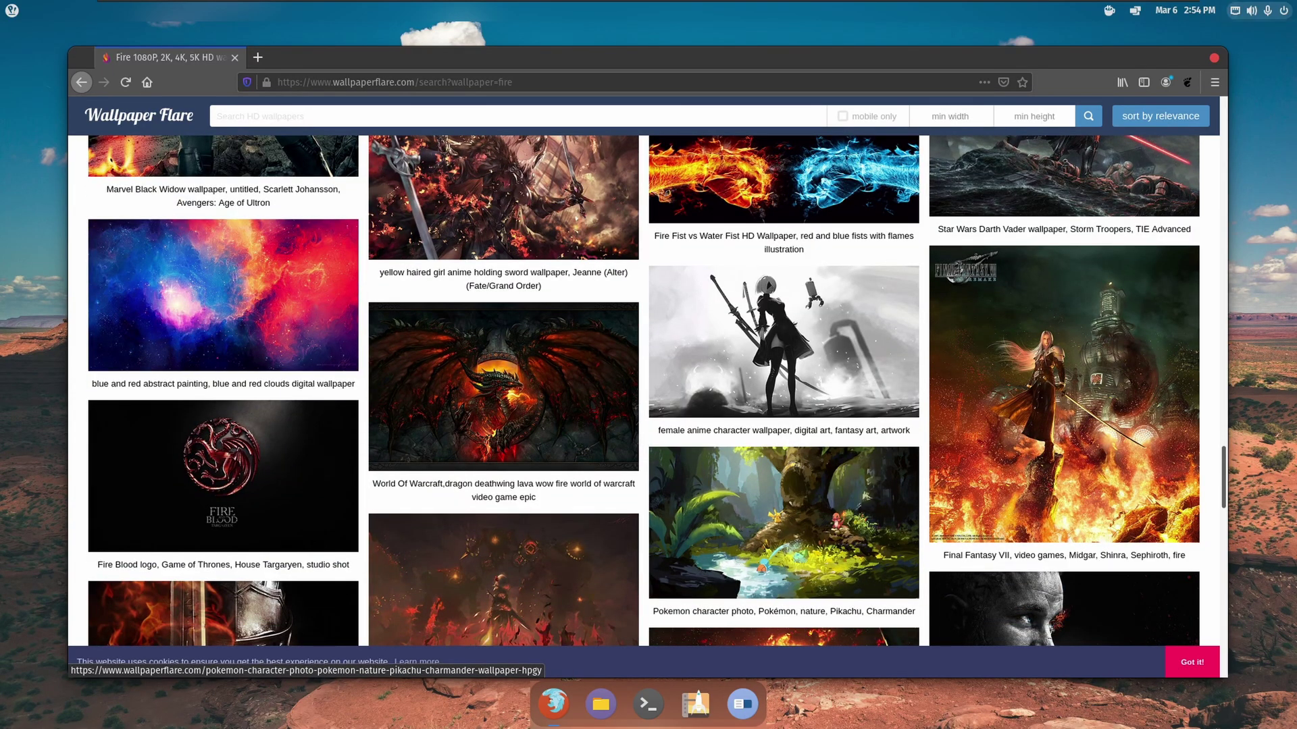
Open the Marvel Black Widow wallpaper from the fire results, choose its 3840x2160 resolution and dismiss the advertisement
scroll(223, 337, up, 4)
click(223, 311)
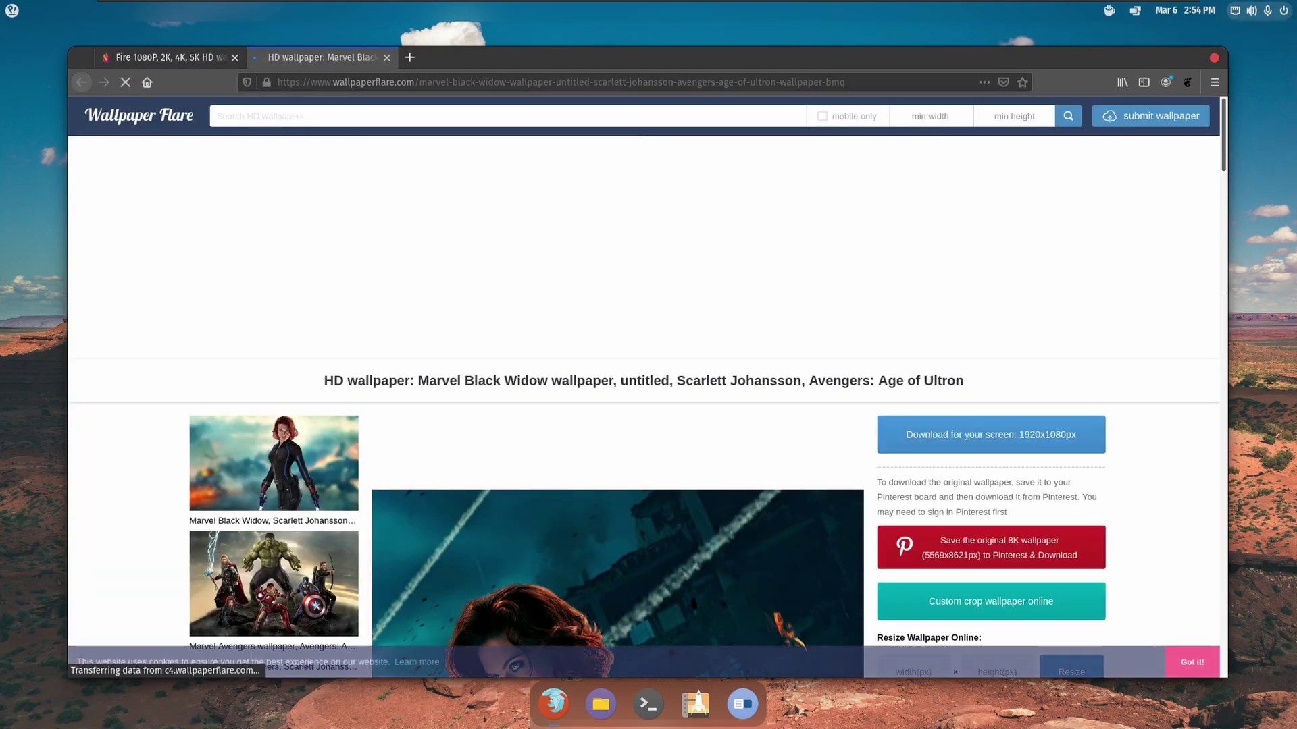
scroll(617, 392, down, 3)
scroll(723, 419, down, 10)
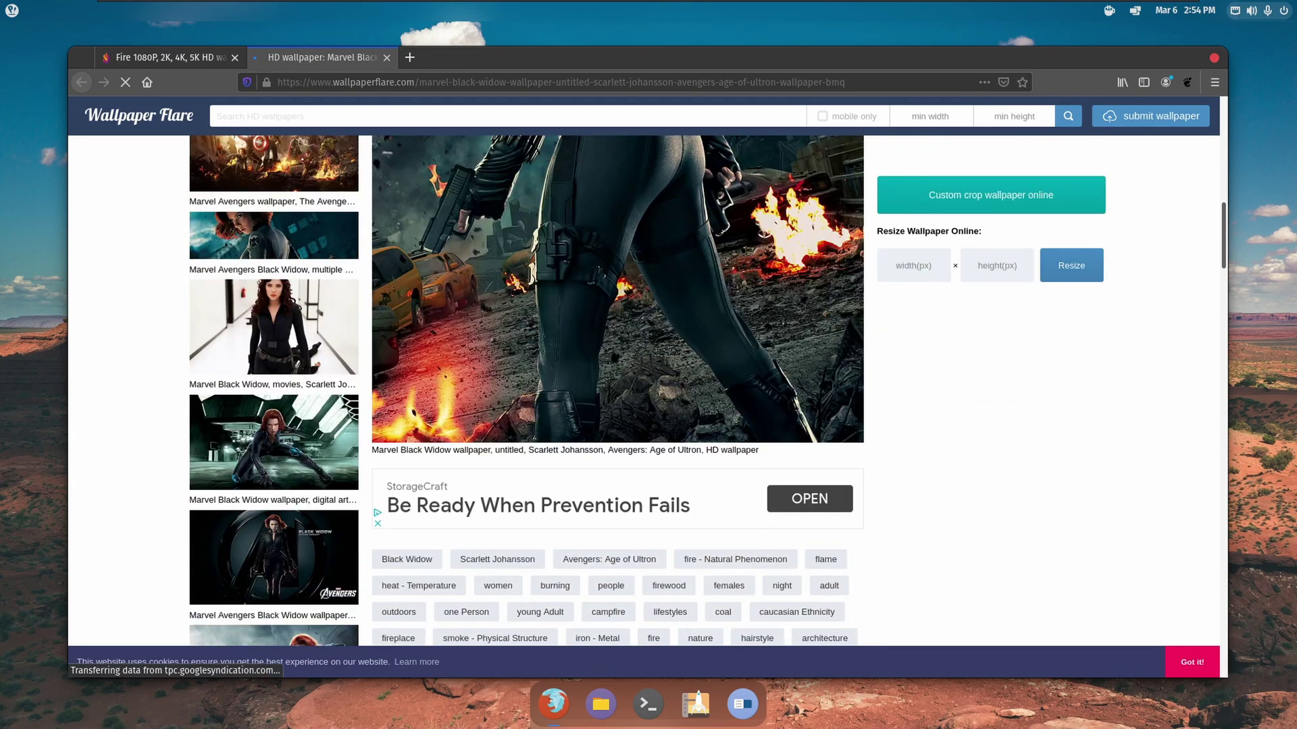
scroll(722, 419, down, 3)
scroll(723, 420, up, 4)
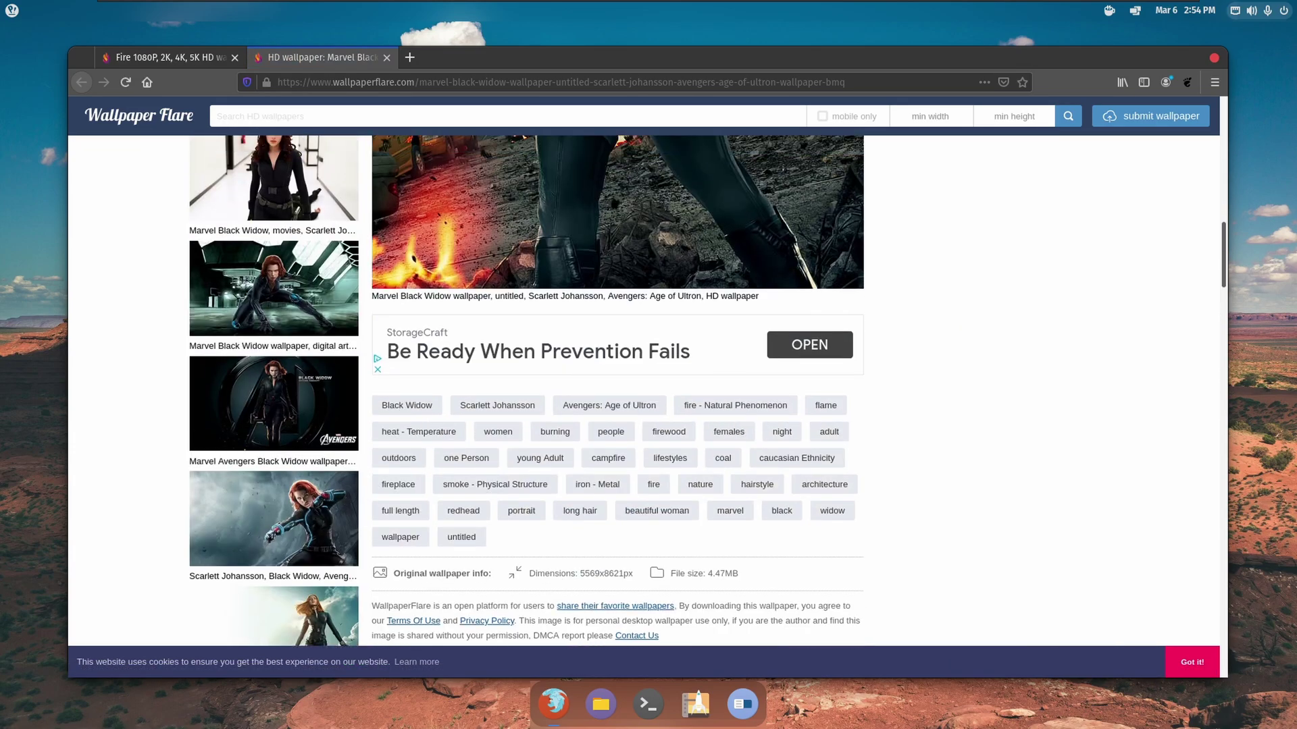
scroll(617, 391, down, 3)
scroll(617, 392, down, 2)
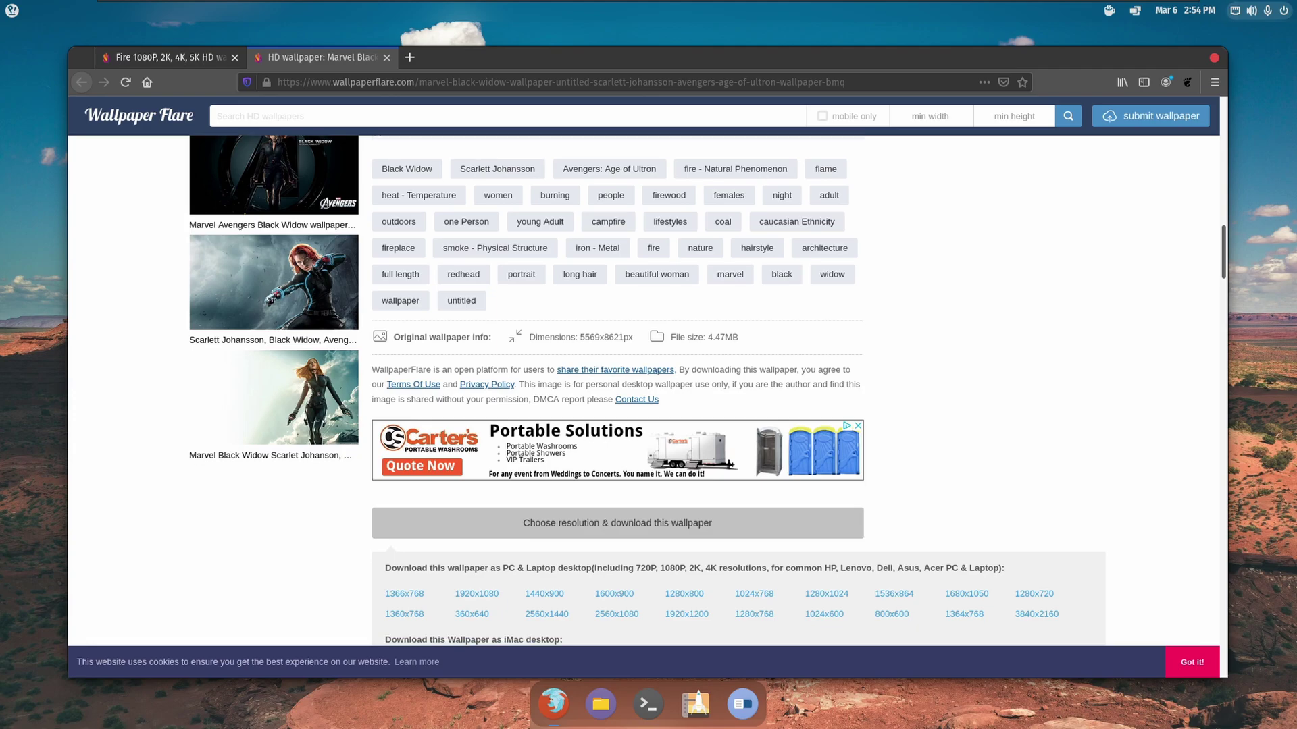
click(1036, 465)
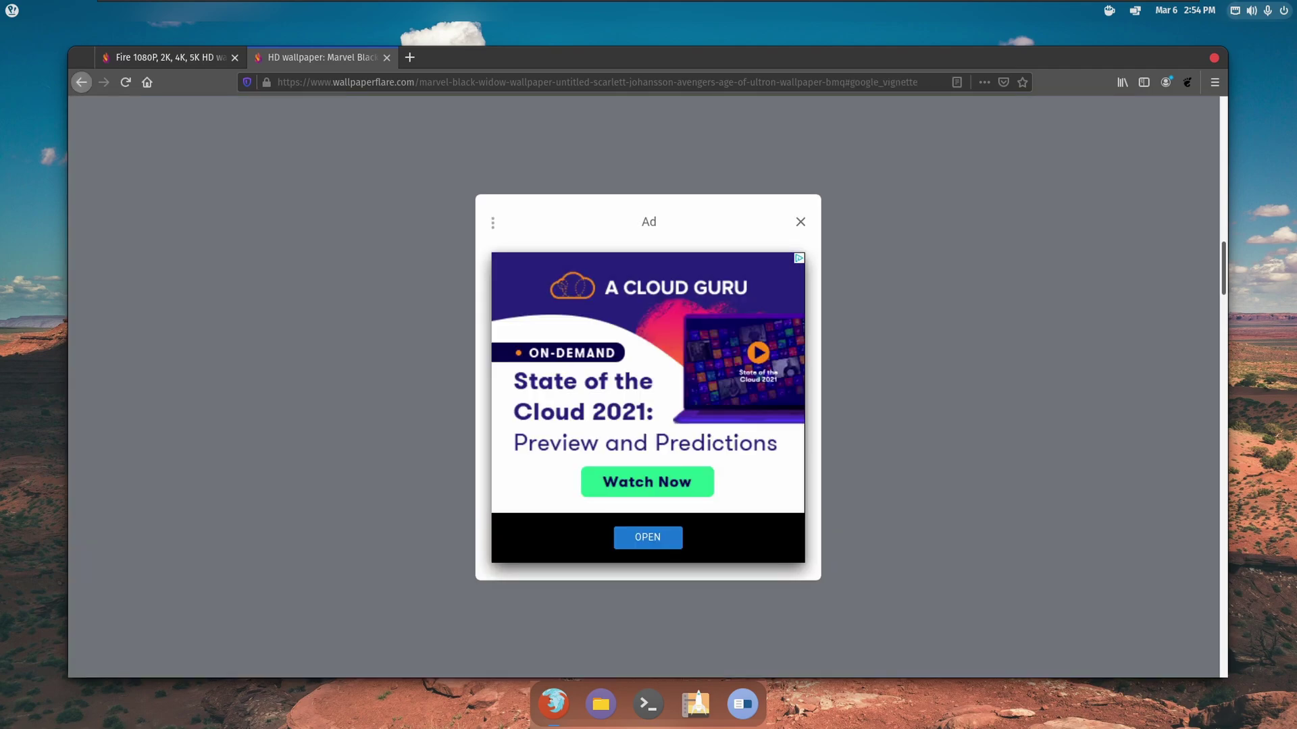
click(800, 221)
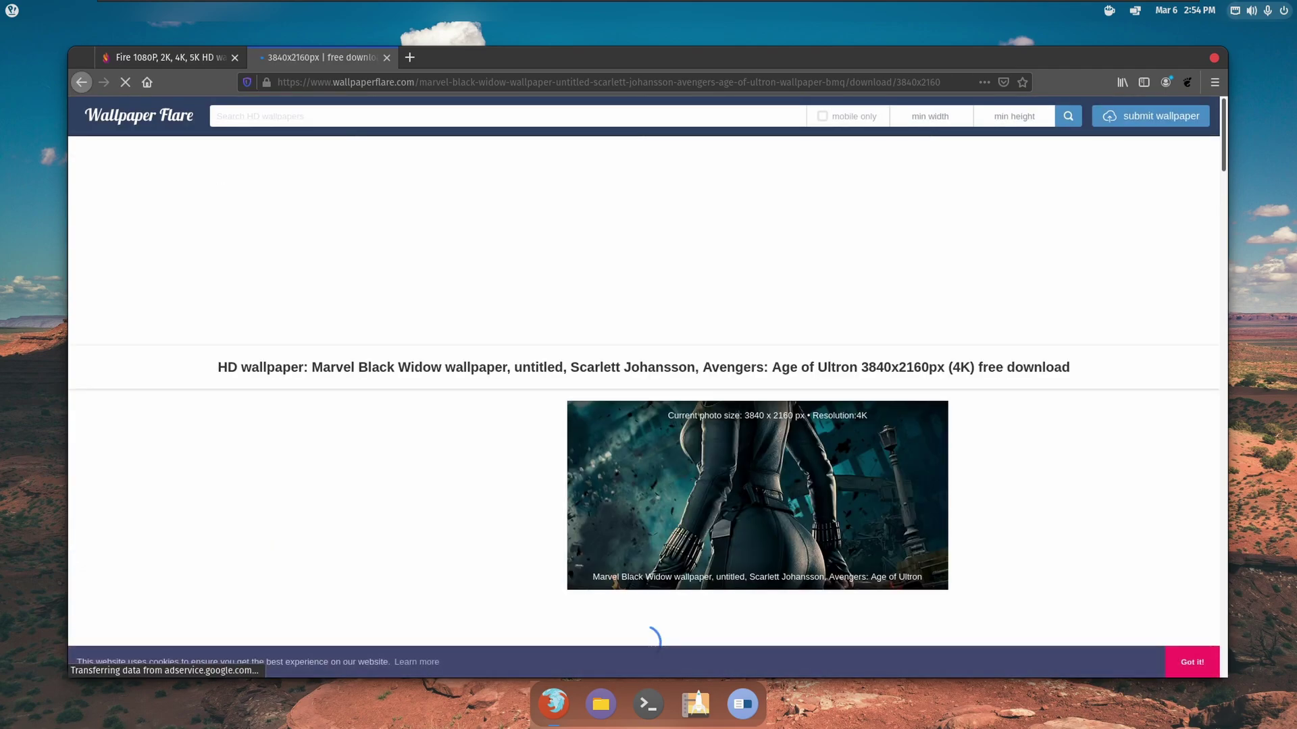
Download the 3840x2160 Marvel Black Widow wallpaper and save it as a file instead of opening it
scroll(757, 387, down, 3)
scroll(756, 387, down, 2)
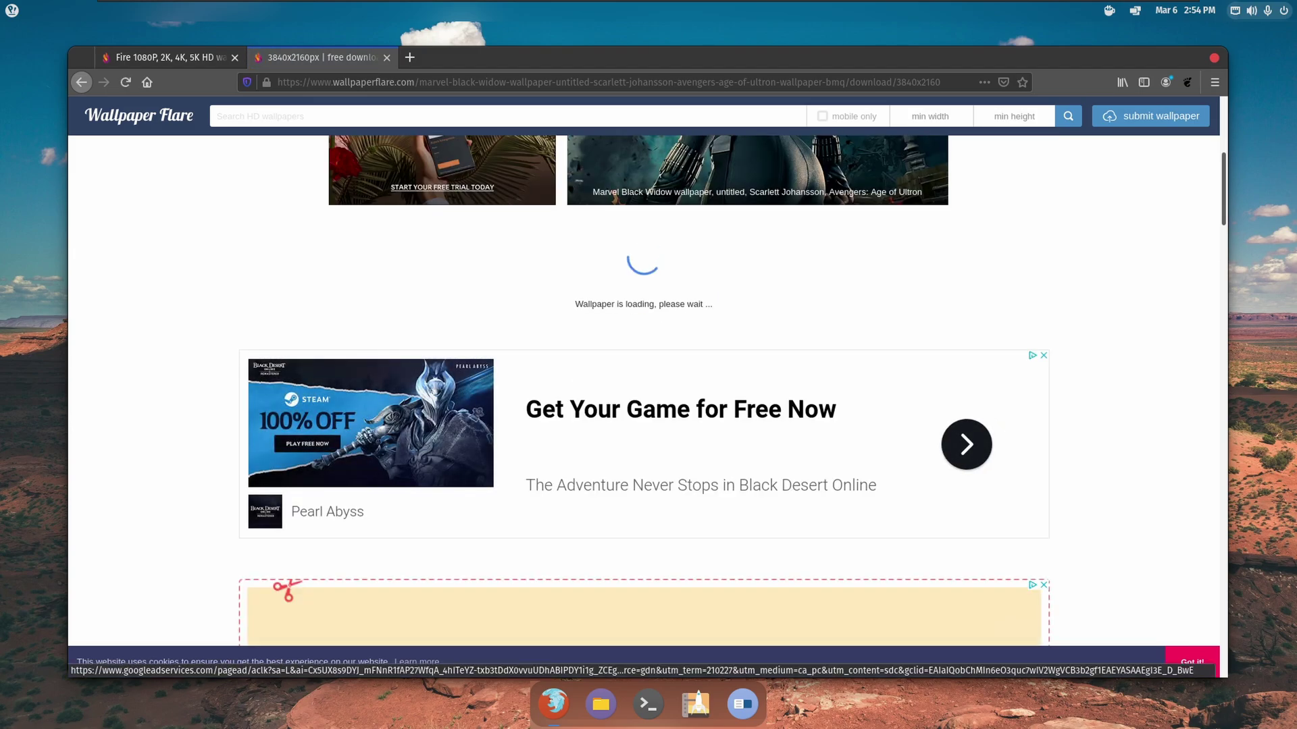
scroll(756, 387, down, 3)
scroll(643, 387, up, 4)
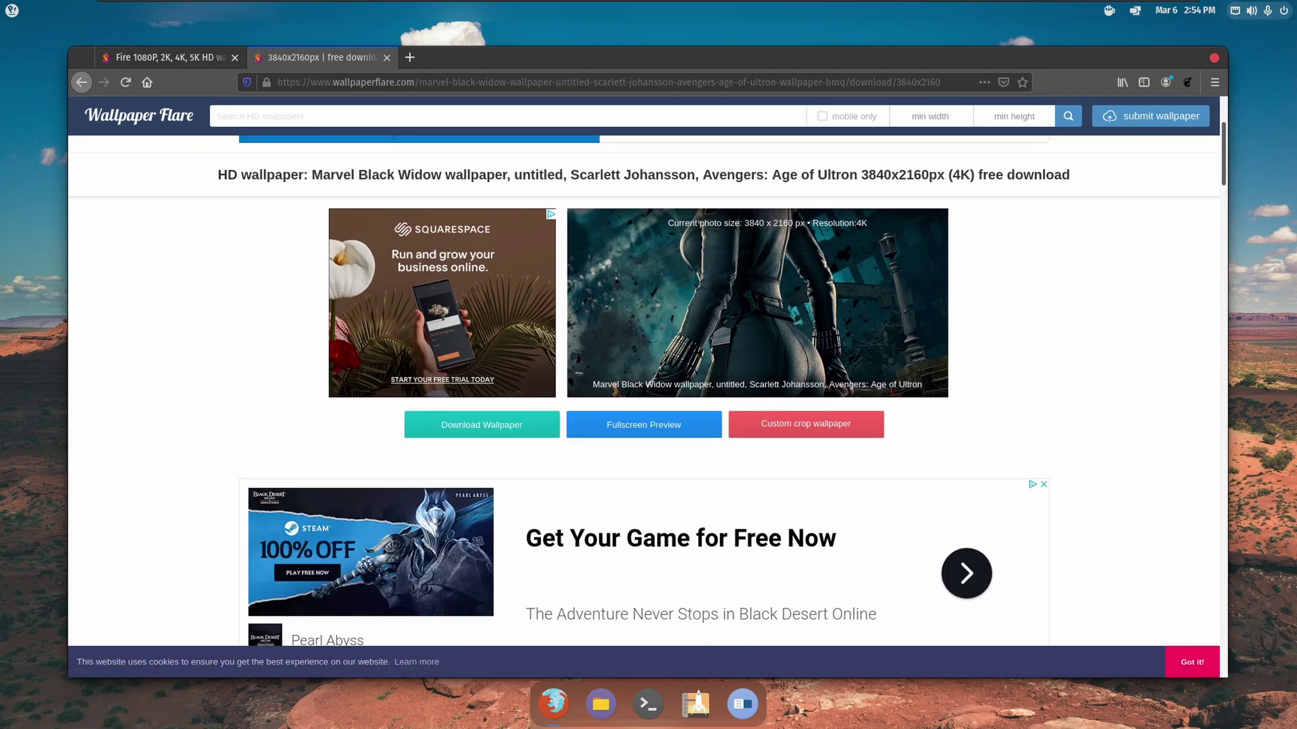
click(481, 425)
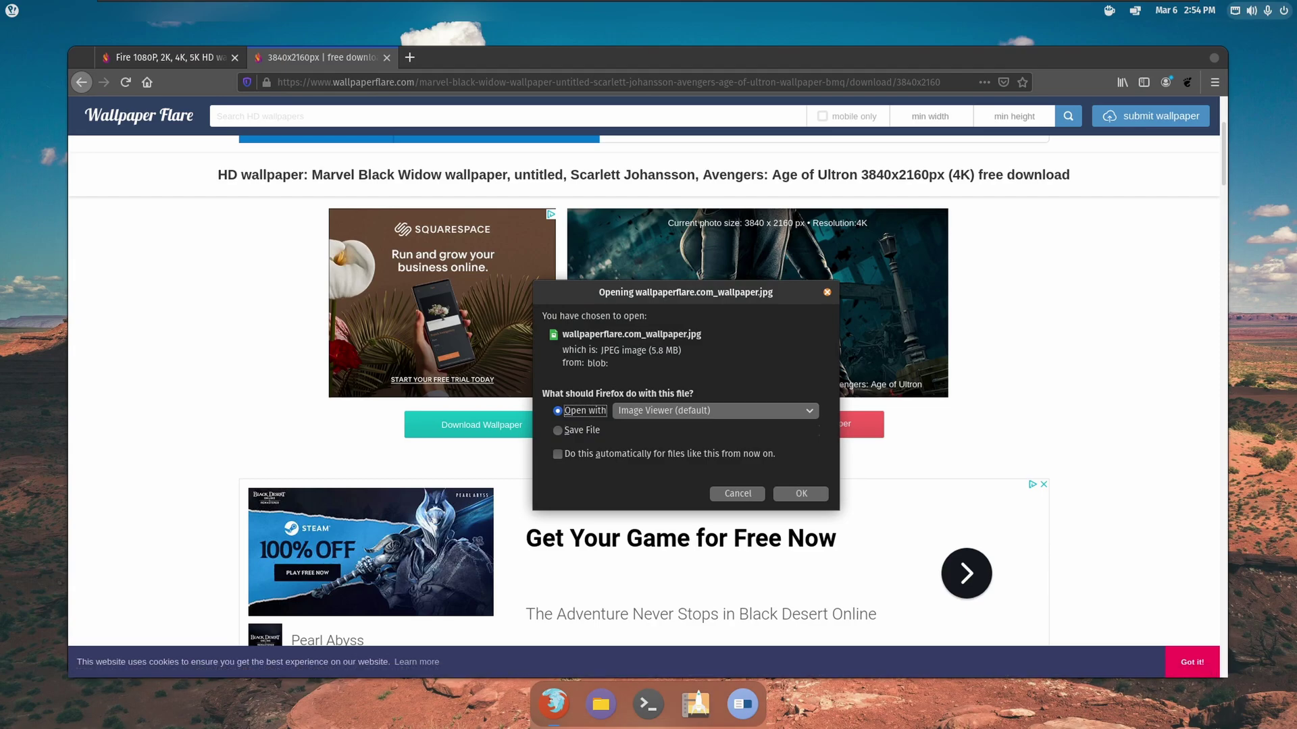
click(581, 431)
key(Return)
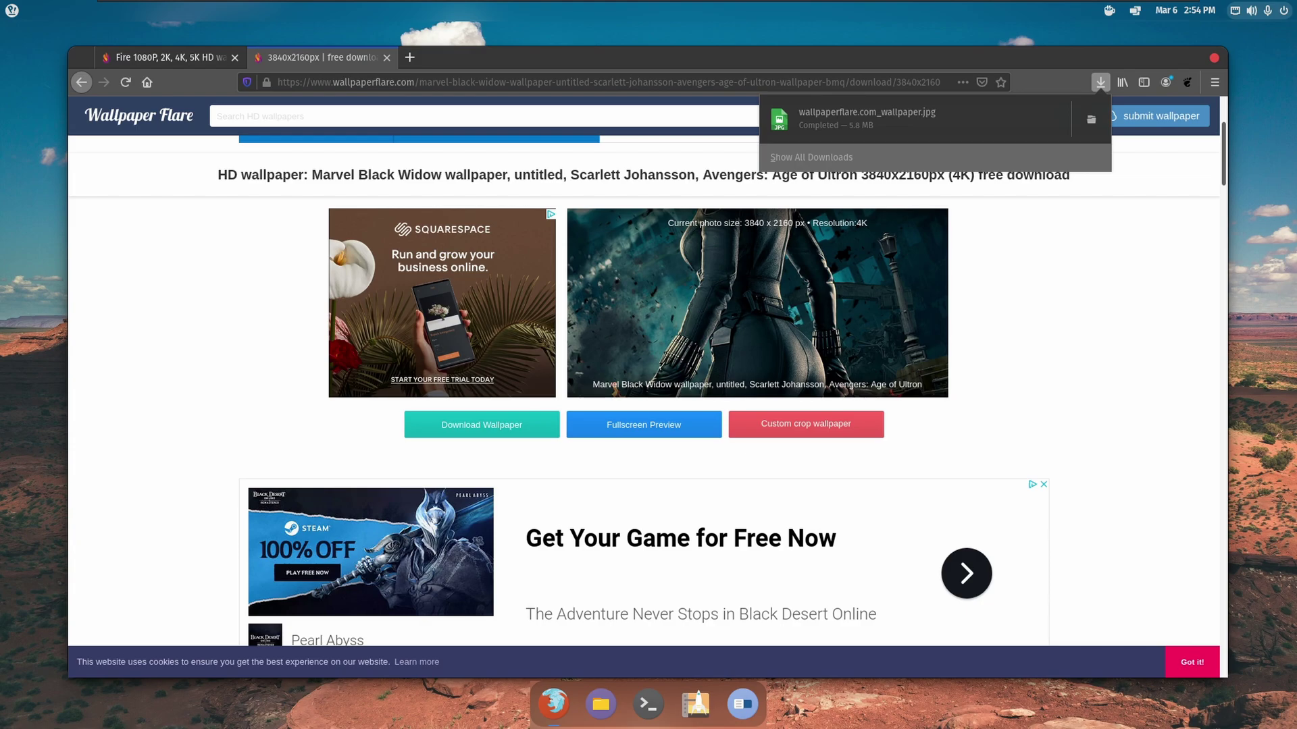
Set the downloaded wallpaperflare.com_wallpaper.jpg as the desktop background and close the browser with all its tabs
click(1091, 119)
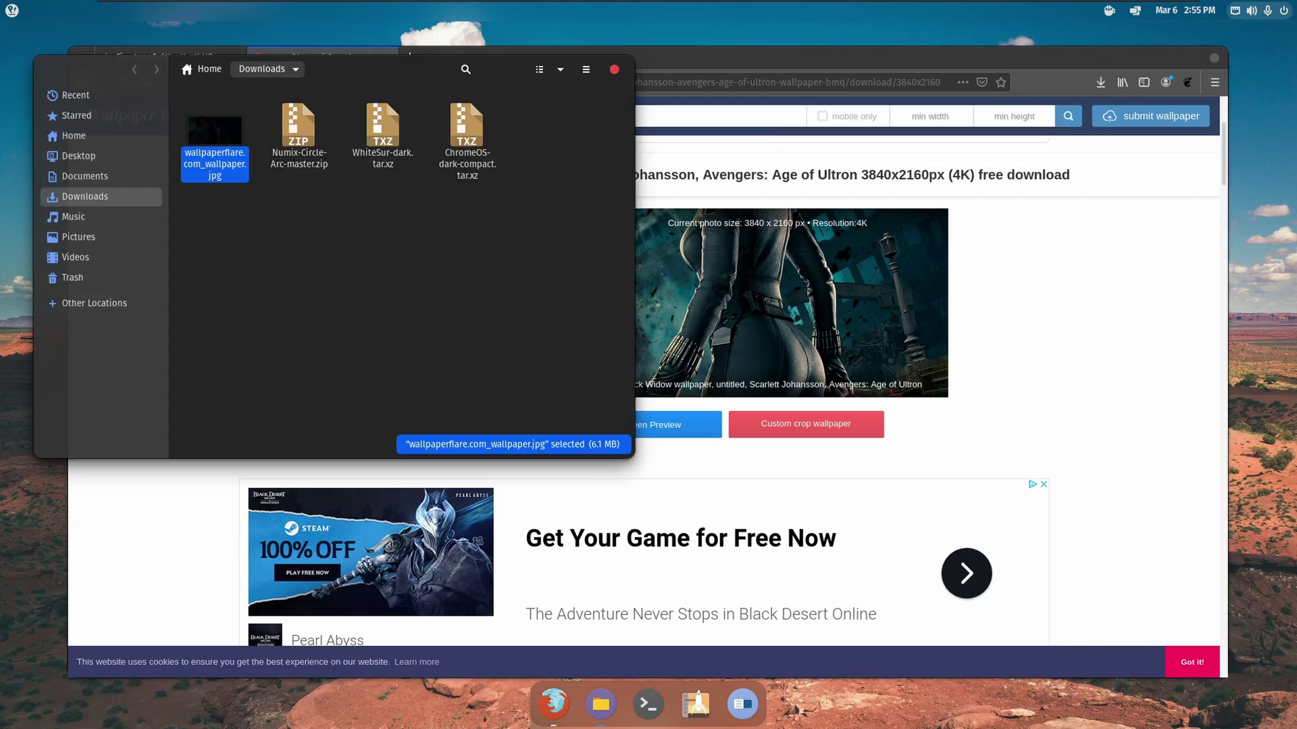
right_click(237, 164)
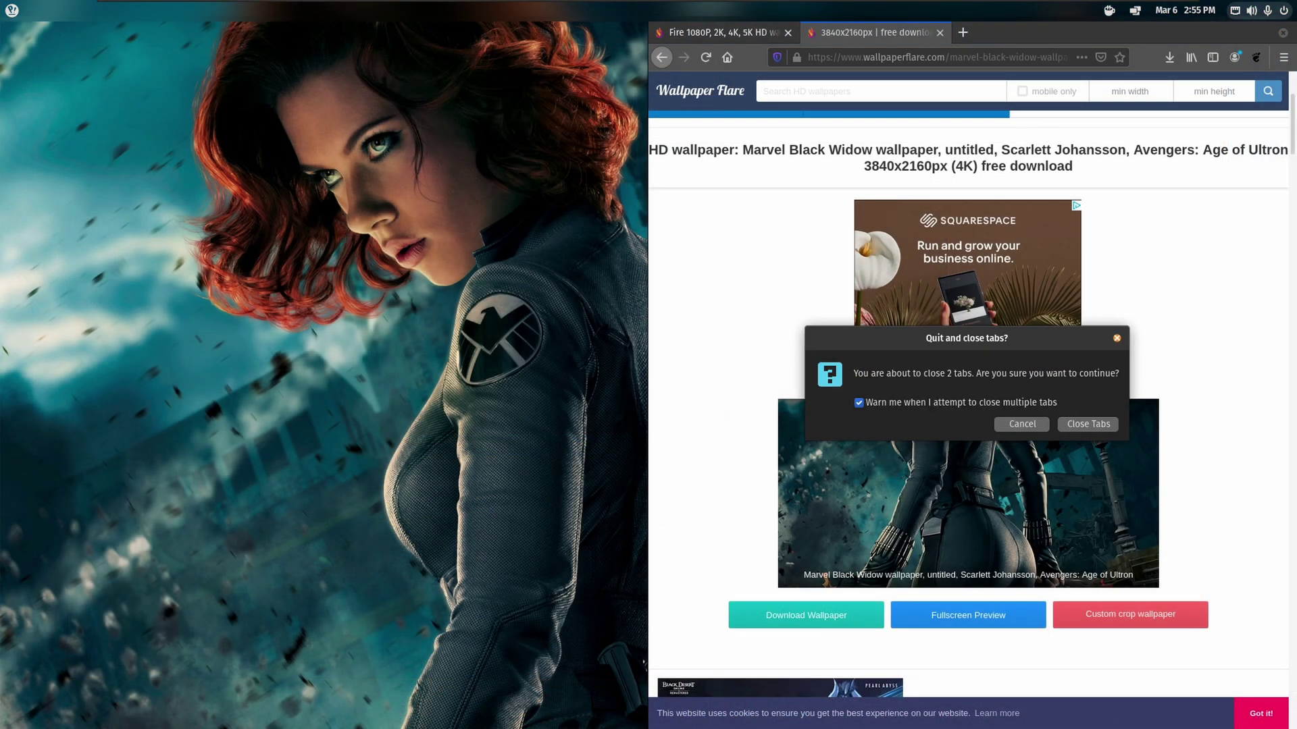
key(Return)
Review the desktop background choices and the Light and Dark appearance options in the settings, then close them
right_click(770, 361)
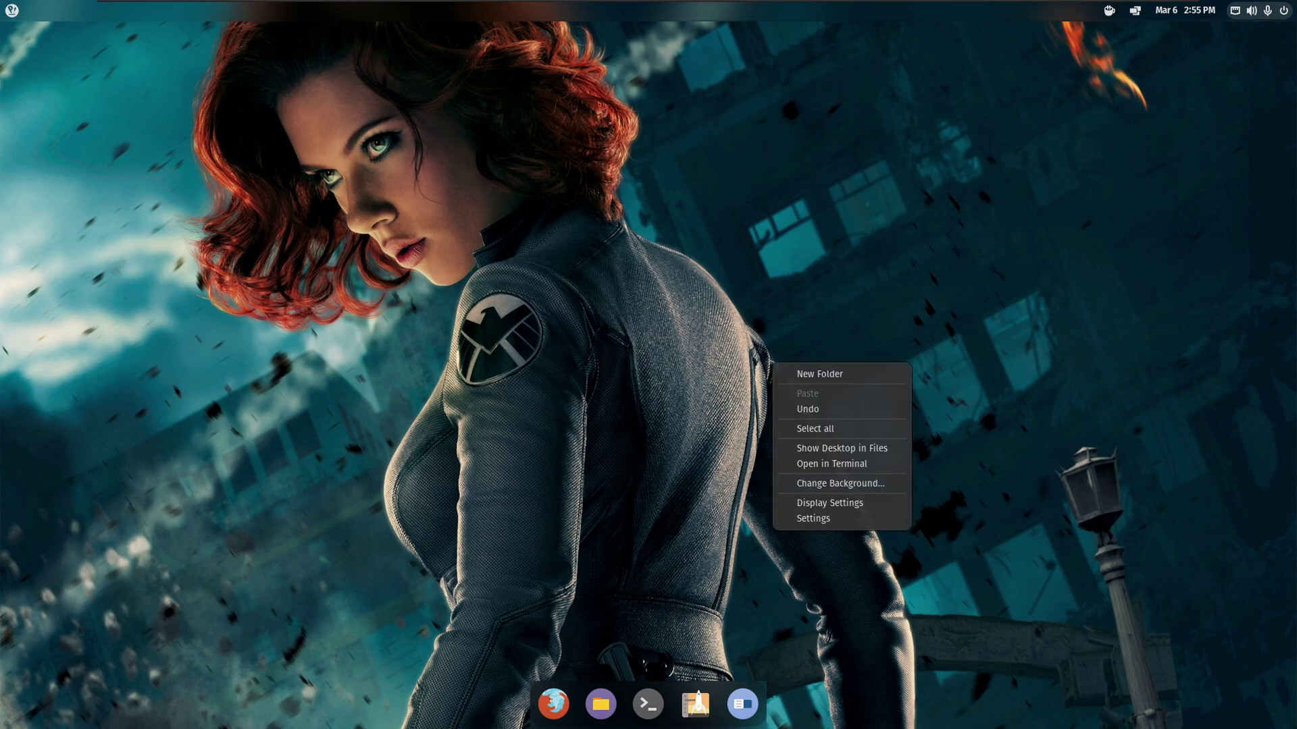
click(836, 484)
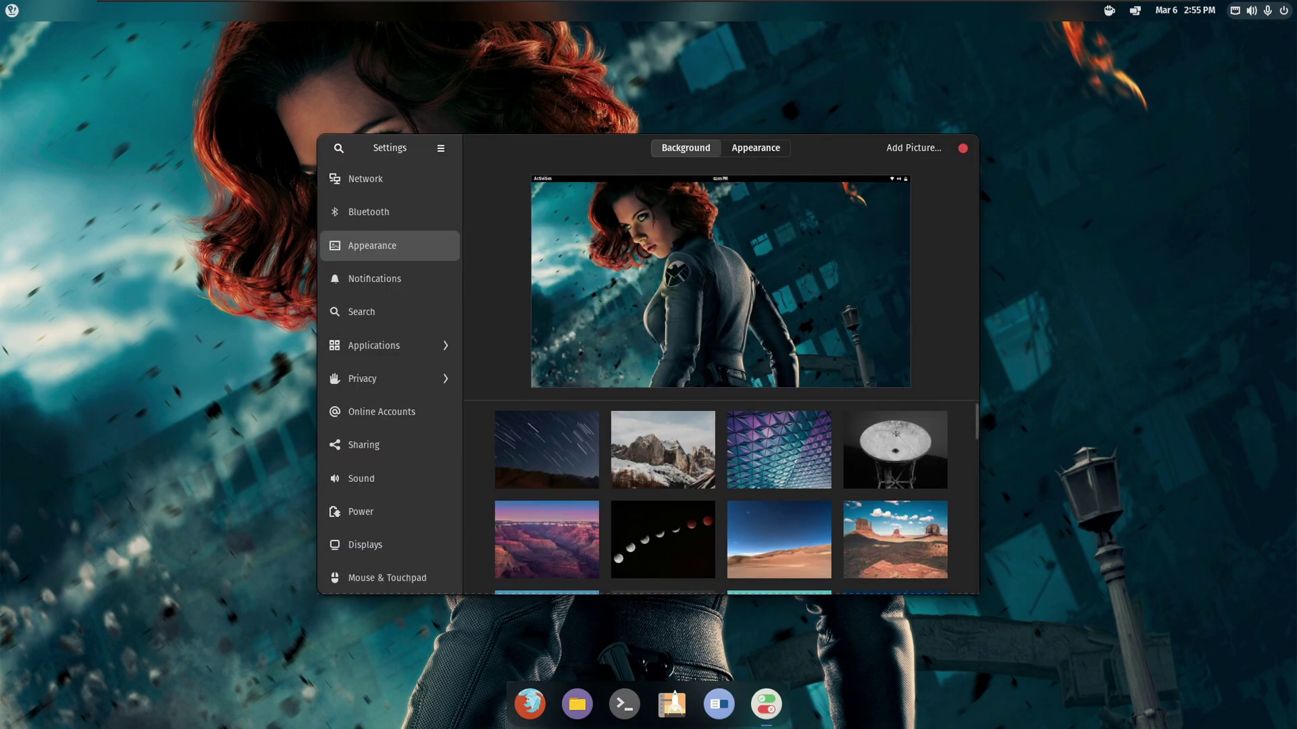
scroll(720, 496, down, 5)
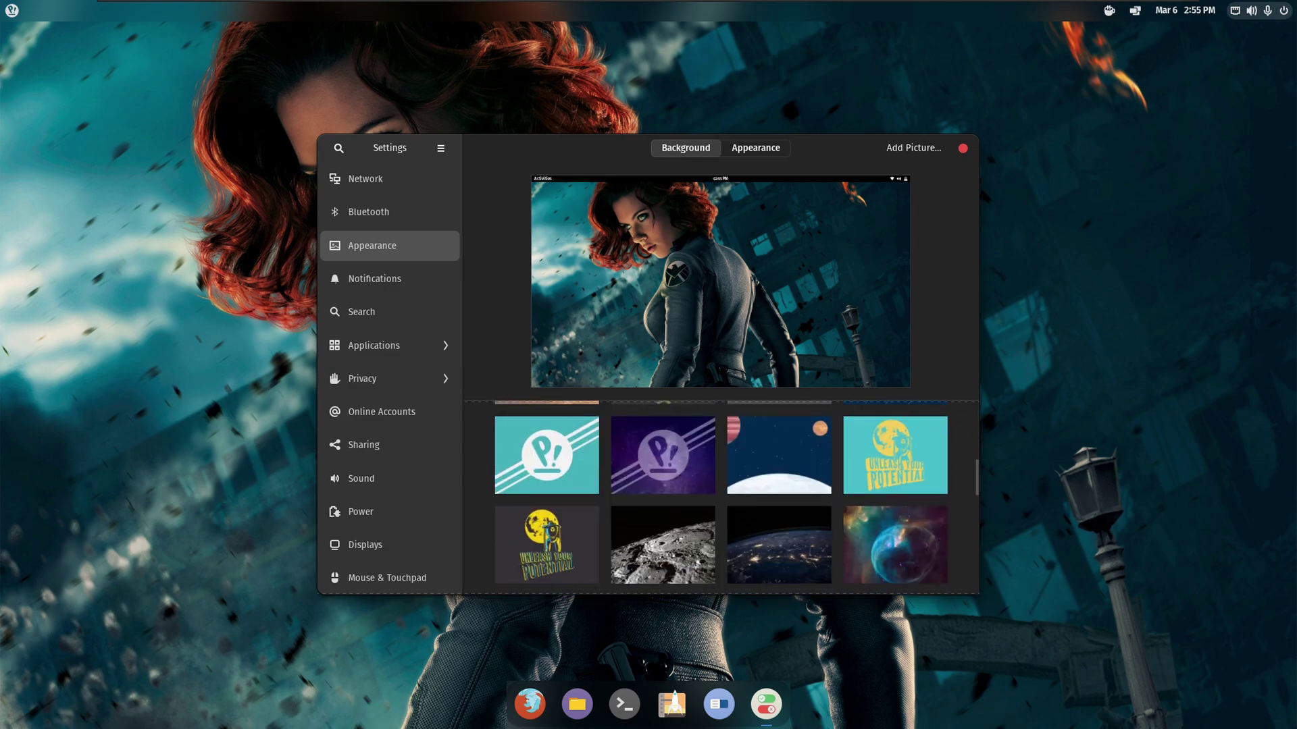
click(756, 148)
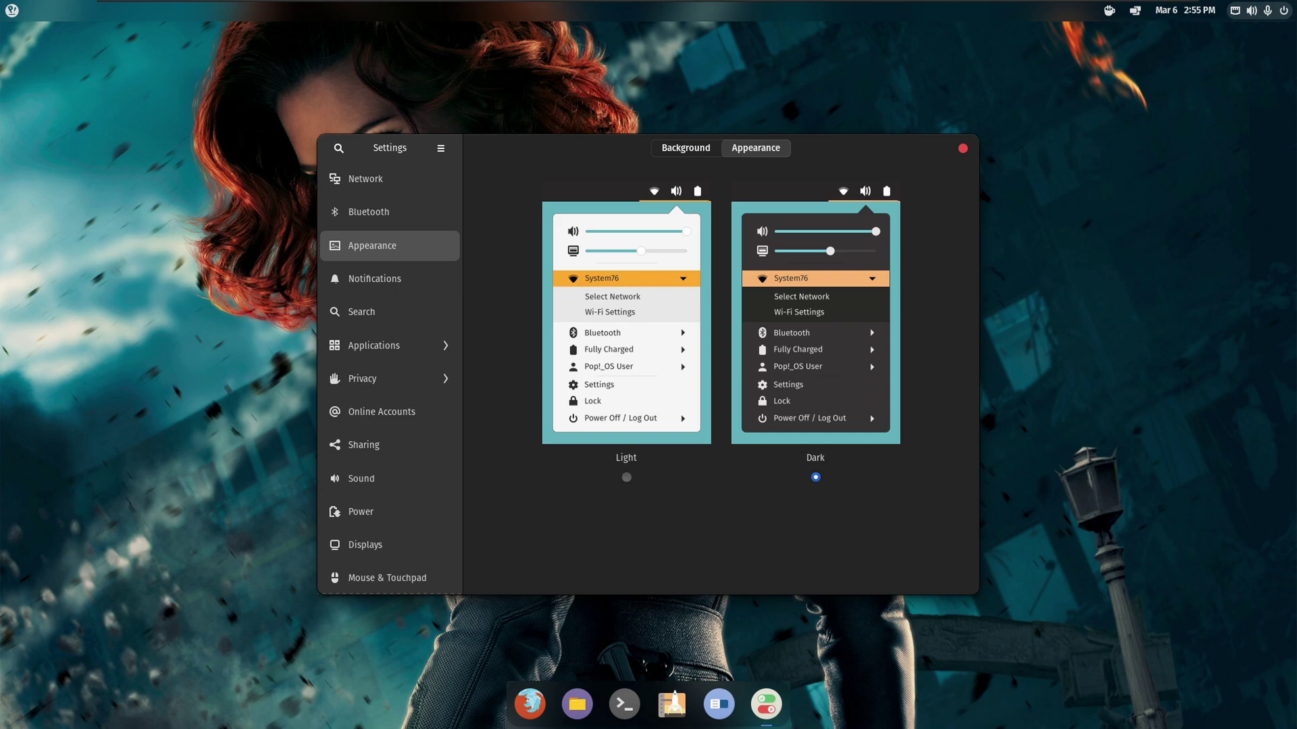
click(962, 148)
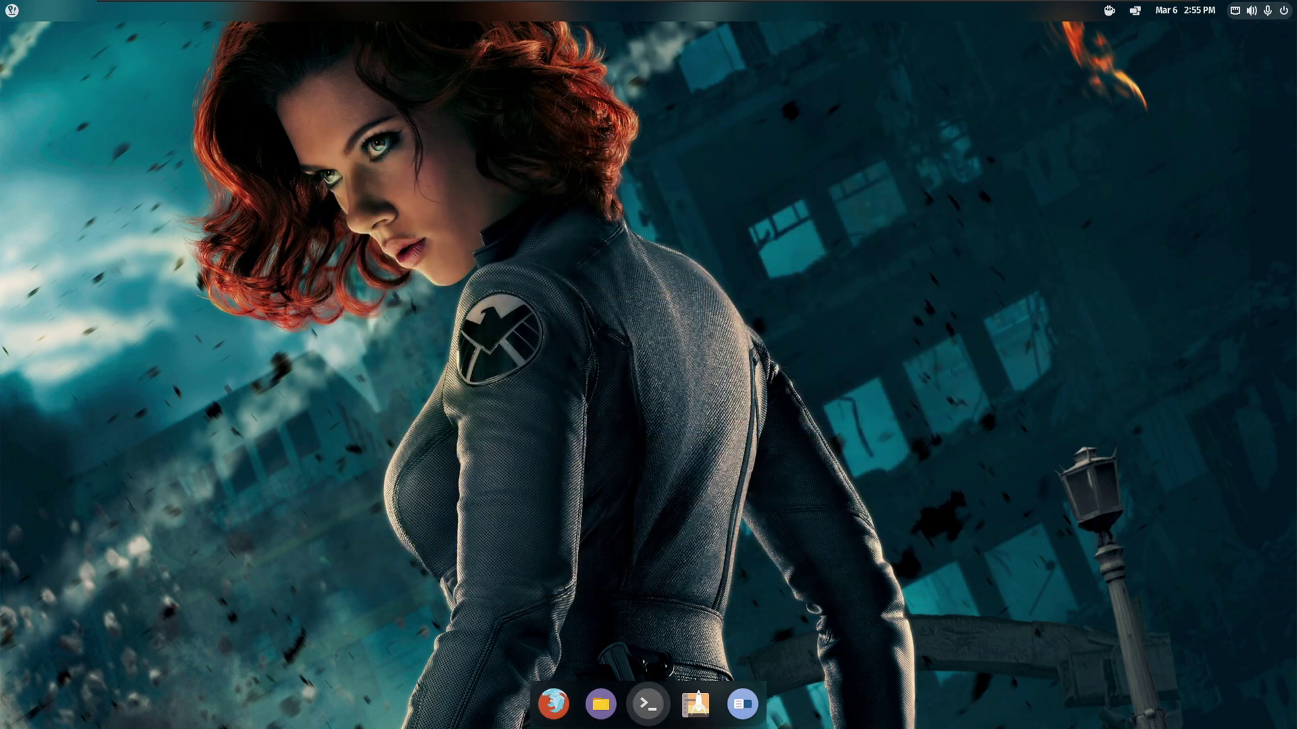
Preview a terminal window against the new wallpaper, moving it clear of the Black Widow figure's face, and close it
click(647, 704)
triple_click(371, 176)
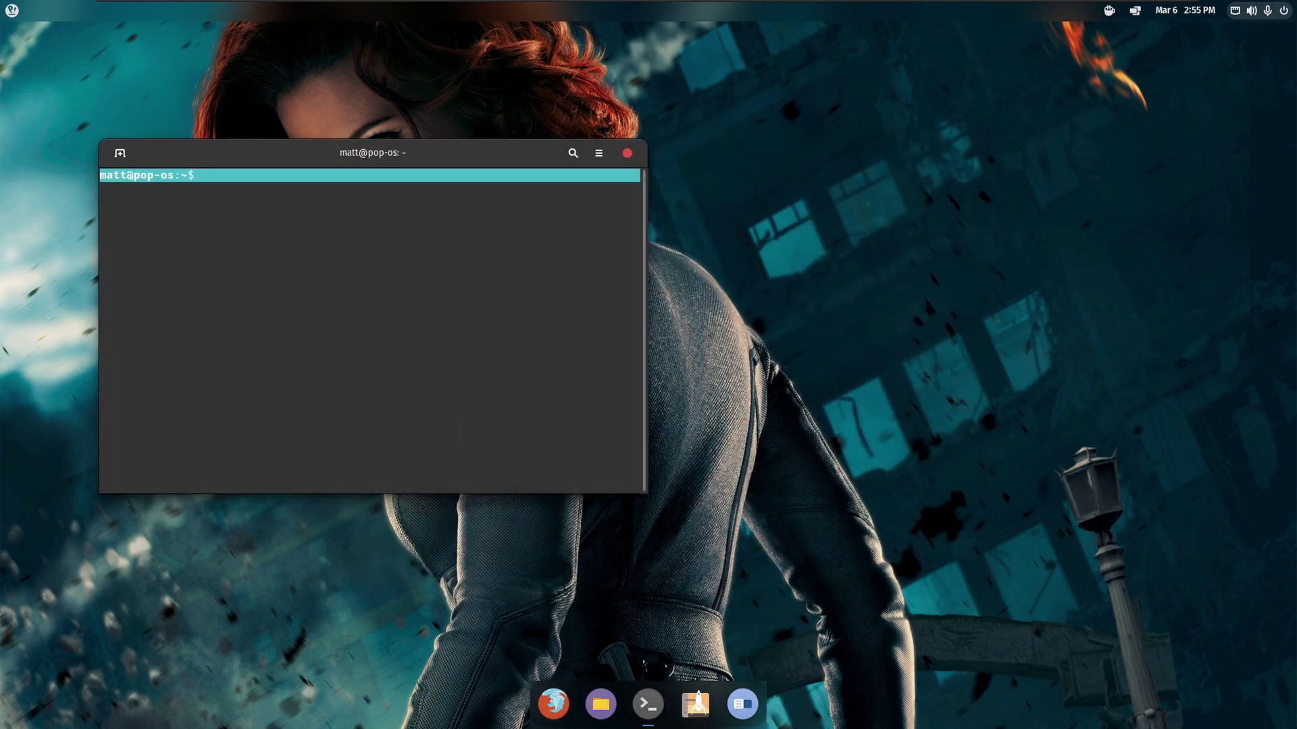
drag(473, 153, 1118, 76)
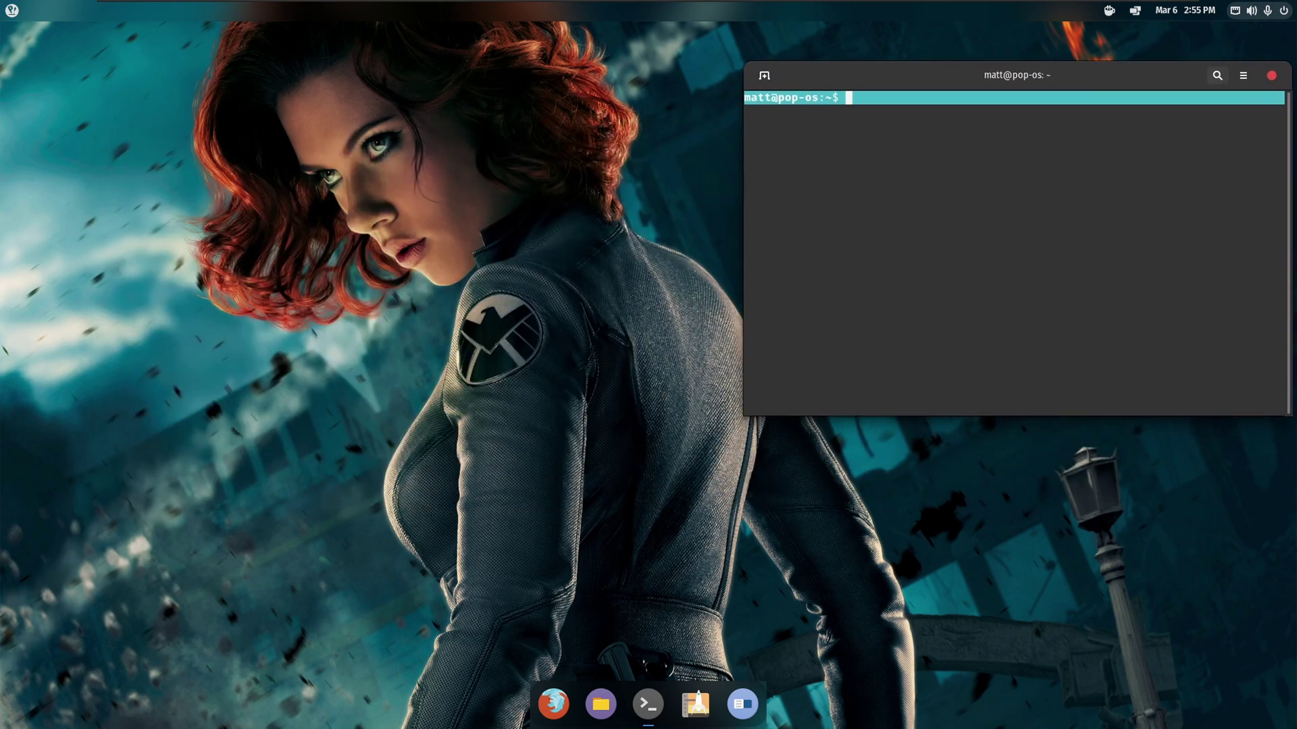
click(1271, 75)
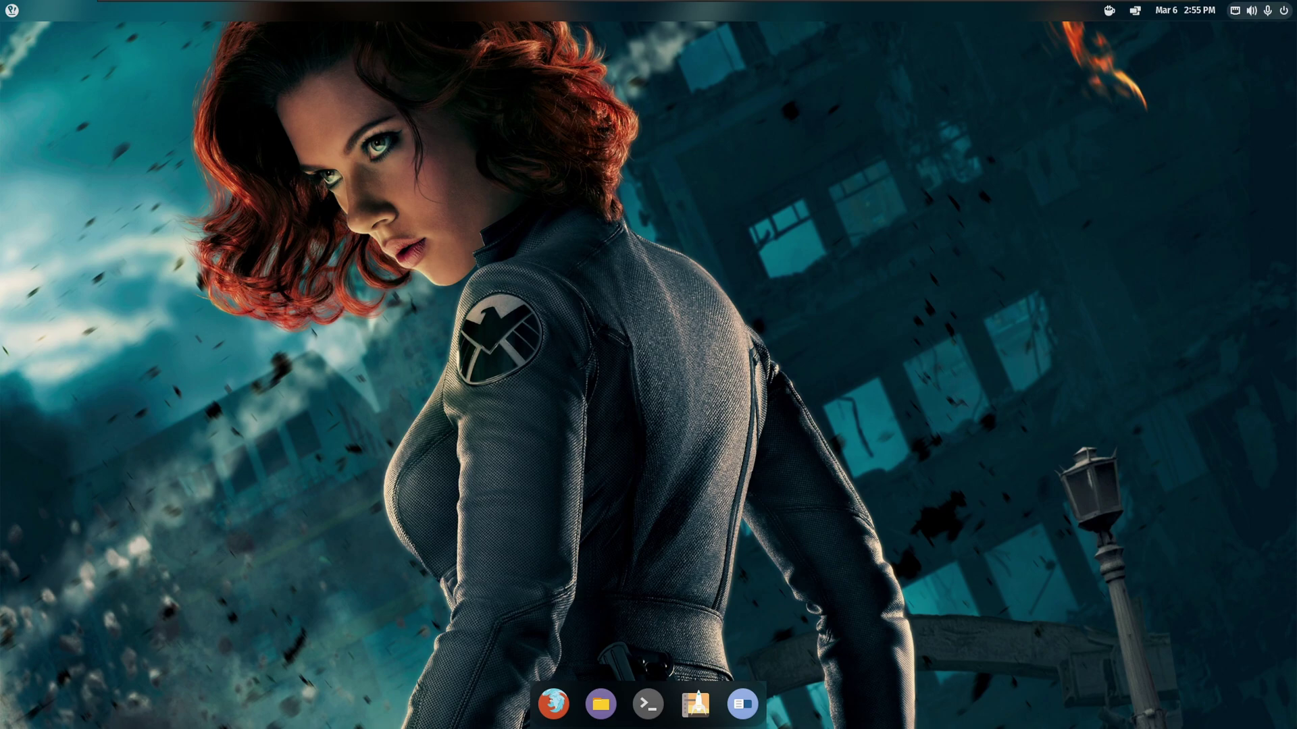
Check how the calendar and notification popup and the activities overview look with the new wallpaper, and dismiss them
click(1259, 10)
mouse_move(1185, 10)
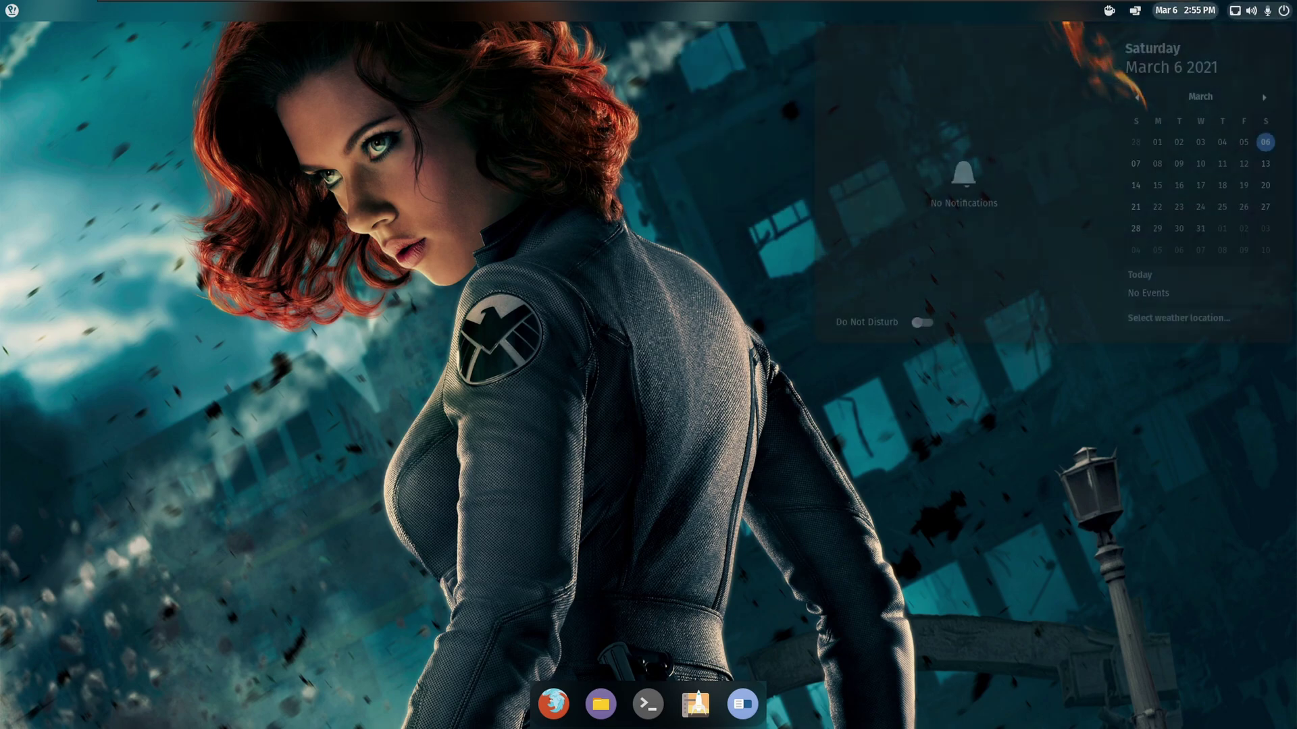
key(Escape)
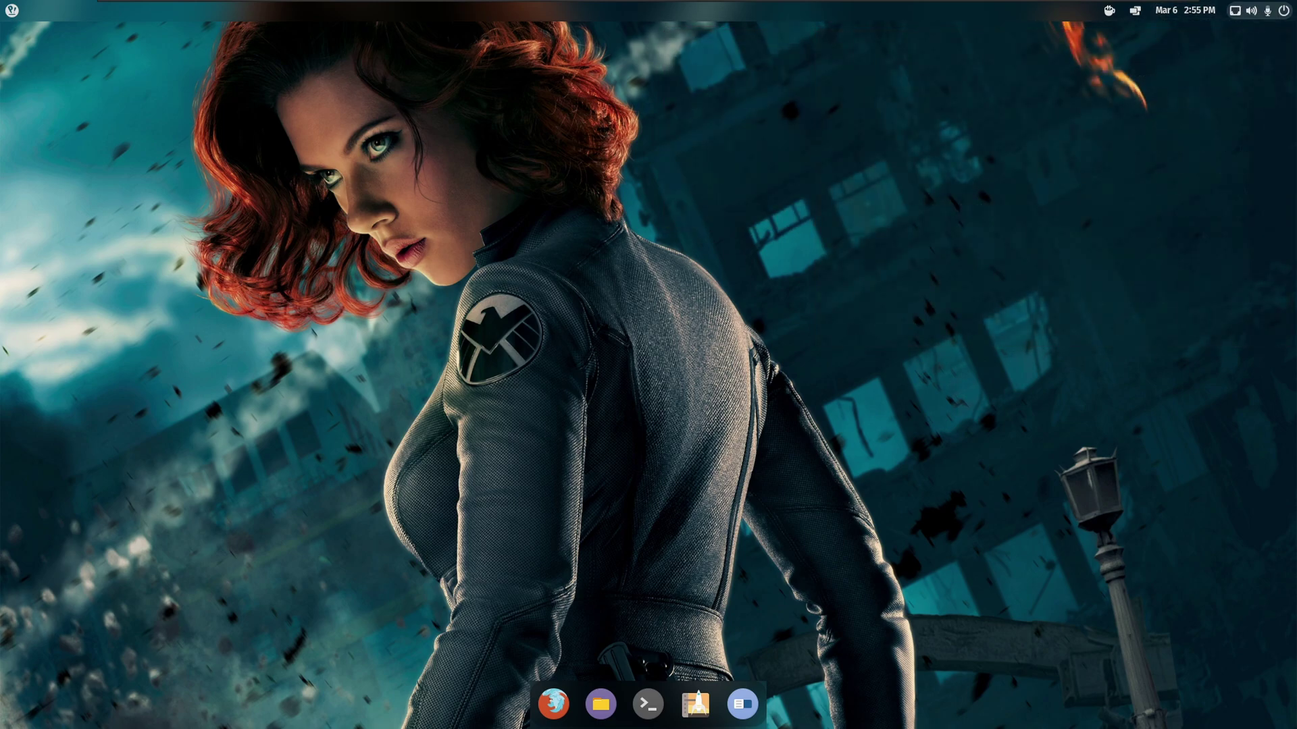
key(super)
key(Escape)
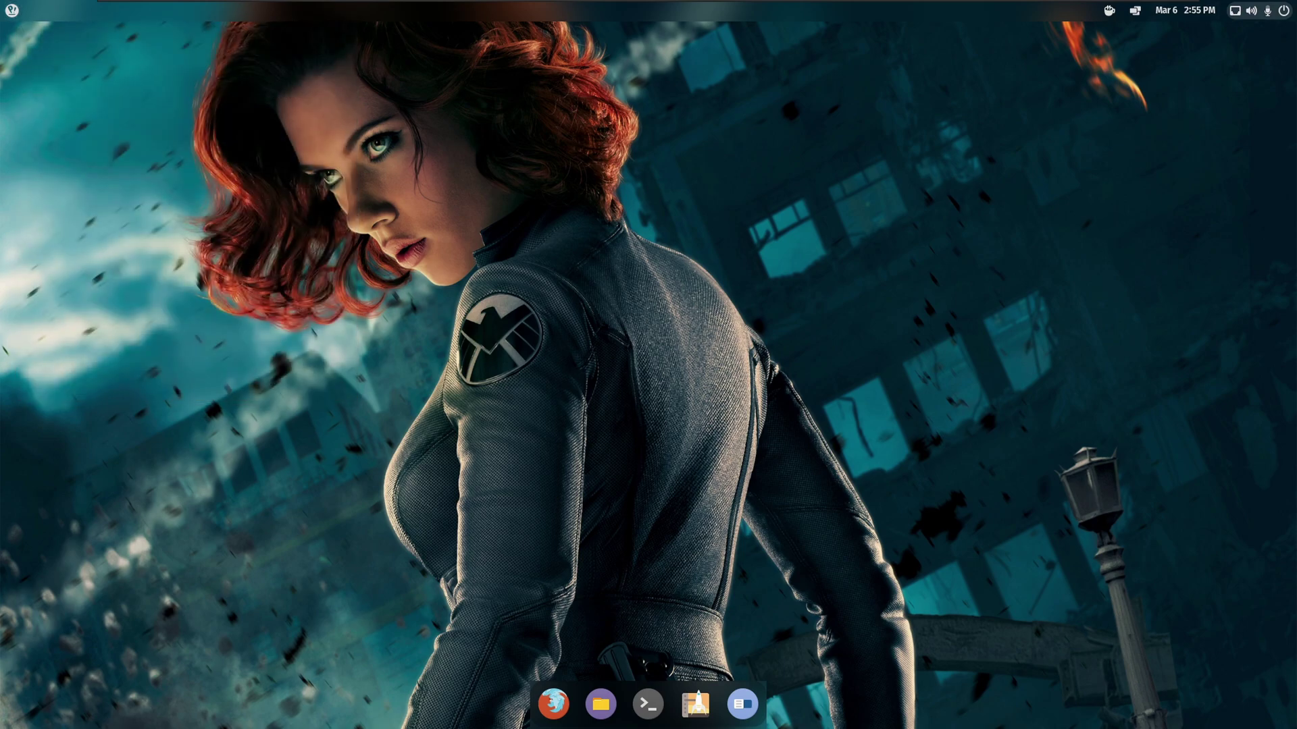